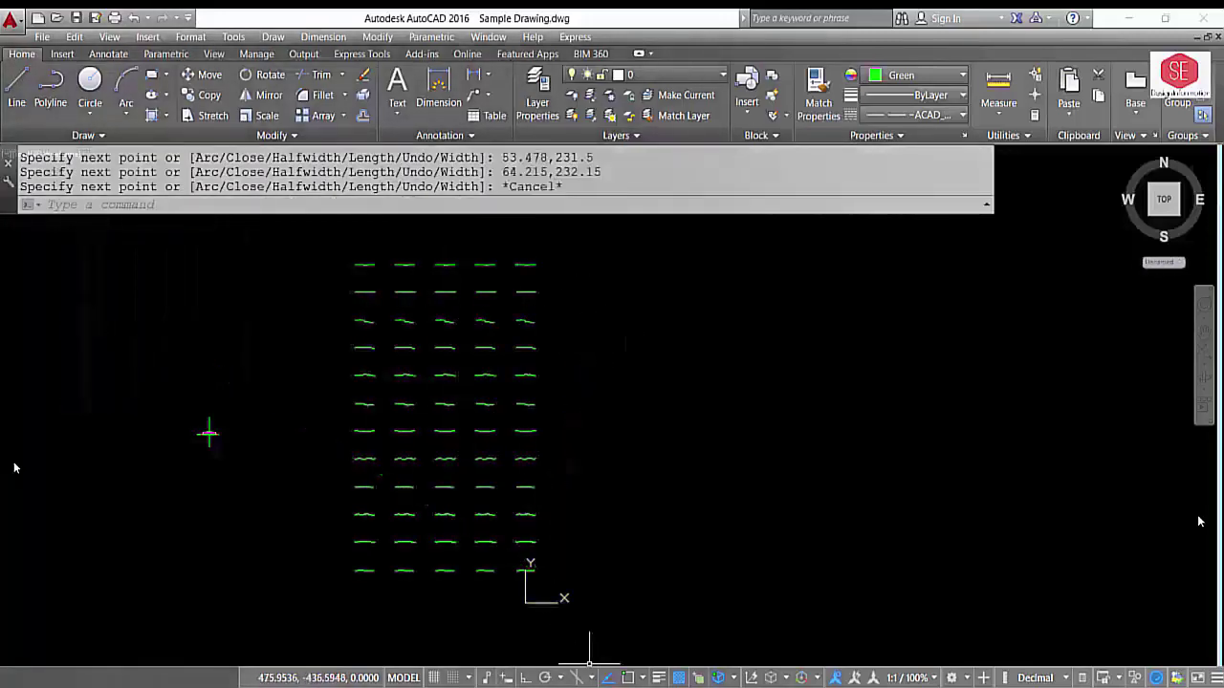
Copy the command list C4:C640 from Excel's Sheet2 and bring up AutoCAD's command-line paste menu after UCS.
key("alt+Tab")
left_click(144, 661)
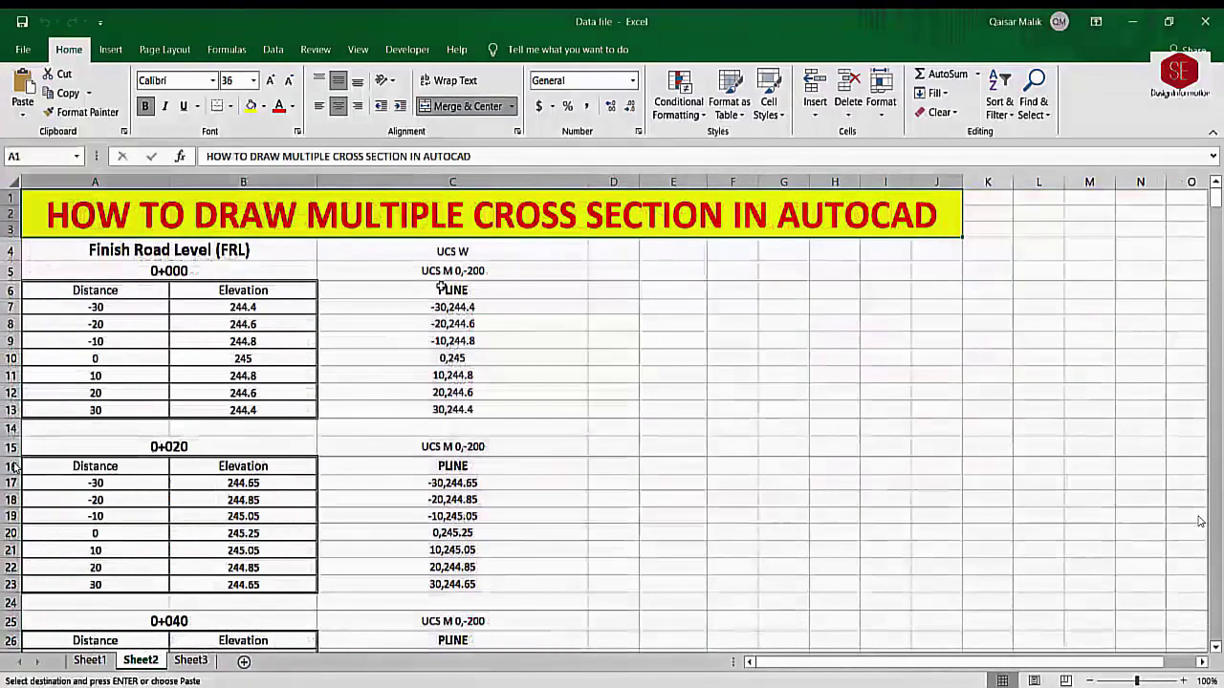
left_click_drag(459, 251, 455, 556)
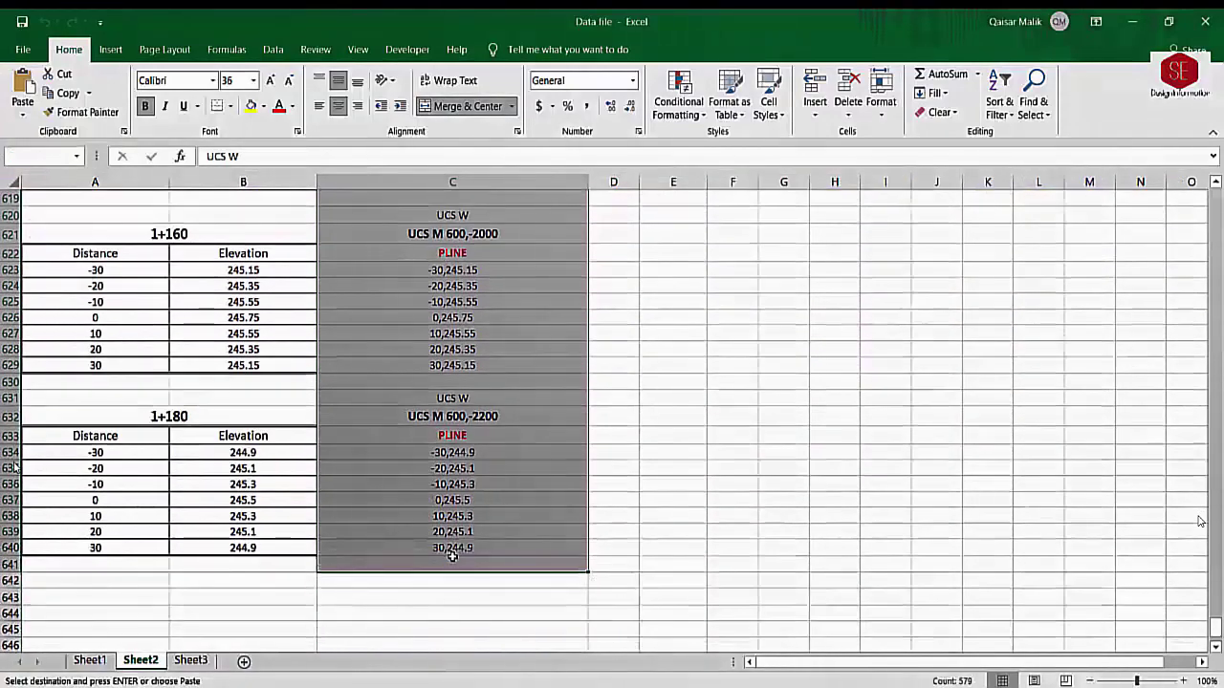
right_click(456, 556)
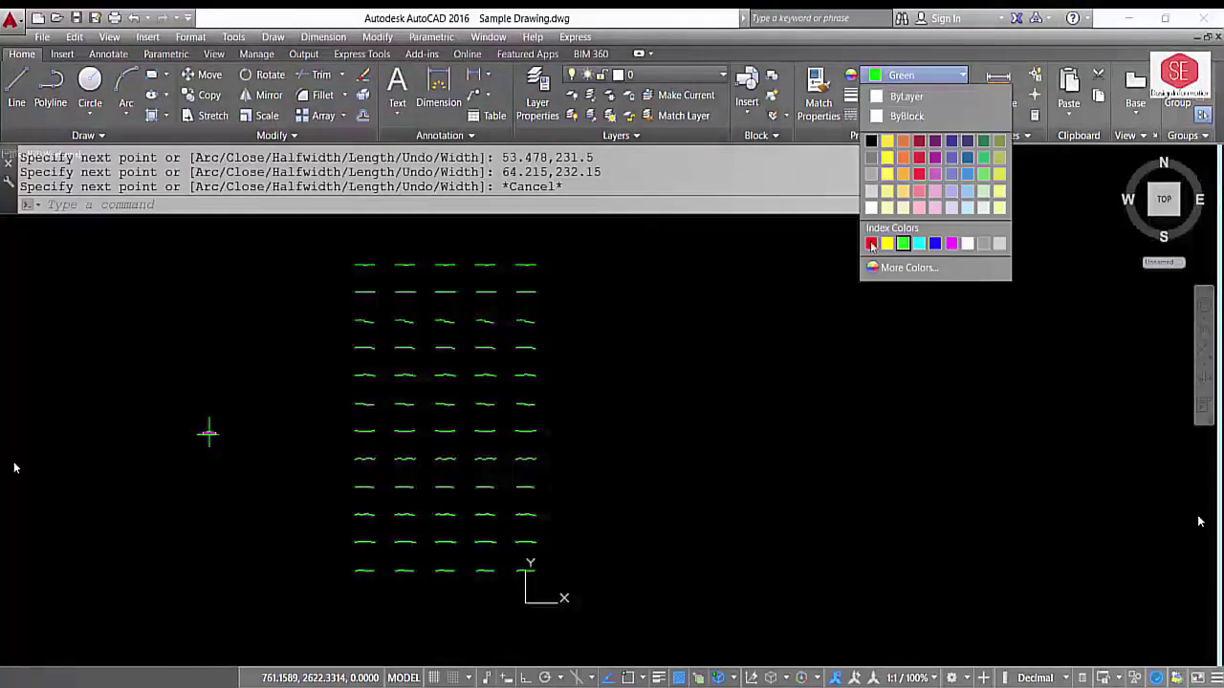
type("UCS")
right_click(74, 206)
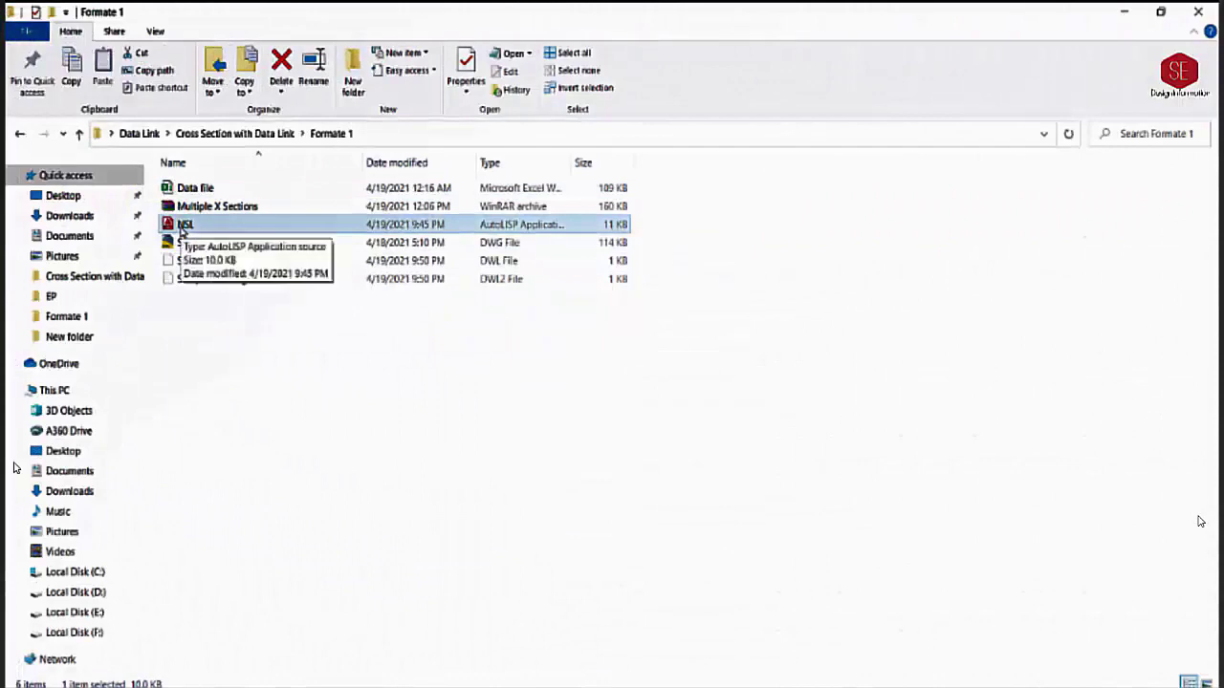
Load NSL.lsp from the Formate 1 folder into AutoCAD and scroll through its code.
mouse_move(184, 226)
left_mouse_down()
mouse_move(221, 246)
mouse_move(282, 163)
left_mouse_up()
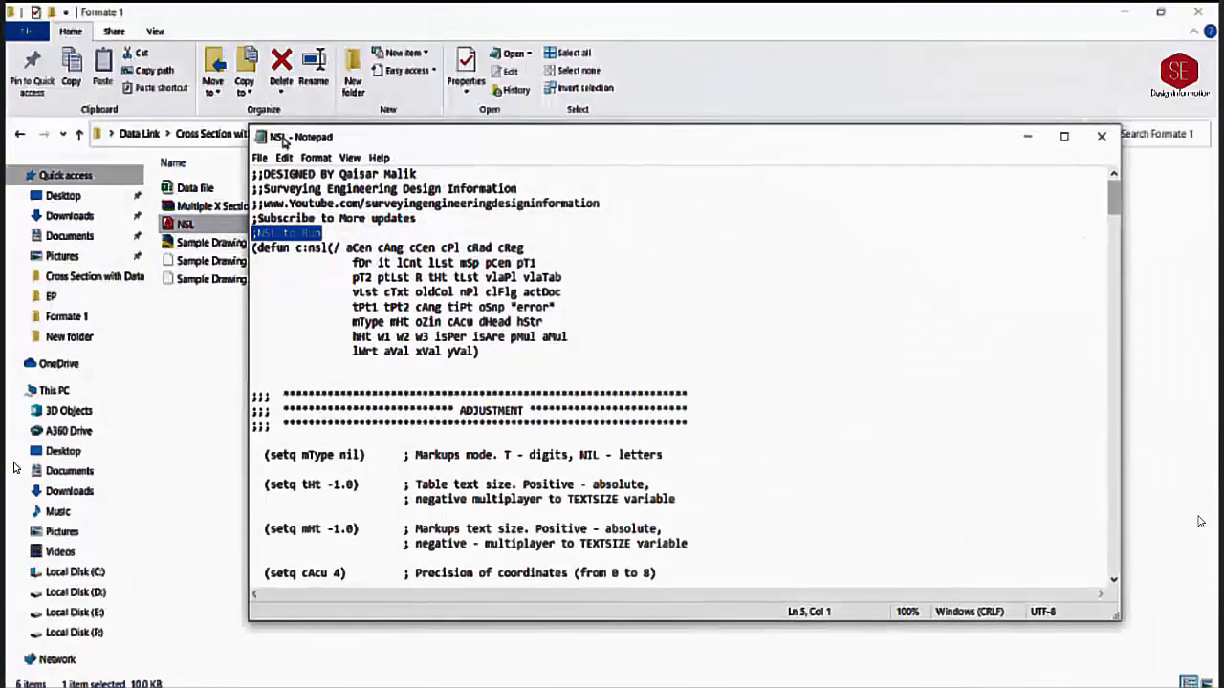
scroll(519, 390, "down", 5)
scroll(549, 363, "down", 10)
scroll(549, 363, "down", 10)
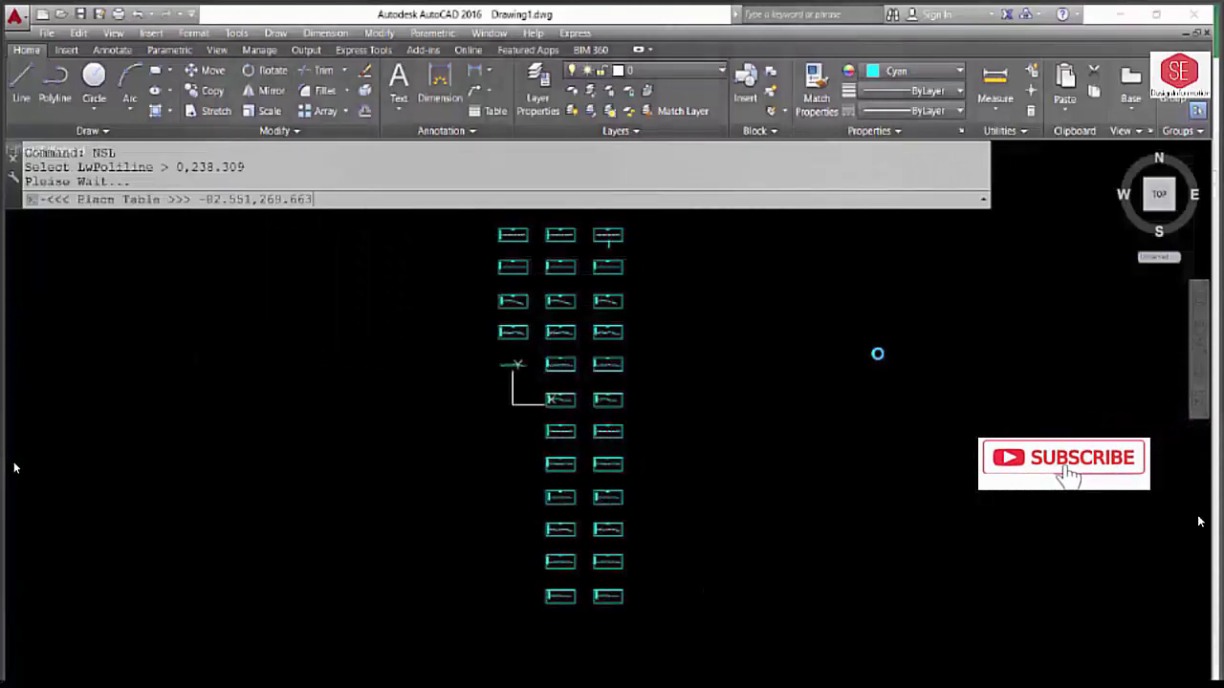
Zoom out to the whole section grid and copy the selected command cells in Excel.
type("z")
key("Return")
mouse_move(806, 328)
left_mouse_down()
mouse_move(755, 465)
mouse_move(691, 274)
mouse_move(581, 247)
left_mouse_up()
key("alt+Tab")
right_click(514, 245)
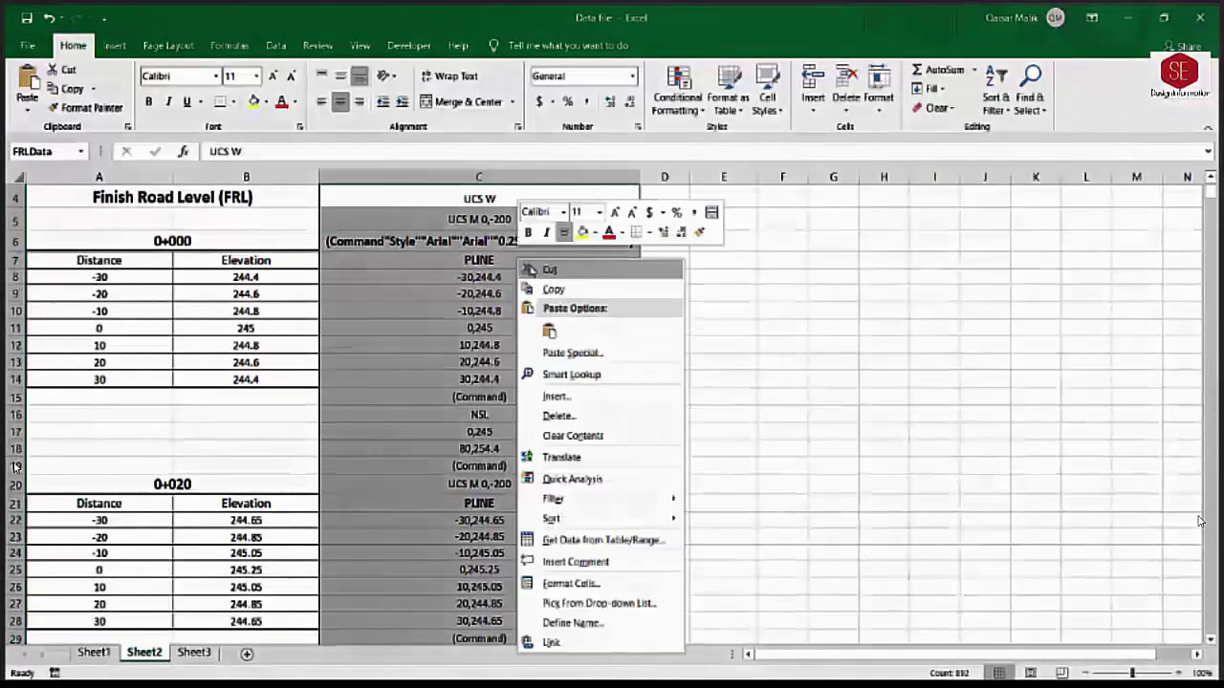
left_click(546, 268)
key("alt+Tab")
Set the current colour to Red and paste the Excel commands to draw the NSL profiles.
left_click(910, 73)
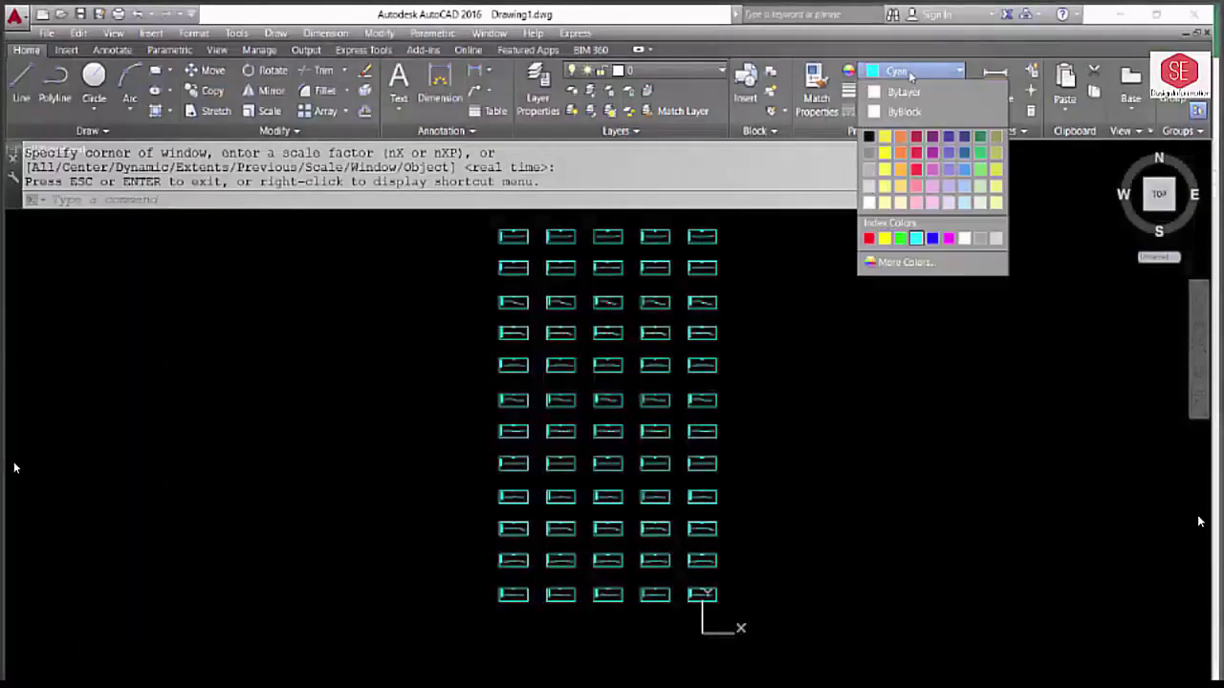
left_click(868, 239)
right_click(224, 199)
left_click(273, 325)
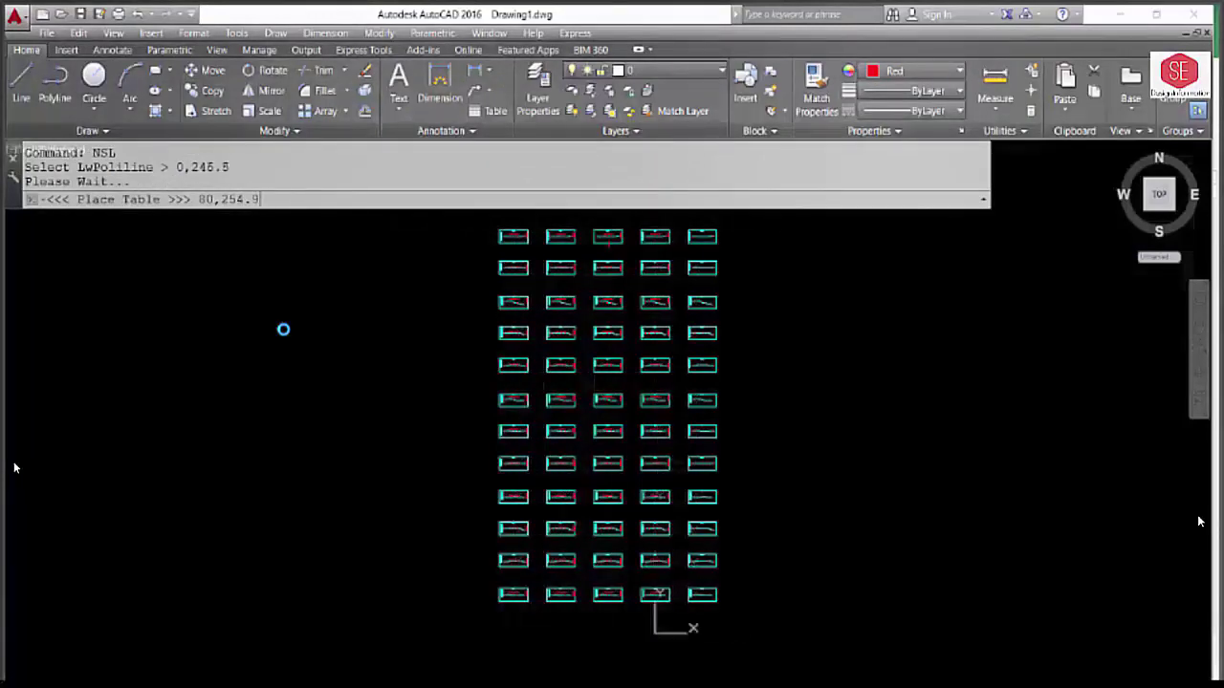
scroll(437, 240, "up", 5)
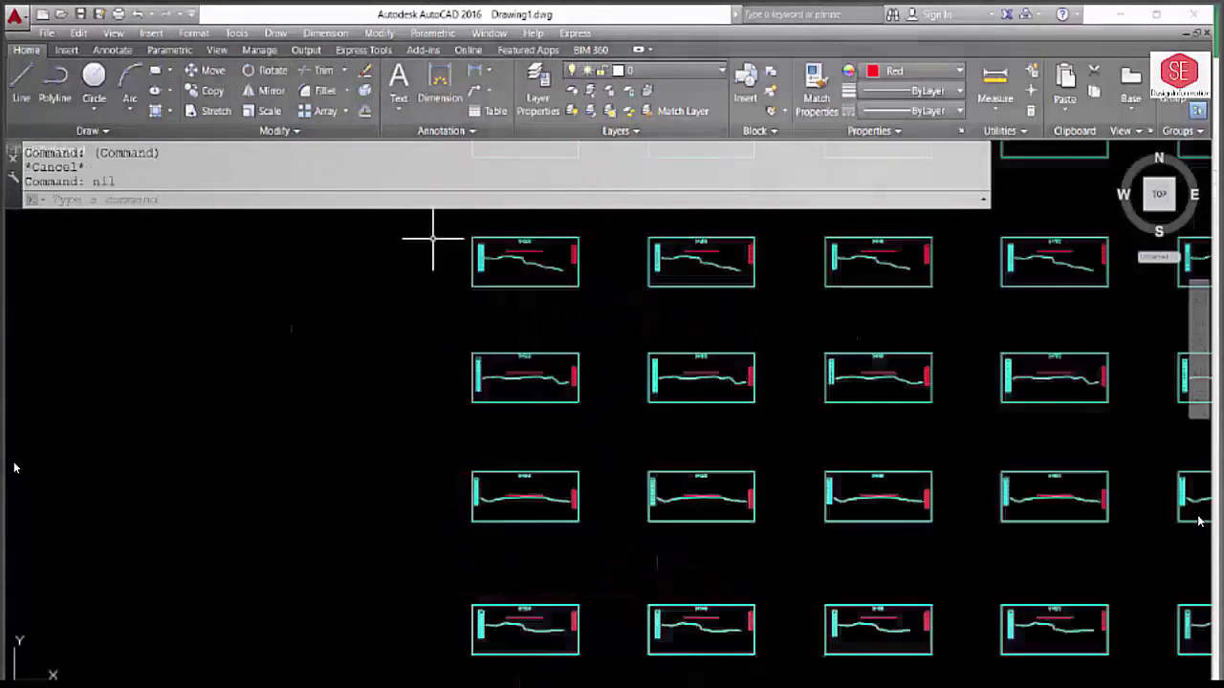
scroll(647, 347, "up", 3)
scroll(590, 340, "down", 3)
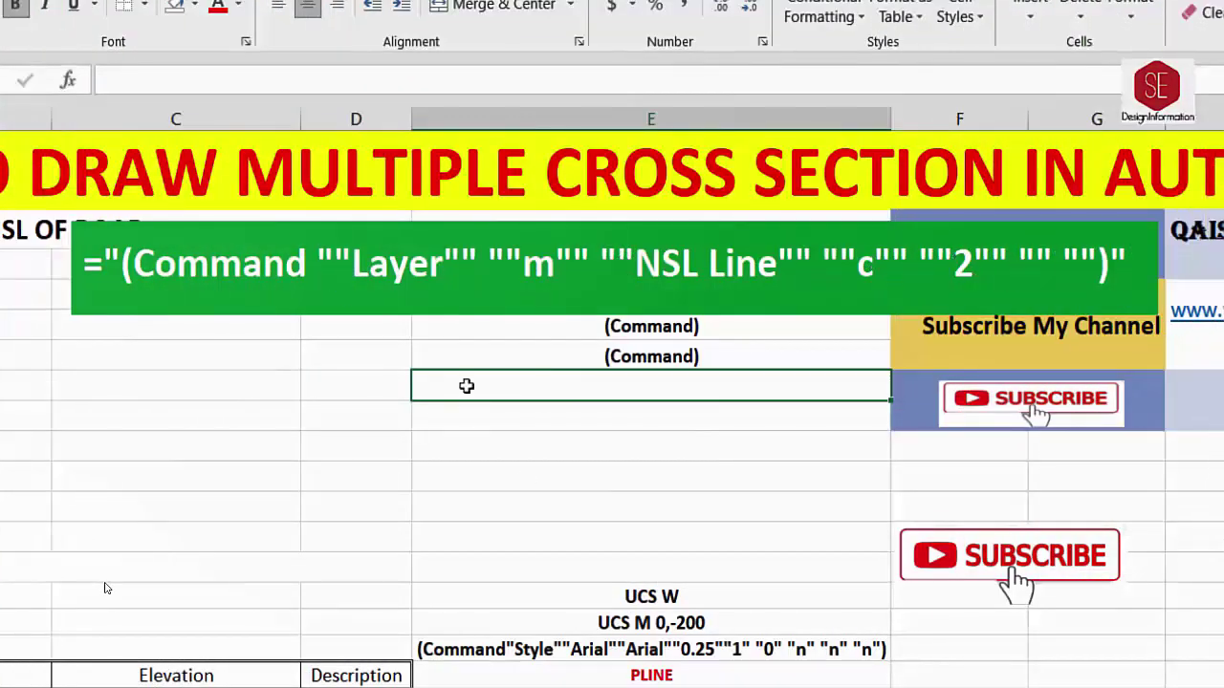
Enter the NSL Line layer formula with colour 2 in column E and copy the layer command cells.
type("=\"")
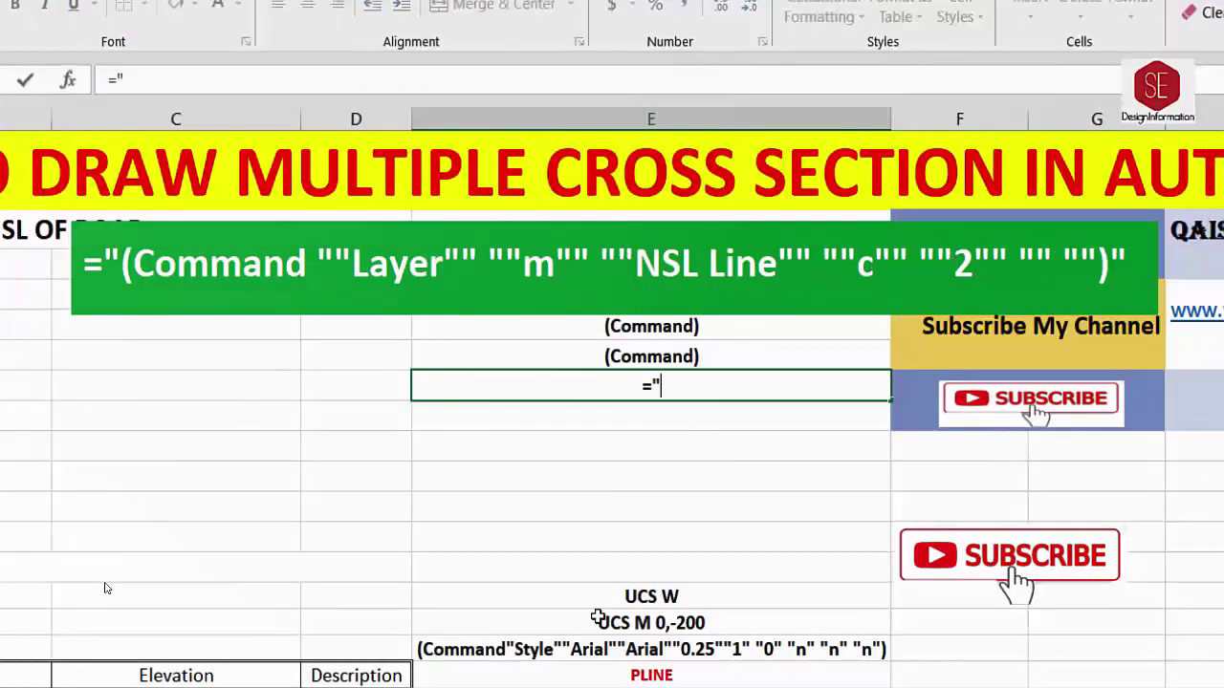
type("(Command \"\"Layer\"\" \"\"m\"\"")
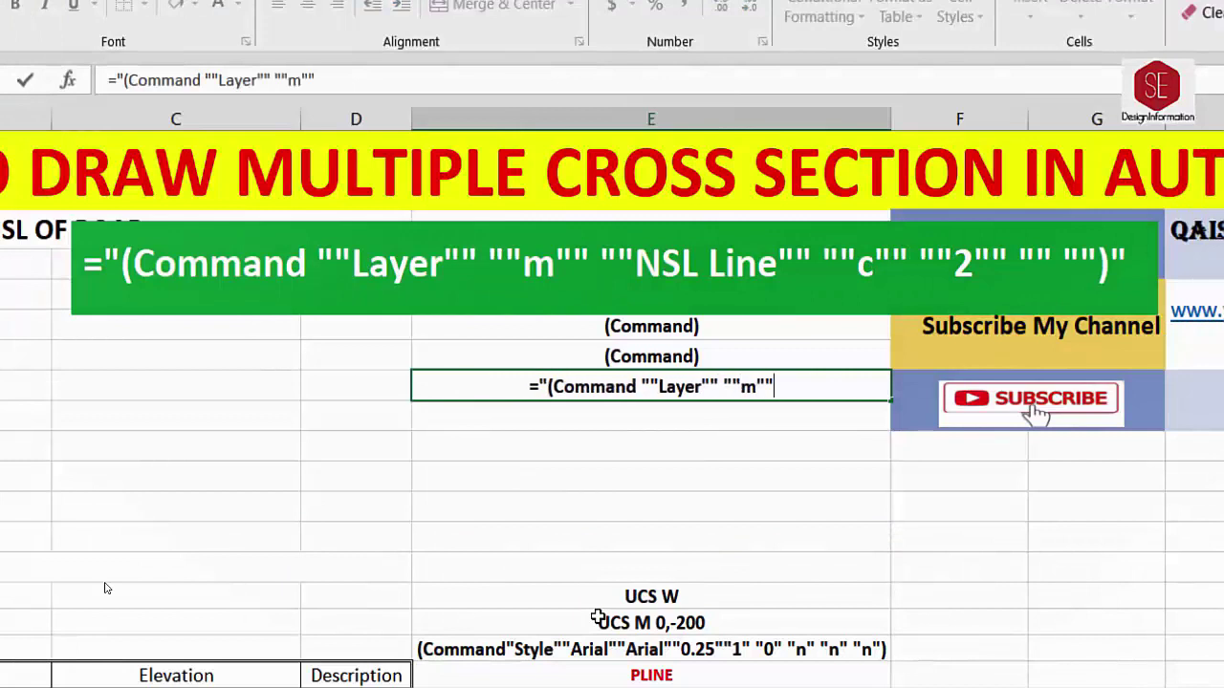
type(" \"\"NSL Line\"\" \"\"c\"\"")
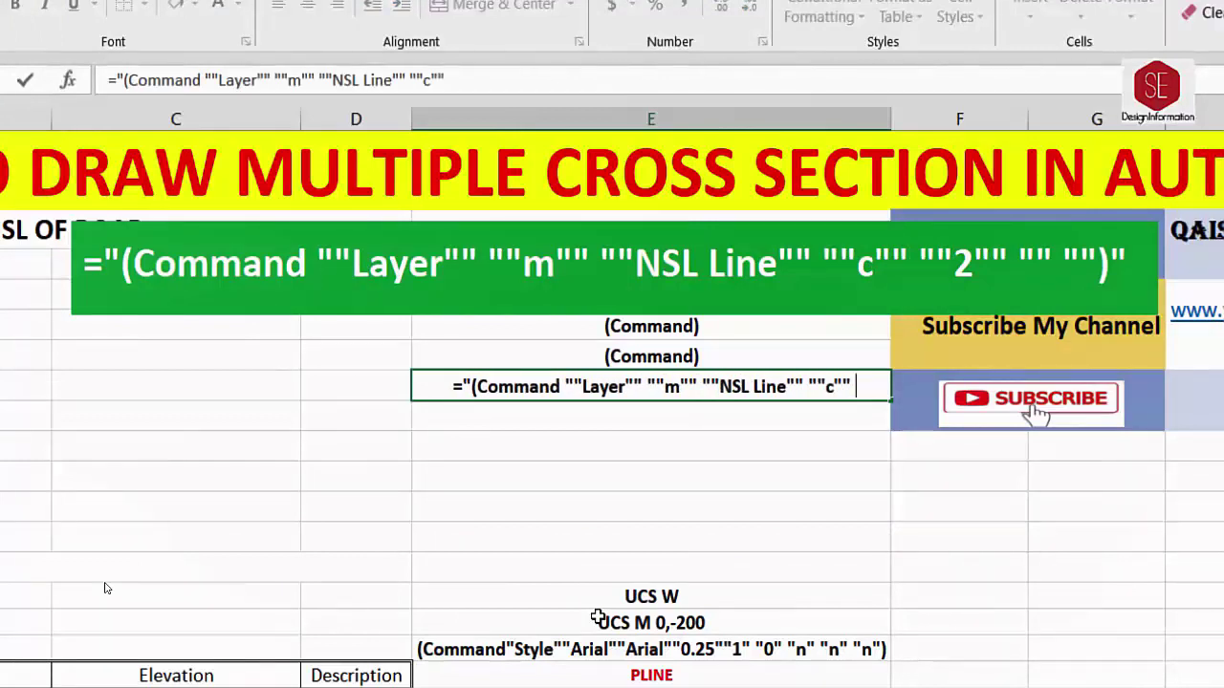
type(" \"\"2\"\"")
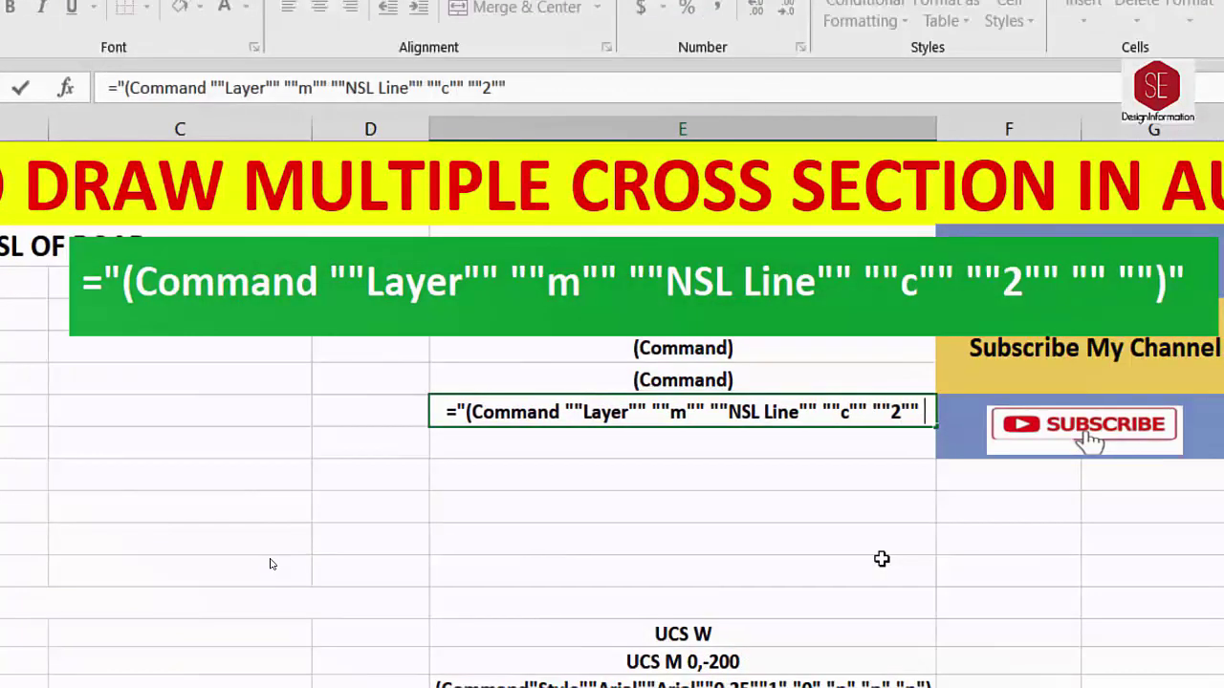
type(" \"\" \"\")\"")
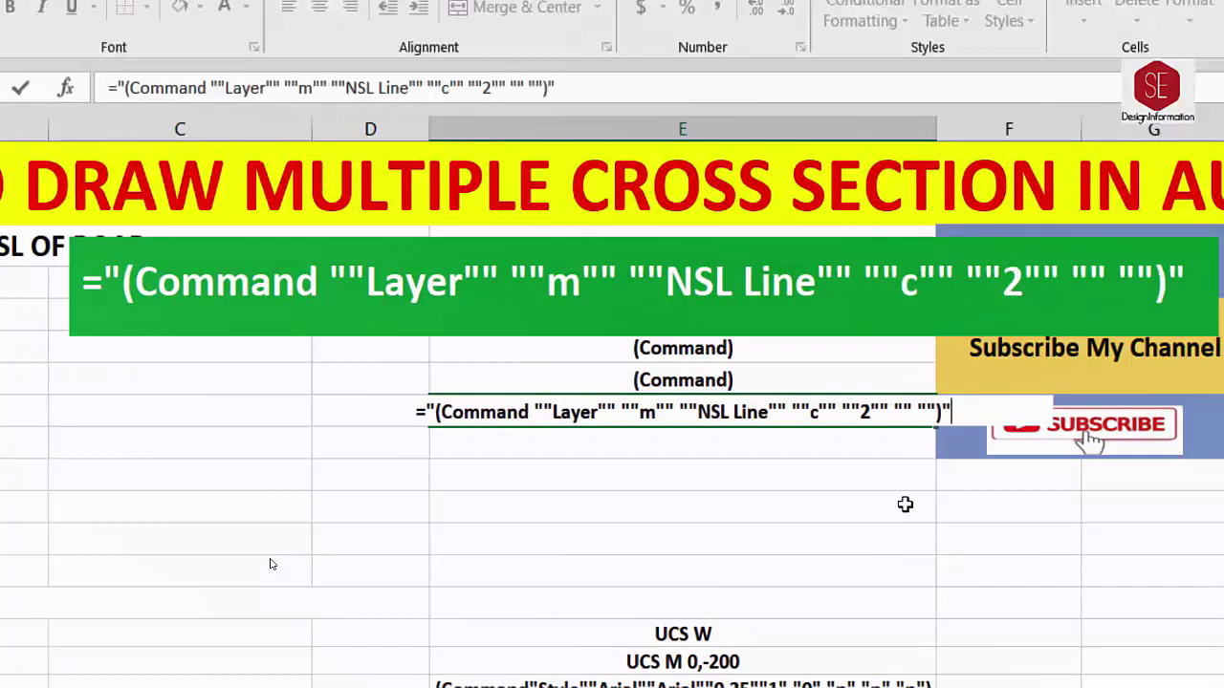
key("Return")
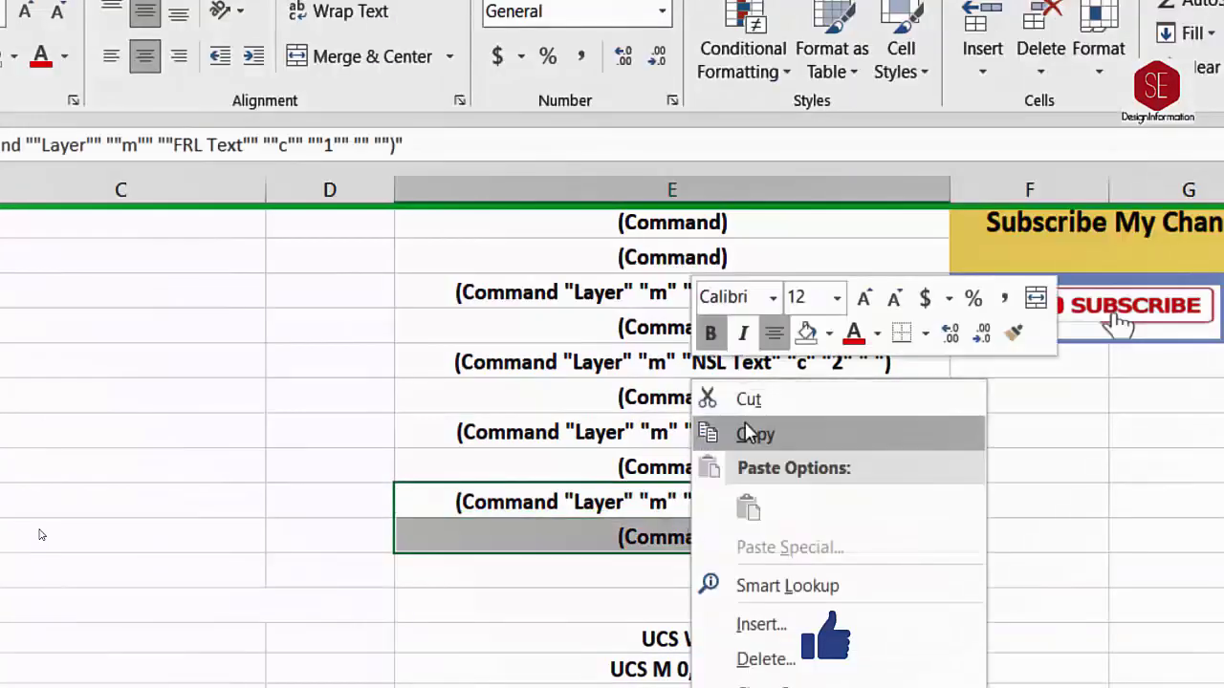
left_click(716, 429)
right_click(497, 574)
left_click(532, 38)
Edit the copied FRL Text formula into a Text layer command with colour 6.
double_click(736, 574)
key("BackSpace")
key("BackSpace")
key("BackSpace")
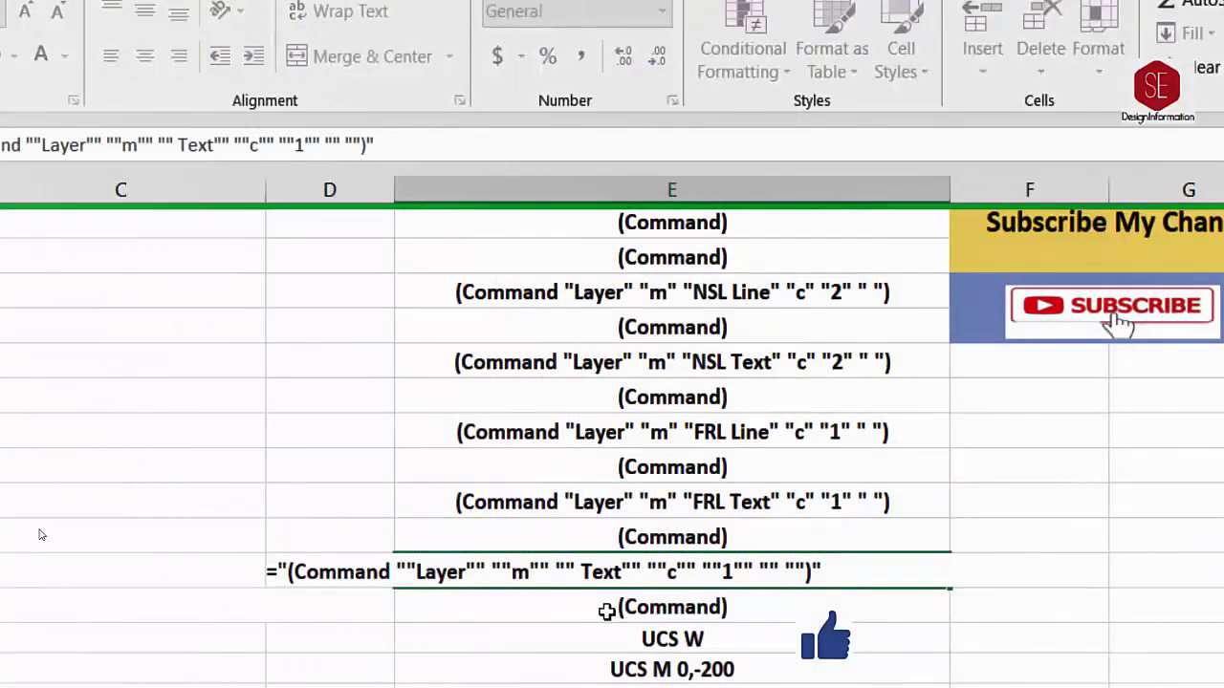
type("6")
key("Return")
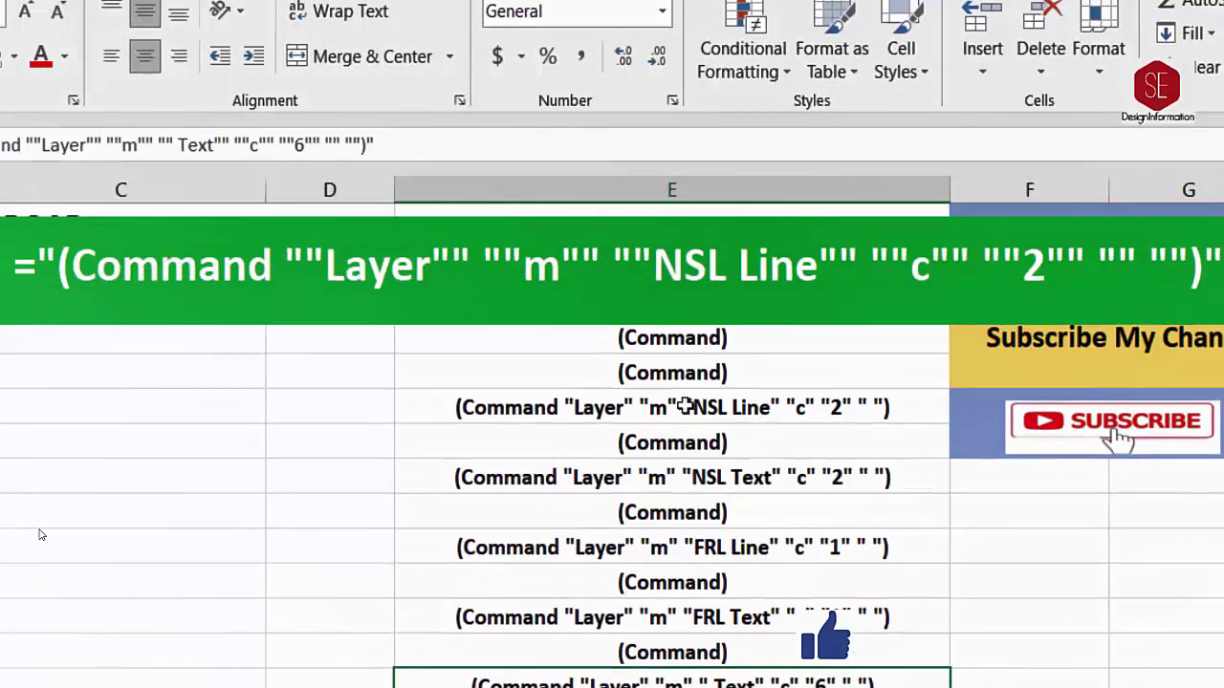
left_click(683, 388)
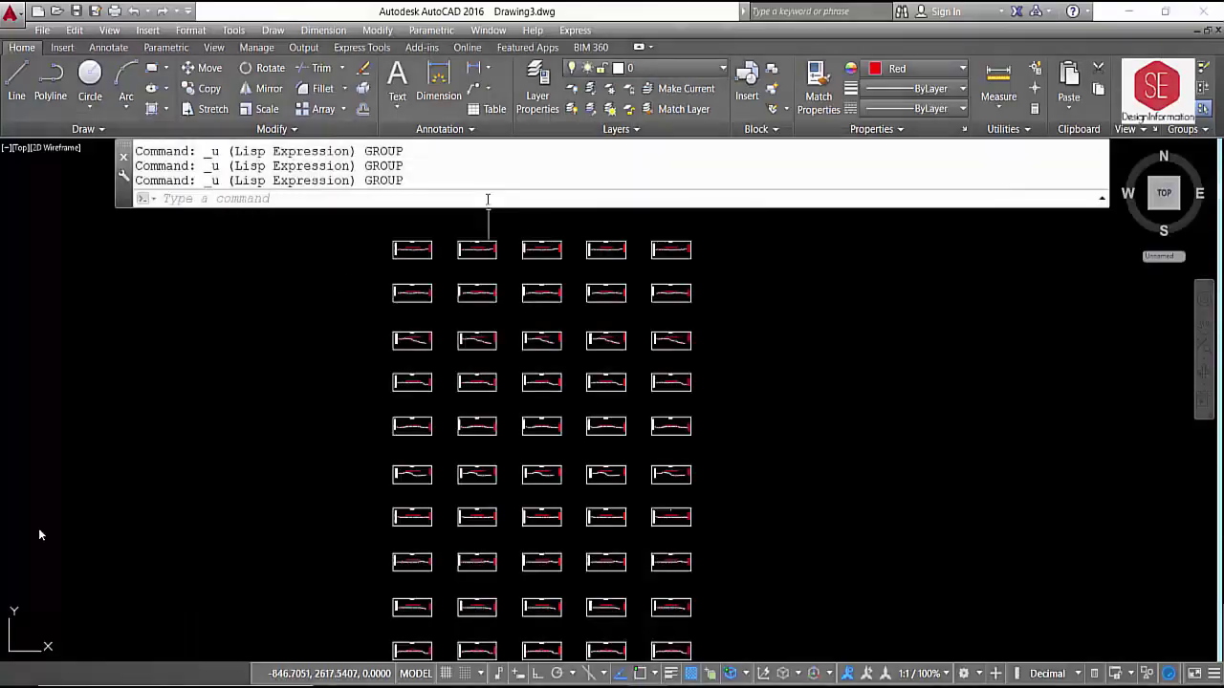
Paste the layer commands at the command line to create the NSL, FRL and Text layers.
right_click(222, 197)
left_click(262, 319)
left_click(646, 67)
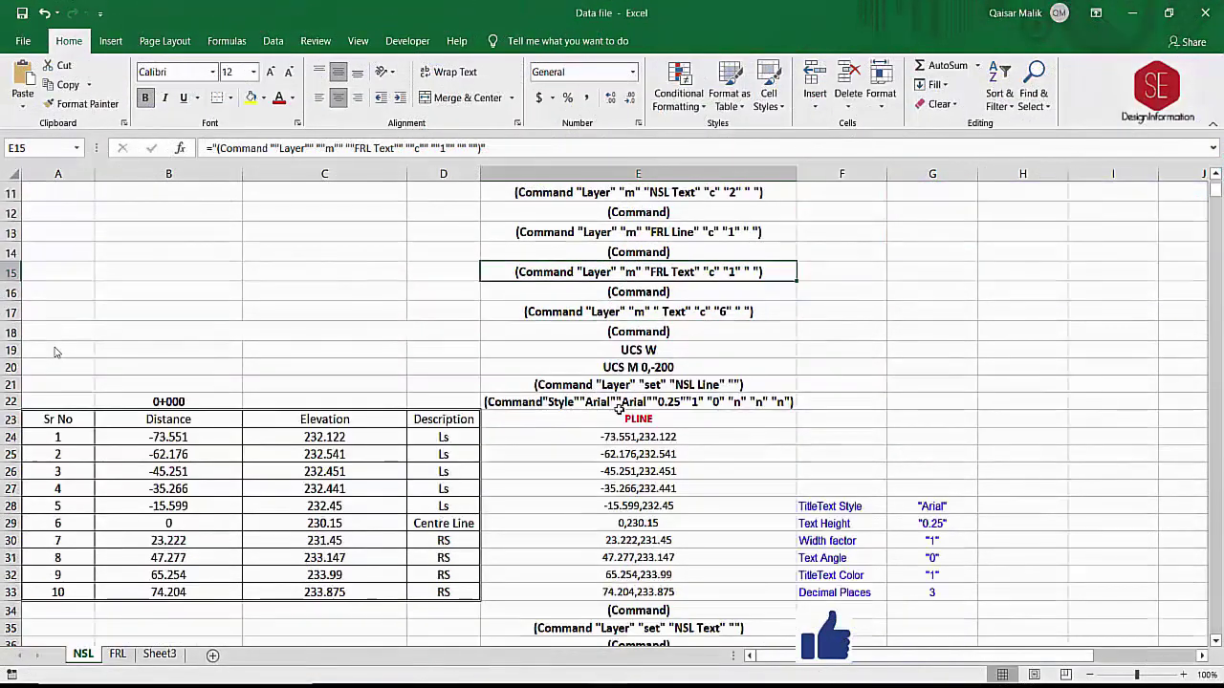
scroll(54, 353, "up", 1)
Copy the FRLData named range from Excel's FRL sheet.
key("ctrl+Page_Down")
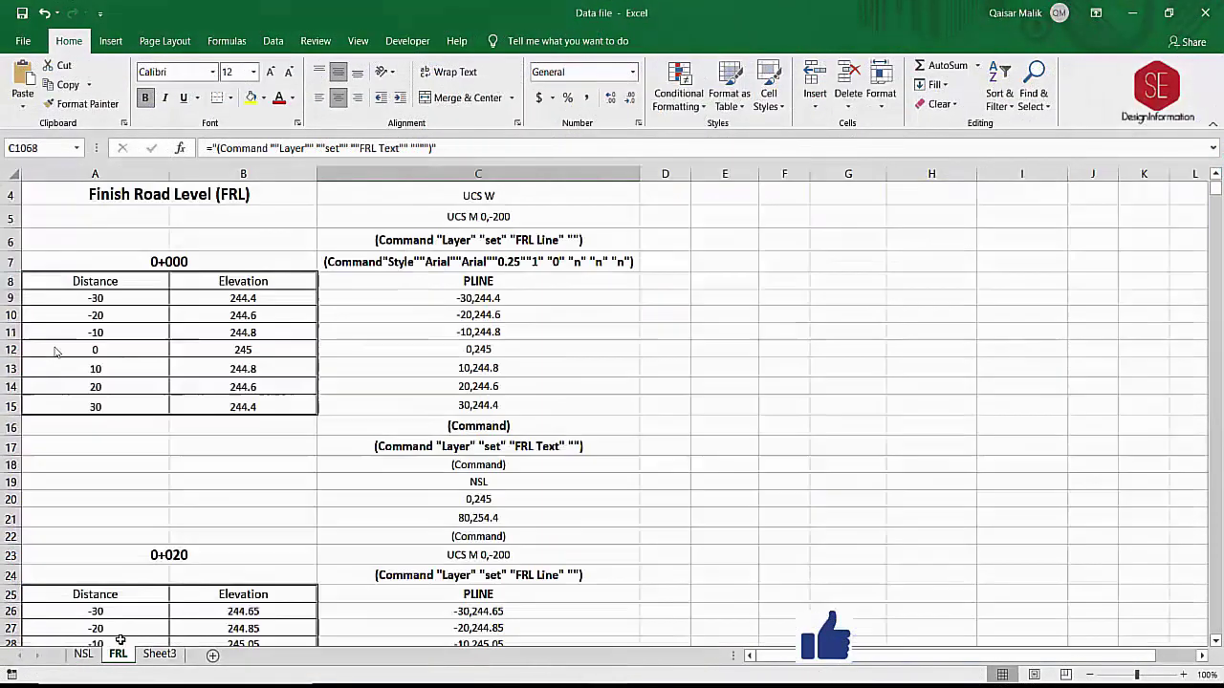
left_click(504, 457)
scroll(504, 456, "up", 1)
left_click(76, 148)
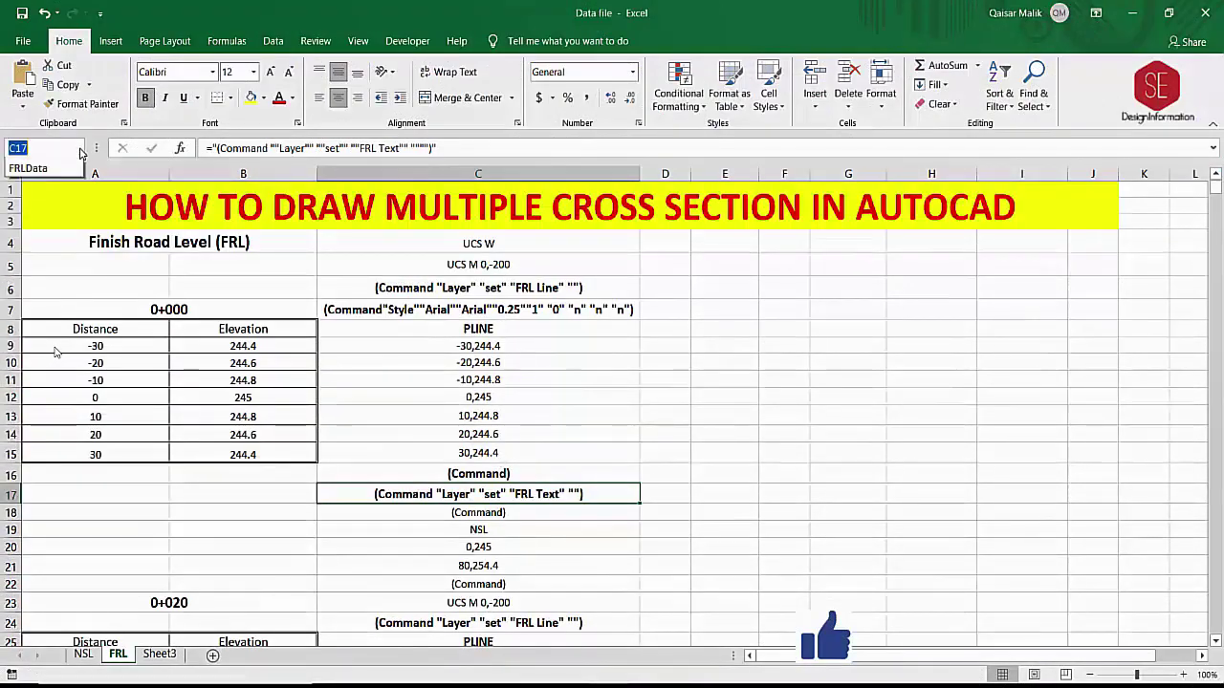
left_click(38, 164)
right_click(623, 298)
left_click(650, 338)
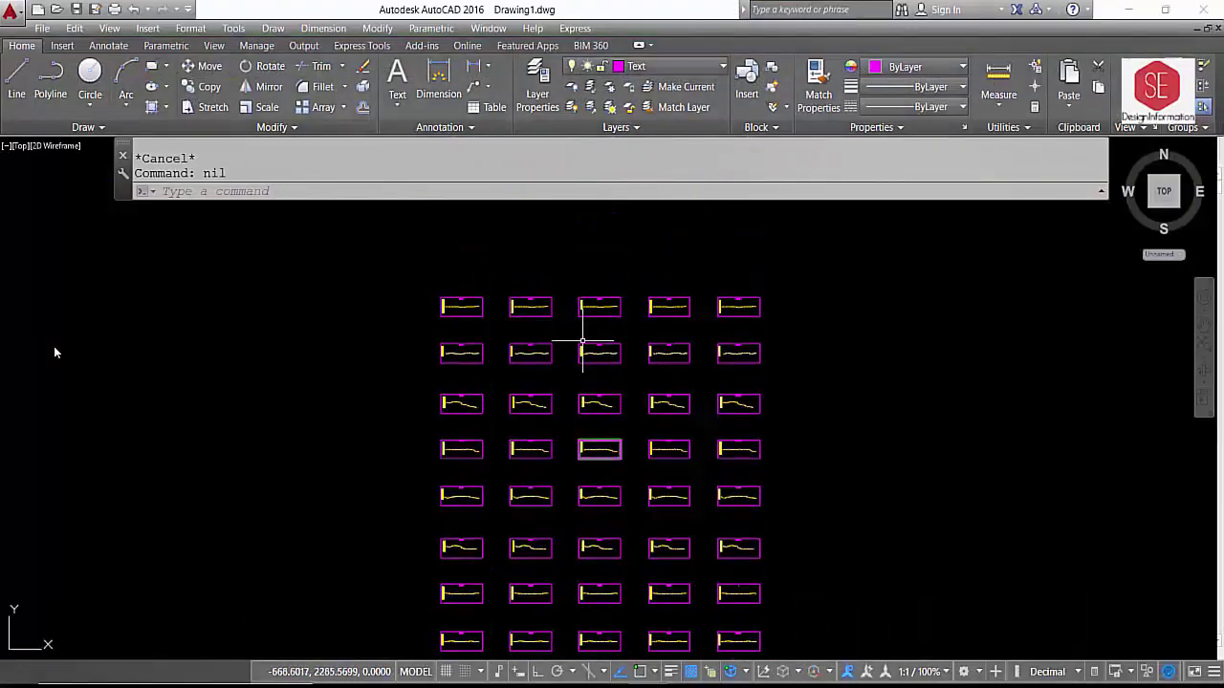
Paste the FRL commands into AutoCAD to add red FRL profiles to every section.
right_click(265, 191)
left_click(305, 312)
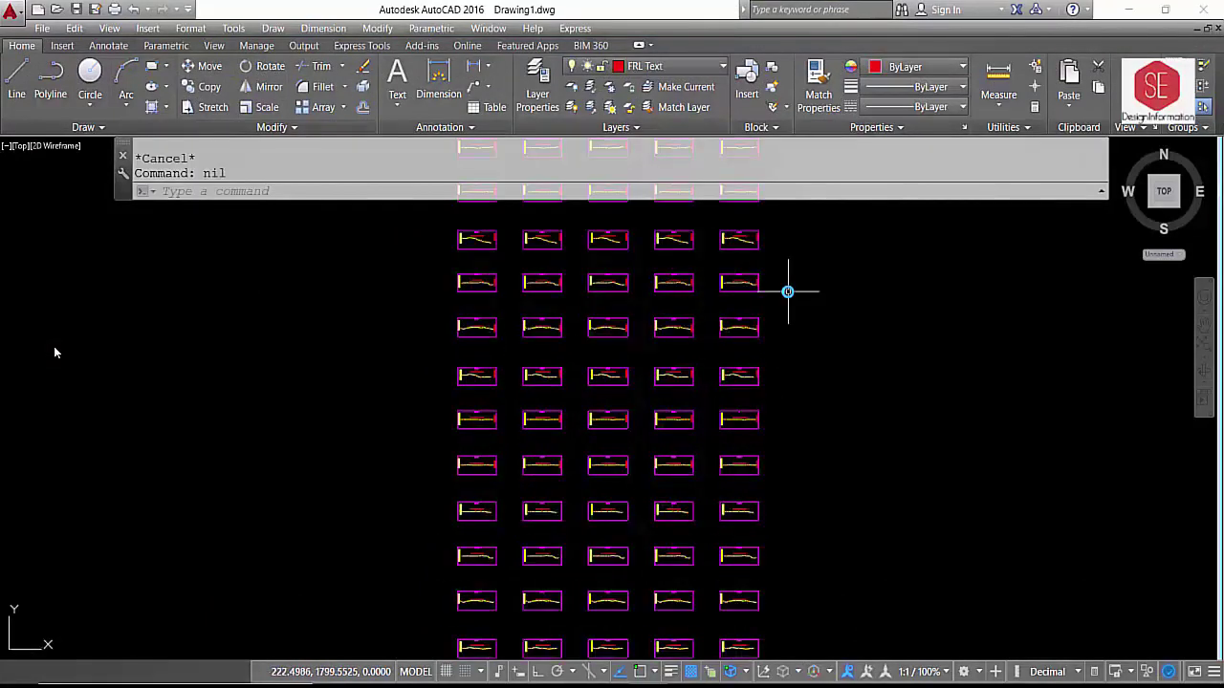
left_click(703, 425)
key("Escape")
scroll(178, 341, "down", 3)
scroll(825, 287, "down", 3)
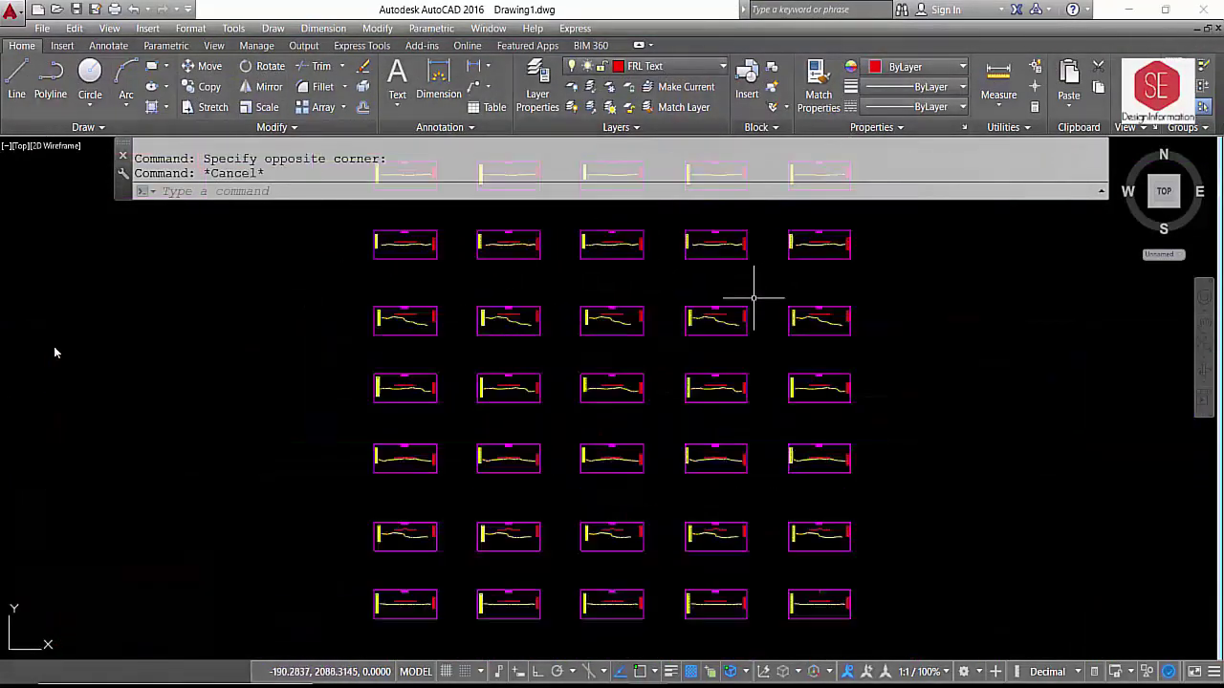
scroll(718, 268, "up", 5)
Turn several layers off and one back on in the Layer list to check the new content.
left_click(722, 66)
left_click(574, 145)
left_click(492, 322)
left_click(573, 125)
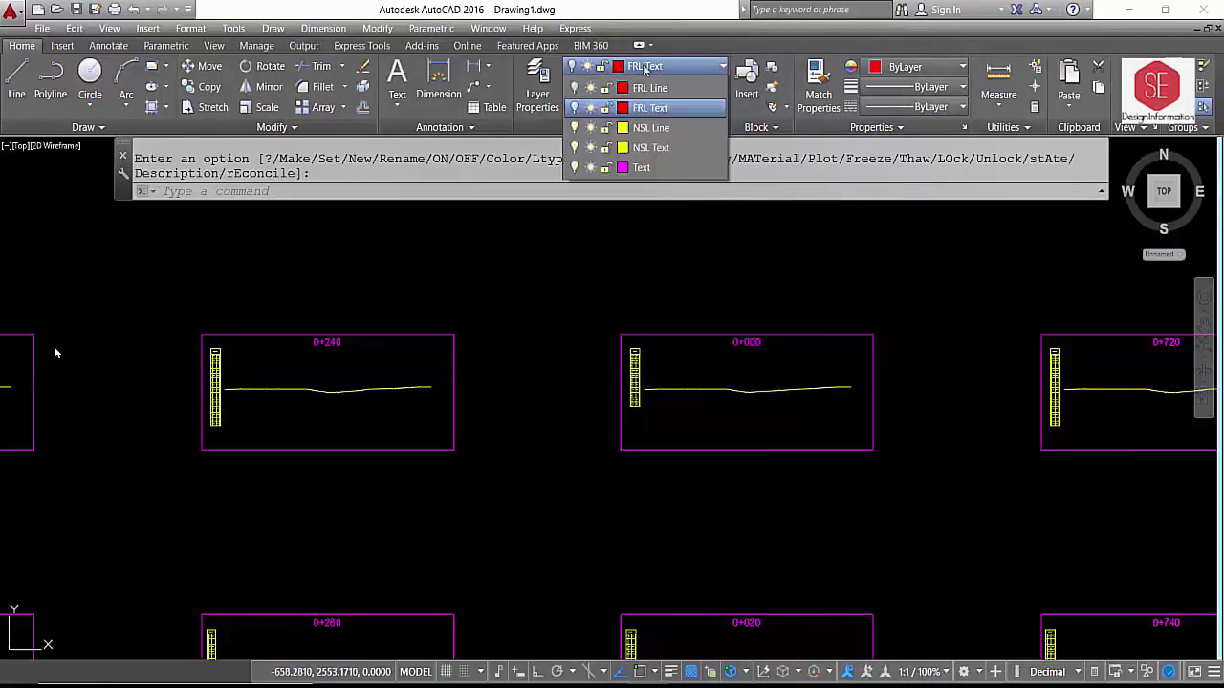
left_click(573, 164)
left_click(574, 205)
left_click(573, 126)
left_click(636, 213)
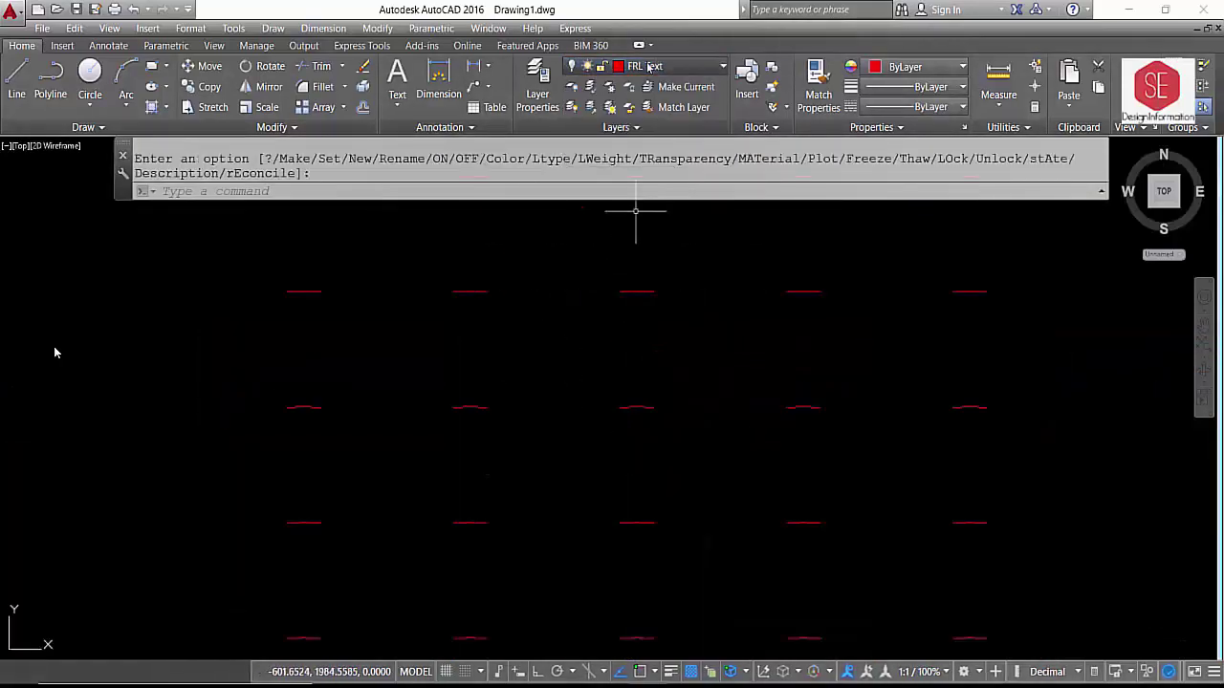
left_click(721, 66)
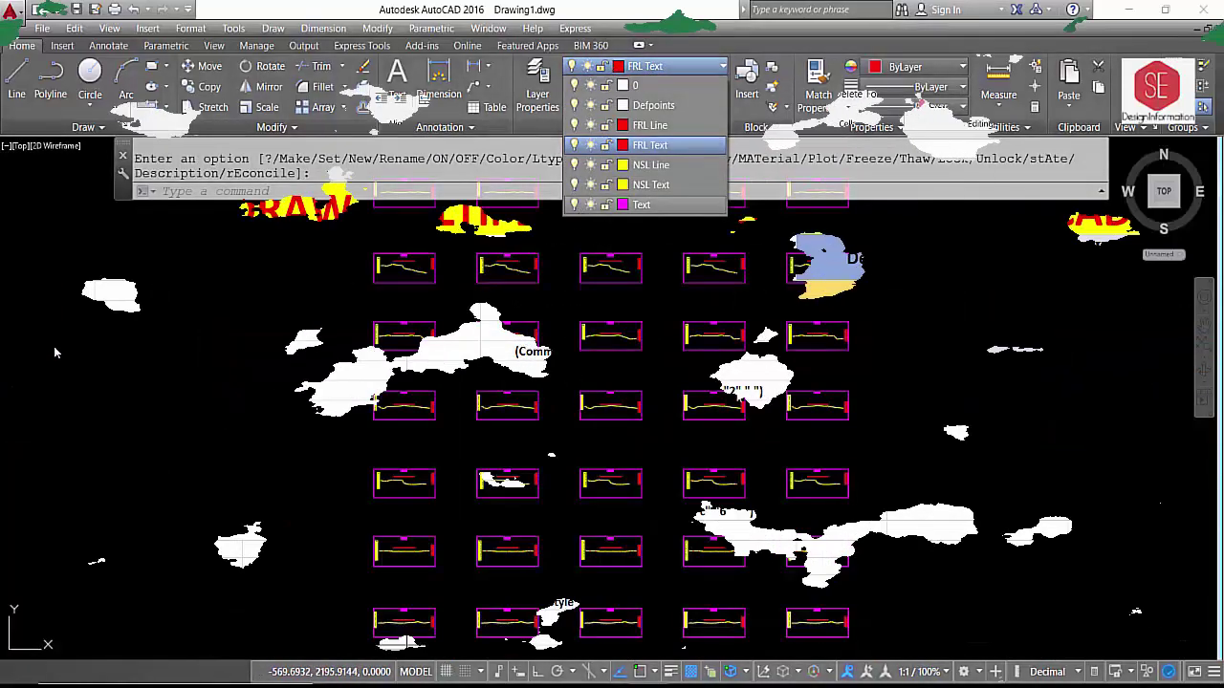
Review the column E layer, text style, UCS W and UCS M 0,-200 command formulas.
scroll(637, 241, "down", 4)
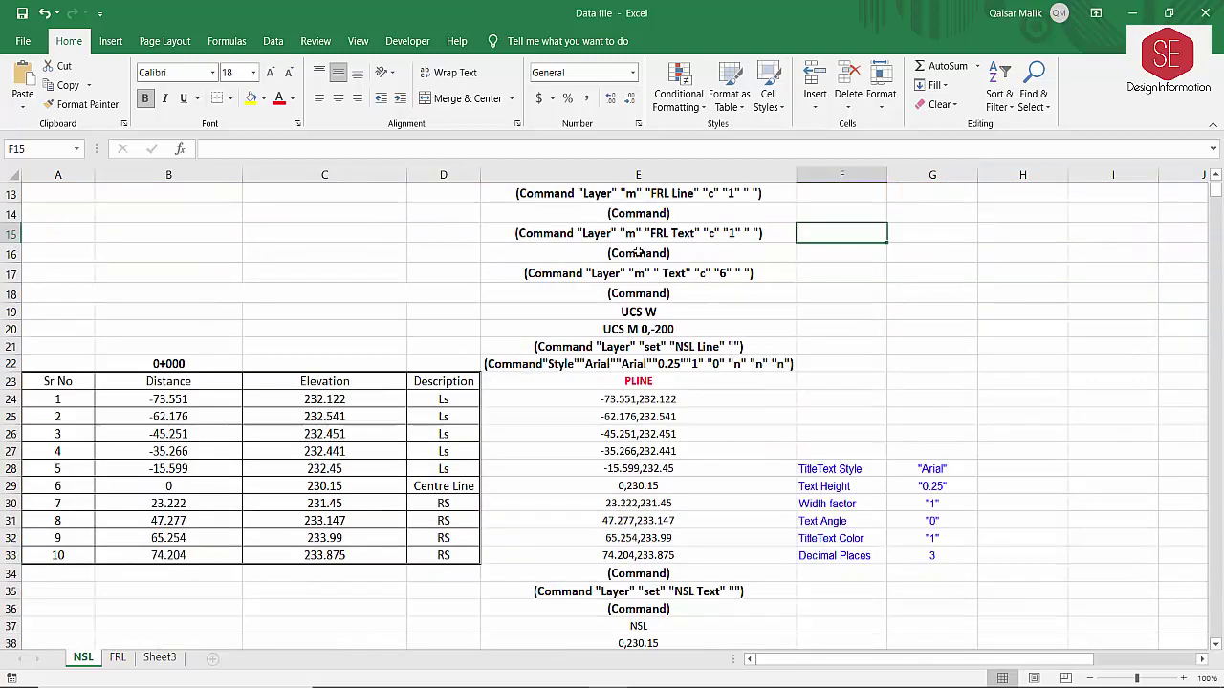
scroll(636, 244, "down", 3)
scroll(641, 258, "up", 4)
scroll(637, 216, "up", 1)
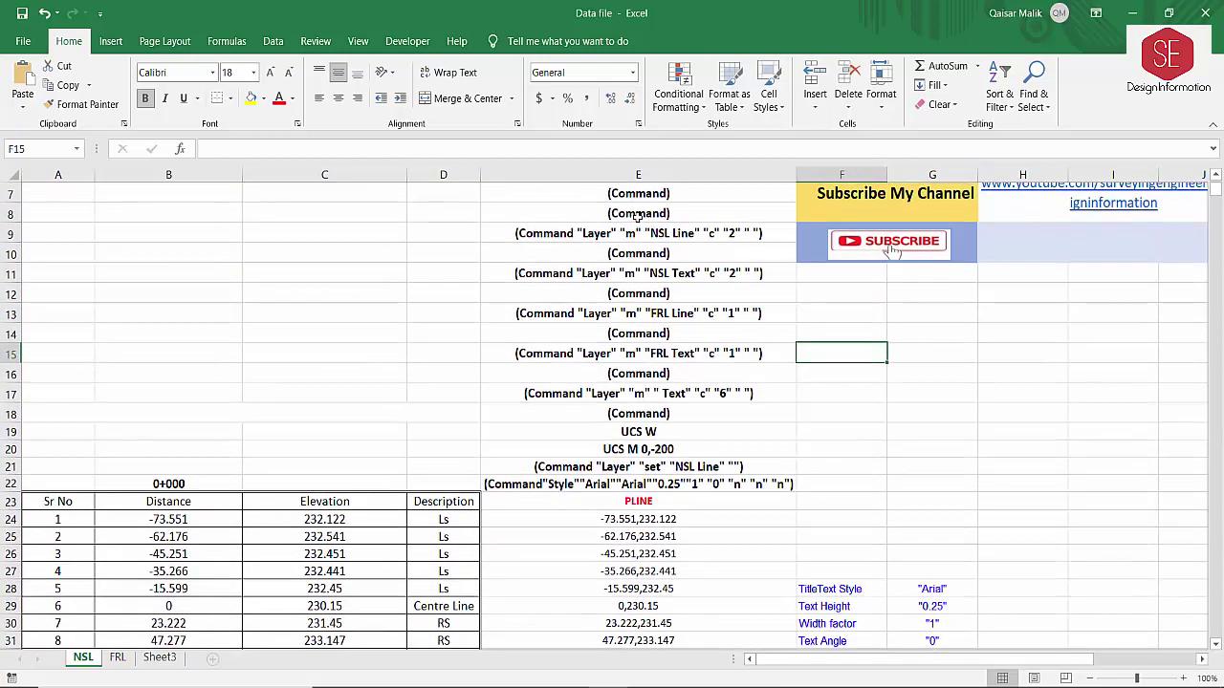
left_click(637, 233)
key("Down")
key("Down")
scroll(637, 327, "down", 2)
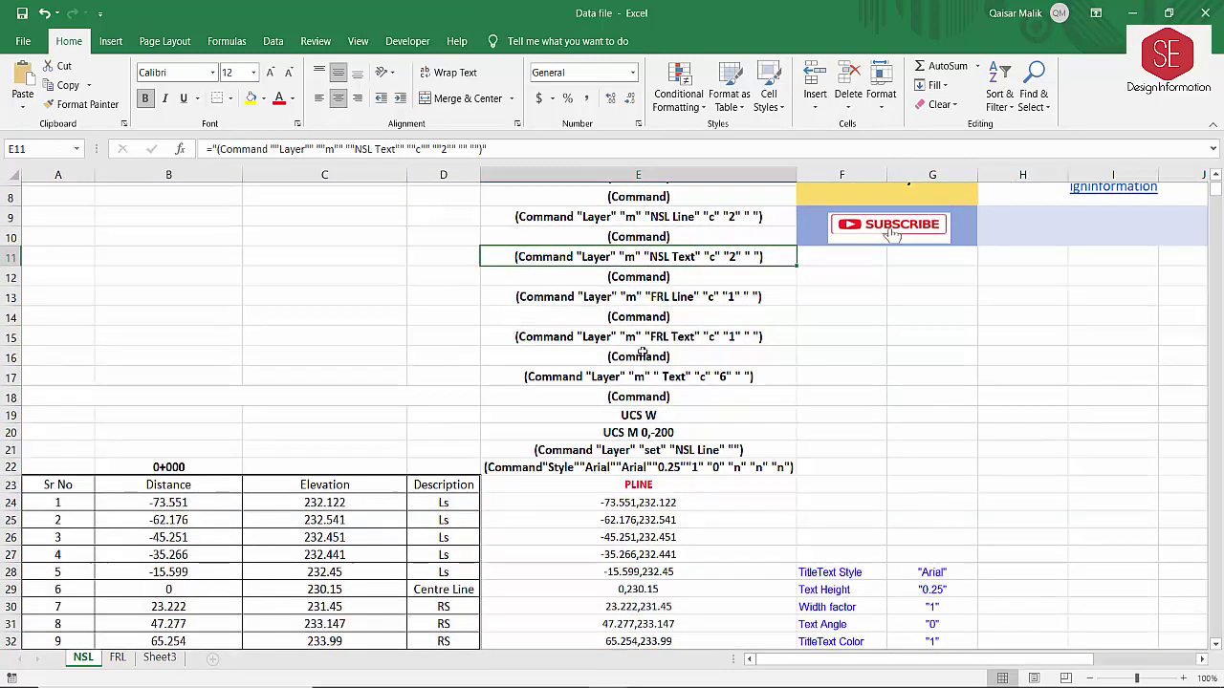
left_click(624, 364)
left_click(639, 346)
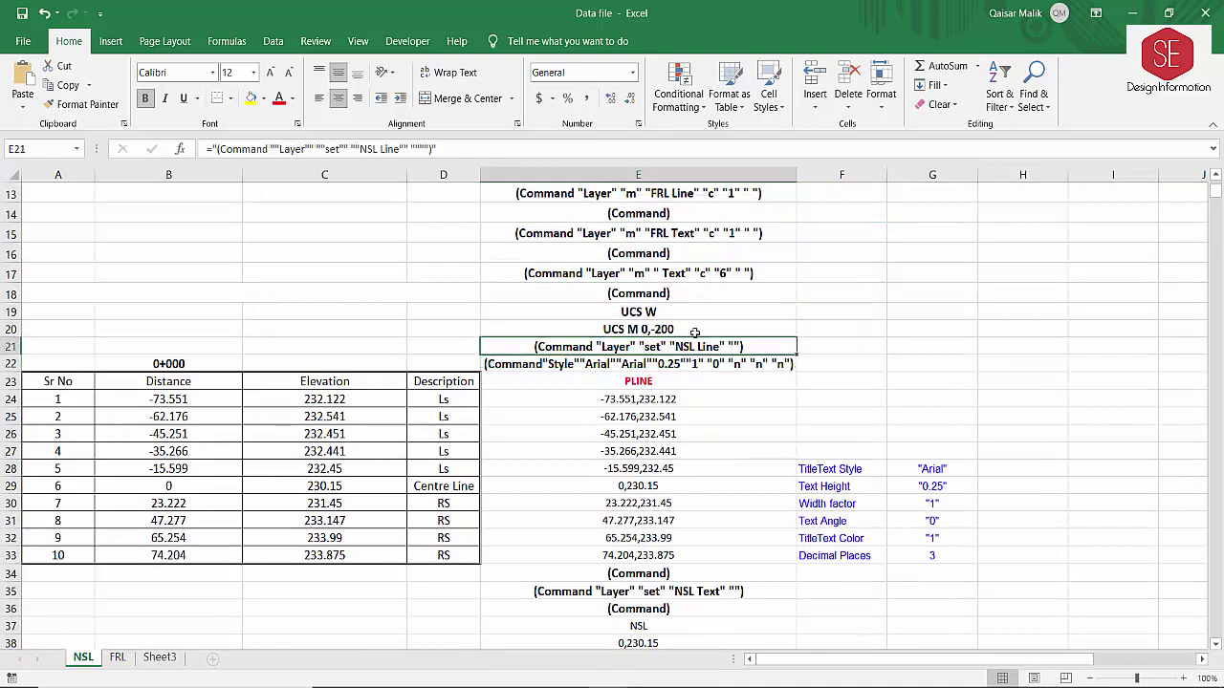
left_click(649, 312)
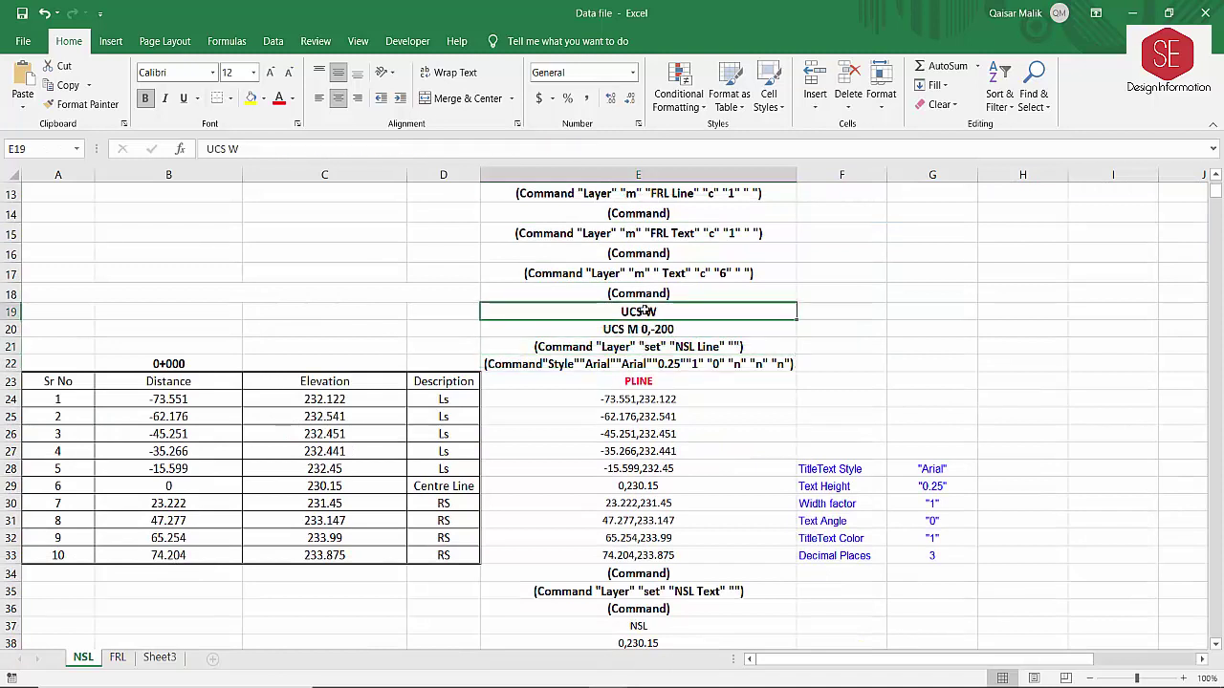
left_click(648, 330)
left_click(660, 312)
left_click(671, 330)
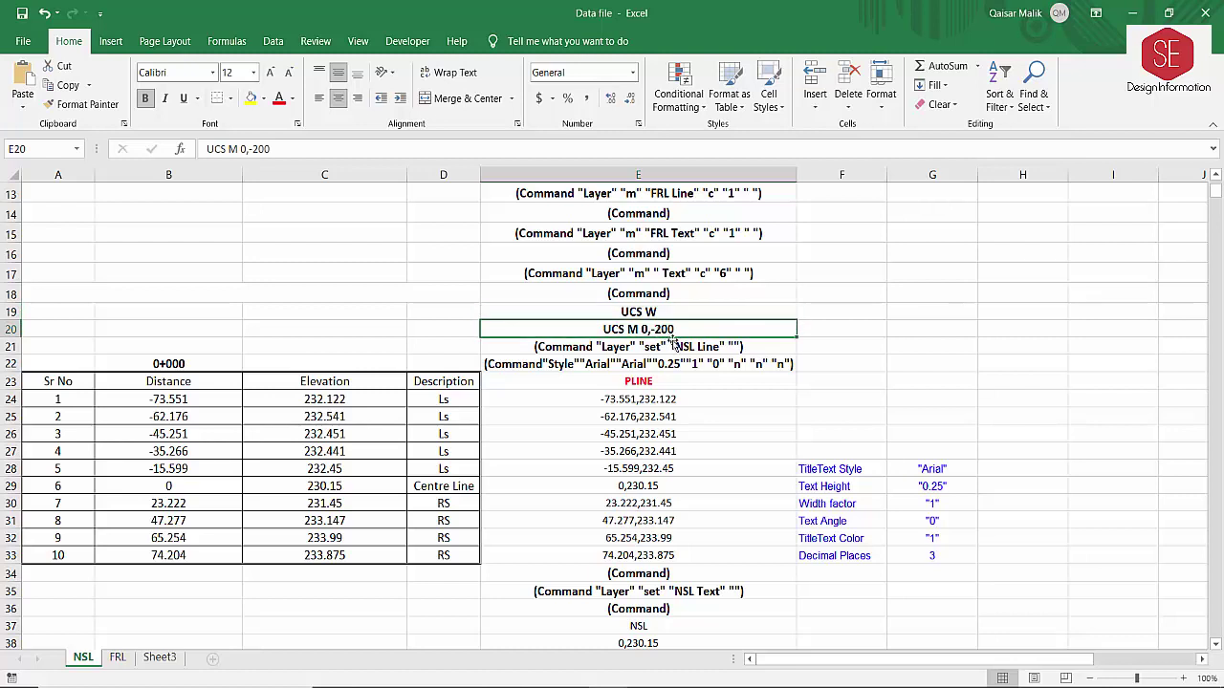
left_click(677, 347)
left_click(657, 367)
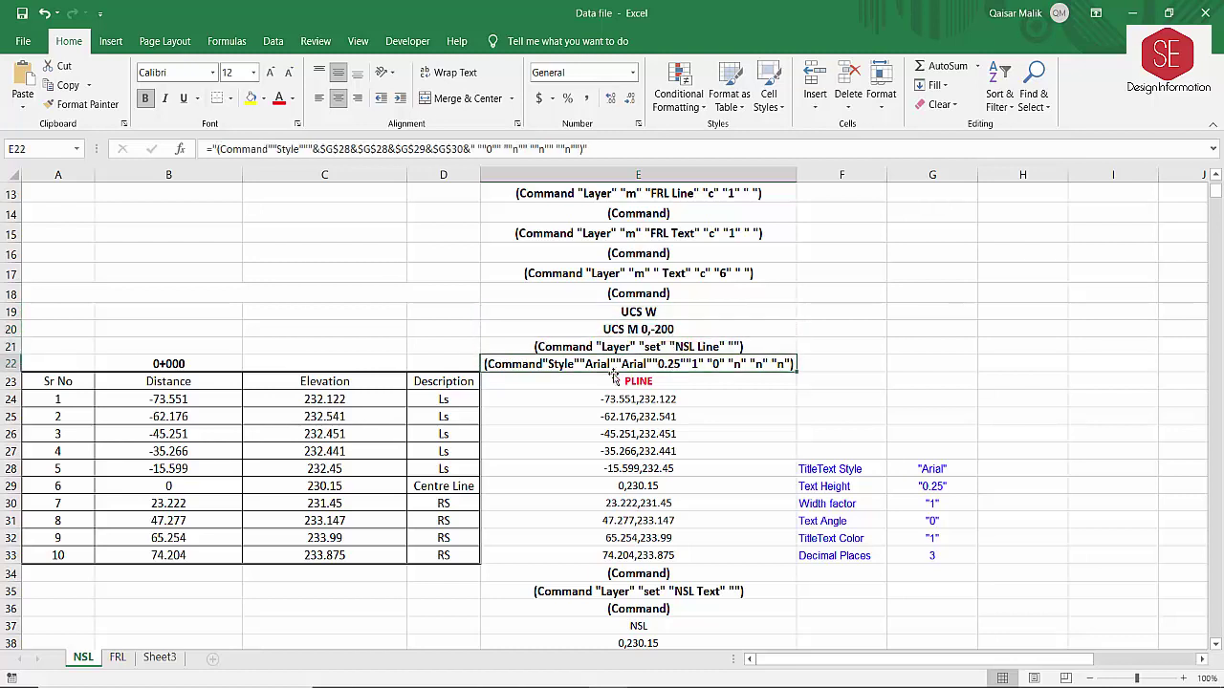
Inspect further formulas down to the station label Text command in E44.
scroll(644, 385, "down", 2)
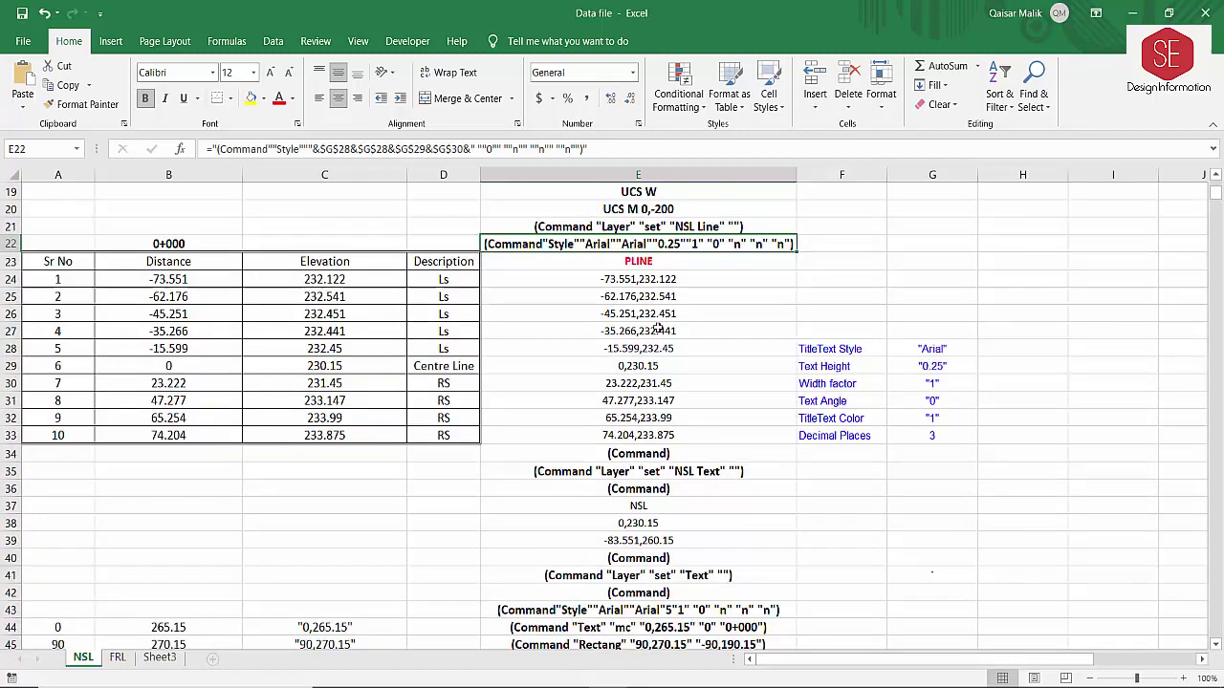
left_click(635, 455)
left_click(635, 470)
left_click(638, 491)
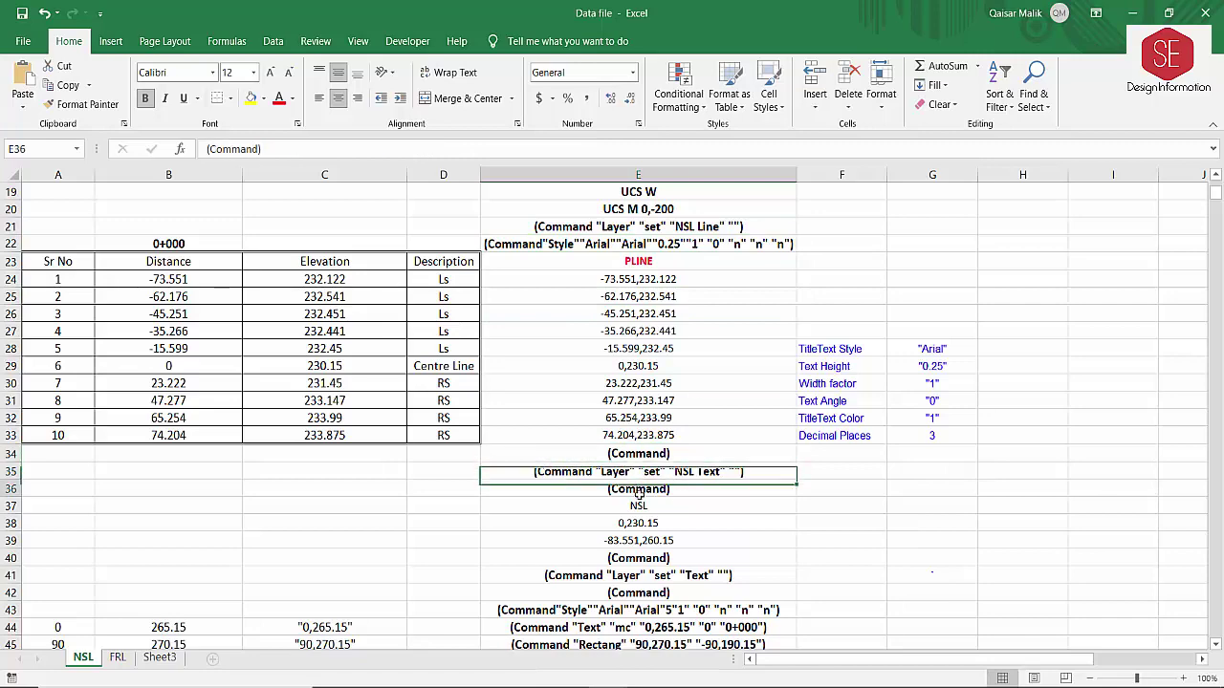
scroll(646, 549, "down", 2)
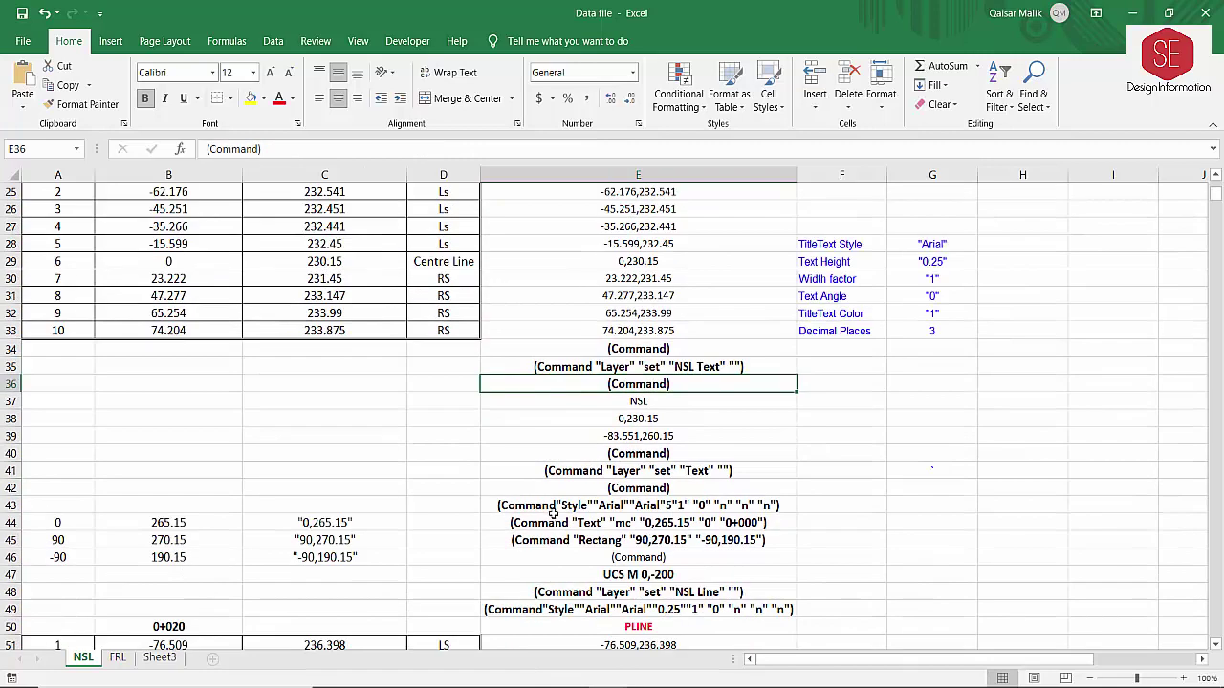
left_click(552, 511)
left_click(566, 523)
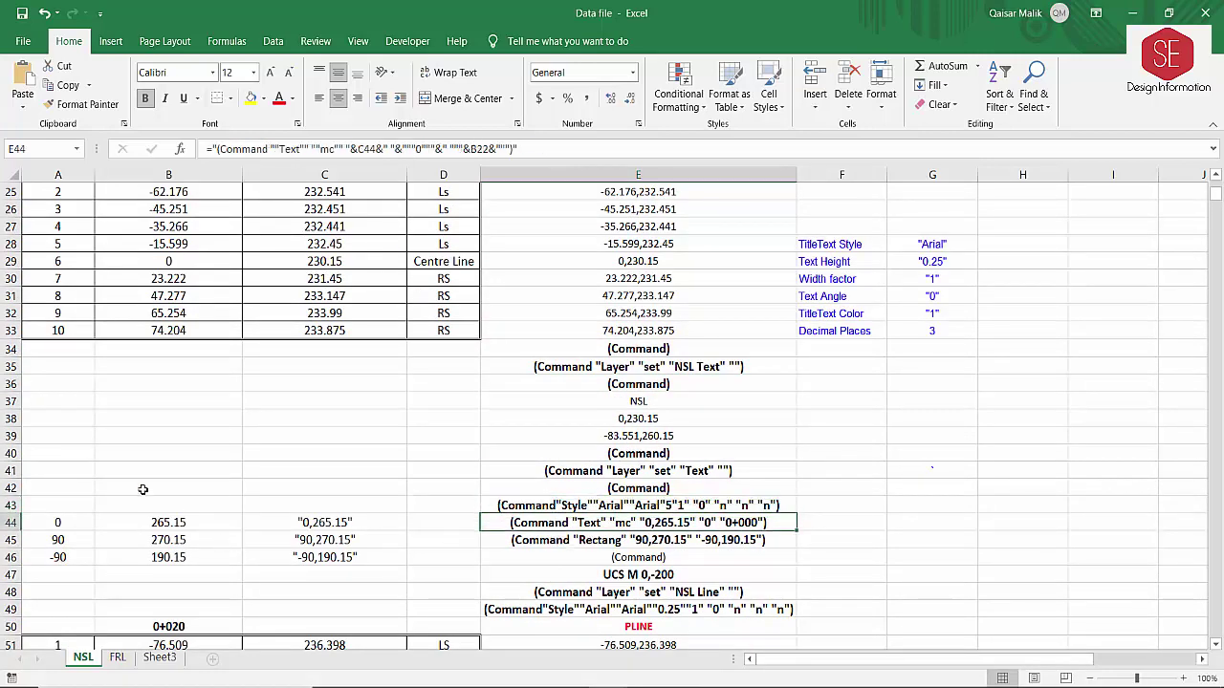
scroll(745, 392, "up", 7)
scroll(682, 235, "up", 1)
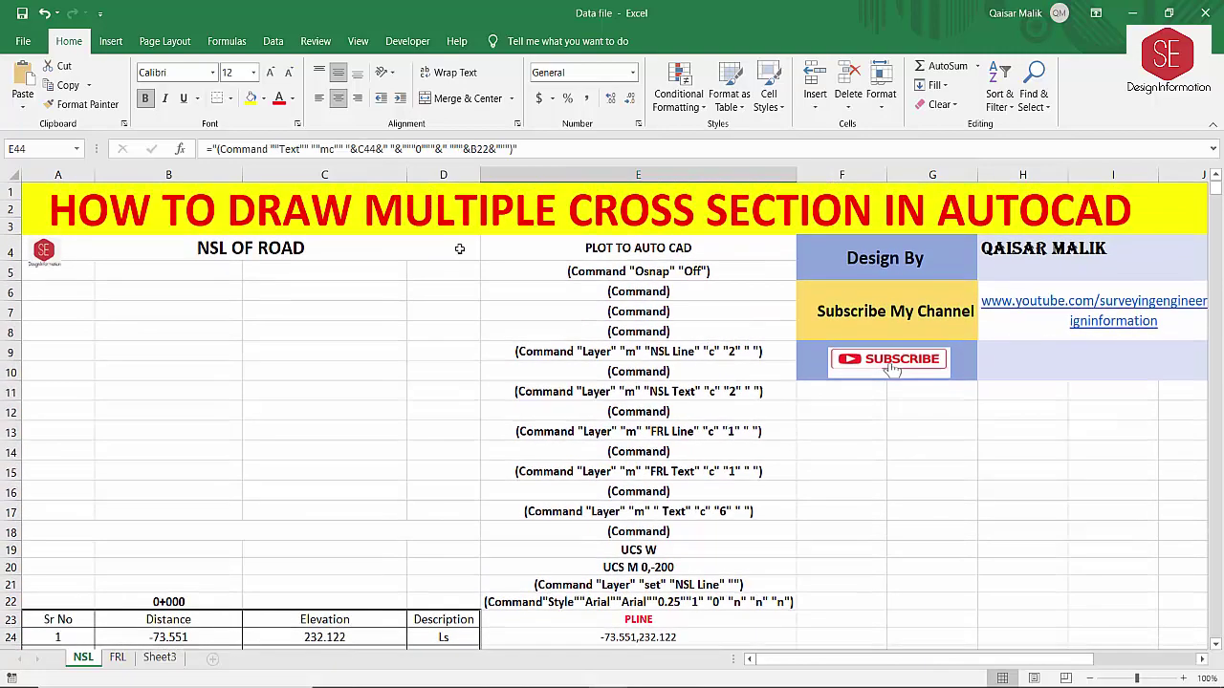
Select the DataRange named range, copy it, and switch to AutoCAD.
left_click(78, 150)
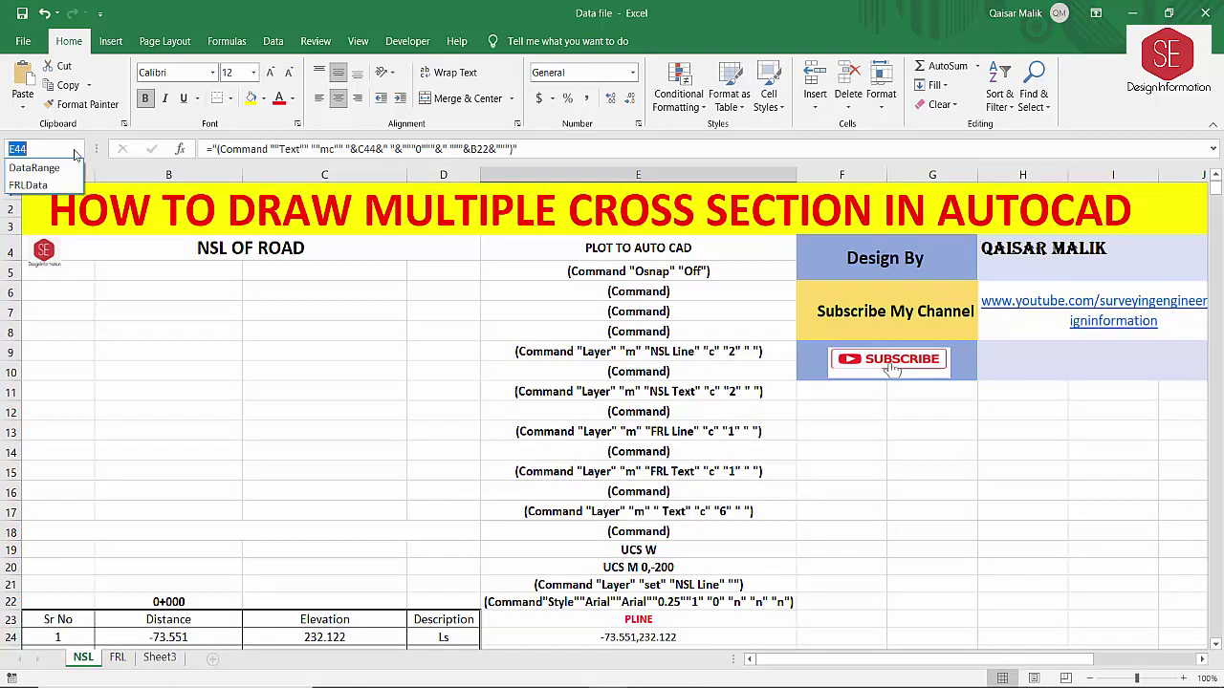
left_click(38, 169)
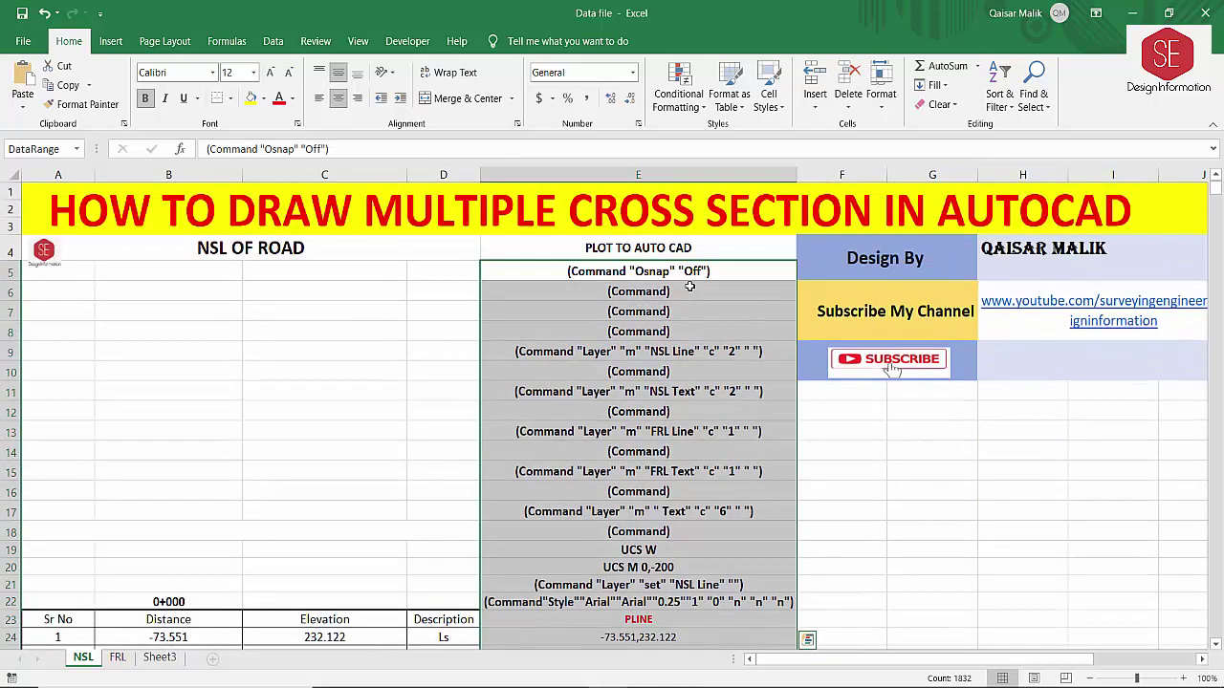
right_click(692, 275)
left_click(727, 305)
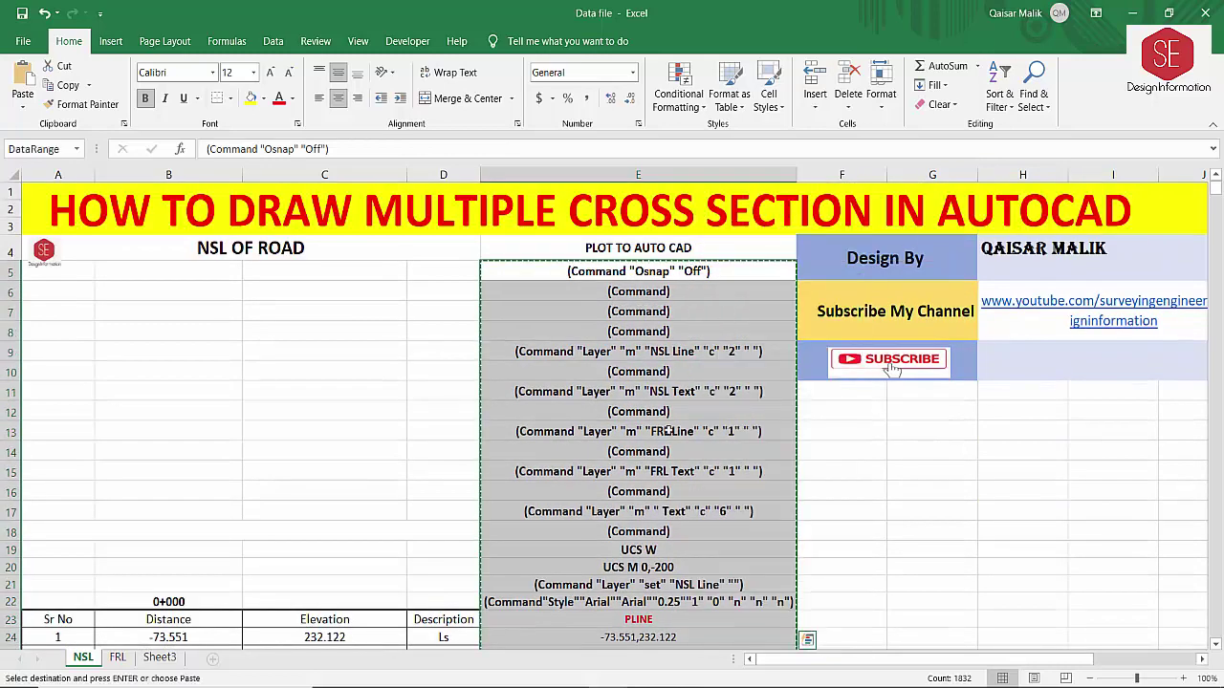
key("alt+Tab")
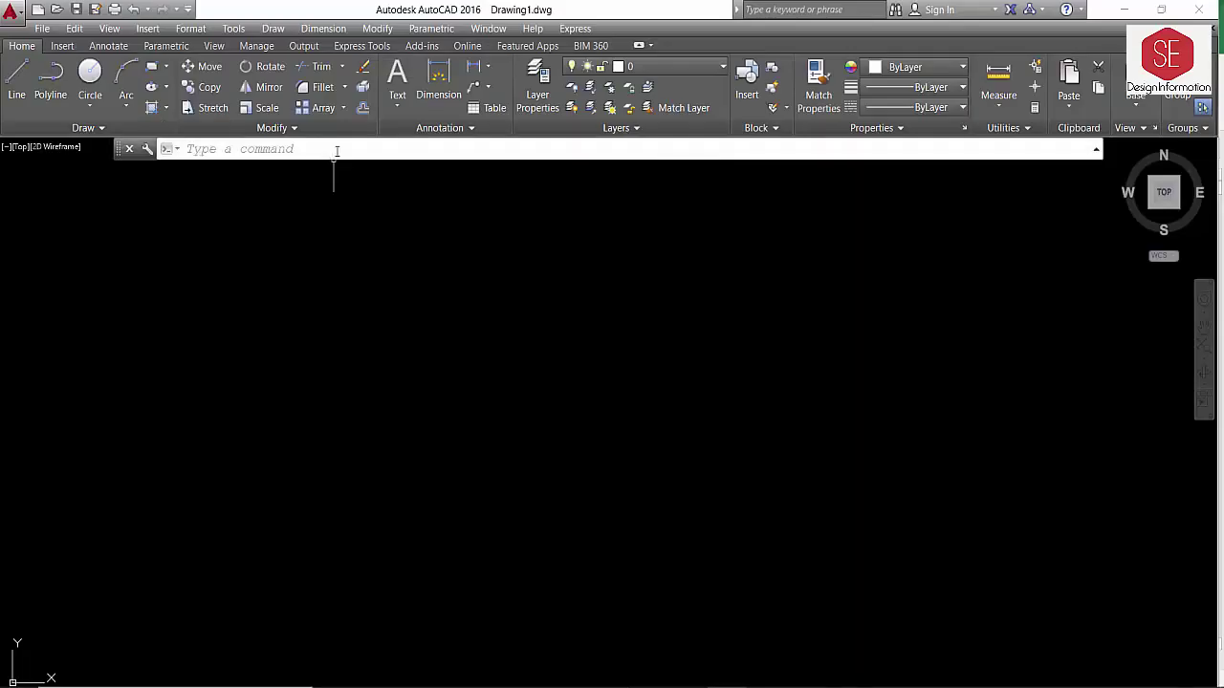
Paste the DataRange commands at the command line to draw the grid of NSL section frames.
right_click(336, 150)
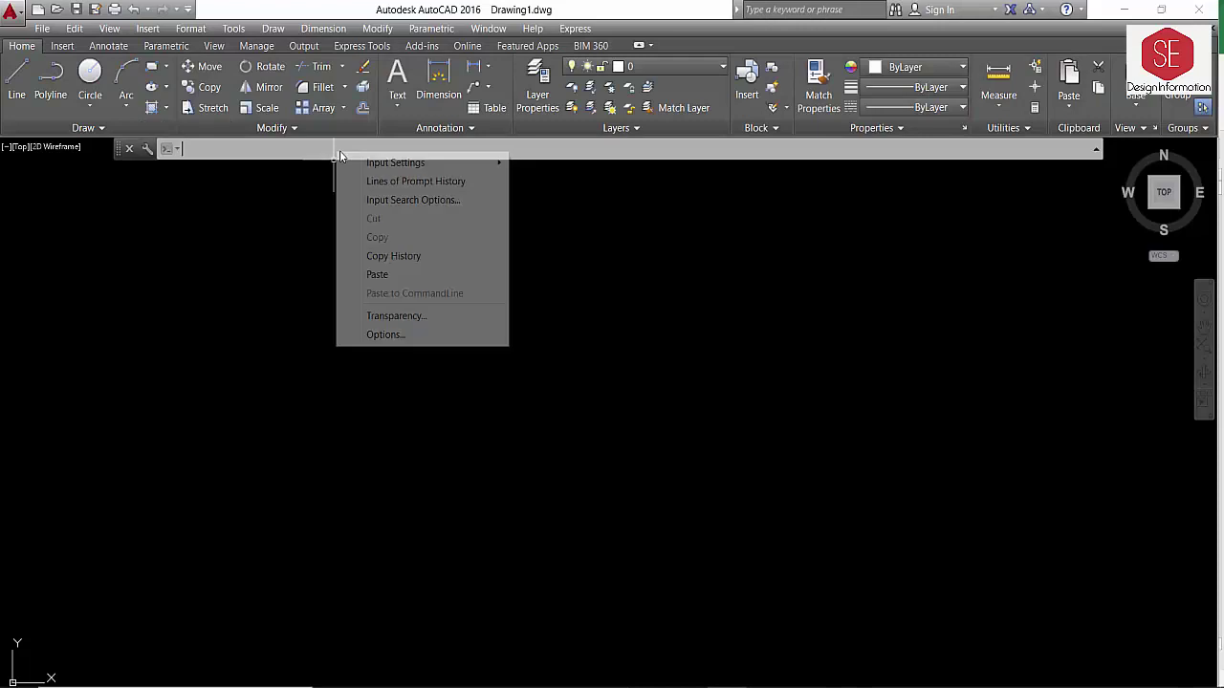
left_click(375, 273)
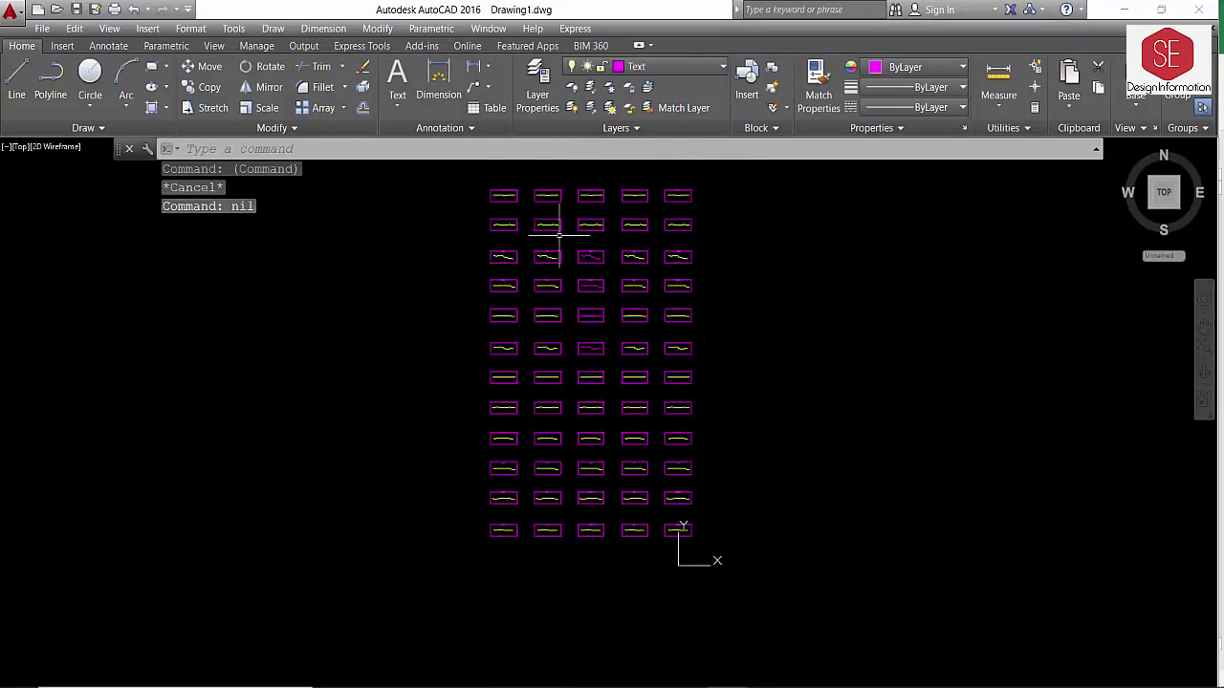
left_click(743, 169)
Erase all selected frames with E and paste the commands again to redraw five columns of twelve sections.
left_click(371, 564)
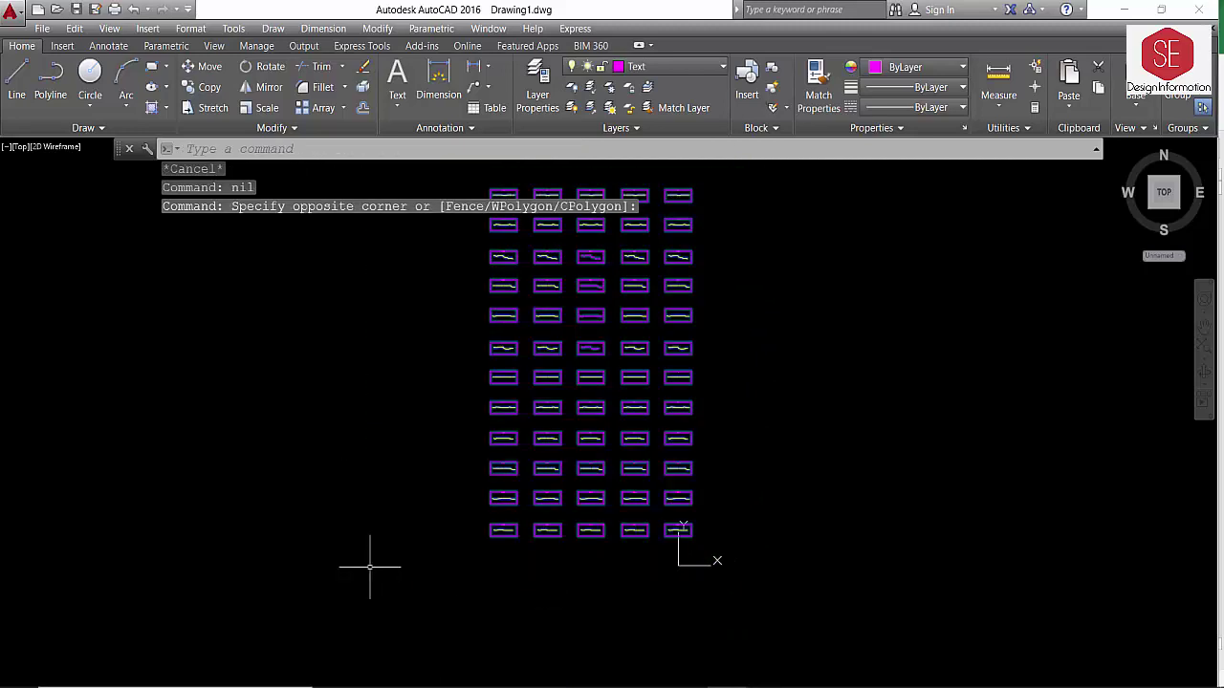
type("e")
key("Return")
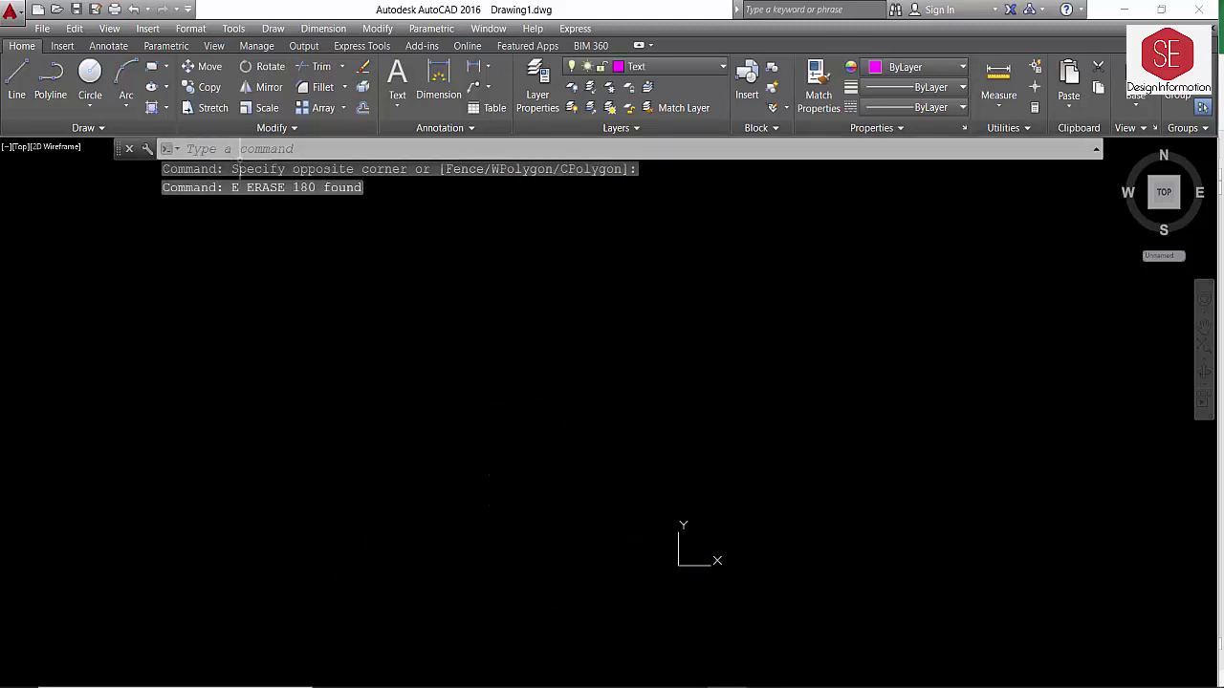
right_click(246, 149)
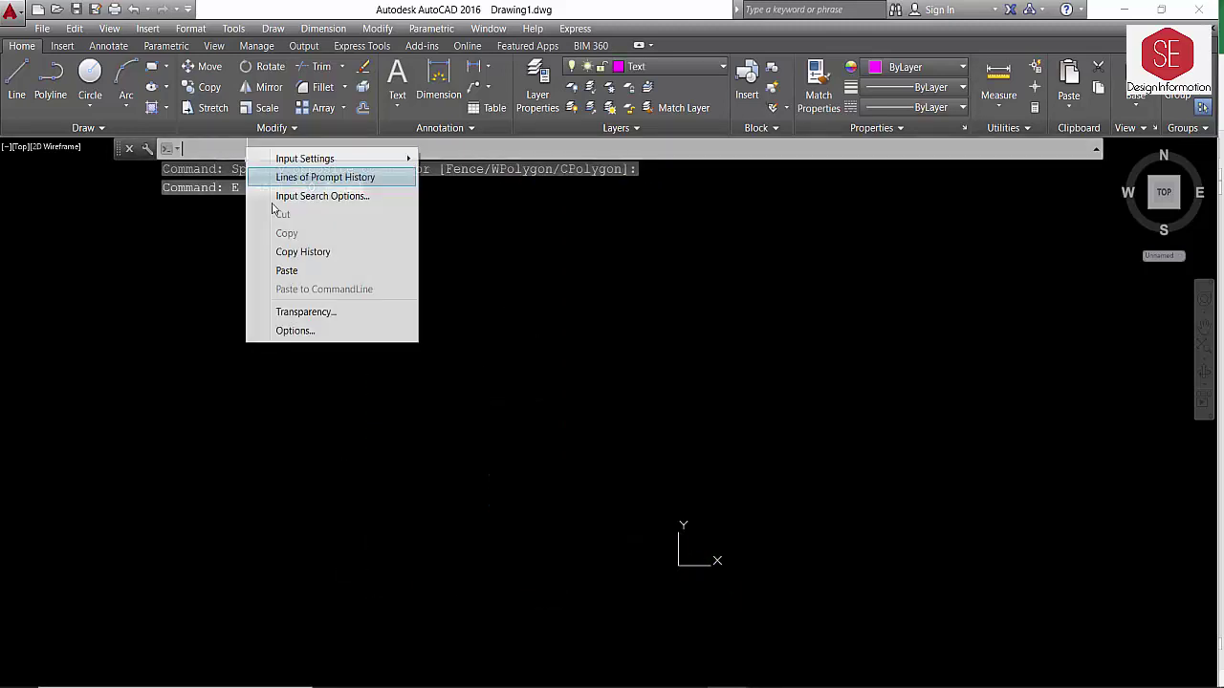
left_click(284, 271)
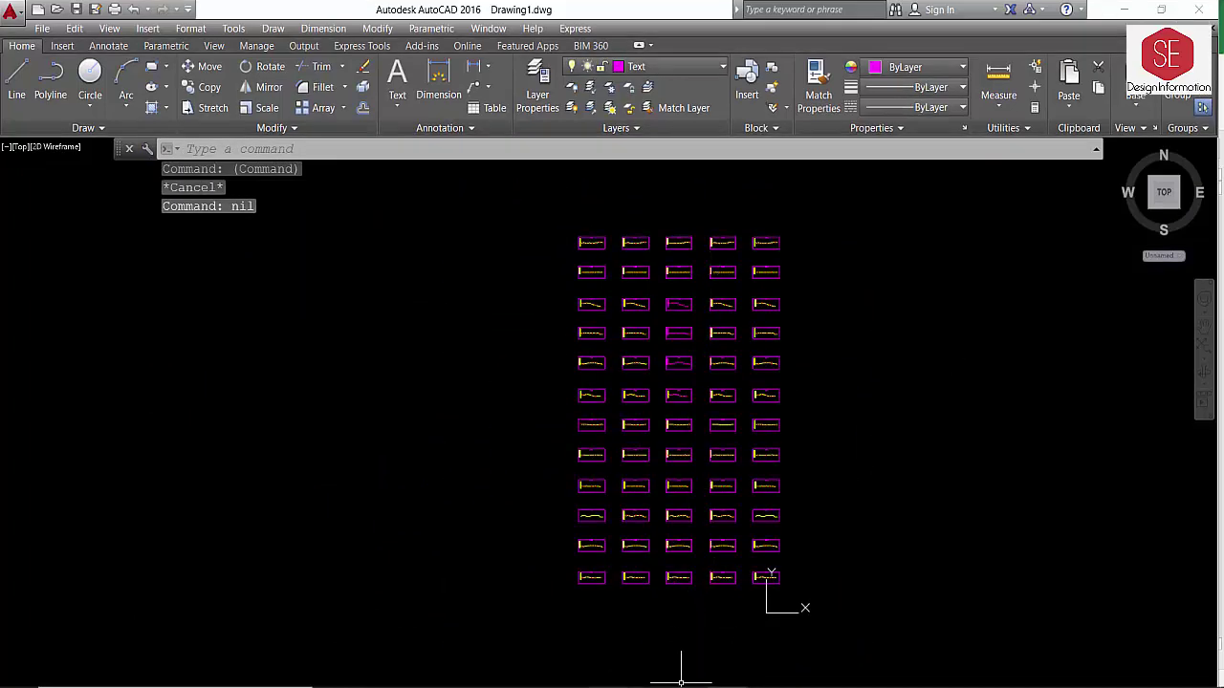
Select the FRLData range on the FRL sheet via the Name Box, copy it, and return to AutoCAD.
left_click(516, 631)
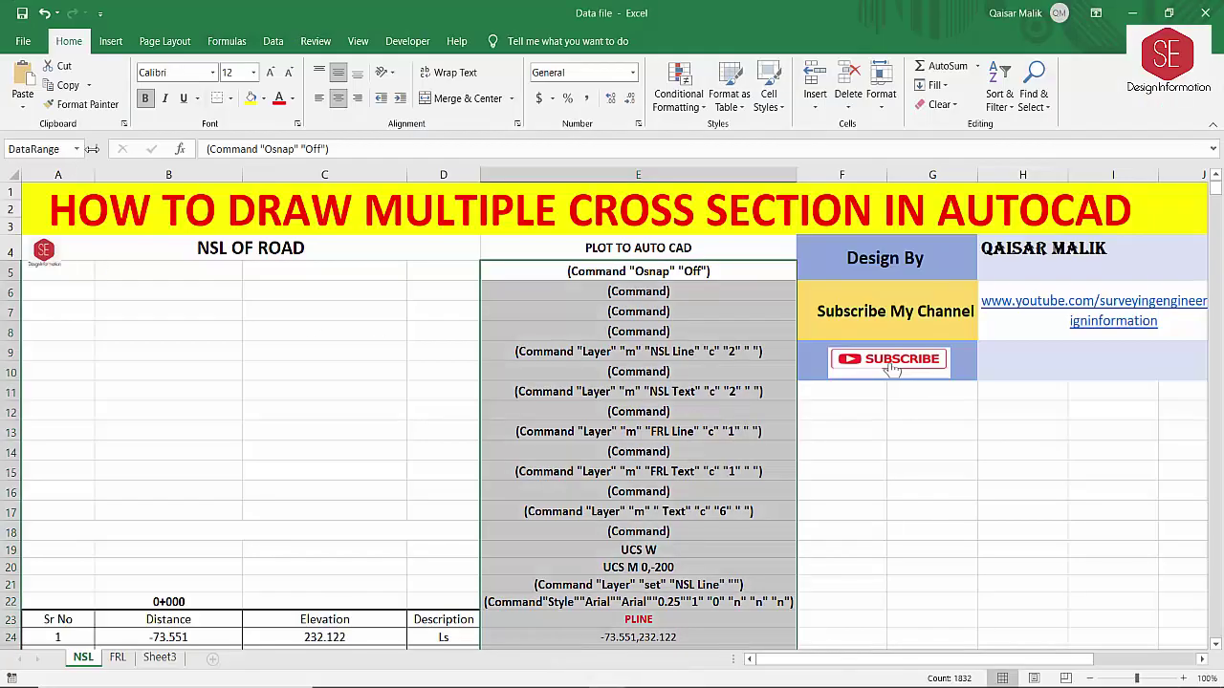
left_click(77, 150)
left_click(29, 185)
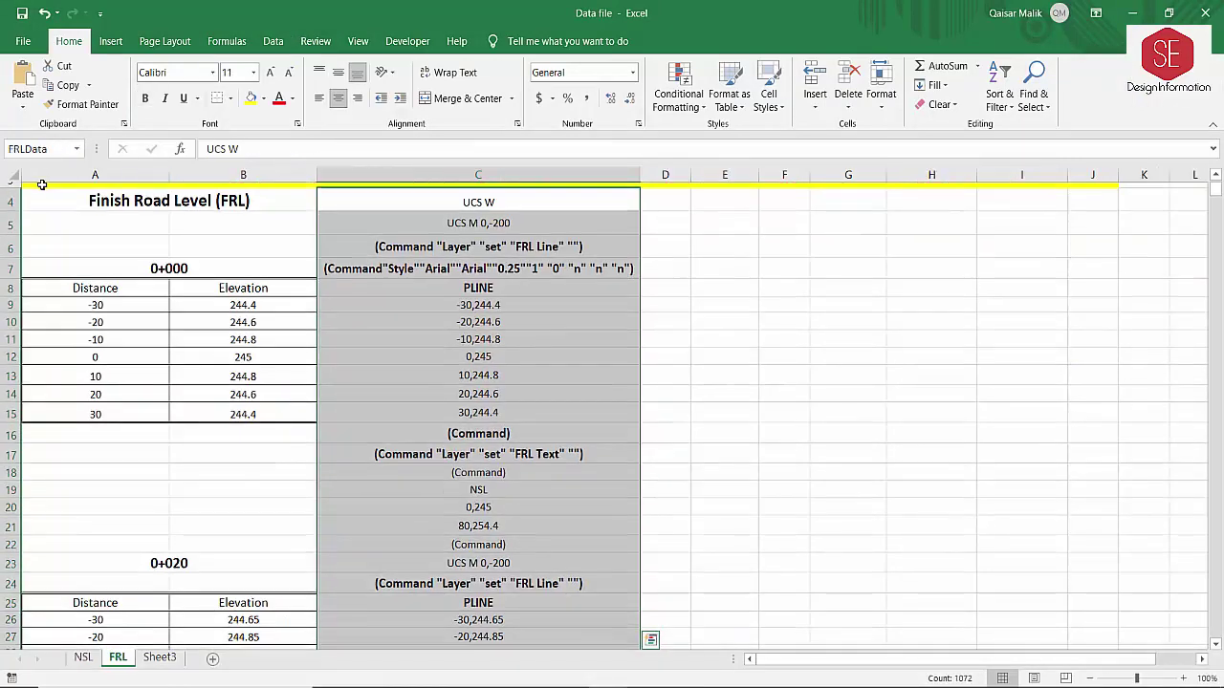
left_click(781, 373)
left_click(91, 659)
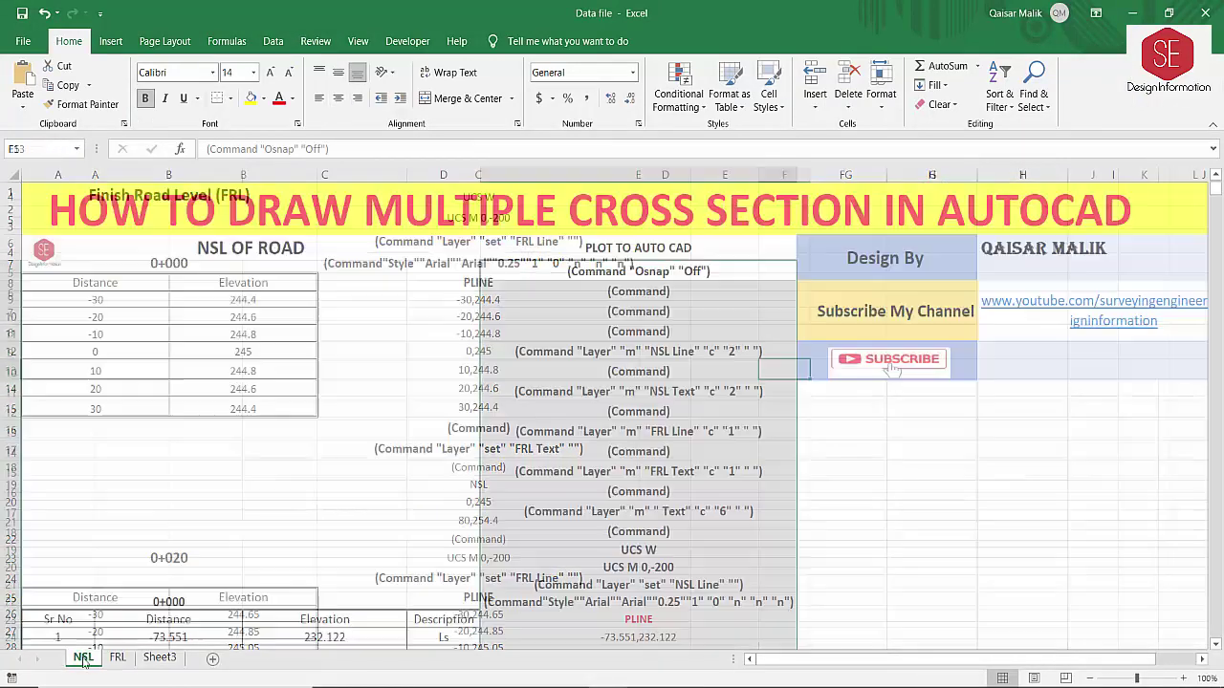
left_click(118, 659)
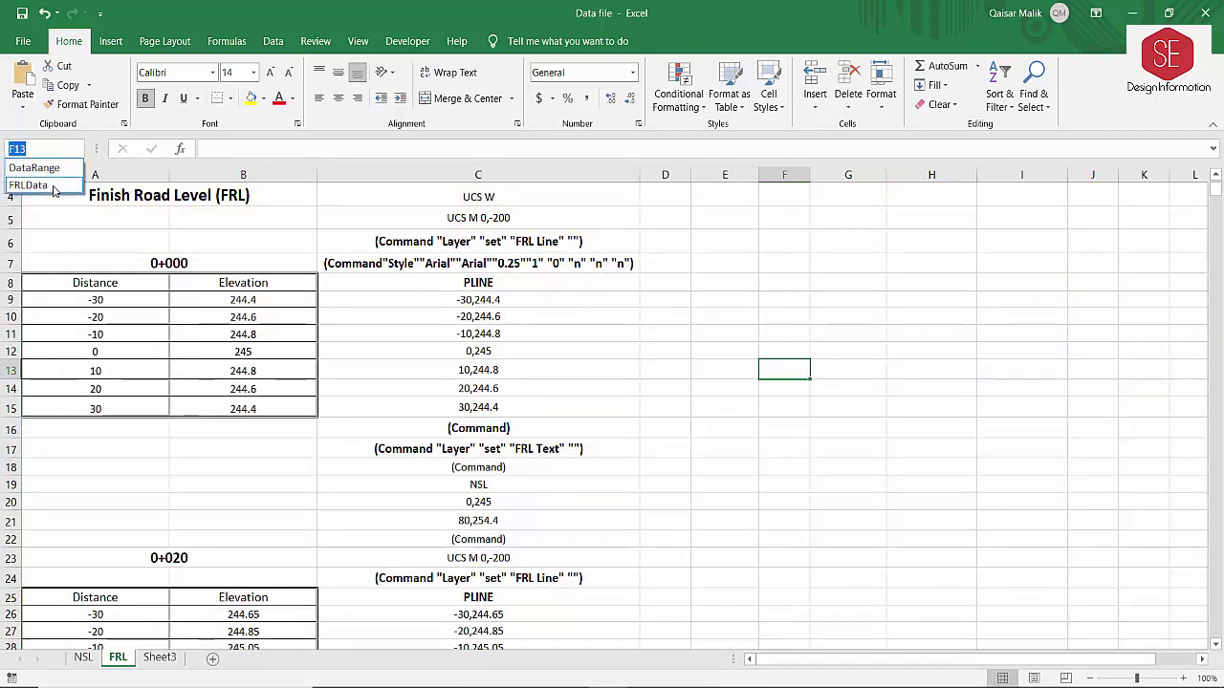
left_click(28, 185)
right_click(519, 283)
left_click(549, 317)
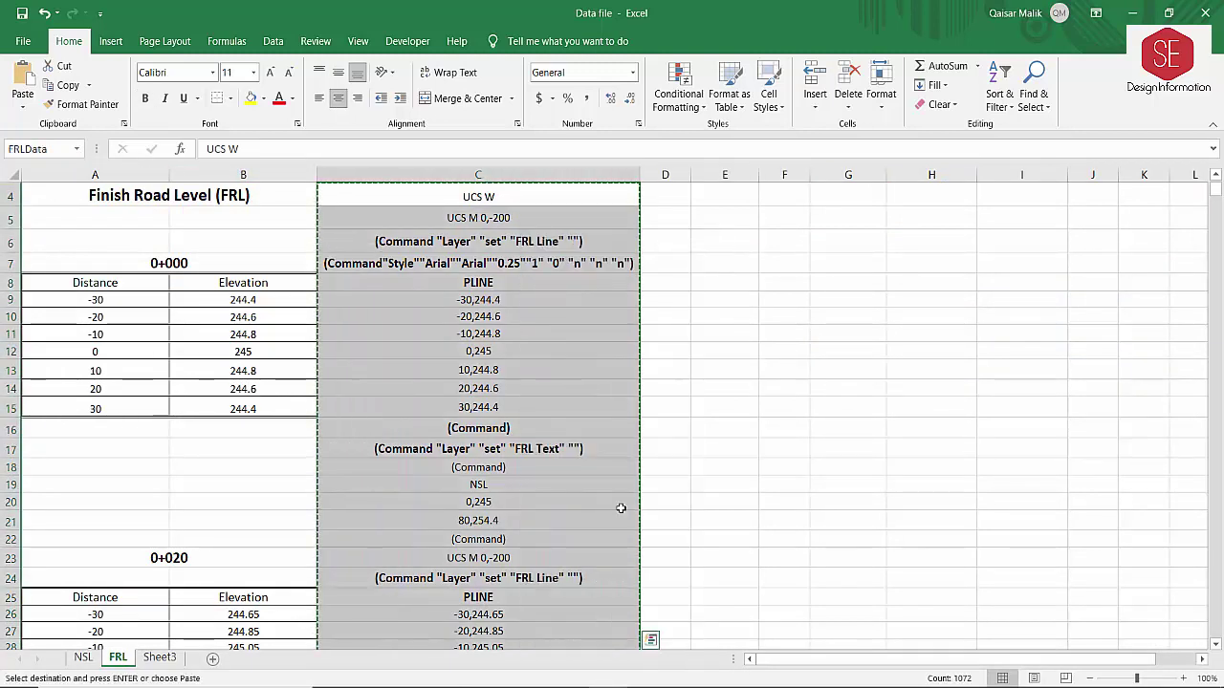
key("alt+Tab")
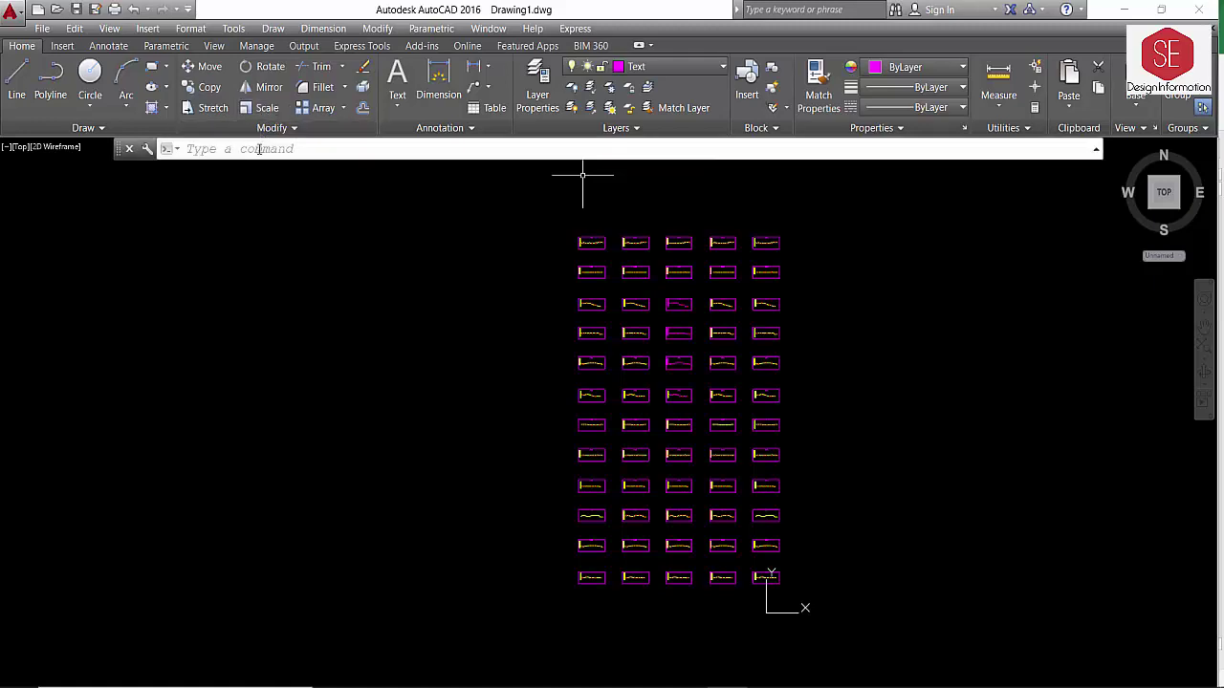
Paste the FRLData commands to add red FRL profiles, then pan to section 0+500.
right_click(261, 153)
left_click(314, 274)
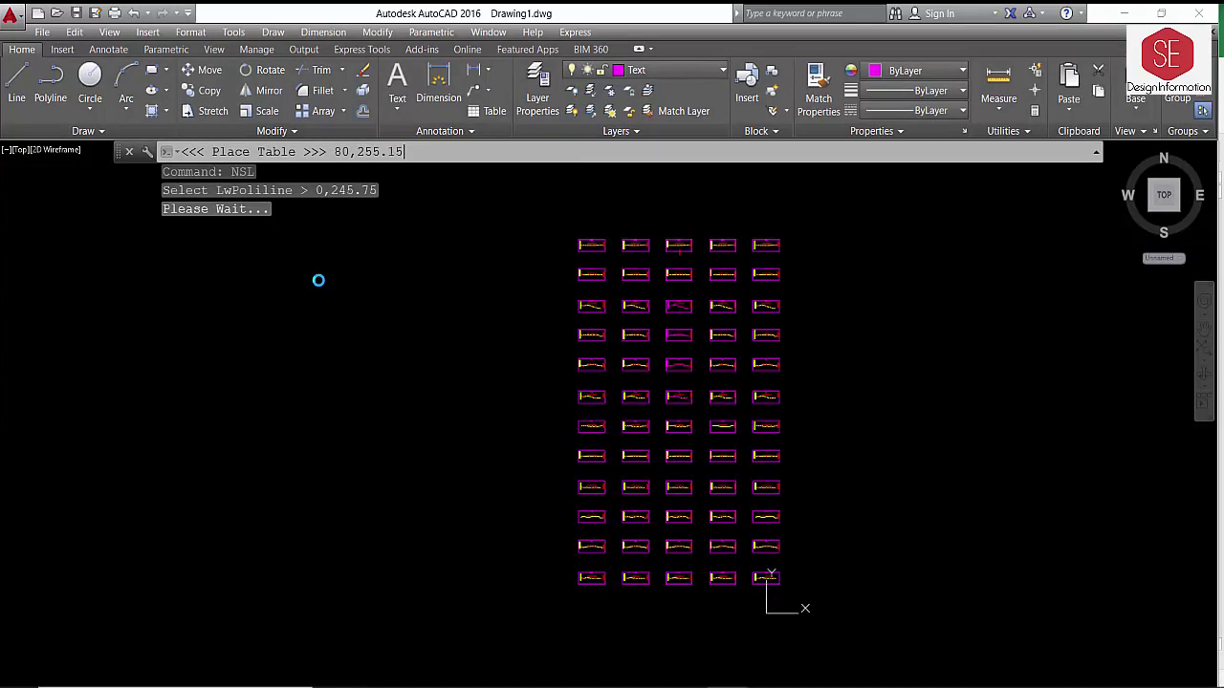
scroll(547, 298, "up", 4)
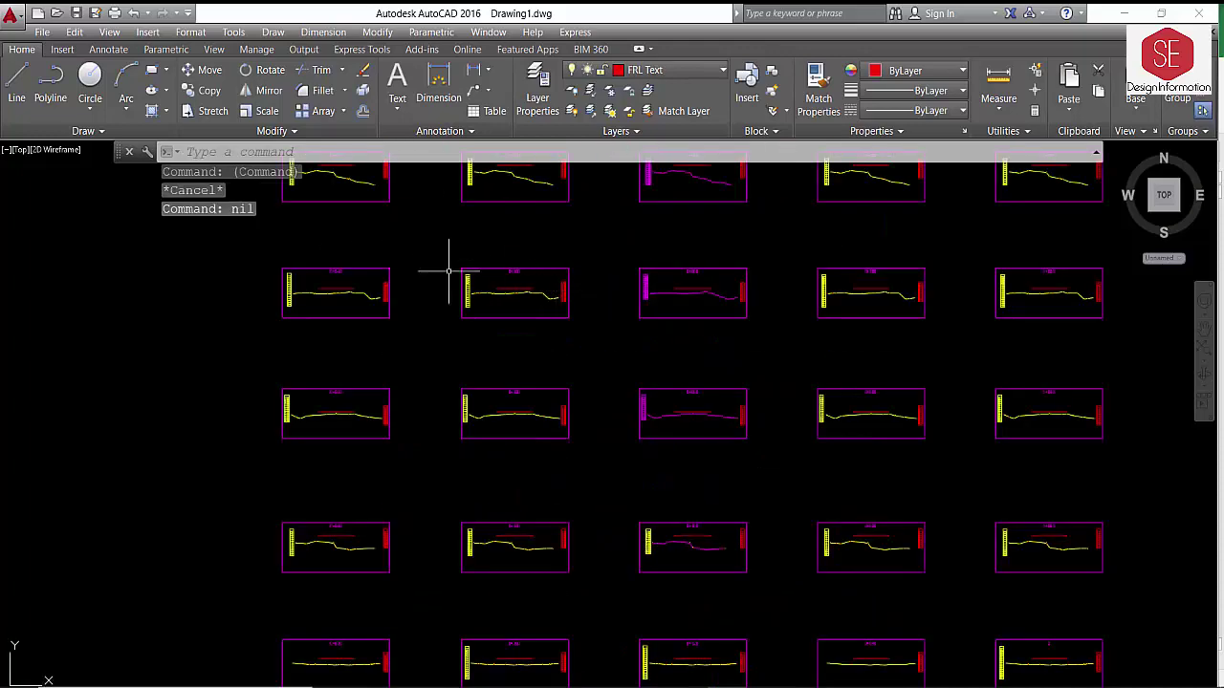
middle_click_drag(334, 258, 379, 128)
scroll(452, 256, "up", 3)
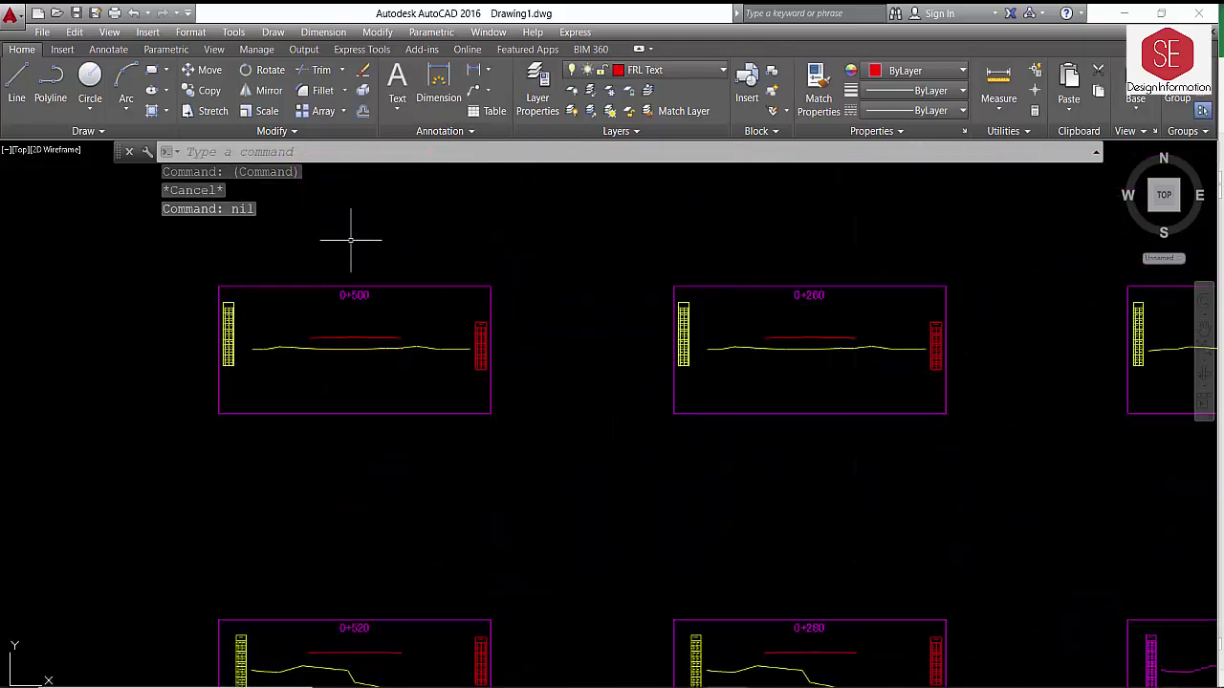
scroll(565, 306, "up", 5)
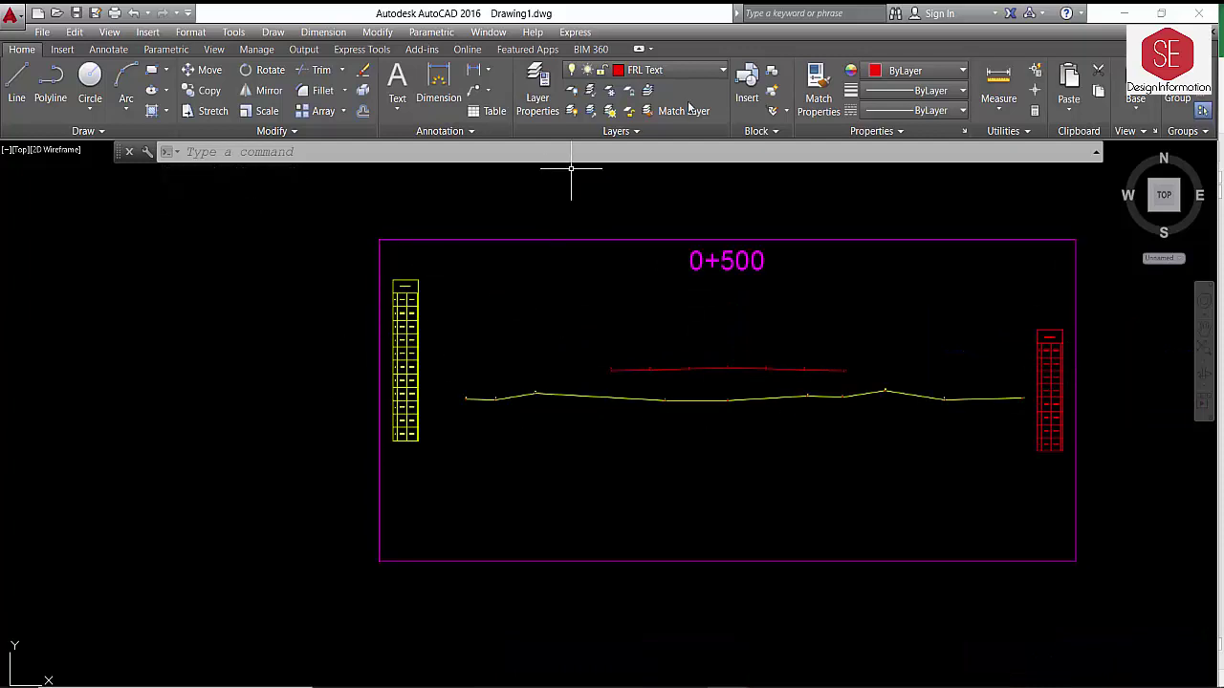
Select the yellow NSL ground profile line of section 0+500.
left_click(692, 73)
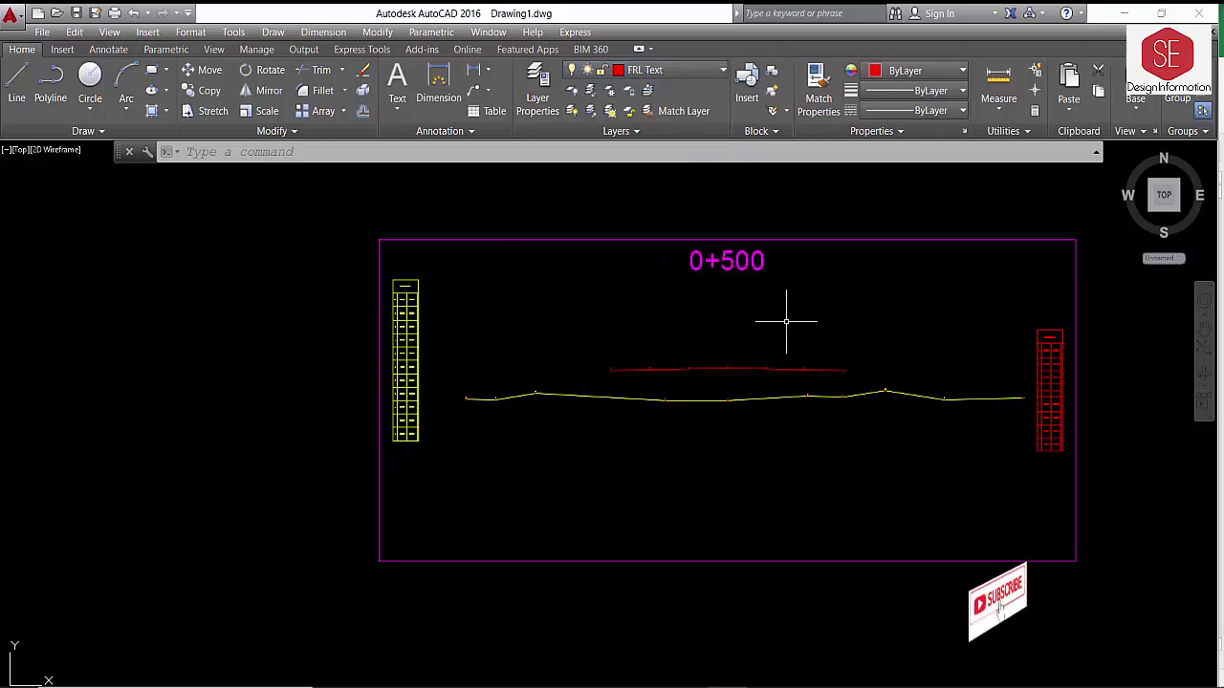
scroll(693, 368, "down", 2)
scroll(700, 393, "up", 5)
left_click(657, 361)
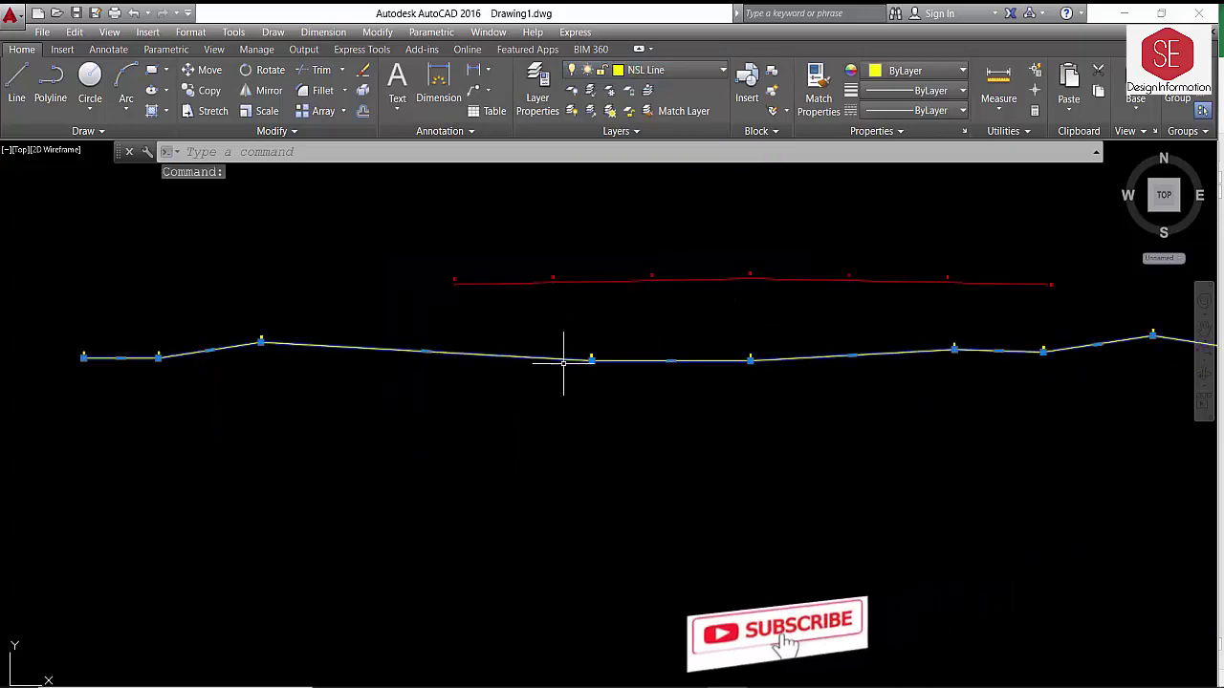
Load the DASHDOTX2 linetype from acad.lin through the Linetype Manager.
left_click(921, 111)
left_click(878, 193)
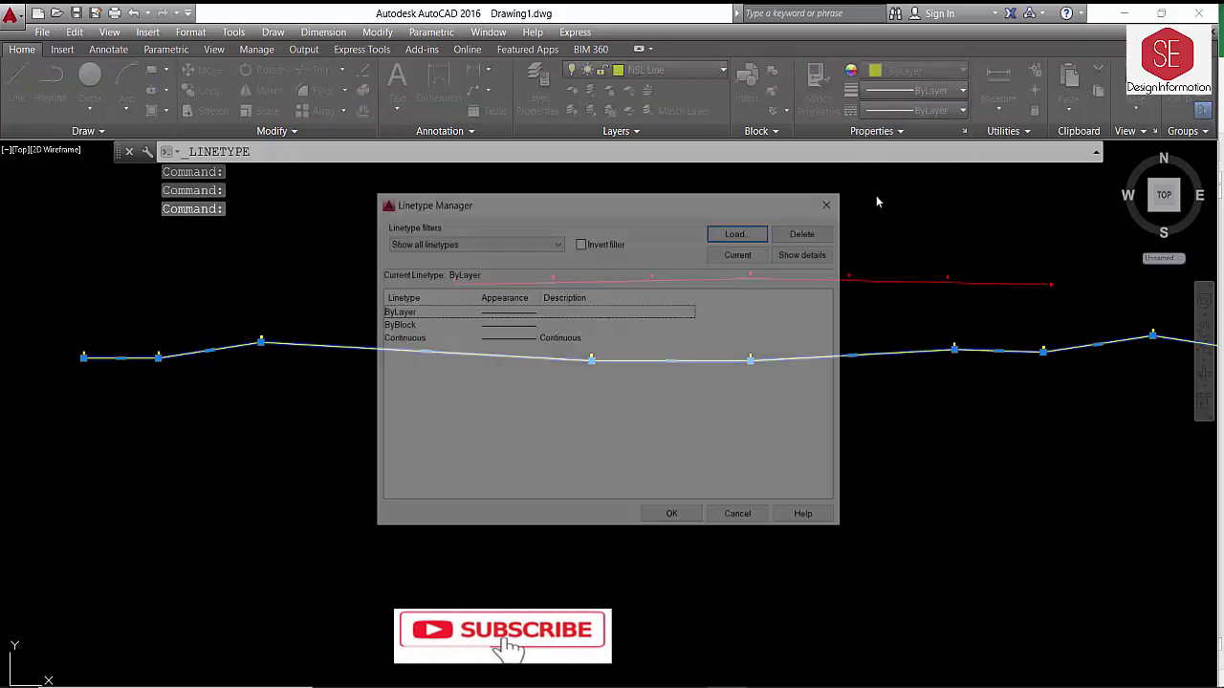
left_click(731, 233)
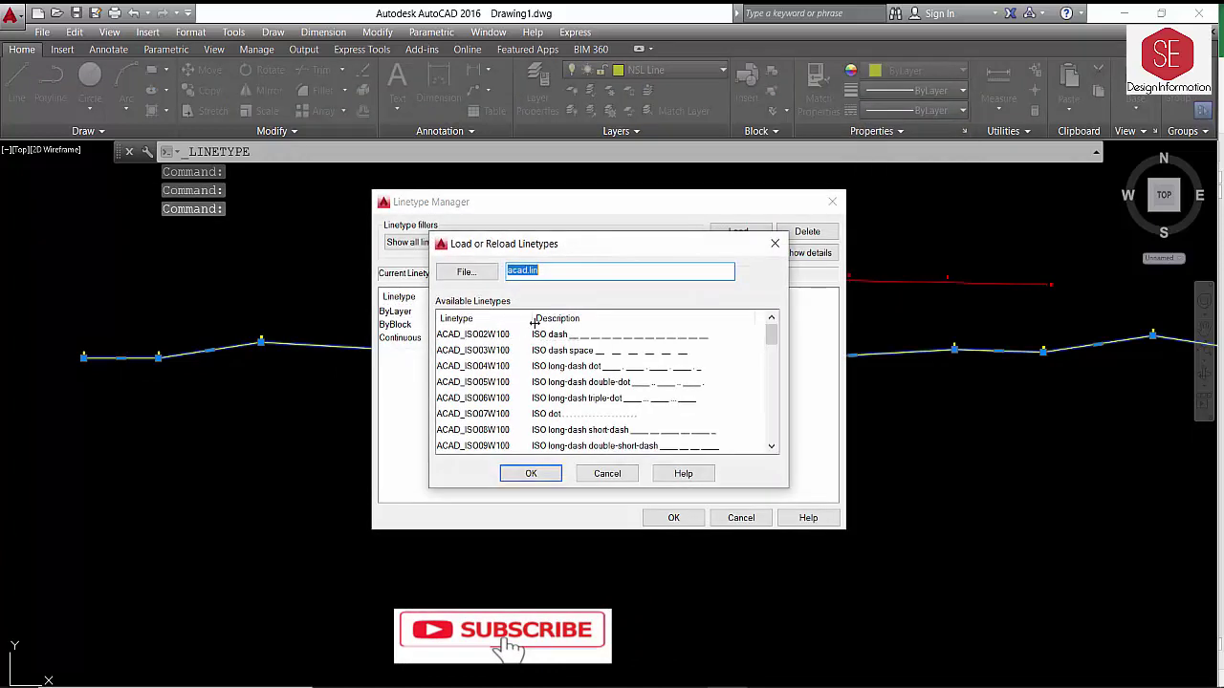
left_click(540, 334)
left_click(543, 351)
left_click(545, 366)
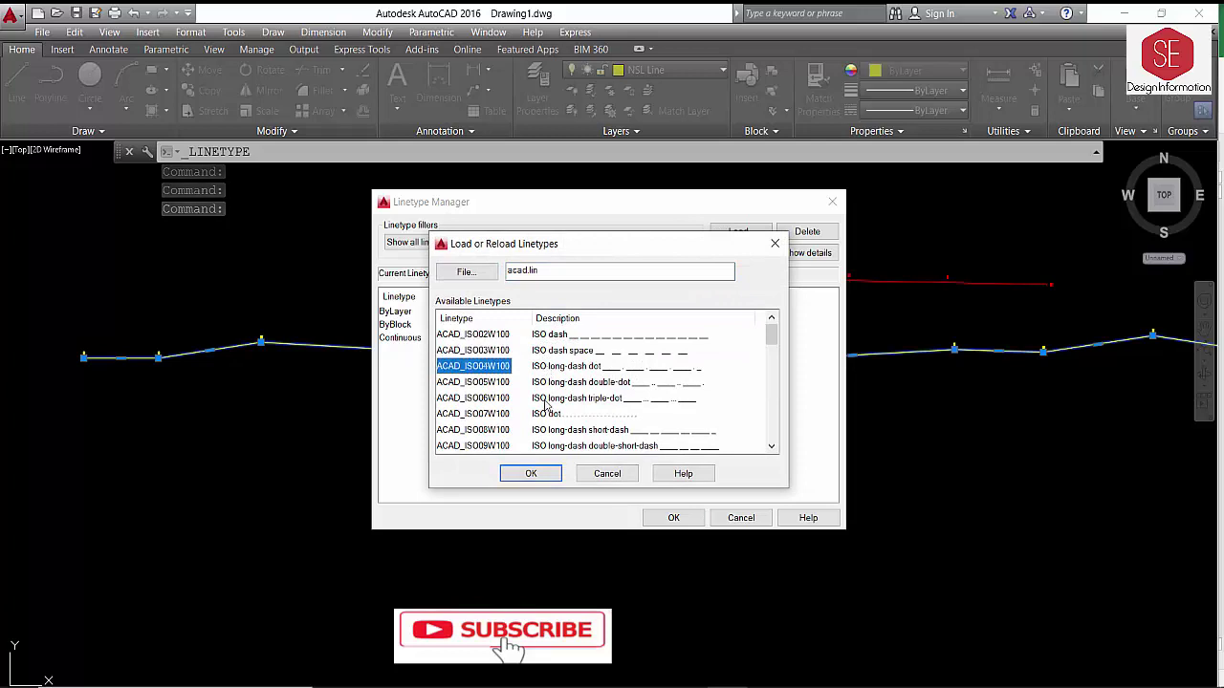
left_click(543, 397)
left_click(542, 414)
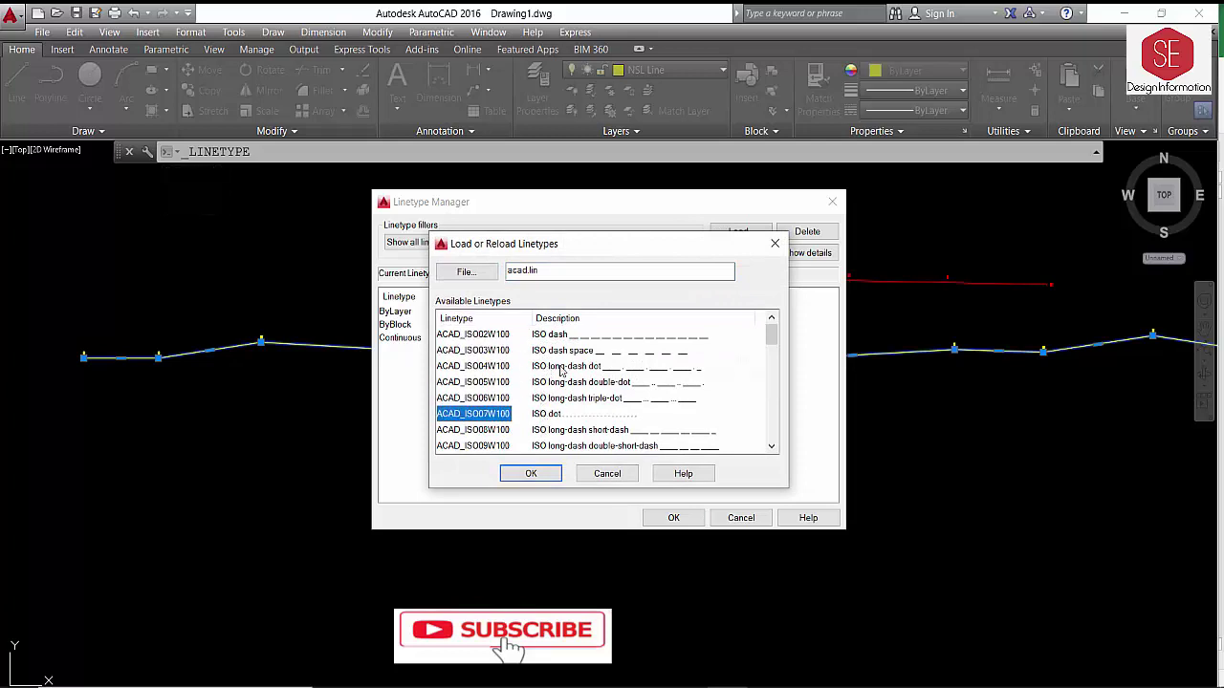
scroll(564, 401, "down", 3)
scroll(587, 378, "down", 1)
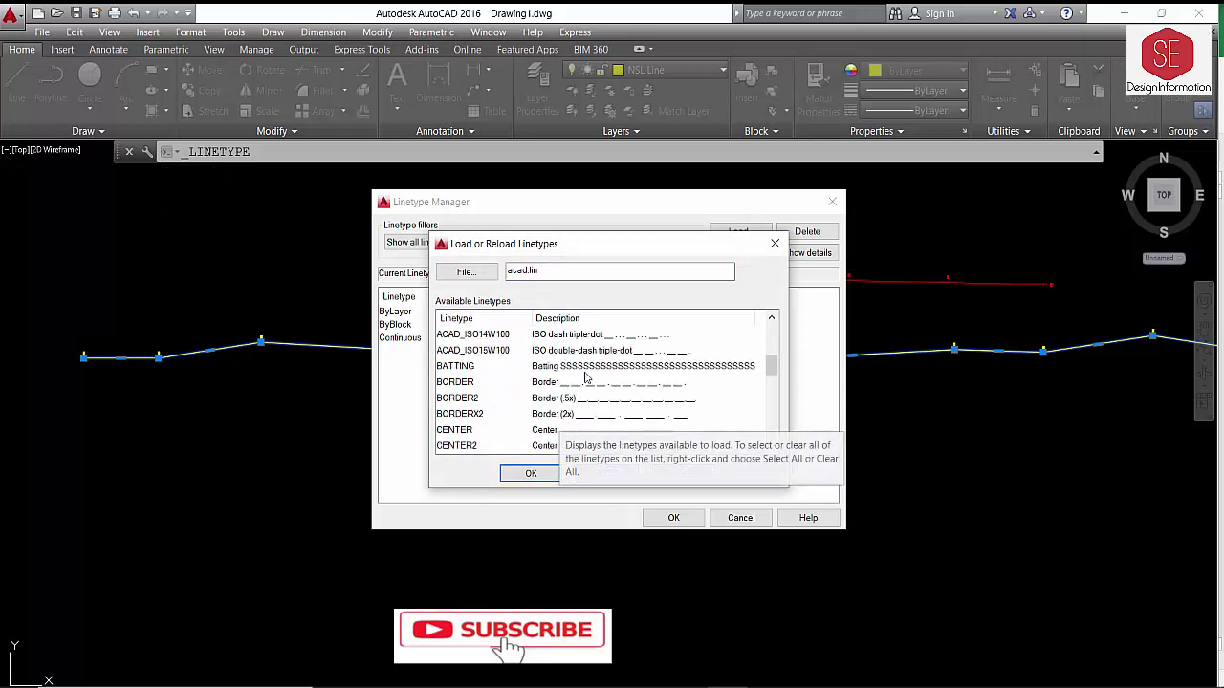
scroll(590, 389, "down", 2)
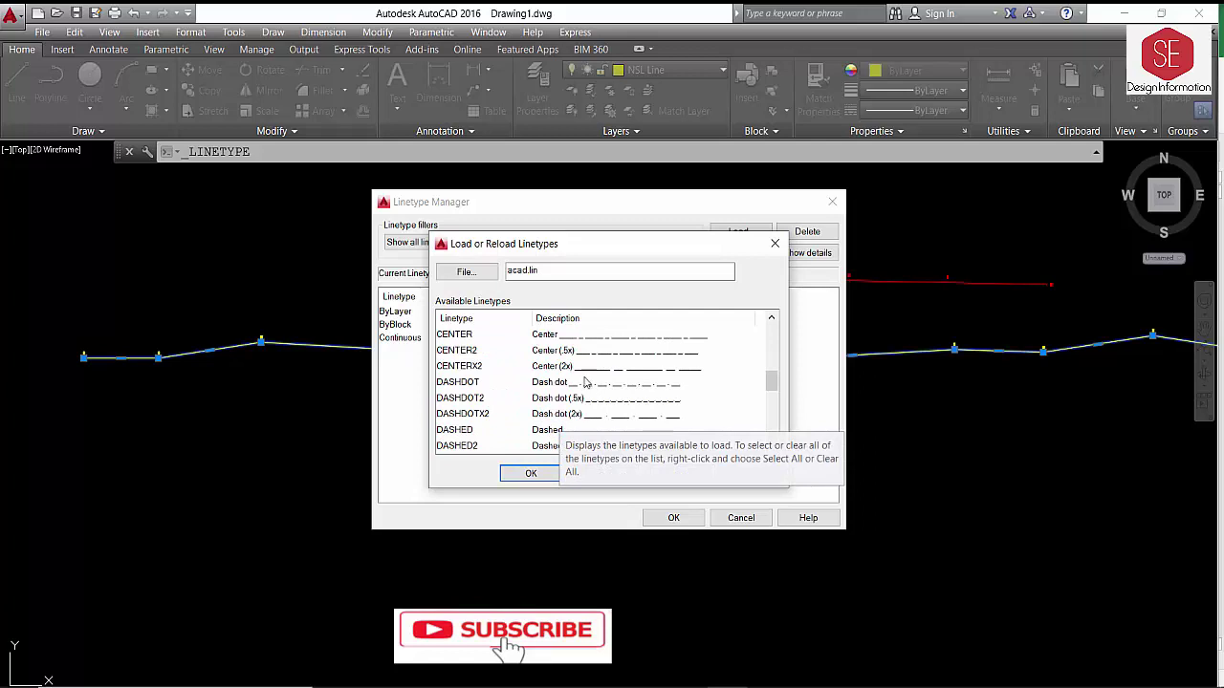
left_click(459, 383)
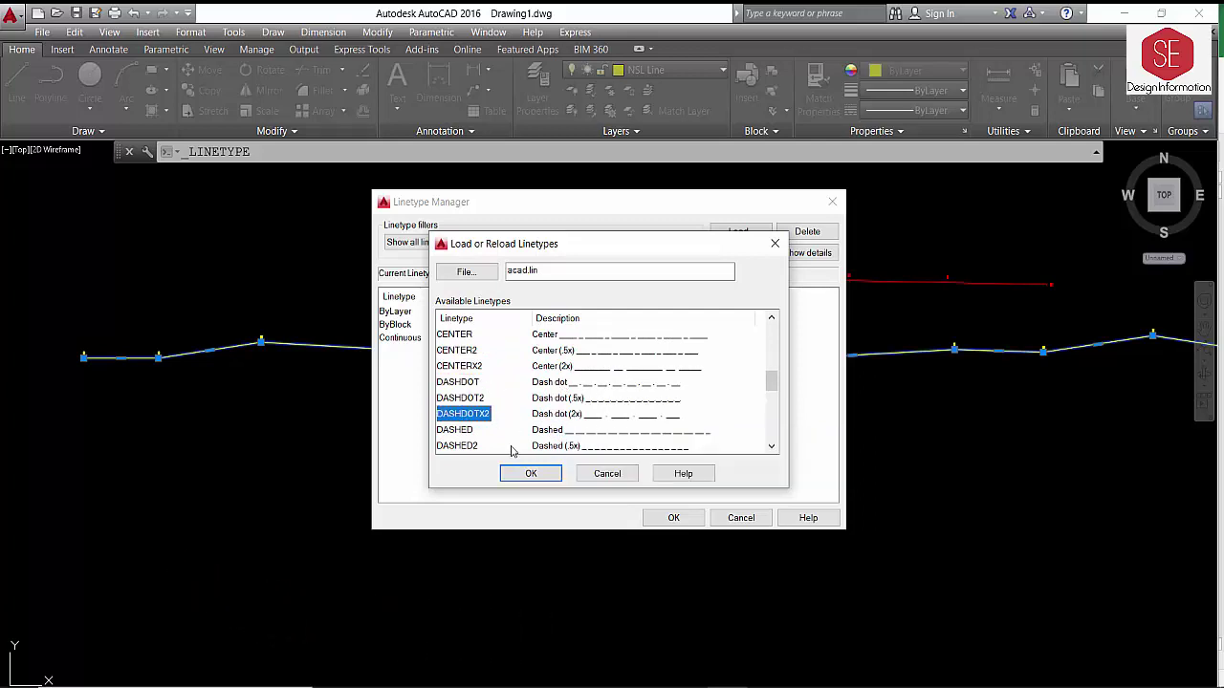
scroll(570, 426, "up", 2)
scroll(617, 400, "up", 4)
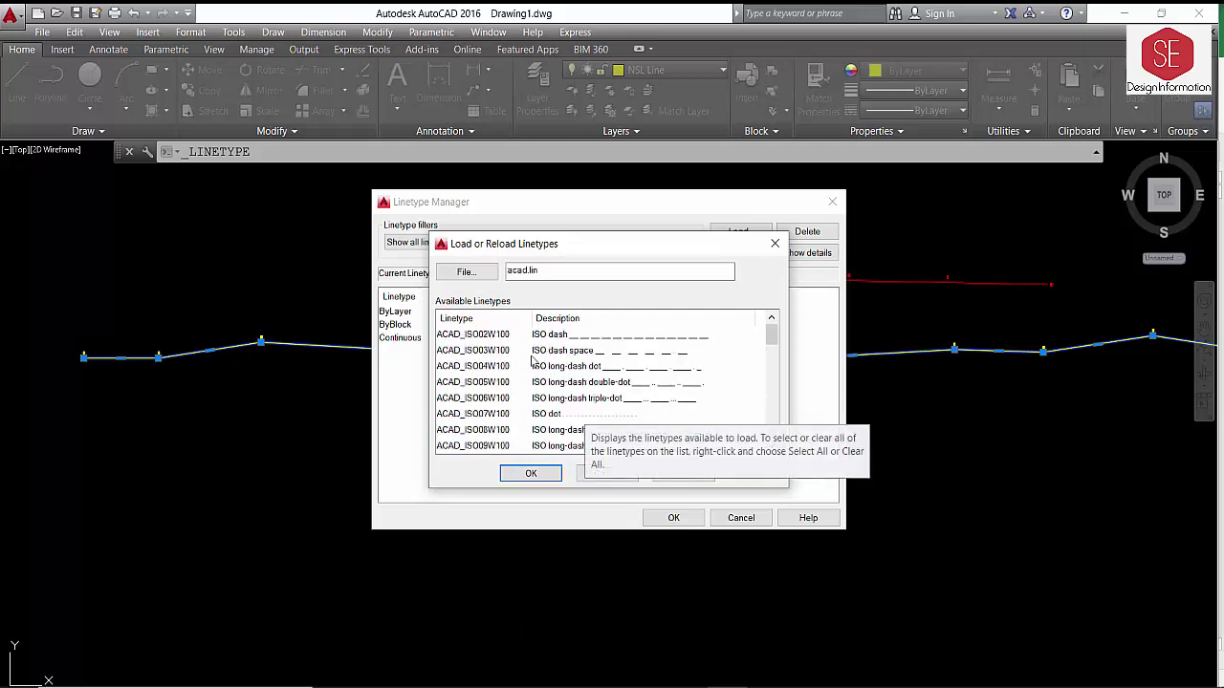
left_click(530, 474)
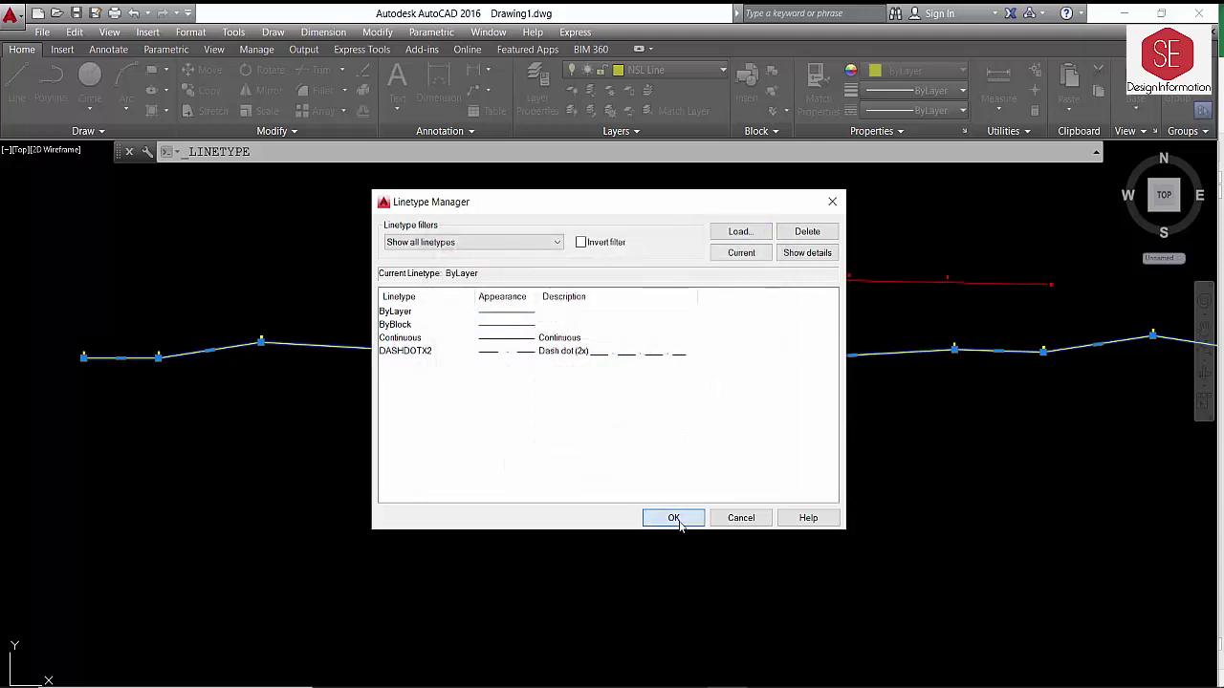
left_click(673, 518)
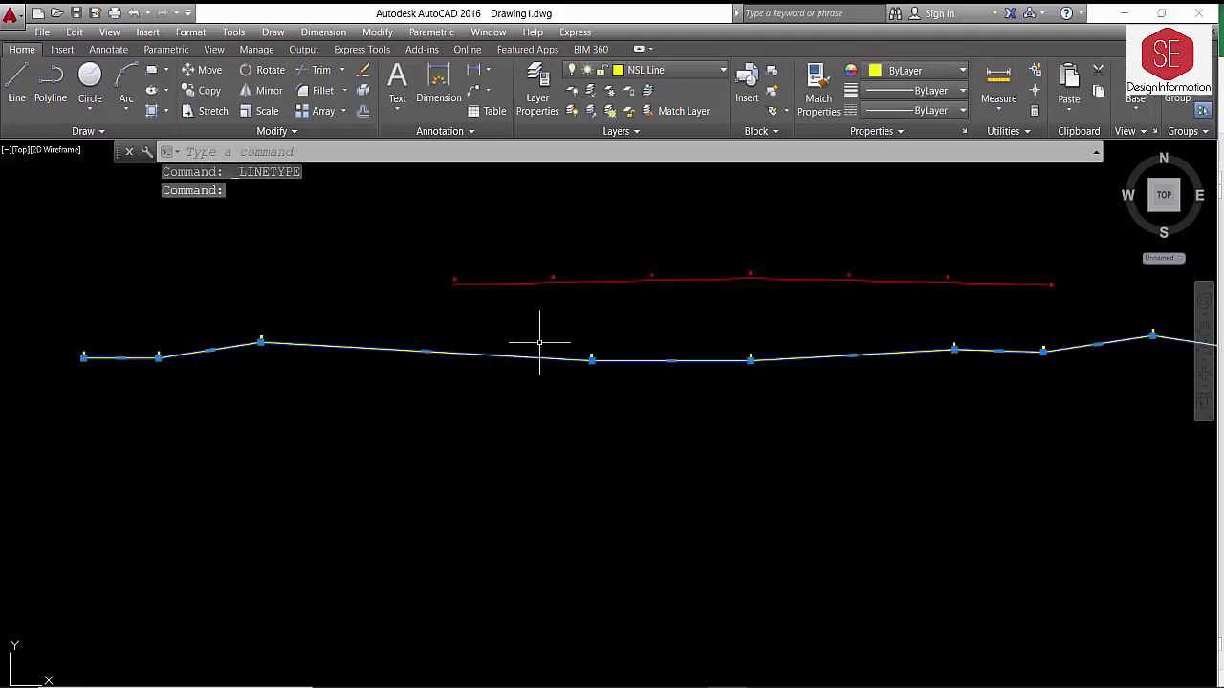
Frame sections 0+500 and 0+260 side by side, then bring the Excel data file forward.
scroll(569, 359, "down", 3)
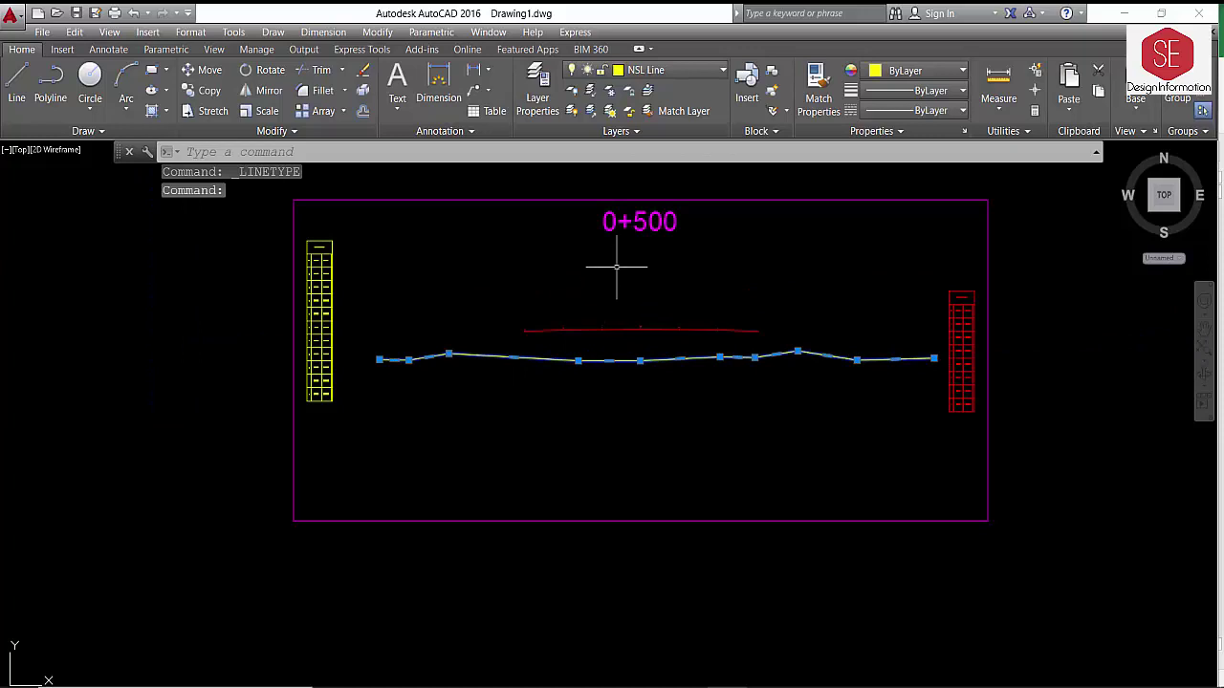
scroll(617, 263, "down", 4)
scroll(573, 287, "up", 2)
middle_click_drag(1011, 423, 624, 373)
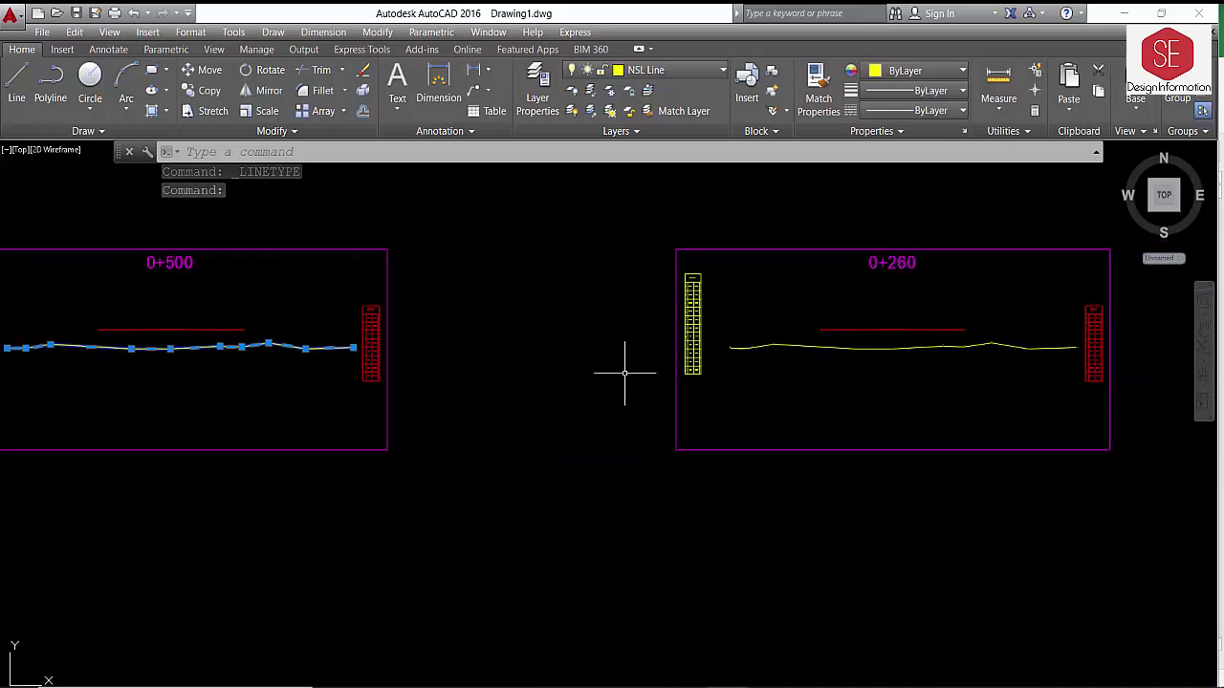
scroll(865, 339, "up", 2)
scroll(860, 330, "up", 2)
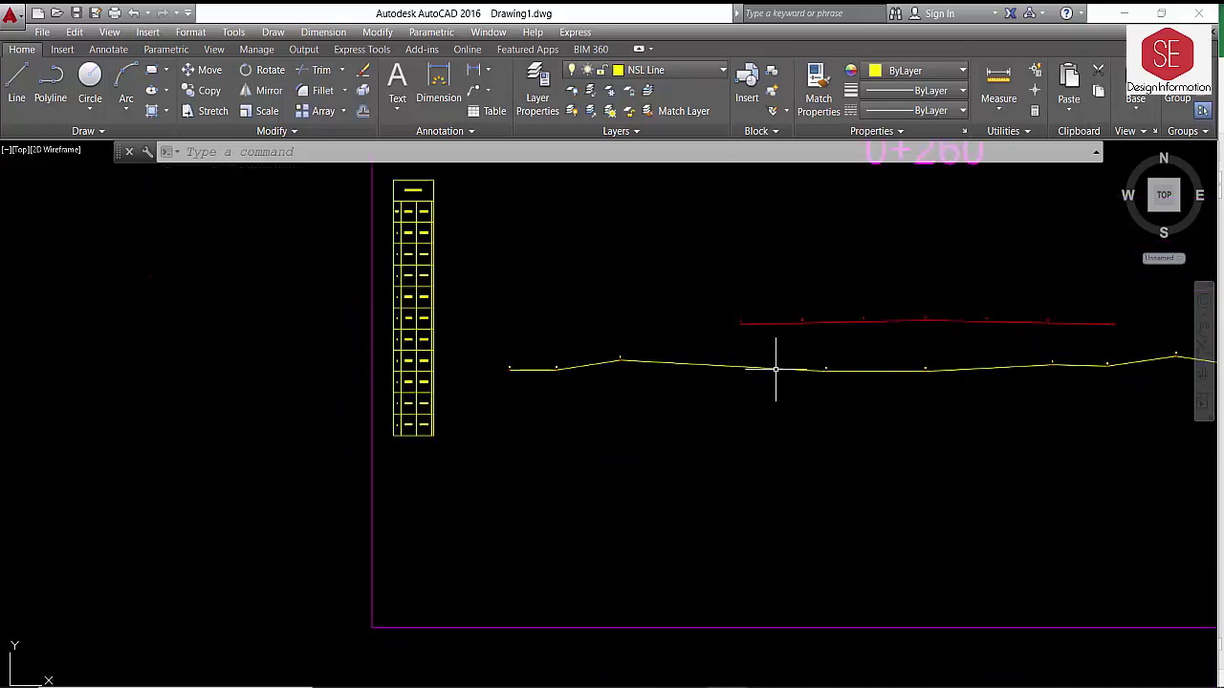
scroll(776, 368, "down", 3)
scroll(784, 354, "down", 1)
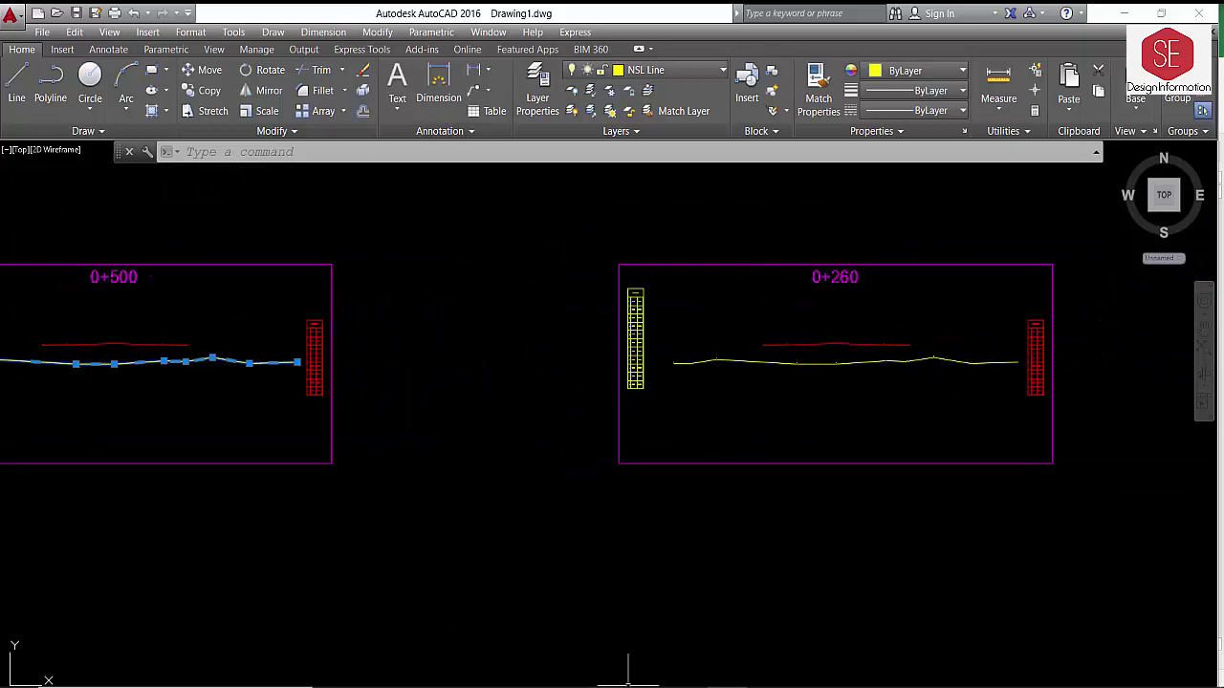
mouse_move(627, 681)
left_click(521, 621)
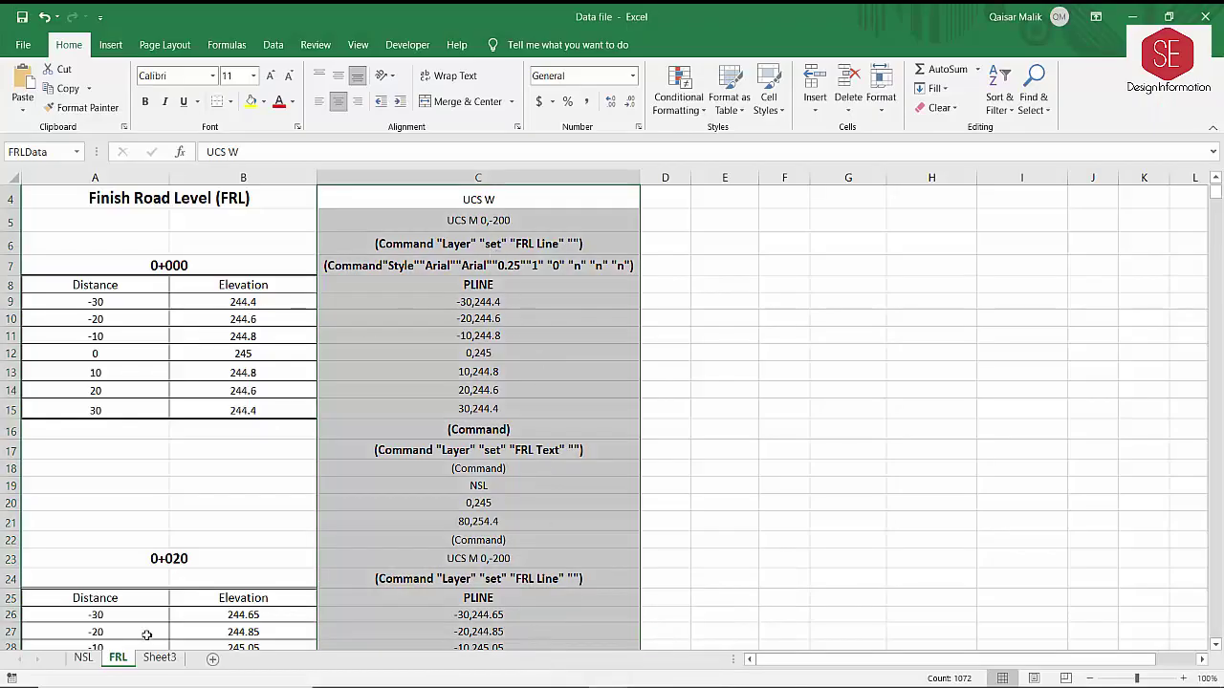
On the NSL sheet, inspect the NSL Line layer and text style commands in E21–E22.
left_click(83, 657)
left_click(581, 413)
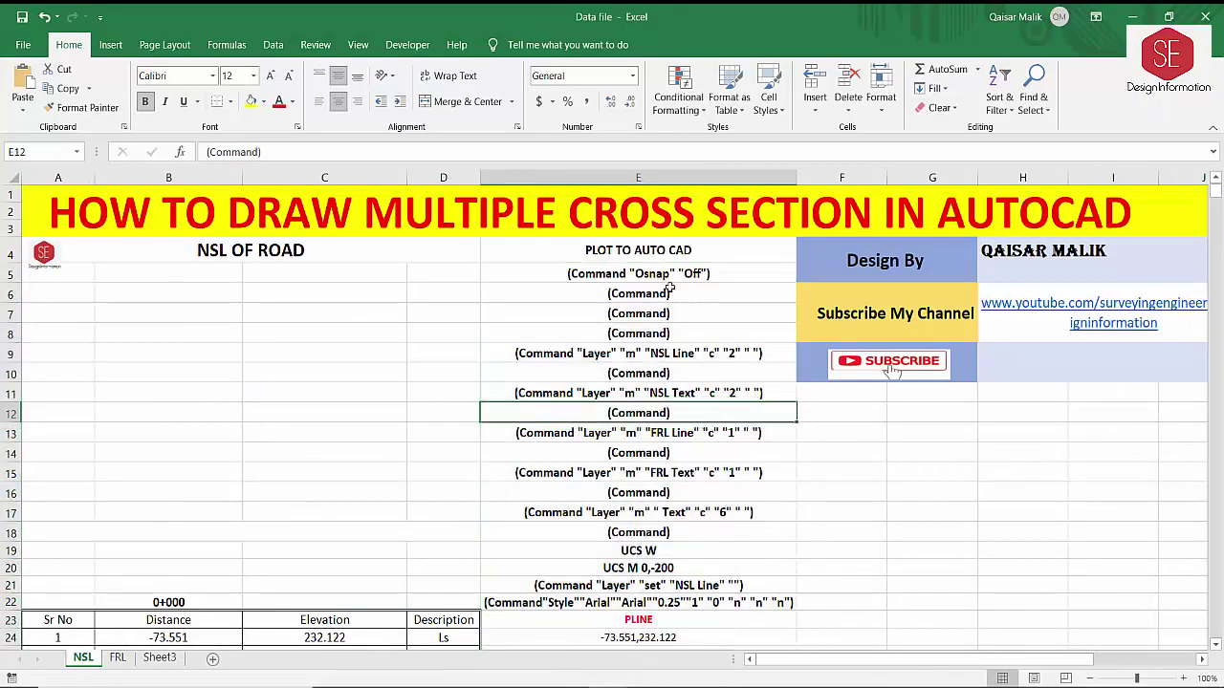
scroll(626, 530, "down", 2)
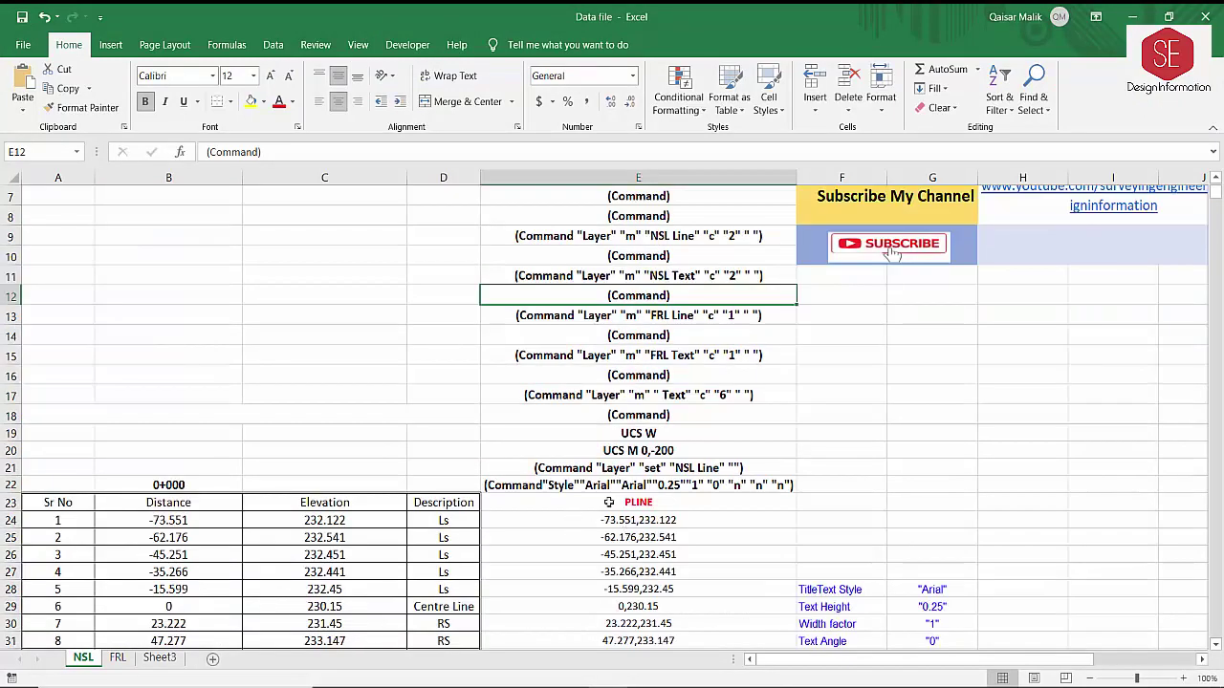
left_click(664, 501)
left_click(672, 468)
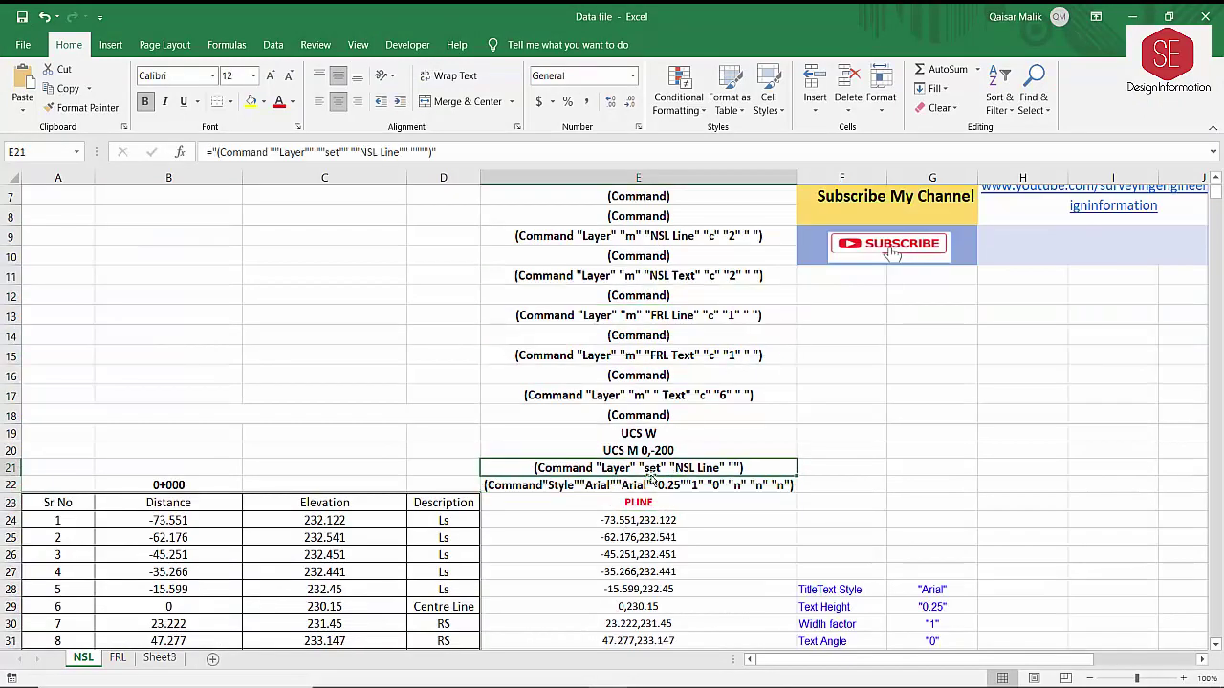
left_click(601, 484)
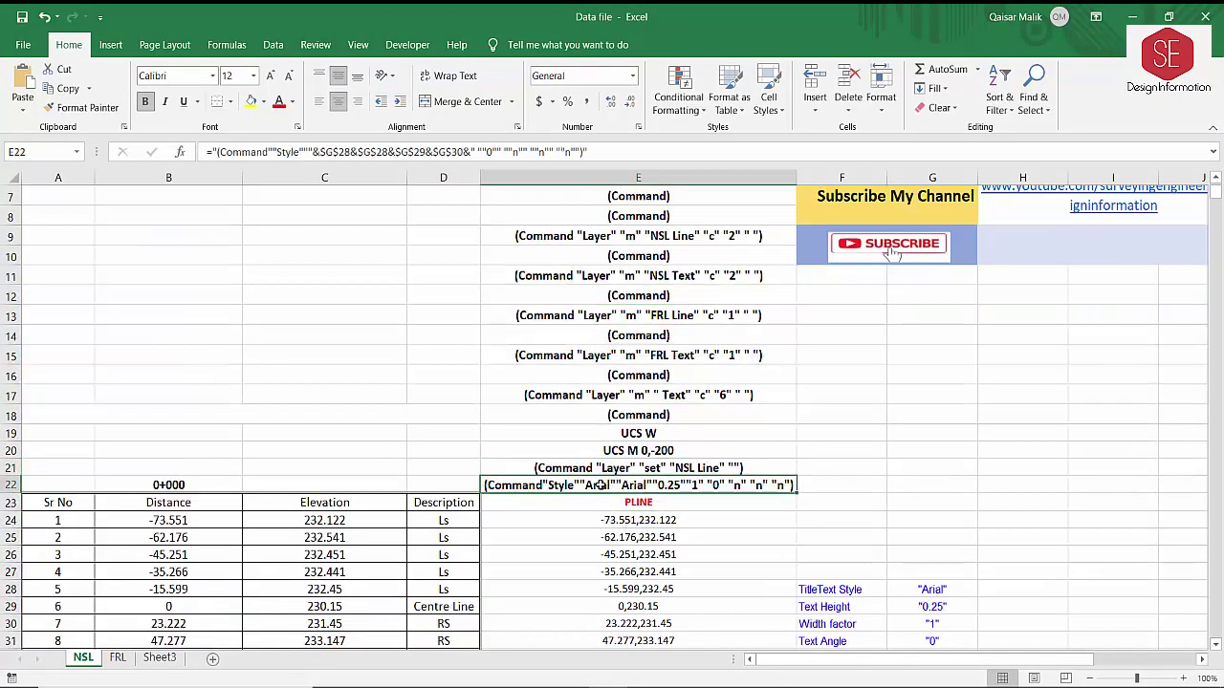
Insert a blank row 22 above the text style command.
left_click(17, 483)
right_click(17, 482)
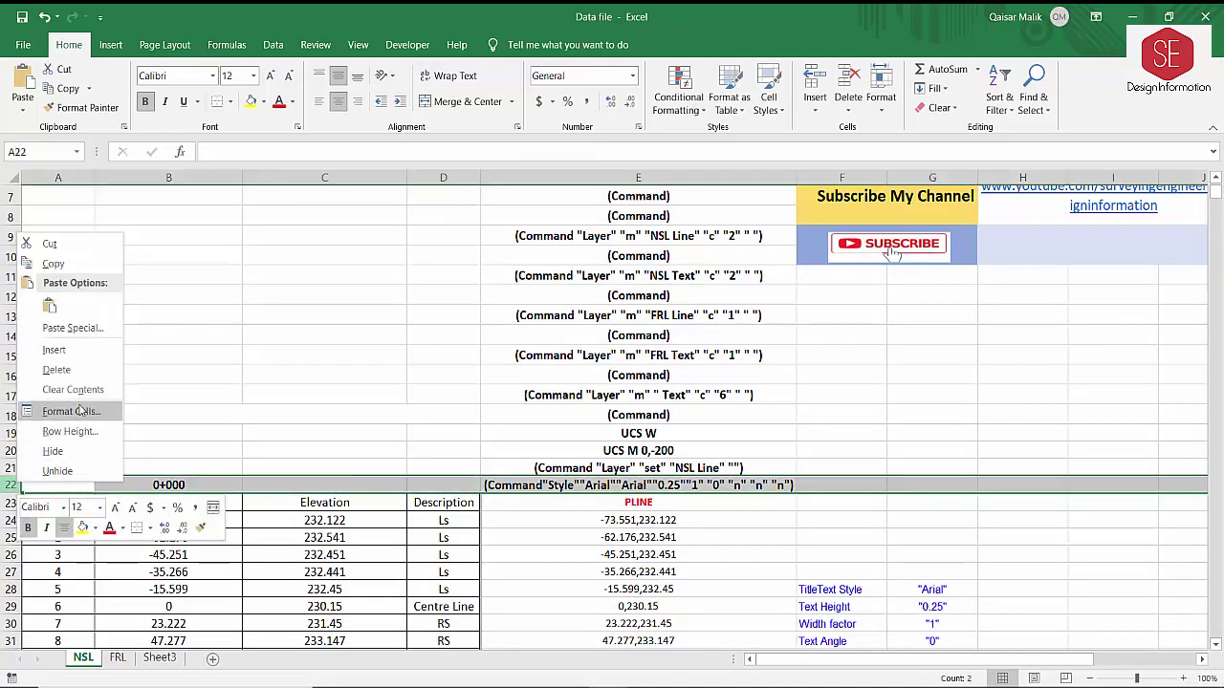
left_click(91, 350)
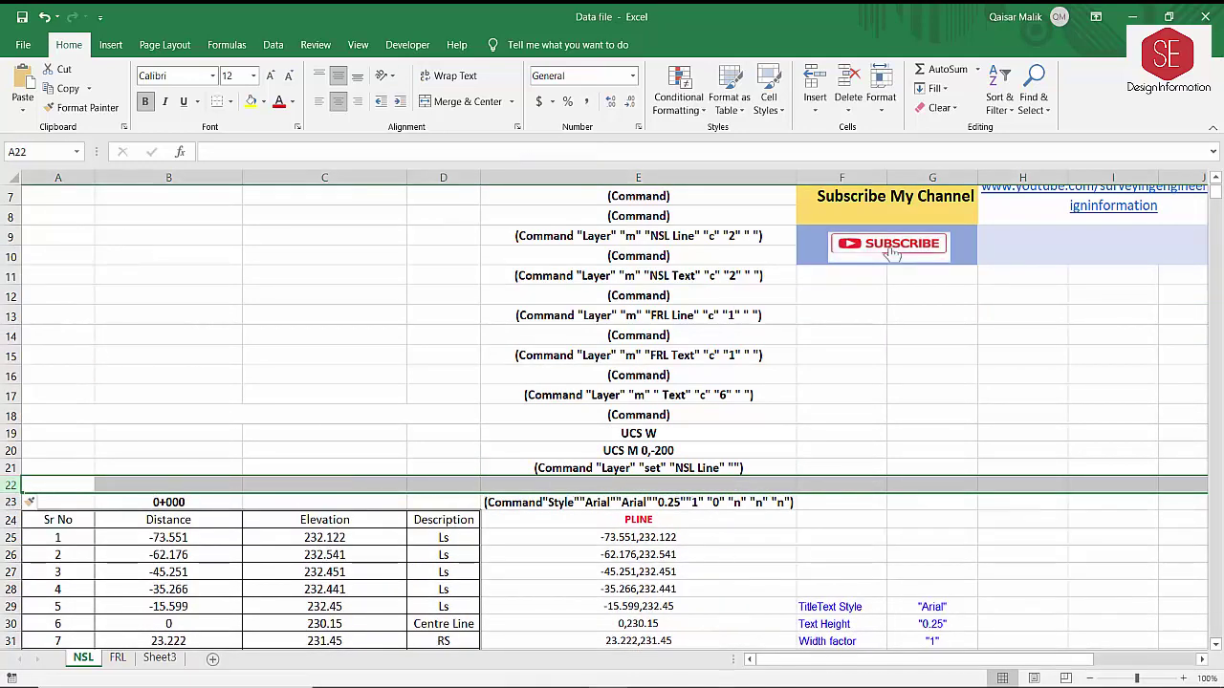
left_click(637, 484)
scroll(822, 344, "down", 1)
left_click(612, 409)
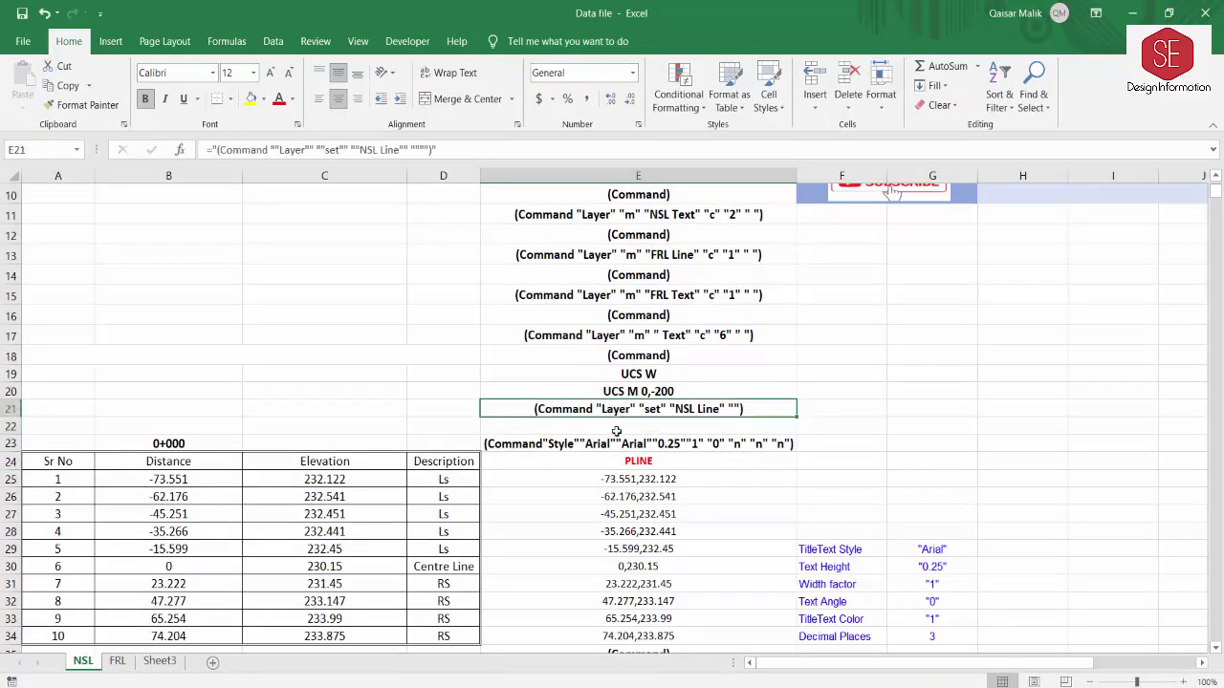
left_click(615, 430)
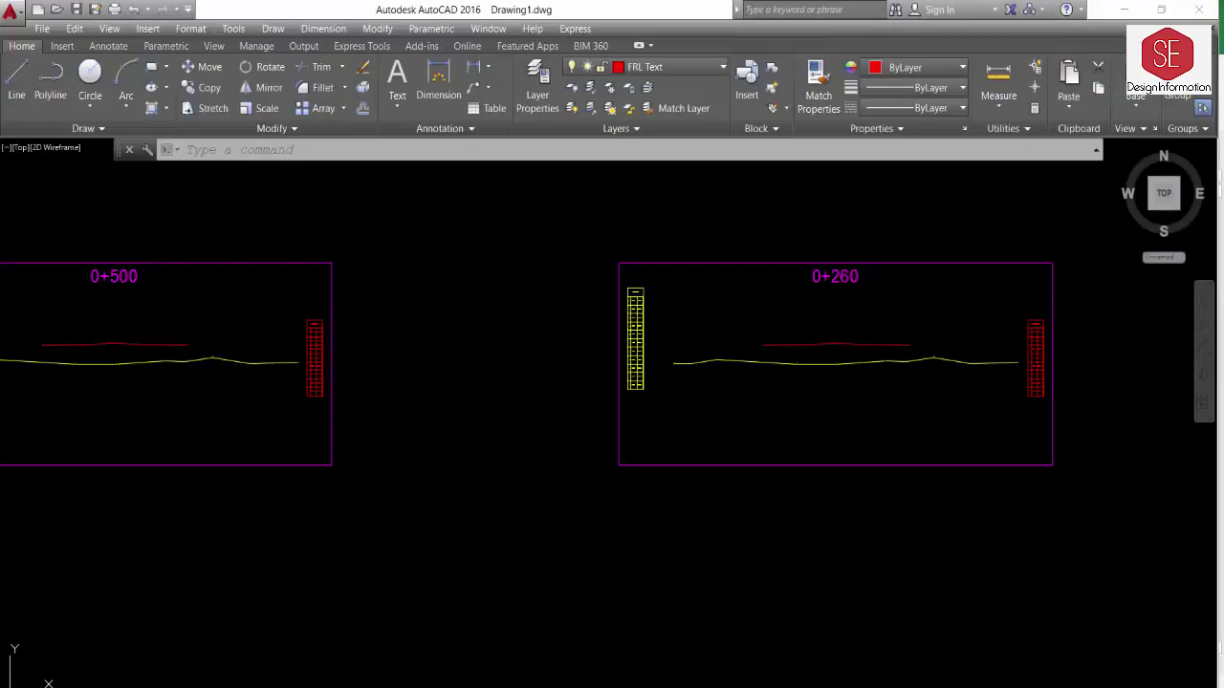
left_click(887, 108)
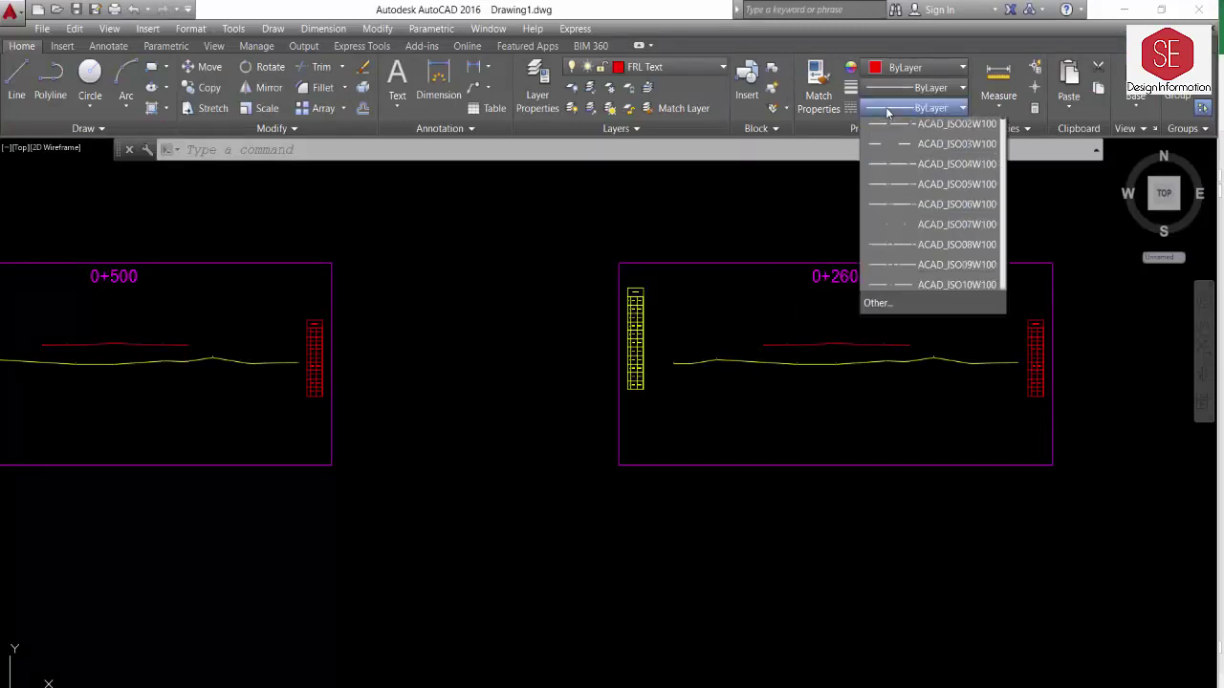
left_click(878, 344)
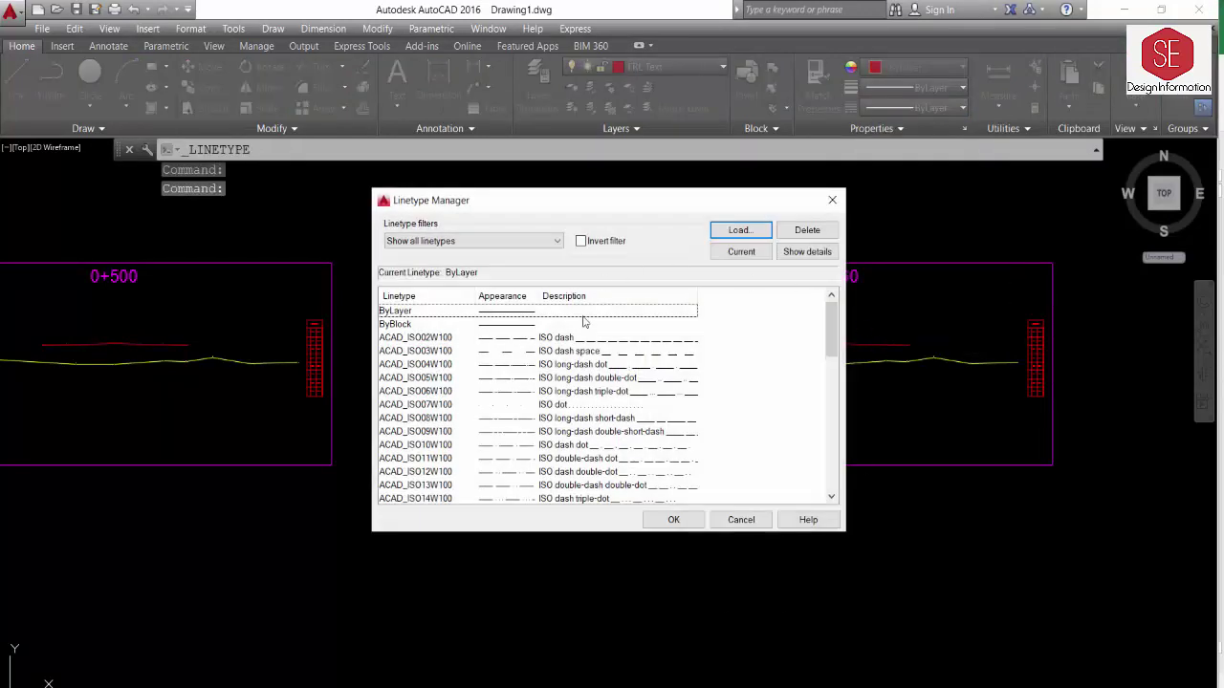
left_click(430, 339)
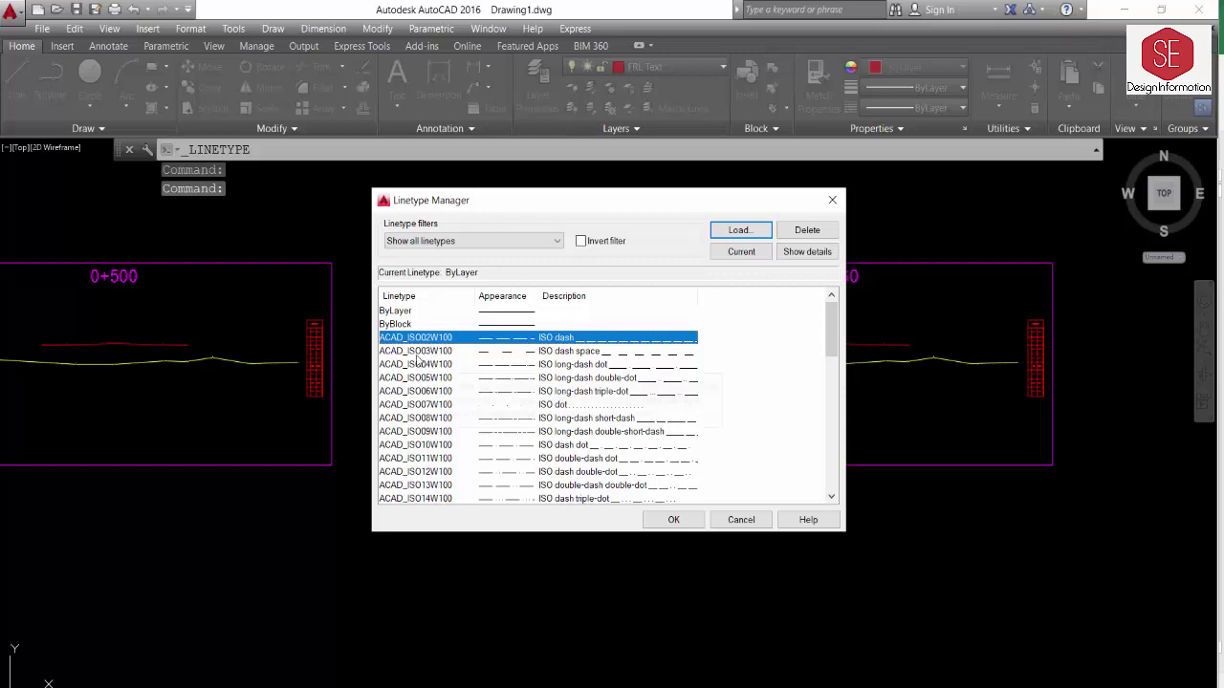
scroll(430, 411, "down", 2)
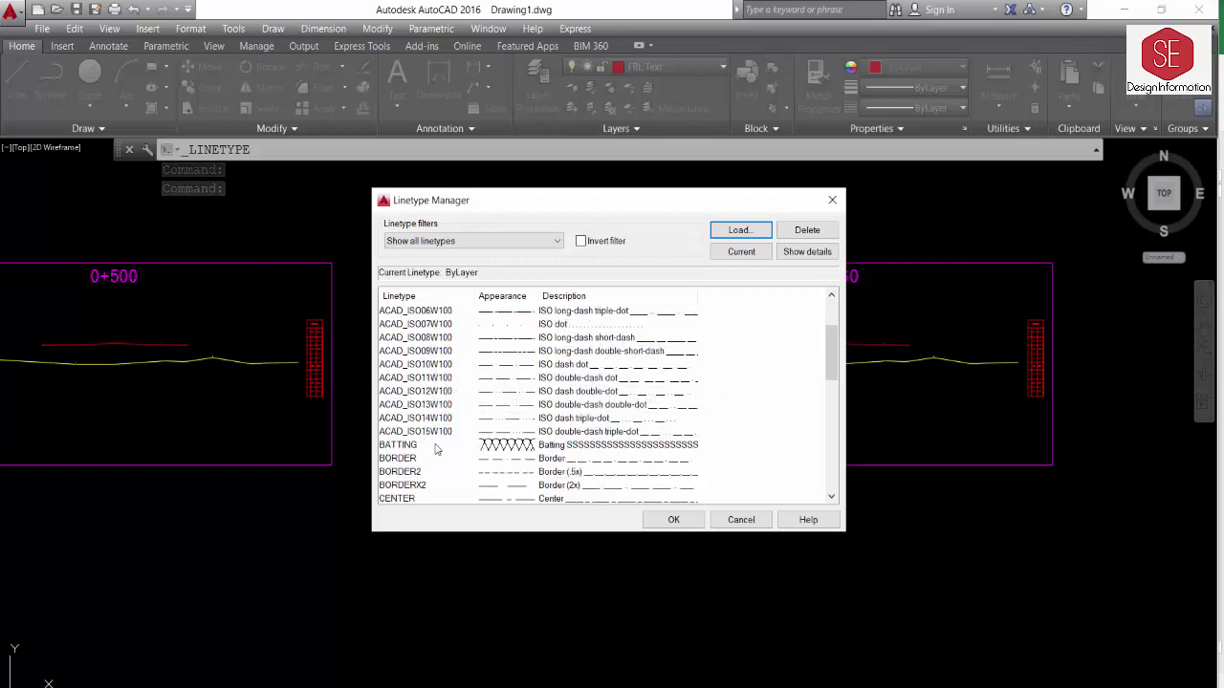
scroll(431, 449, "down", 2)
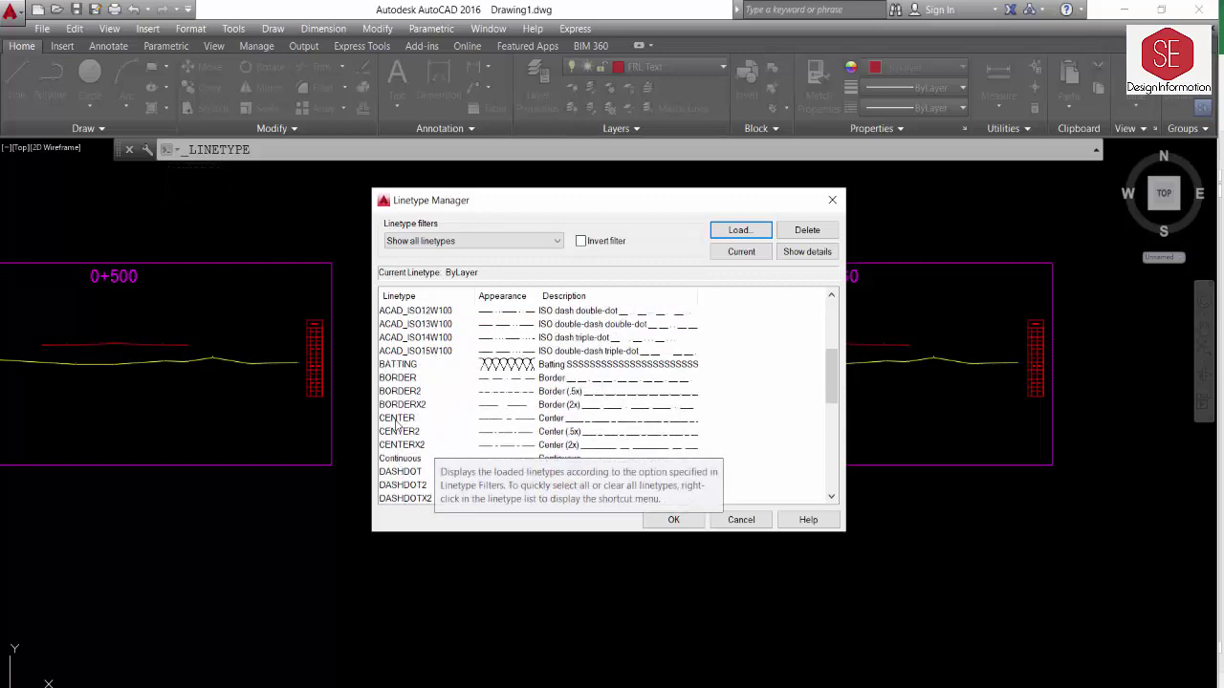
left_click(397, 421)
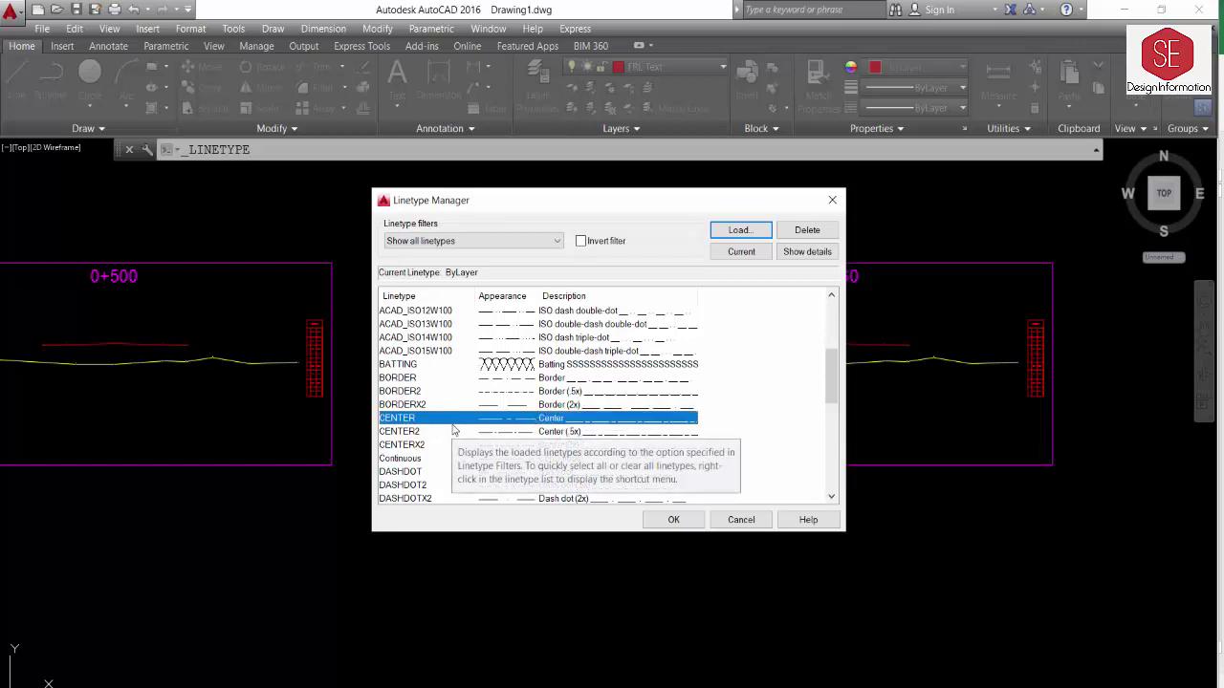
left_click(397, 460)
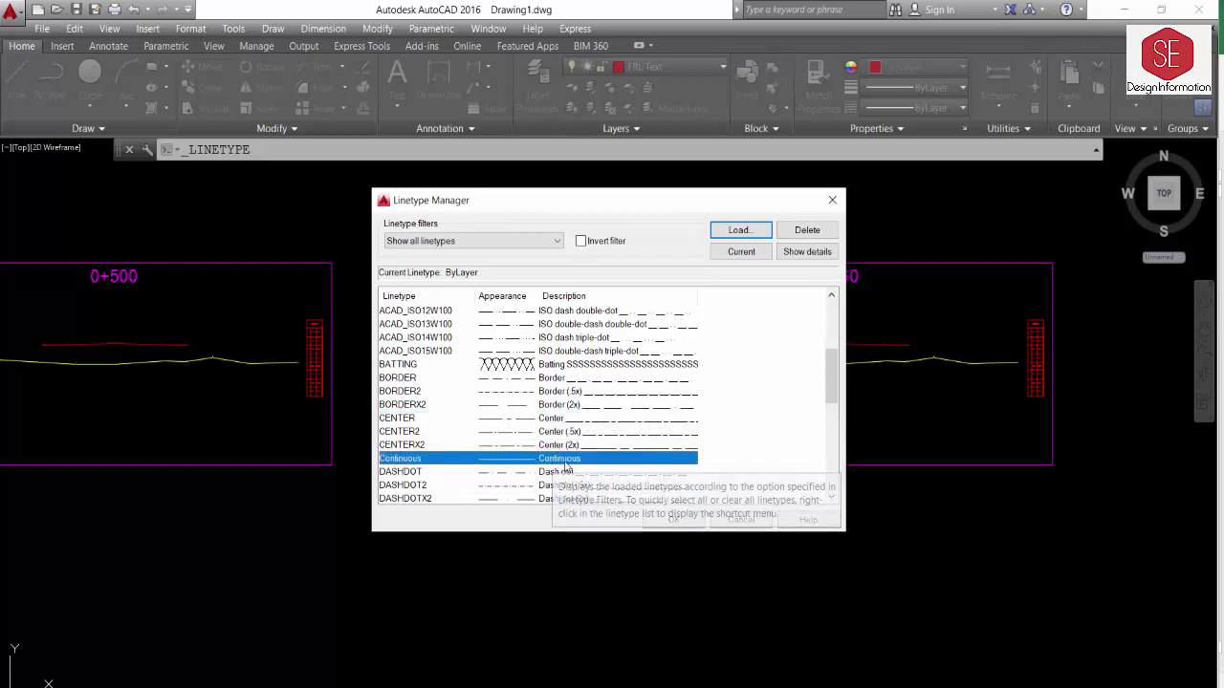
scroll(571, 464, "down", 2)
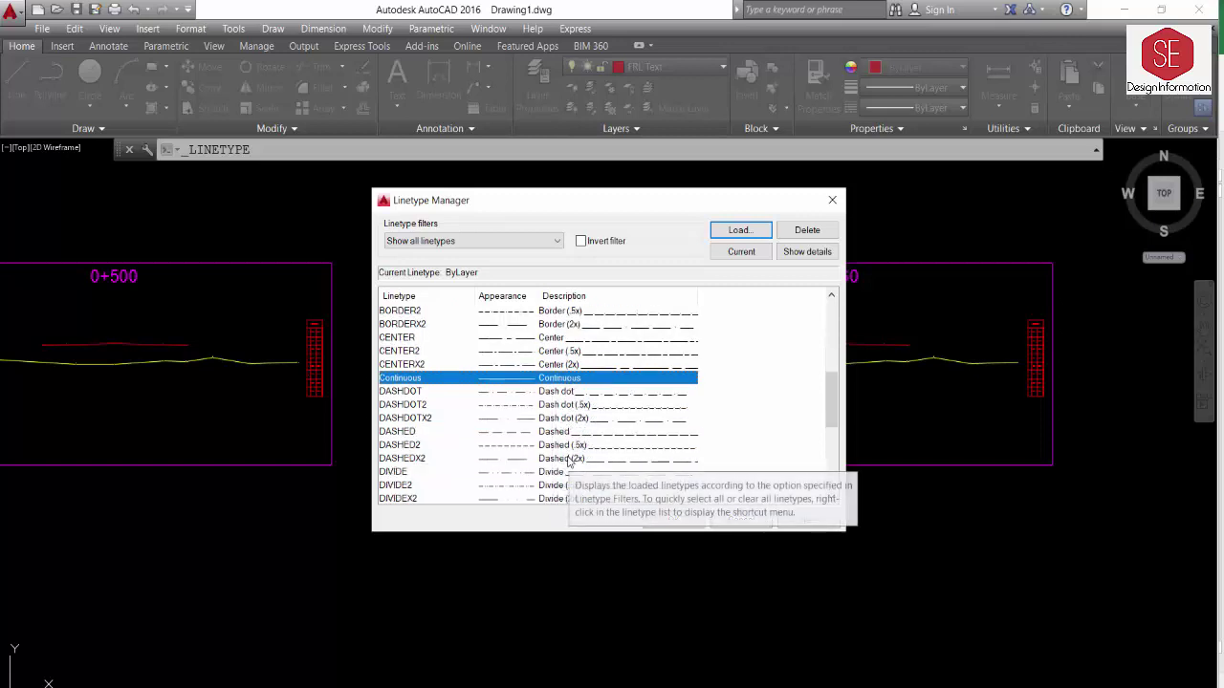
left_click(413, 434)
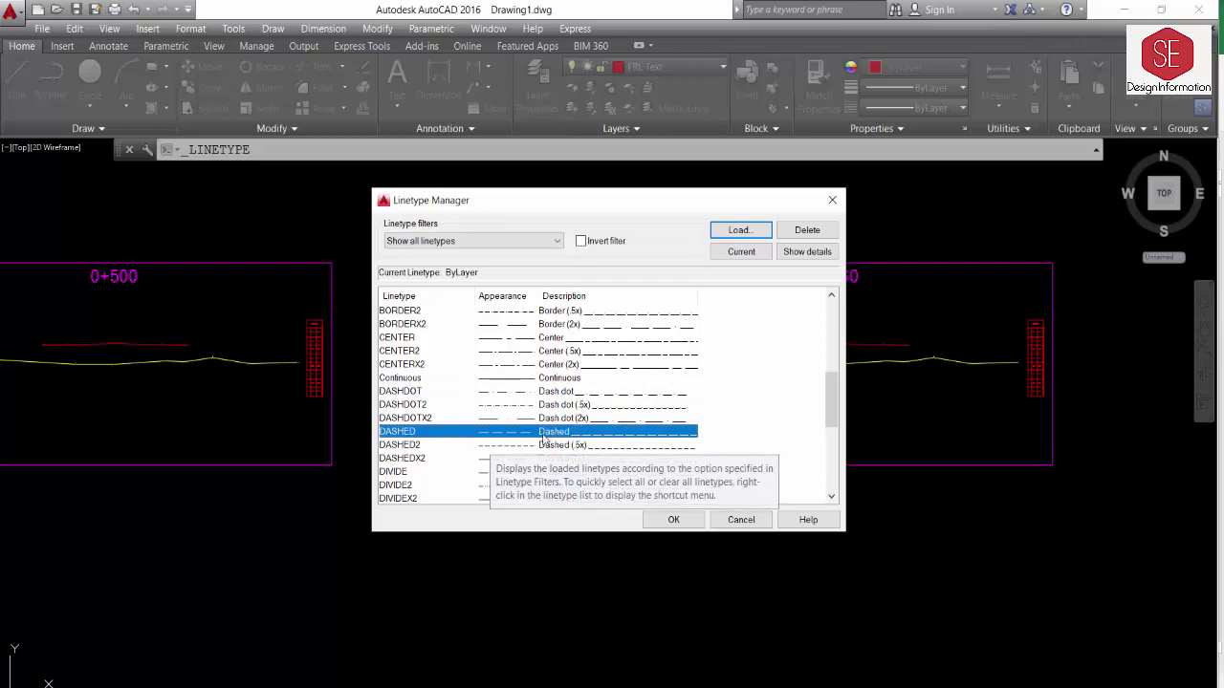
scroll(690, 373, "down", 1)
scroll(598, 352, "down", 2)
scroll(604, 402, "down", 3)
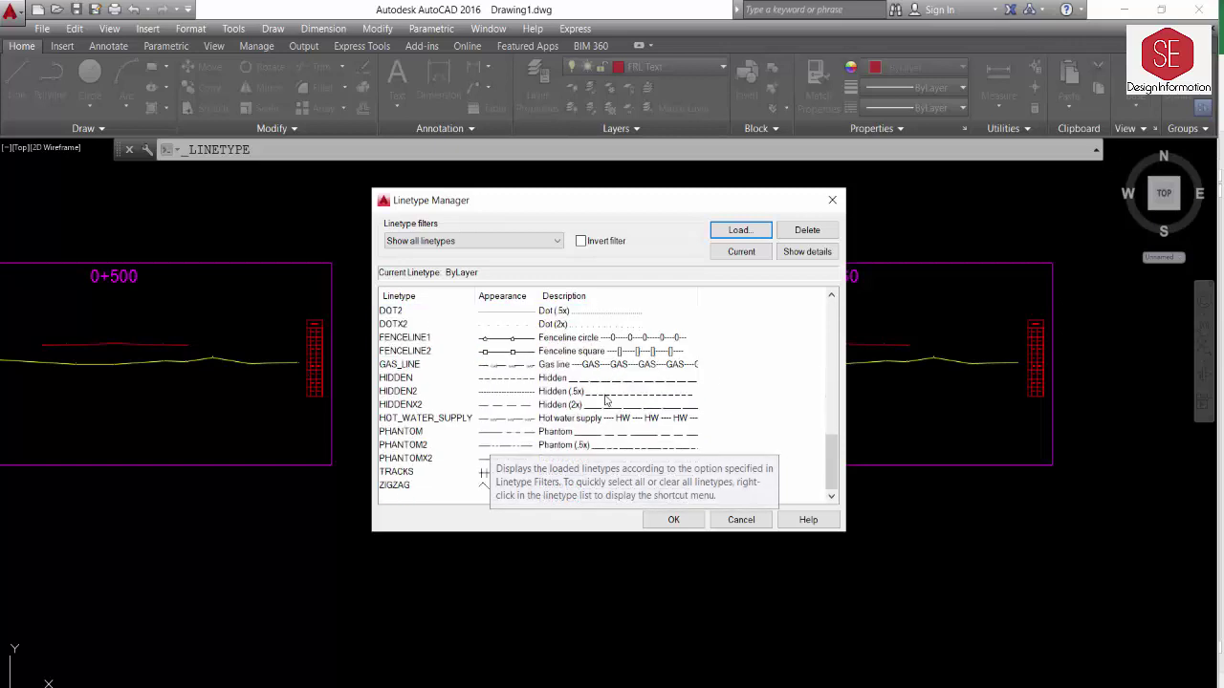
scroll(607, 328, "up", 9)
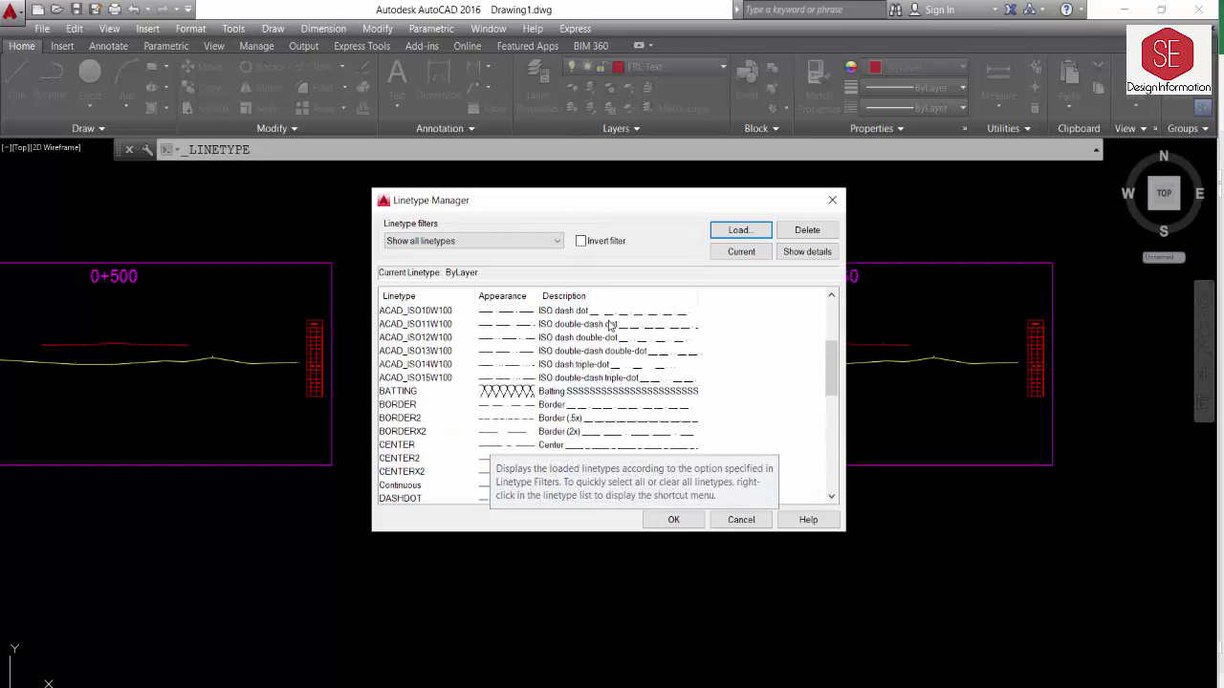
scroll(519, 327, "up", 3)
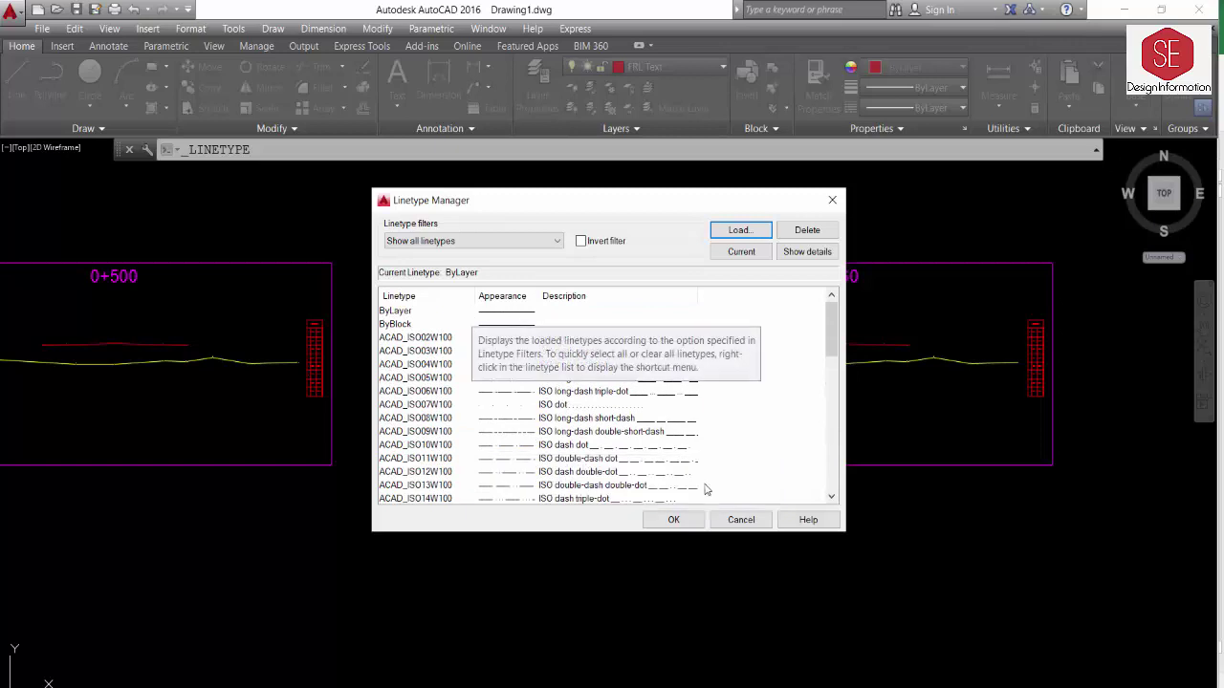
left_click(738, 519)
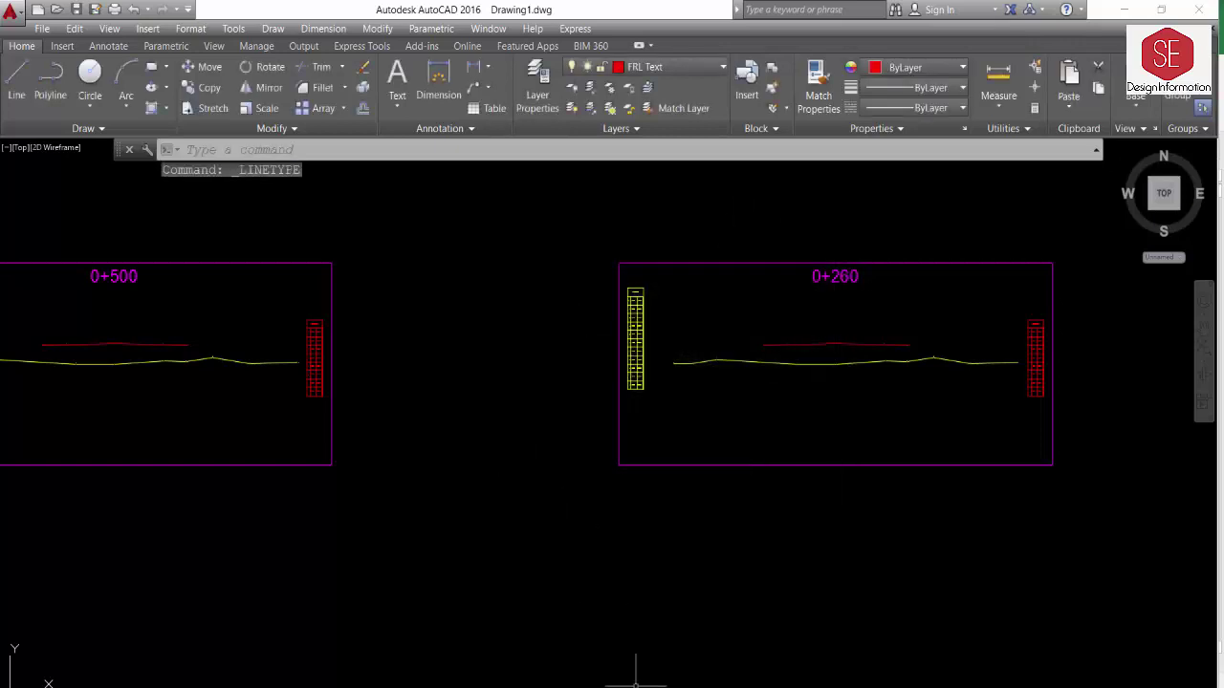
Enter the heading 'Line Types' in cell G19 of the NSL sheet.
left_click(566, 652)
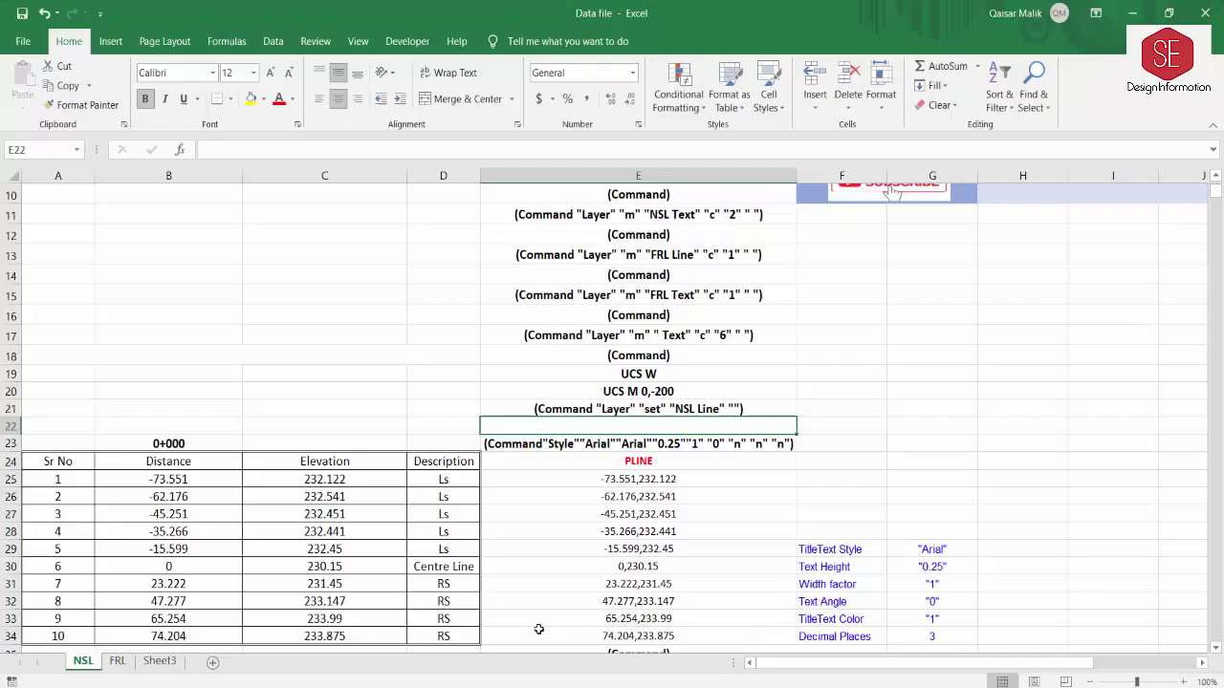
left_click(438, 427)
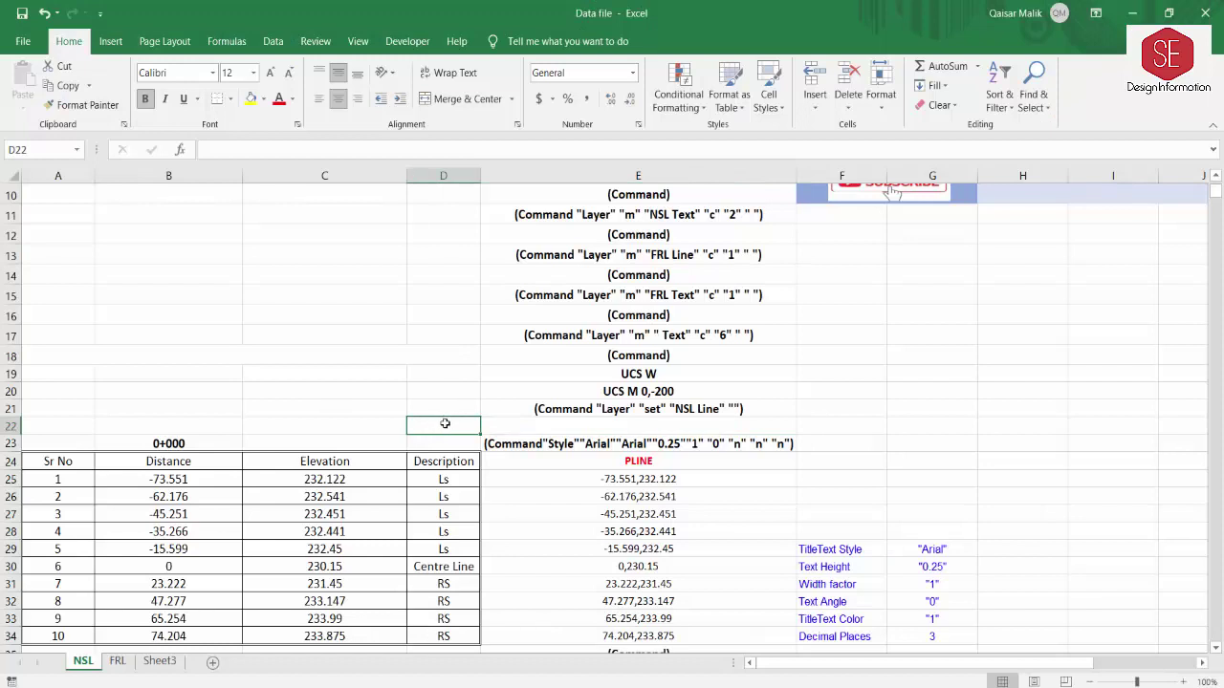
scroll(444, 423, "down", 2)
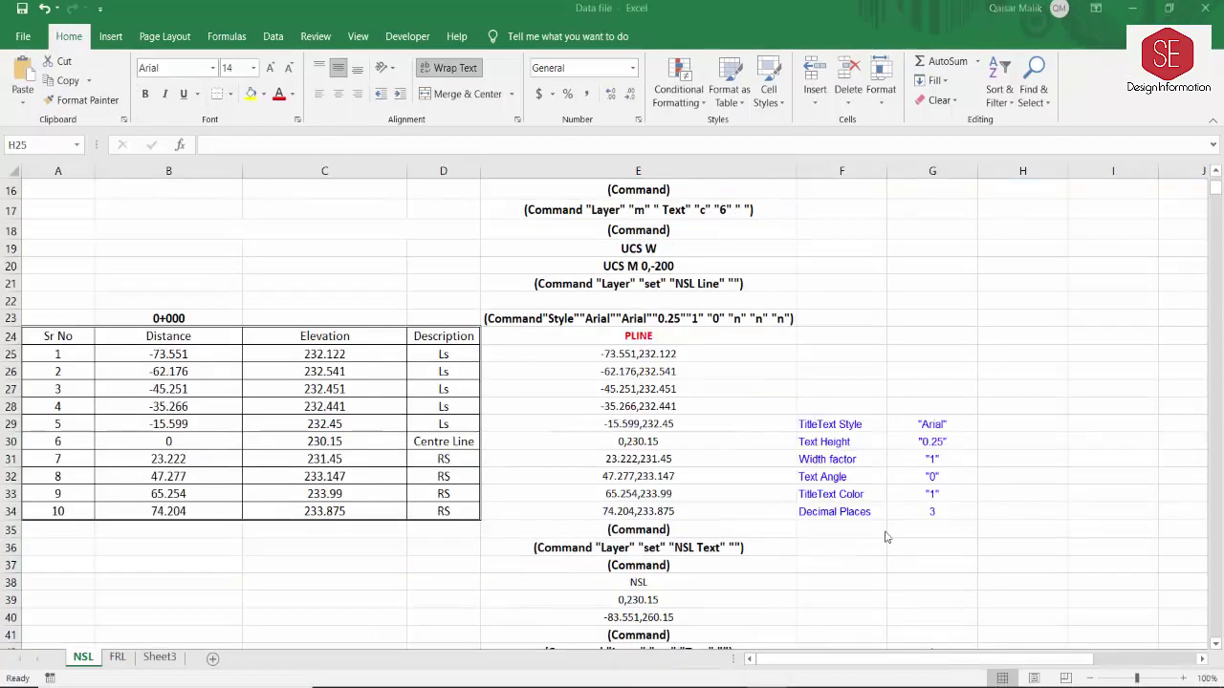
left_click(677, 298)
left_click(925, 250)
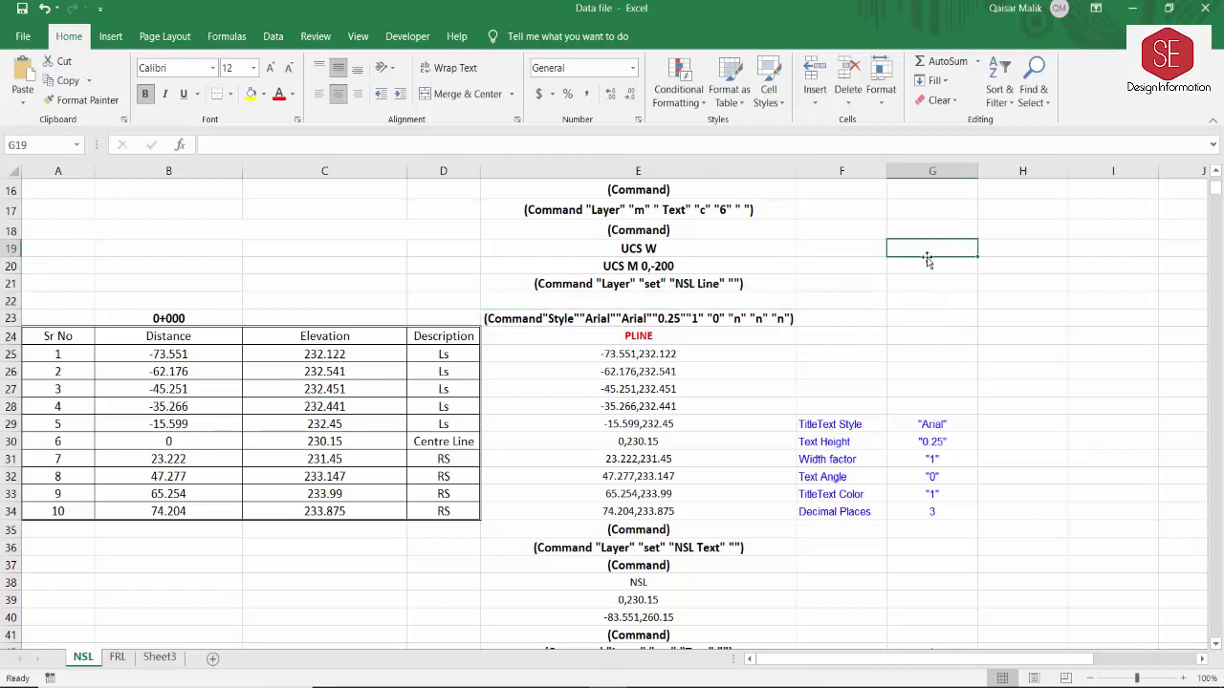
type("Line ")
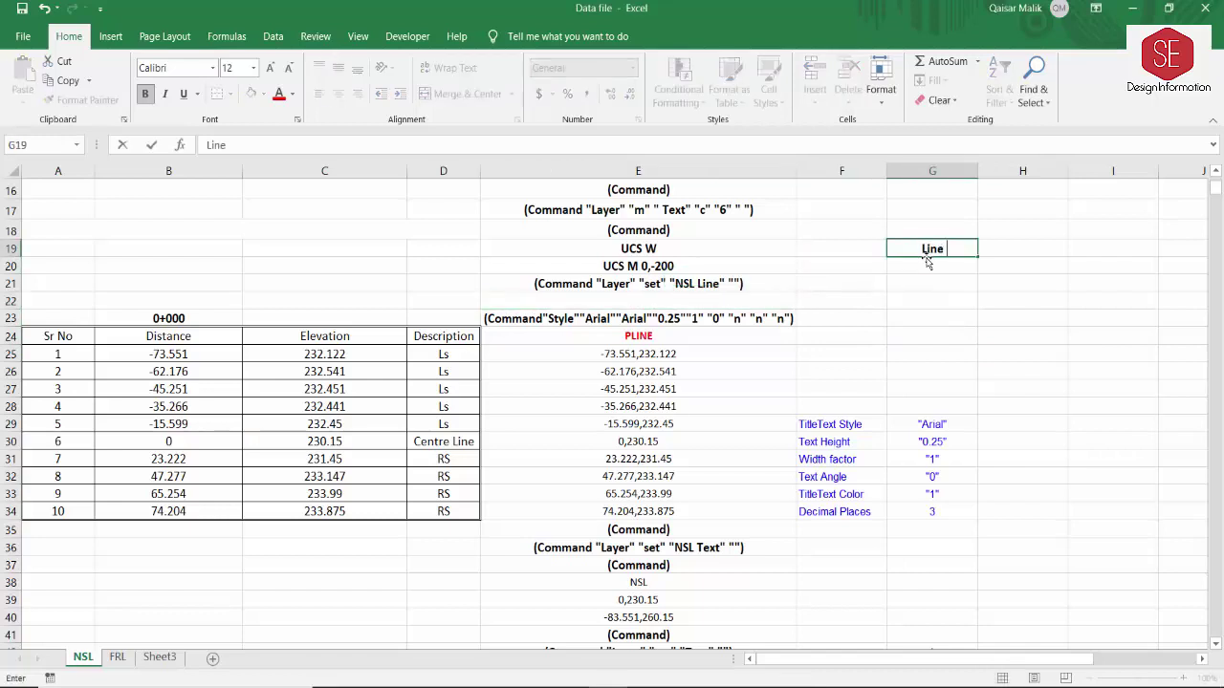
type("Types")
key("Return")
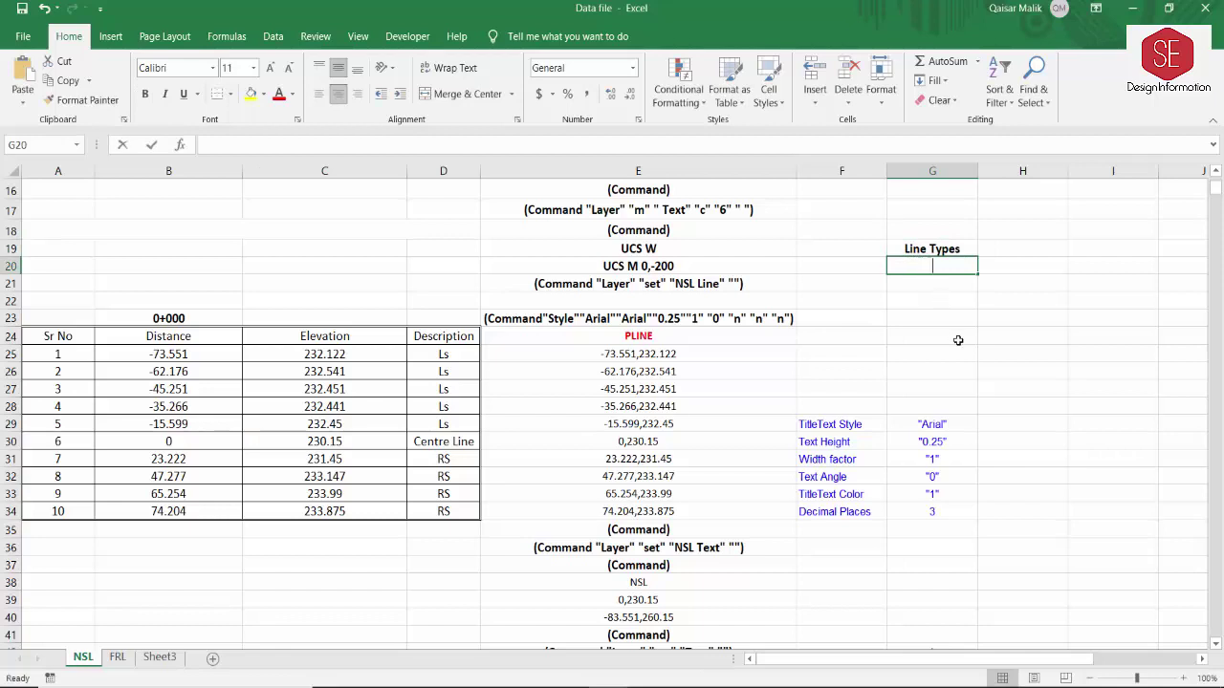
List Center, Dashed and Continuous beneath it in G20–G22.
type("Center")
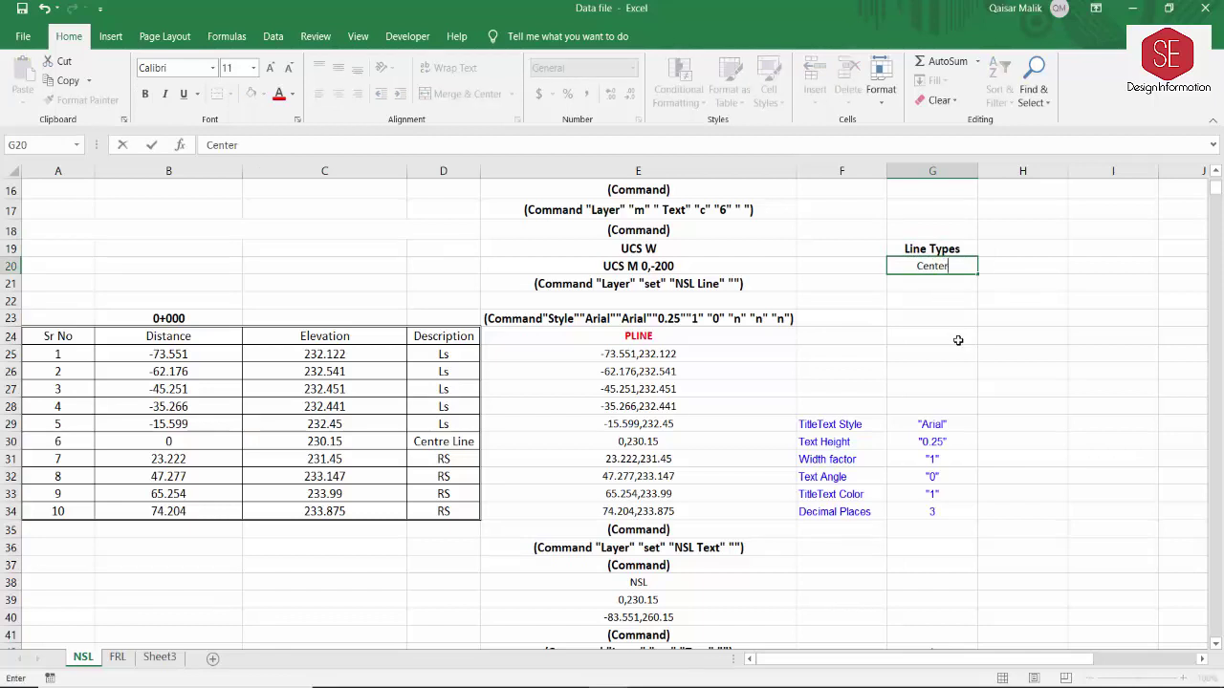
key("Return")
type("Da")
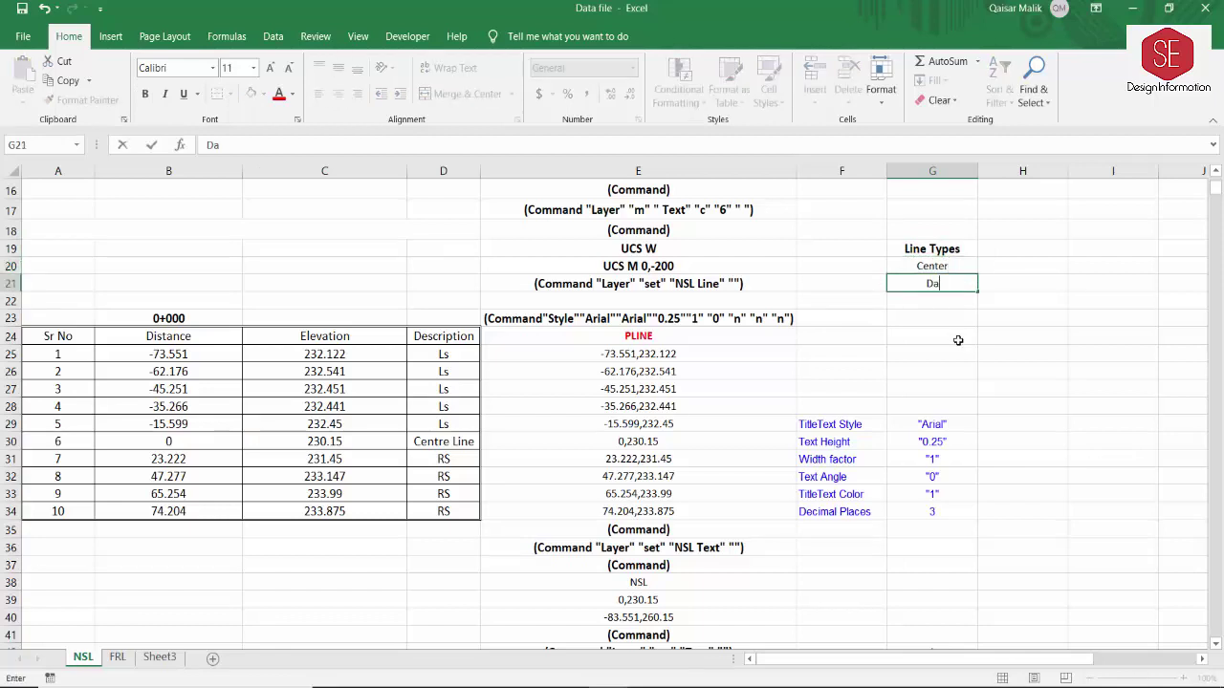
type("shed")
key("Return")
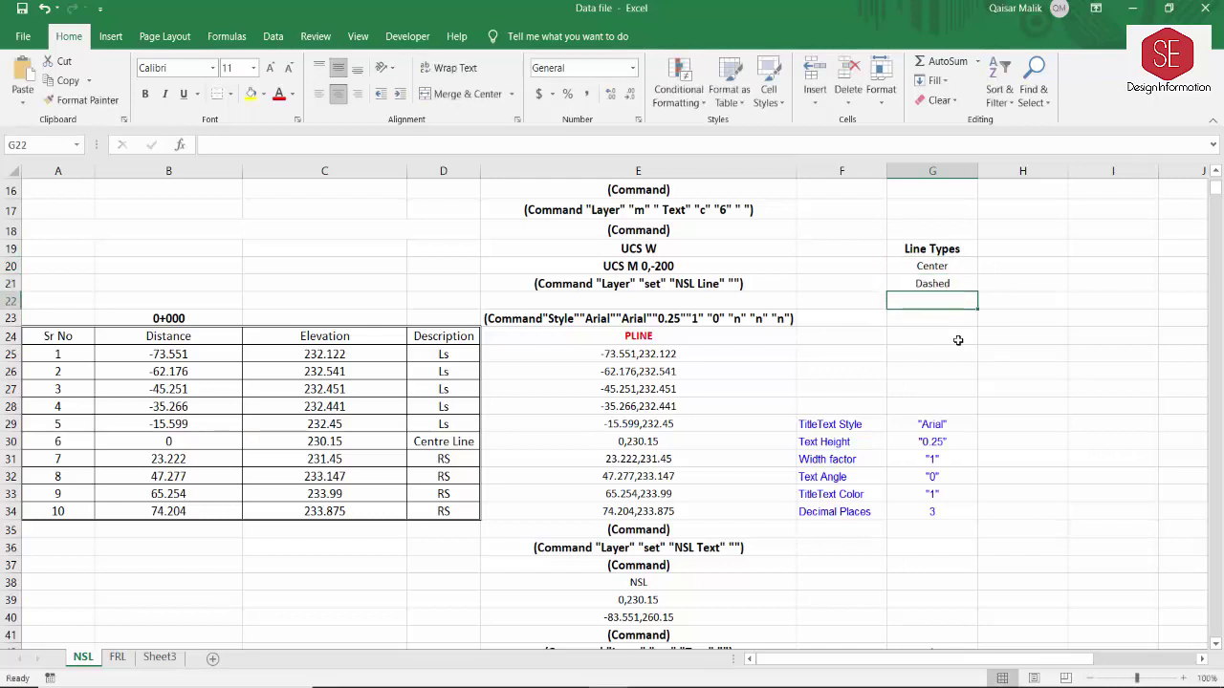
type("Con")
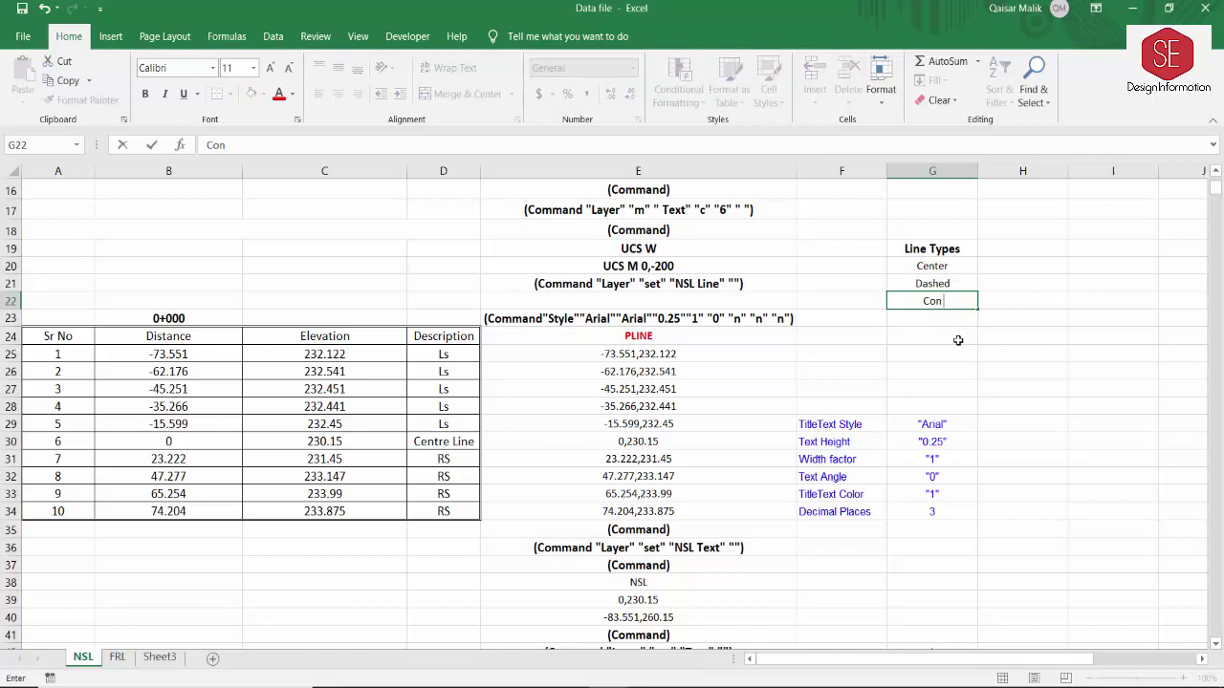
type("tinuous")
key("Return")
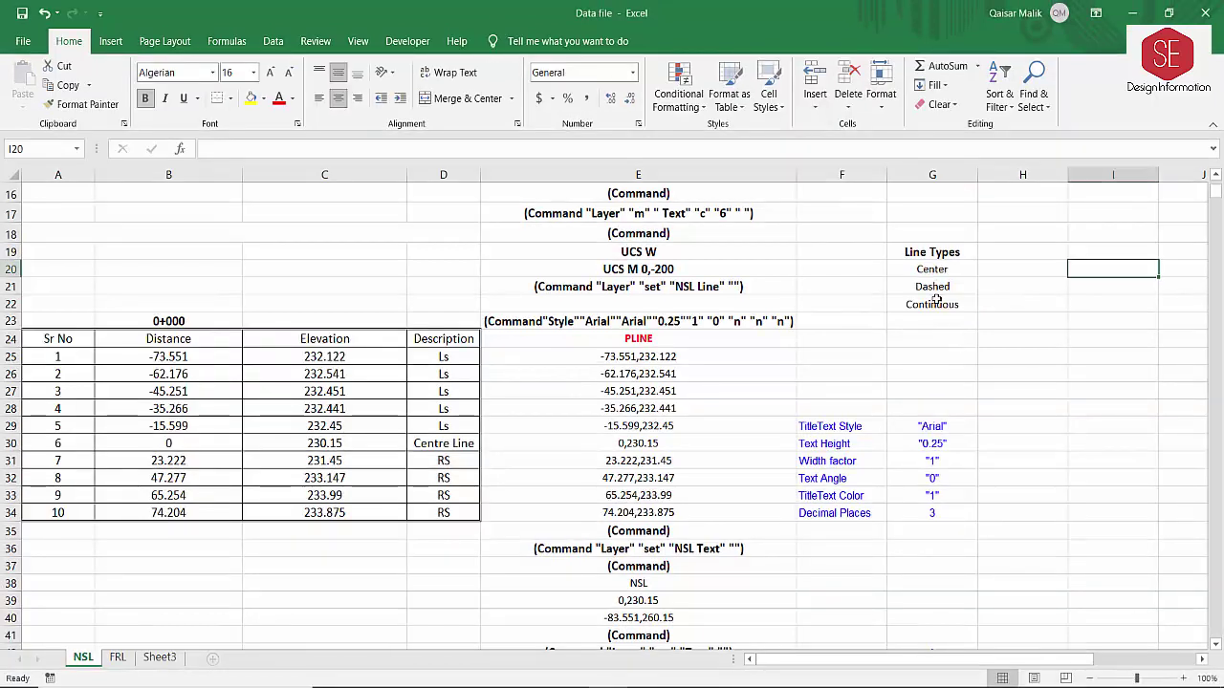
left_click(932, 248)
left_click(932, 267)
left_click(925, 286)
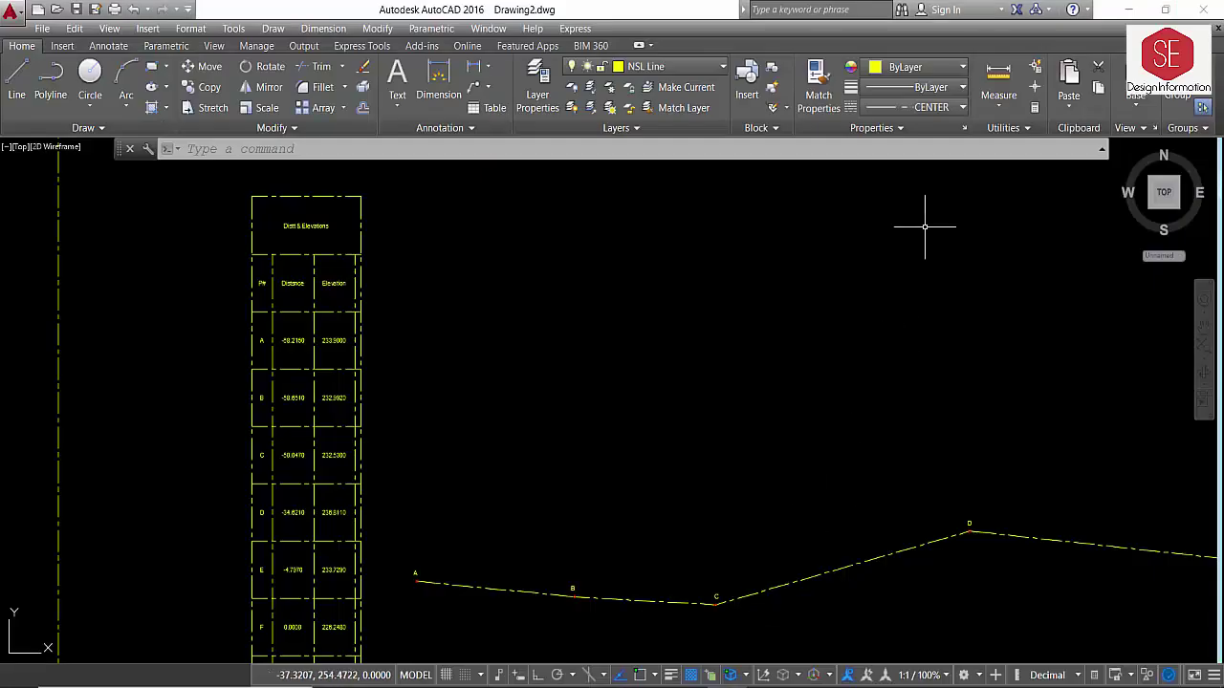
Review the loaded CENTER and Continuous linetypes in the Linetype Manager.
left_click(918, 107)
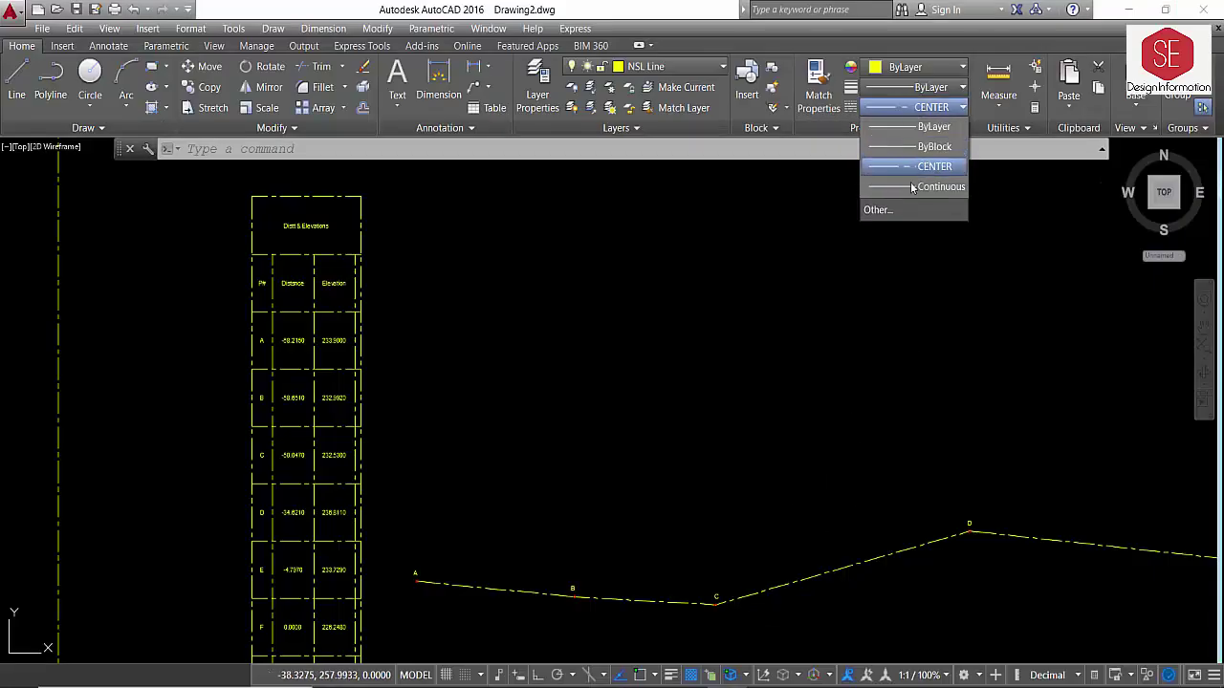
left_click(869, 212)
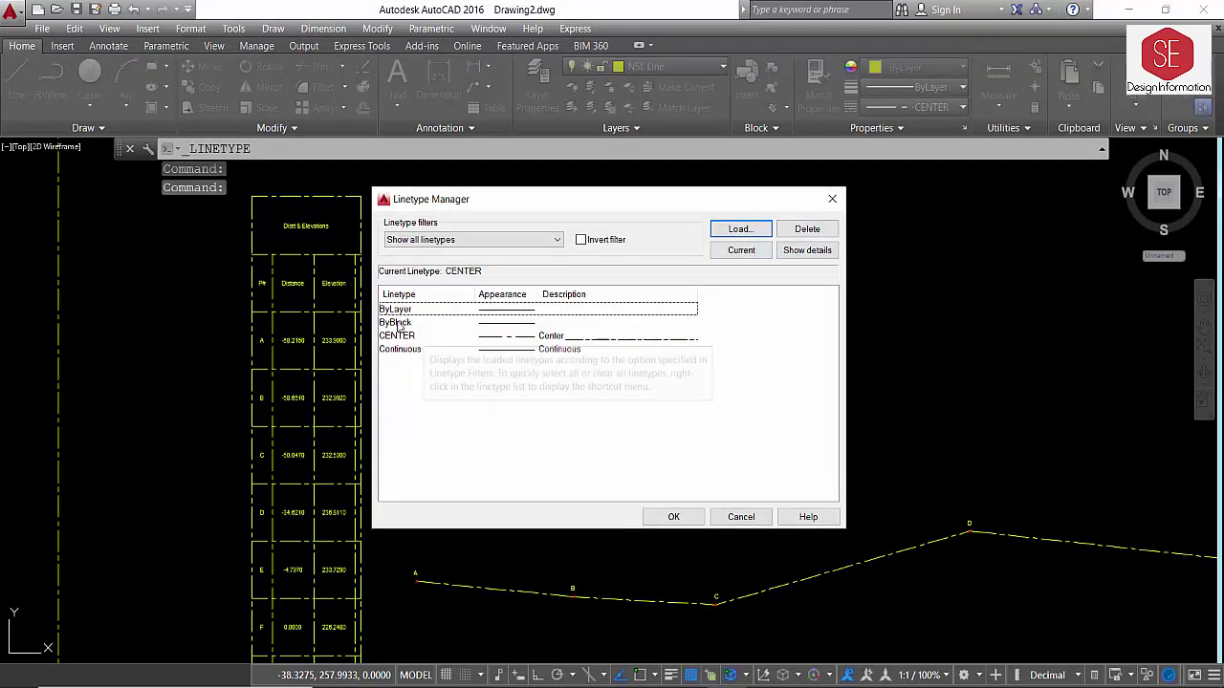
left_click(397, 335)
left_click(398, 350)
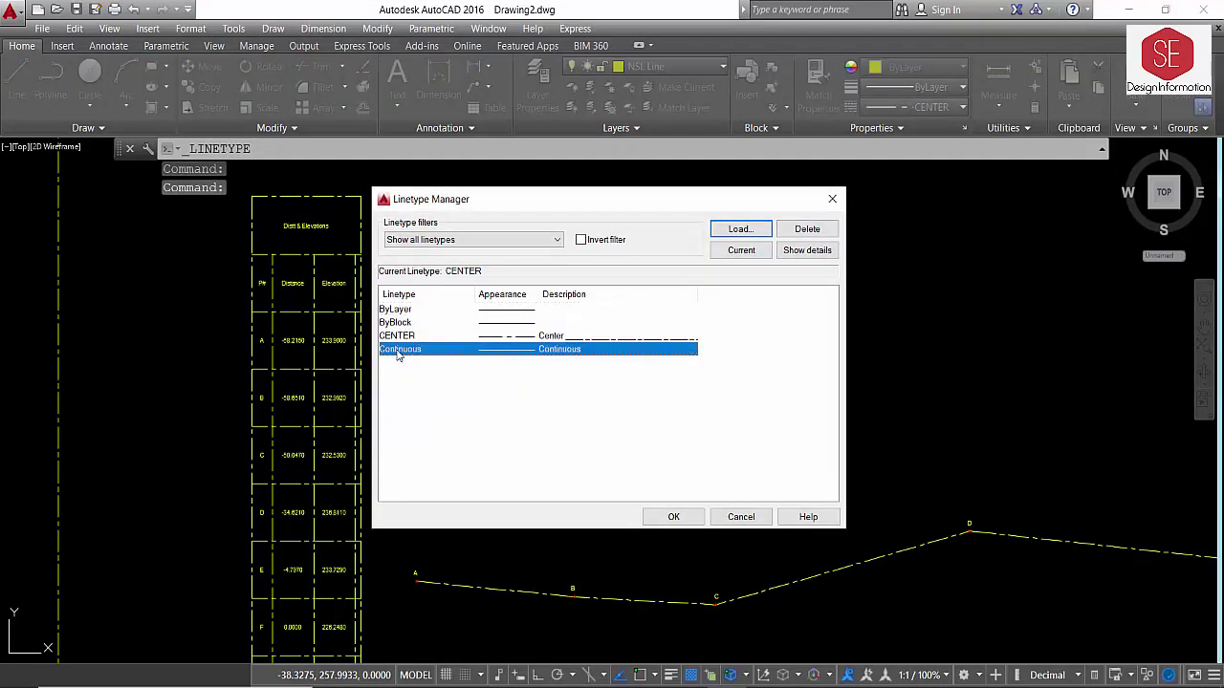
Browse loadable linetypes like CENTERX2, DASHDOT and DASHED, then cancel without loading any.
left_click(740, 229)
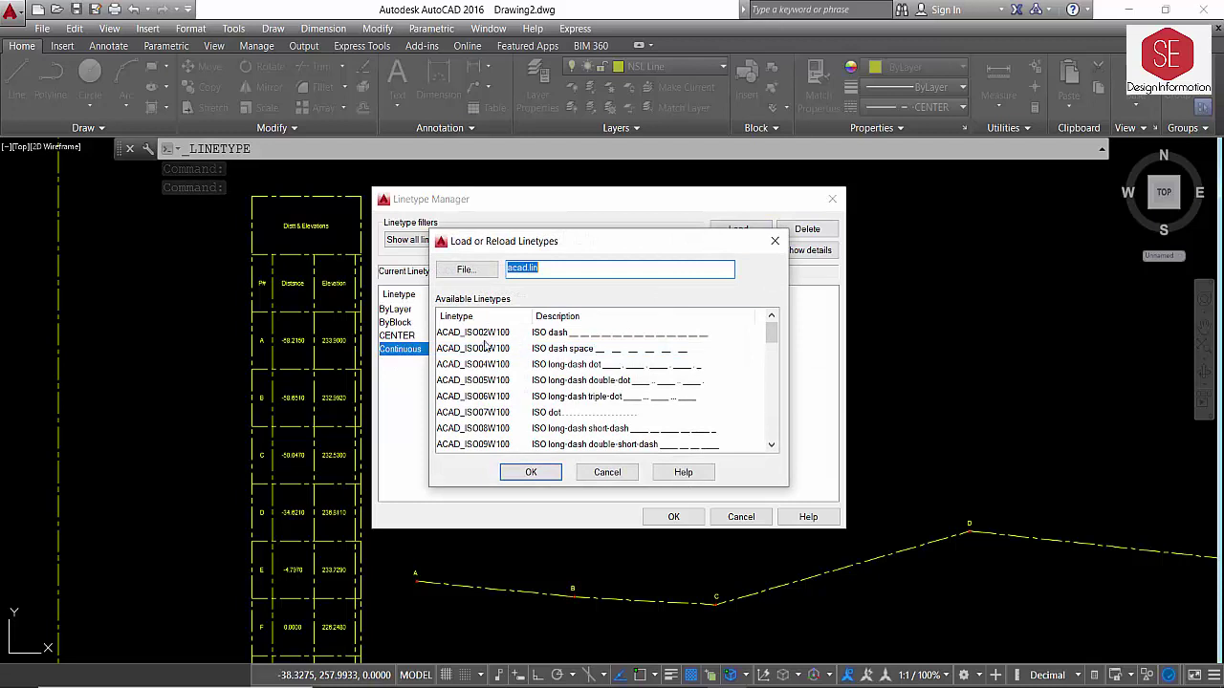
scroll(483, 355, "down", 4)
scroll(456, 379, "down", 1)
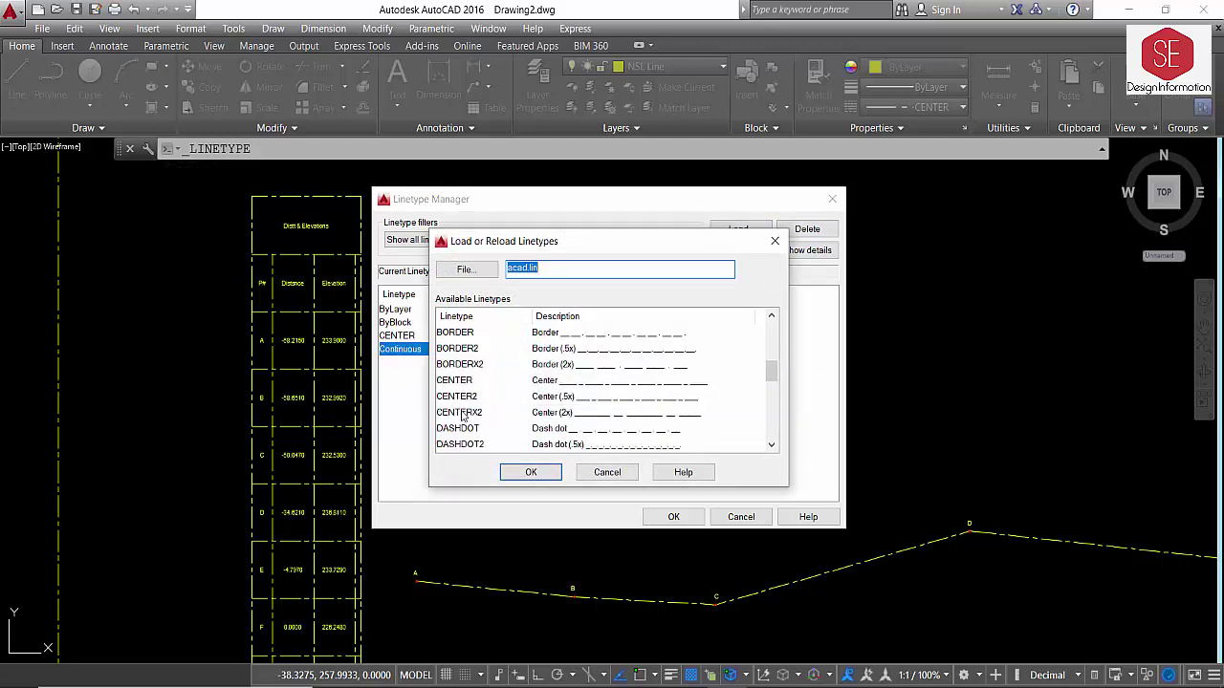
left_click(461, 414)
left_click(458, 430)
left_click(459, 443)
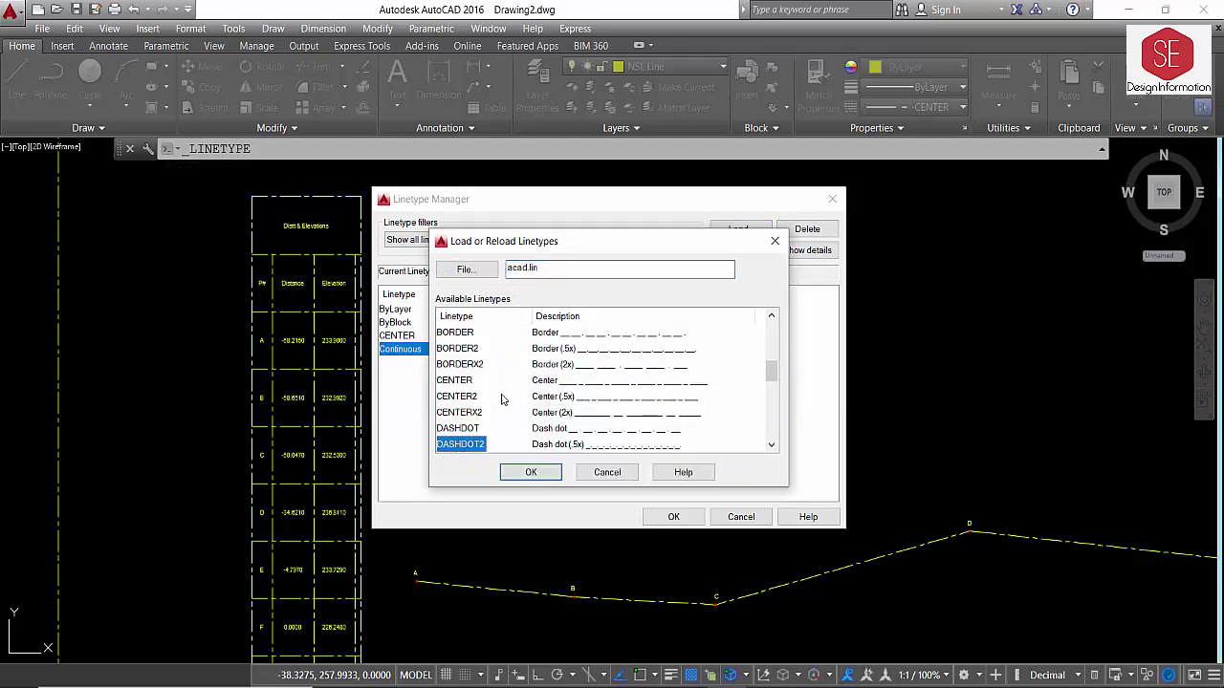
scroll(532, 336, "down", 1)
left_click(554, 366)
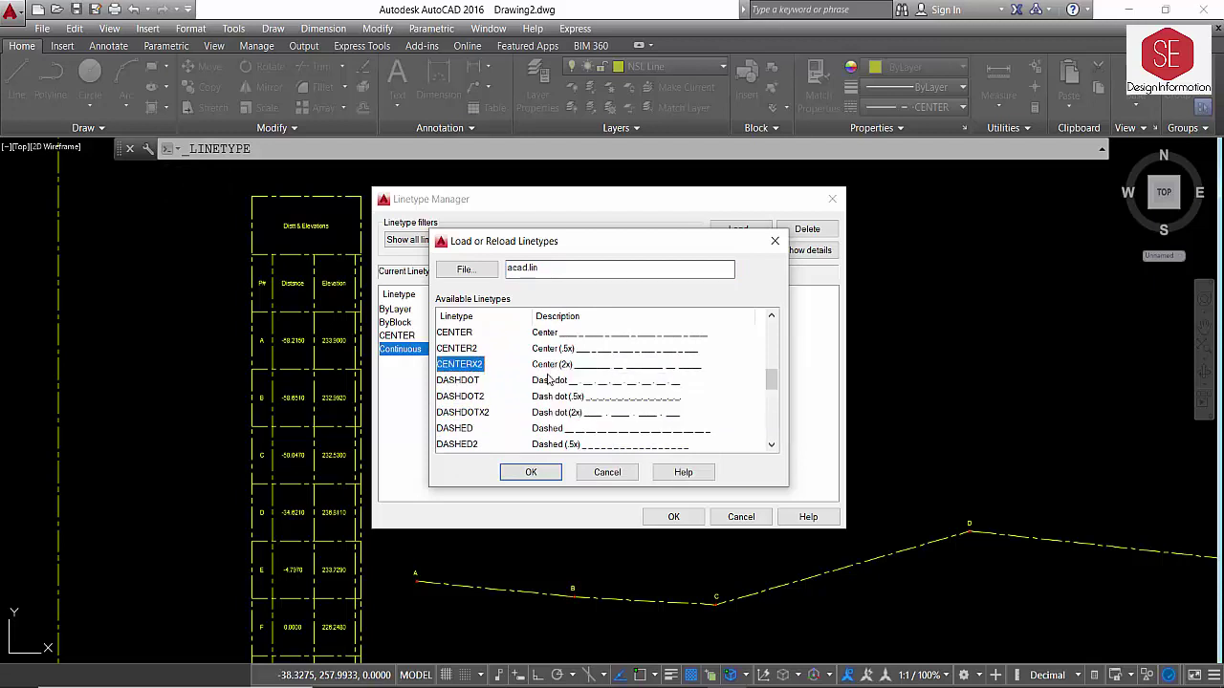
left_click(470, 396)
left_click(469, 417)
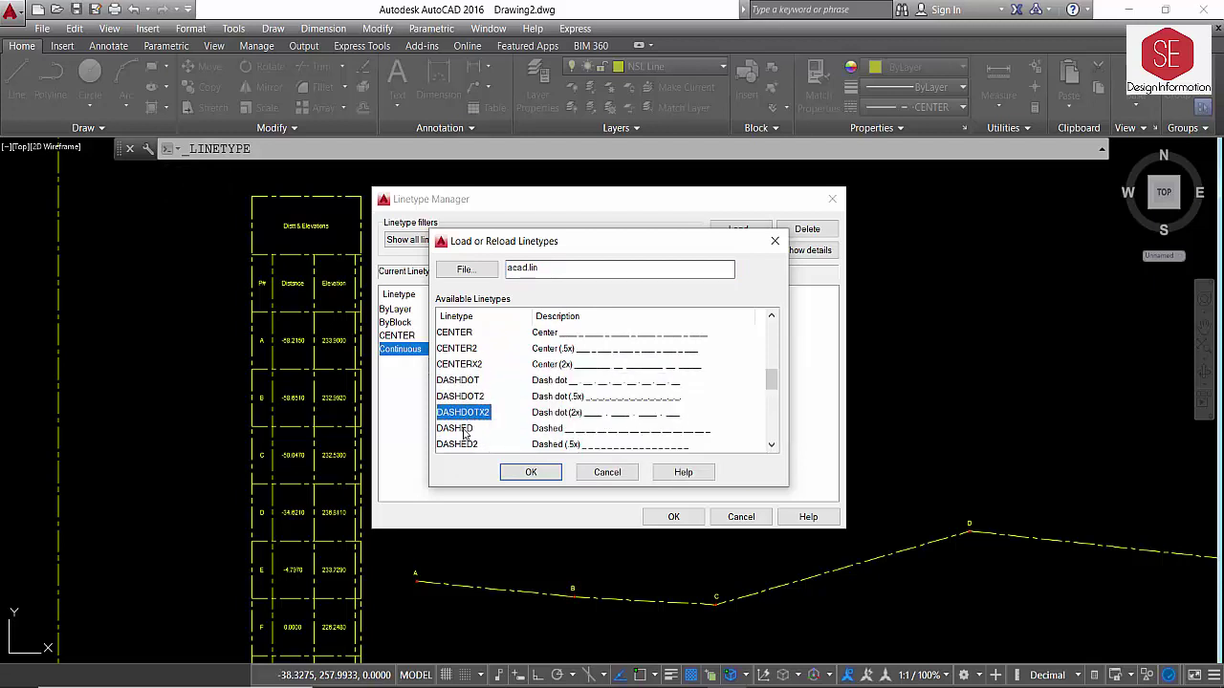
left_click(464, 428)
scroll(464, 428, "down", 2)
left_click(461, 396)
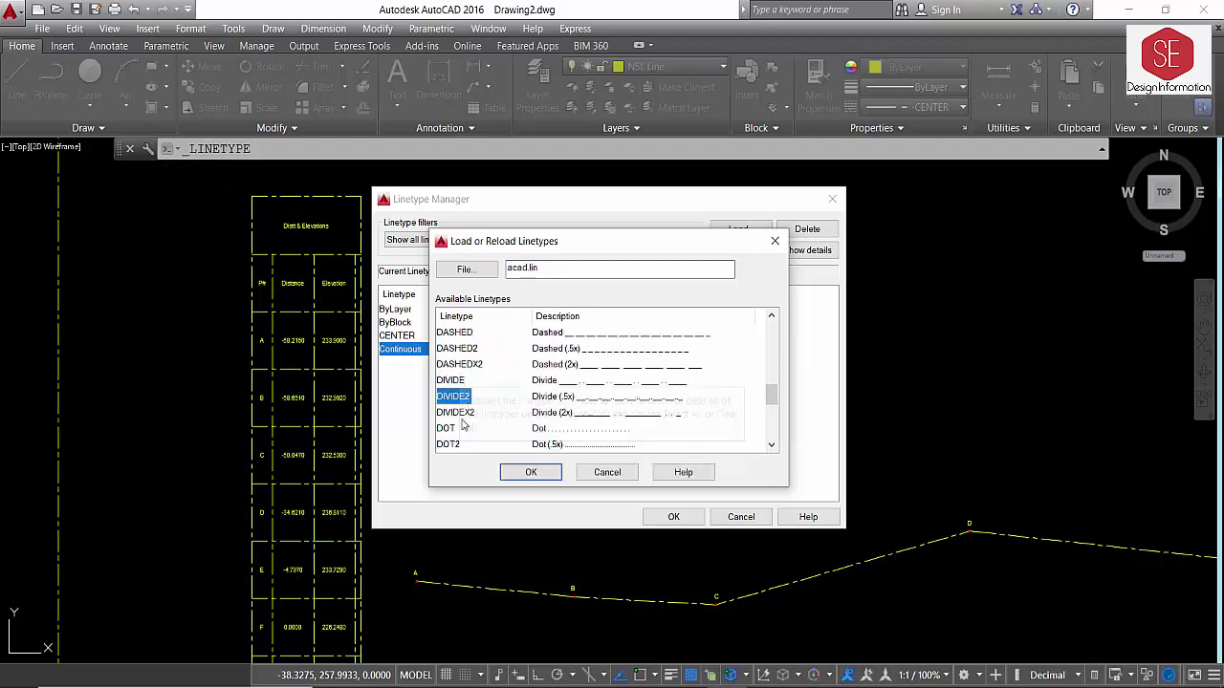
scroll(461, 427, "up", 3)
scroll(461, 427, "up", 5)
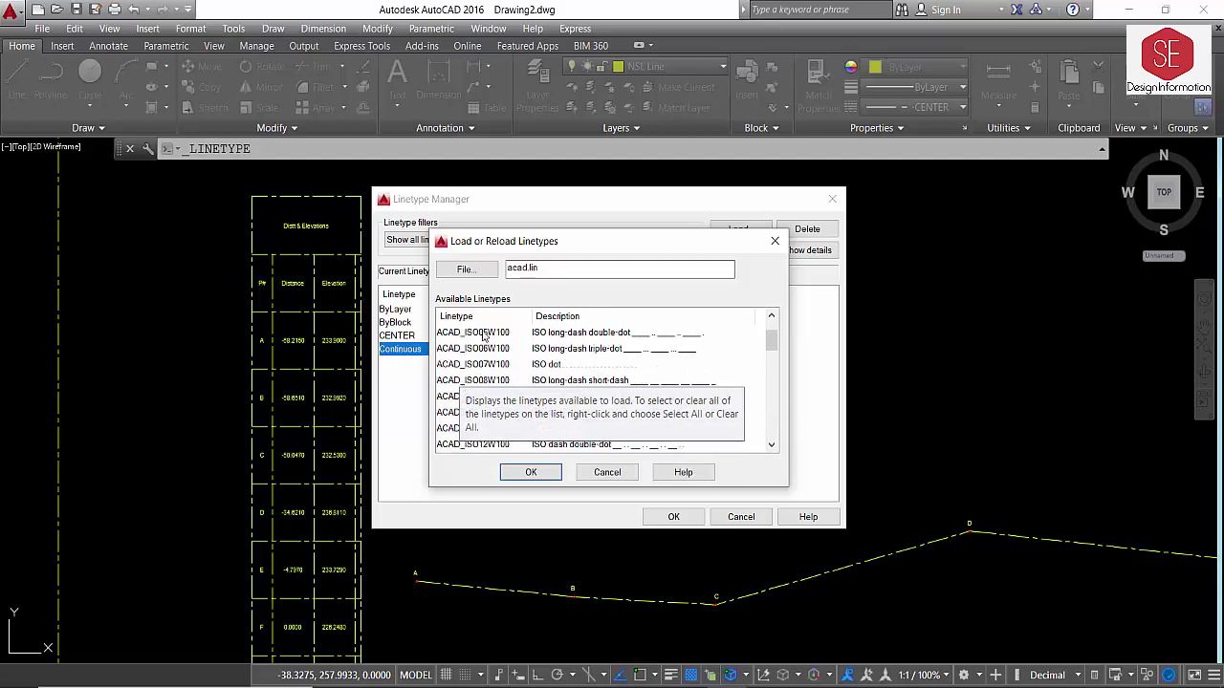
left_click(606, 473)
left_click(741, 516)
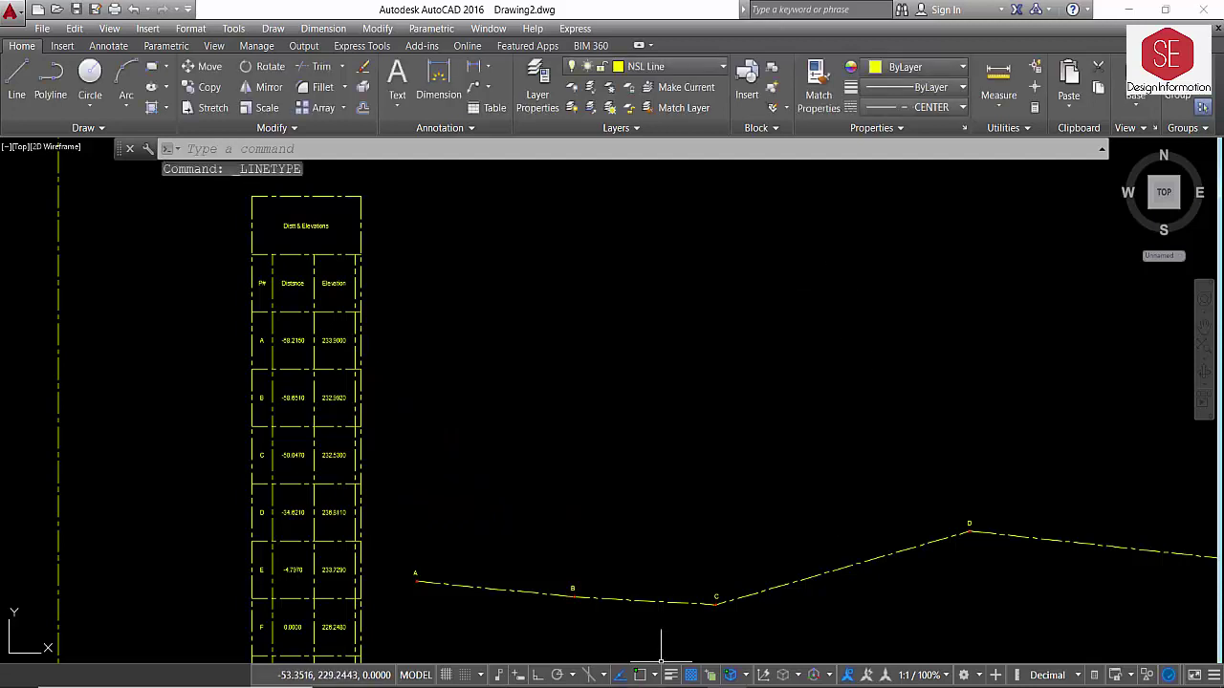
Point out the Center, Dashed and Continuous values in G20–G22.
mouse_move(660, 657)
left_click(514, 650)
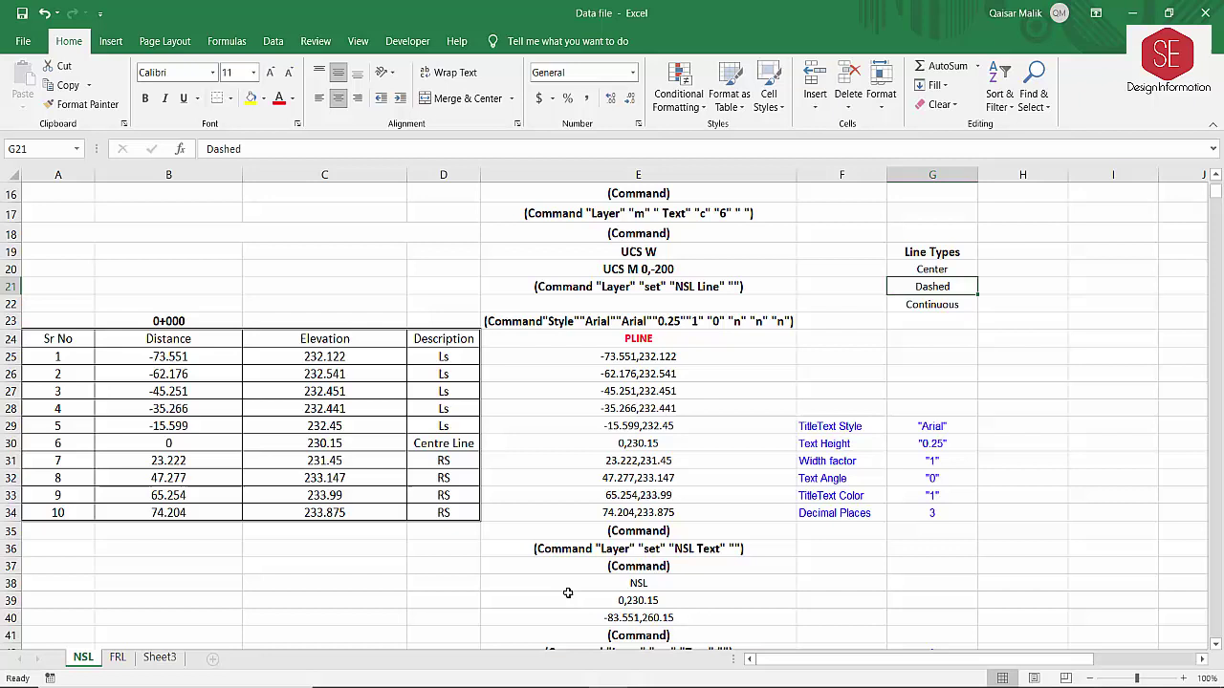
left_click(937, 268)
left_click(937, 286)
left_click(942, 304)
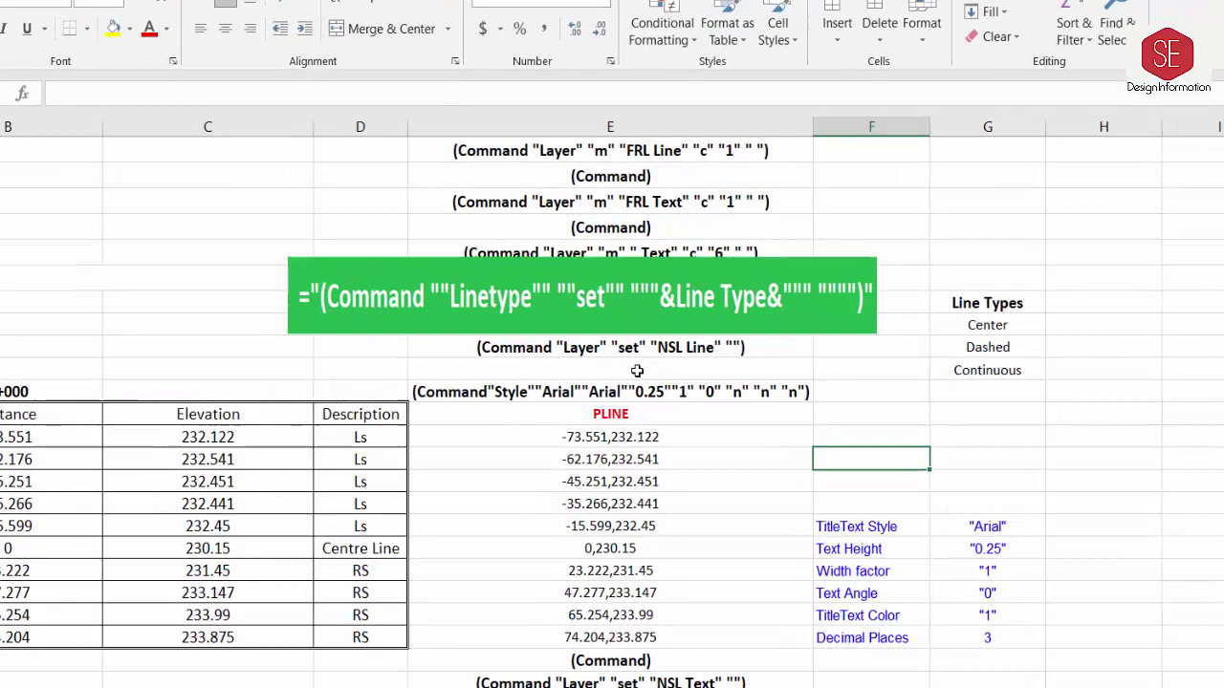
Type the (Command "Linetype" "set" ...) formula in E22, pulling the linetype from G20.
left_click(765, 364)
type("=\"(Co")
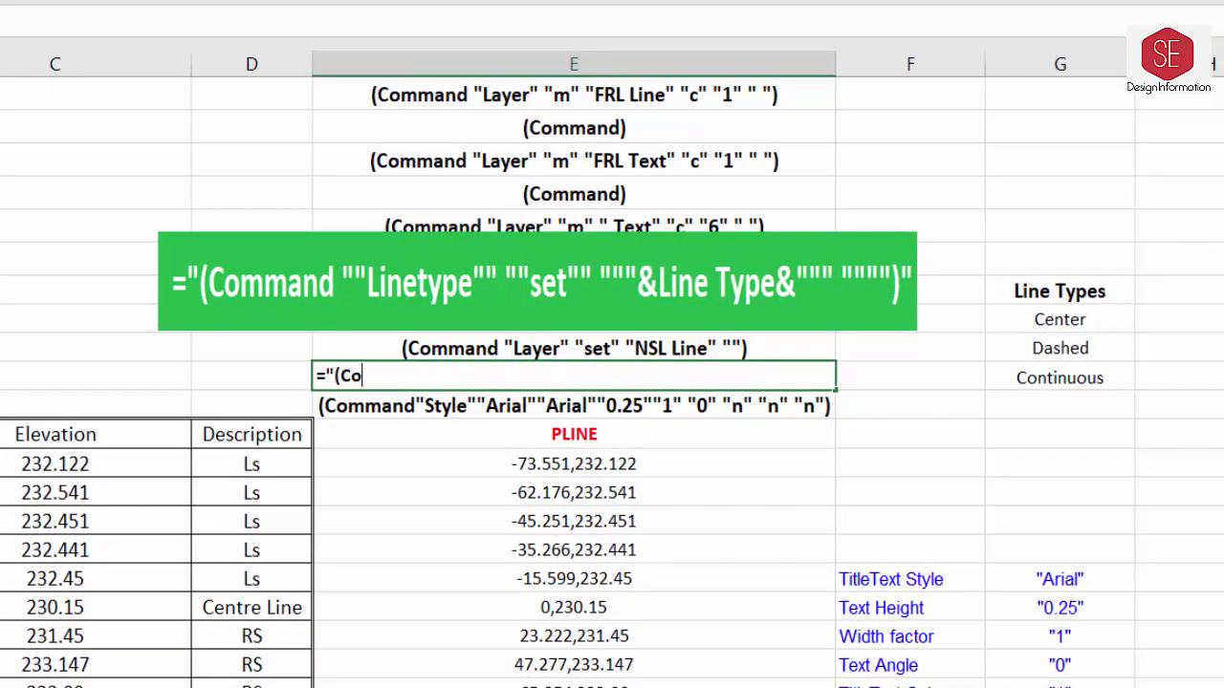
type("mmand \"\"Li")
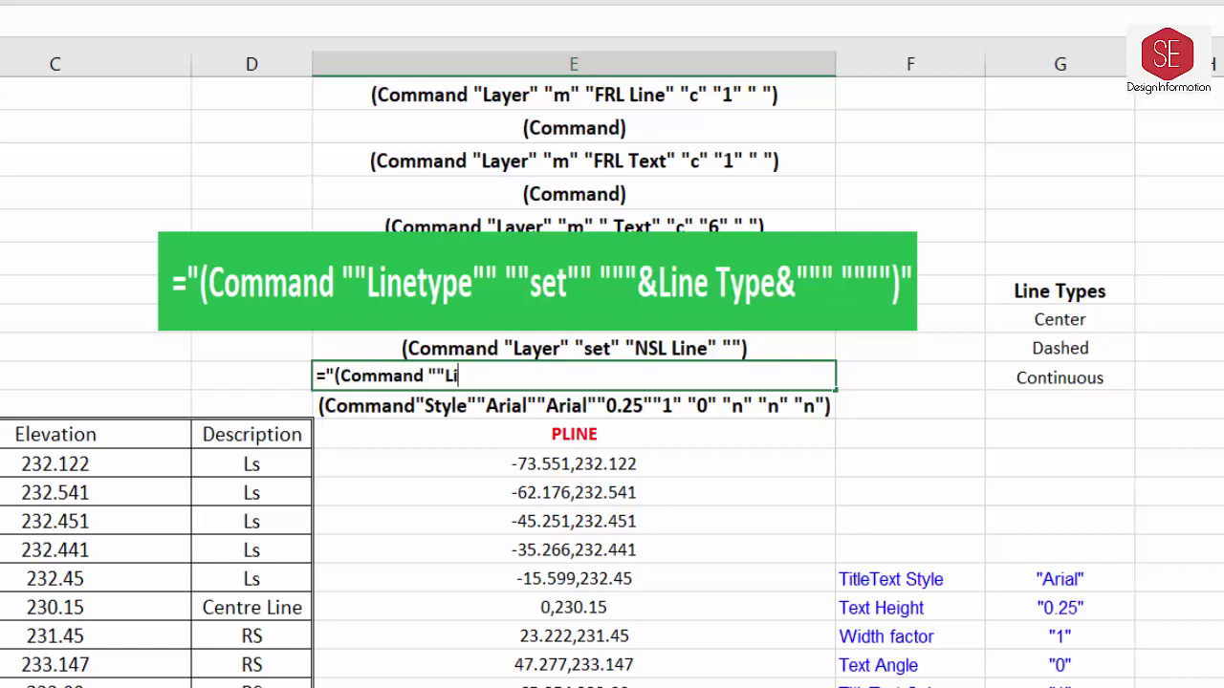
type("e")
type("type")
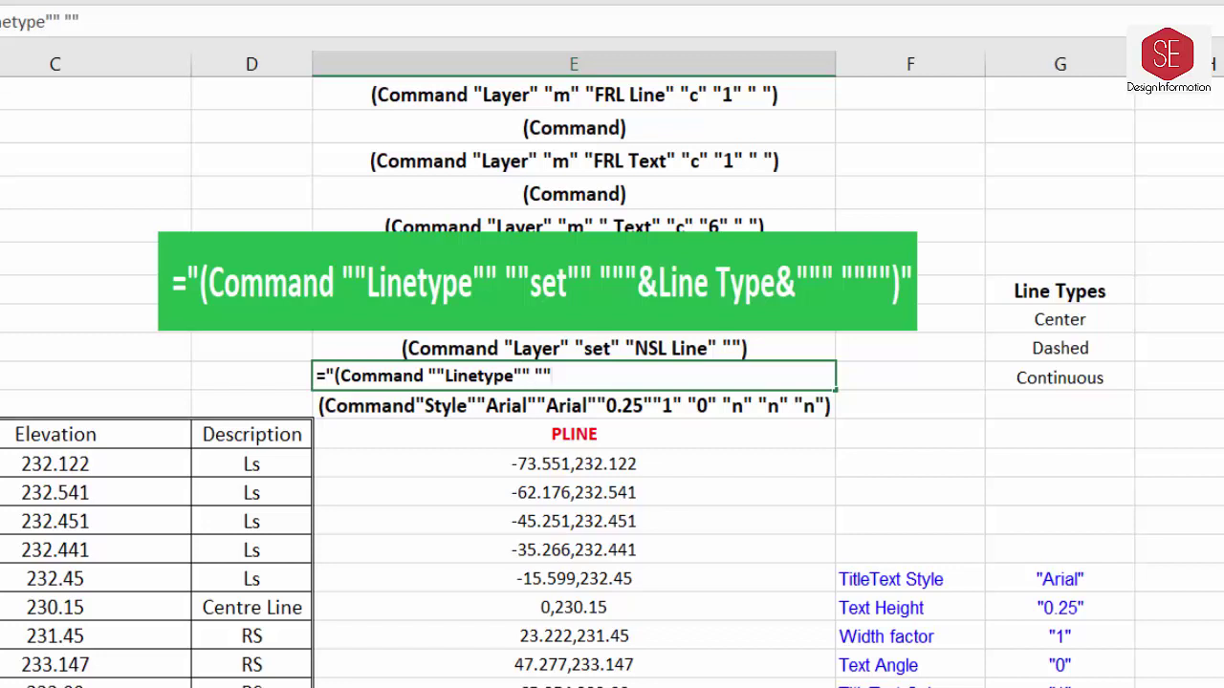
type("set")
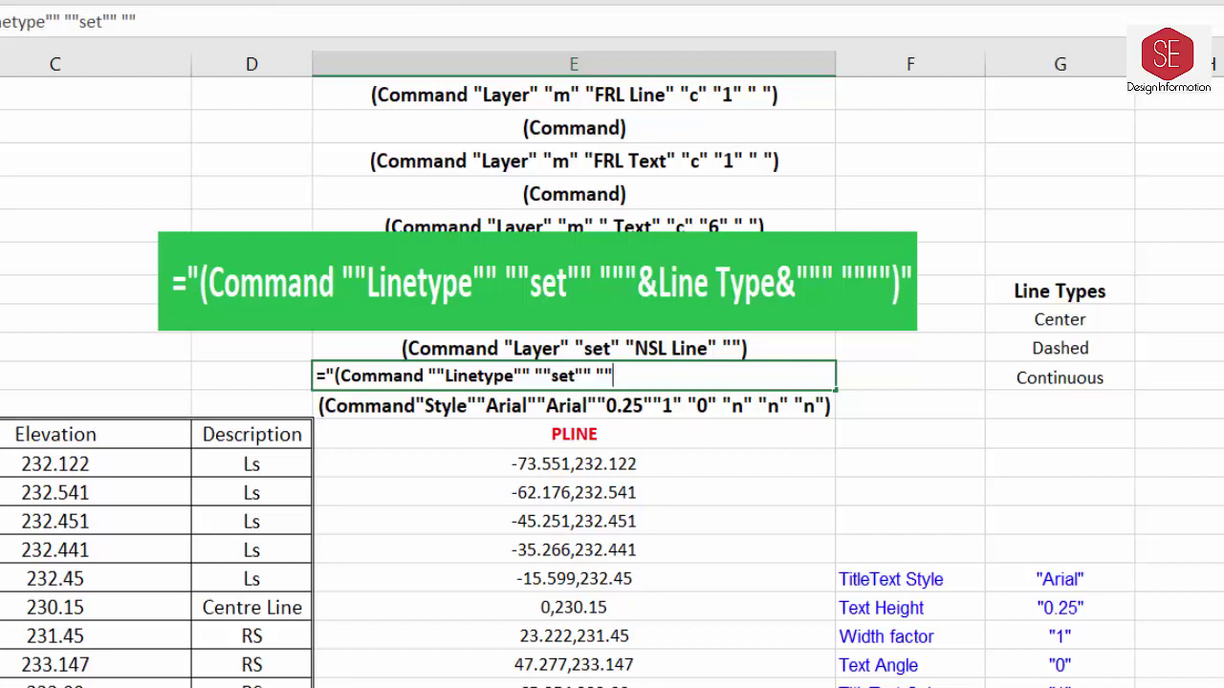
type("\"")
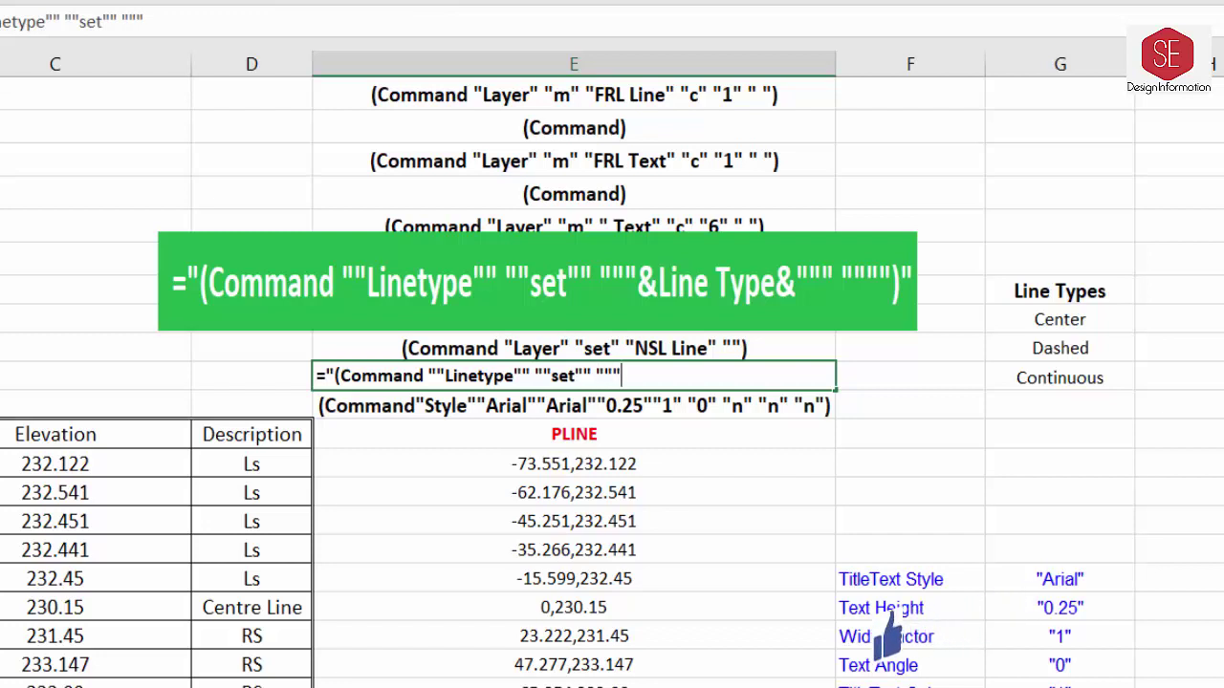
type("&")
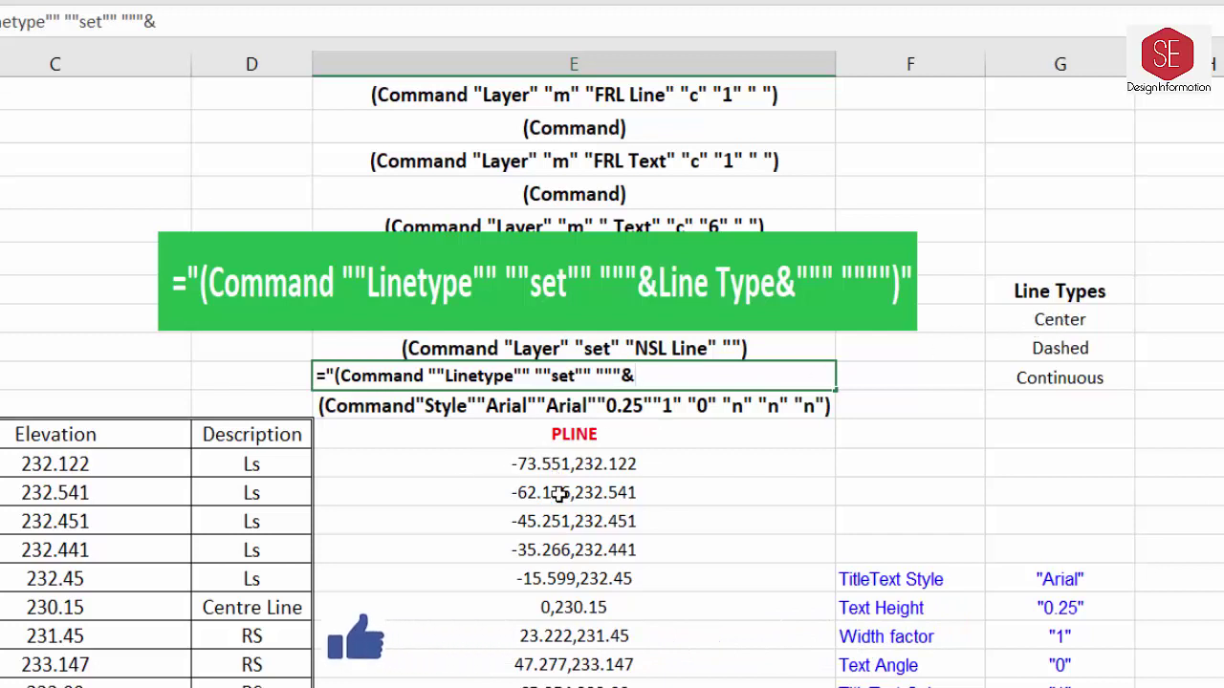
left_click(1055, 322)
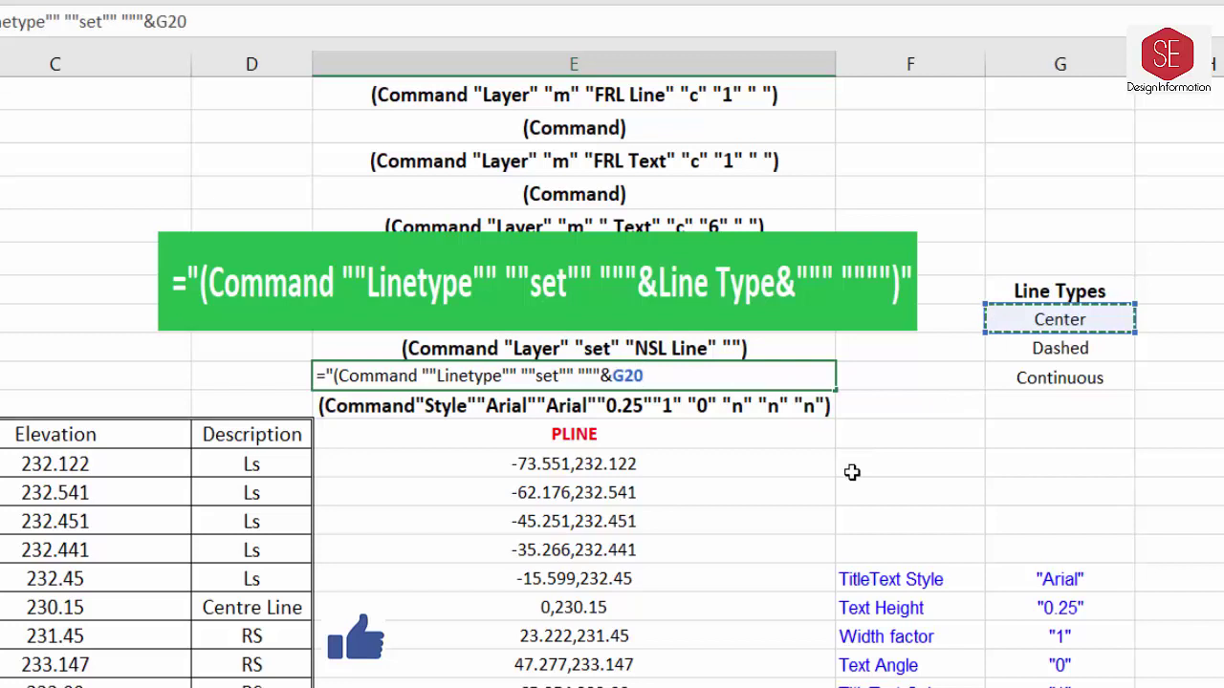
type("&")
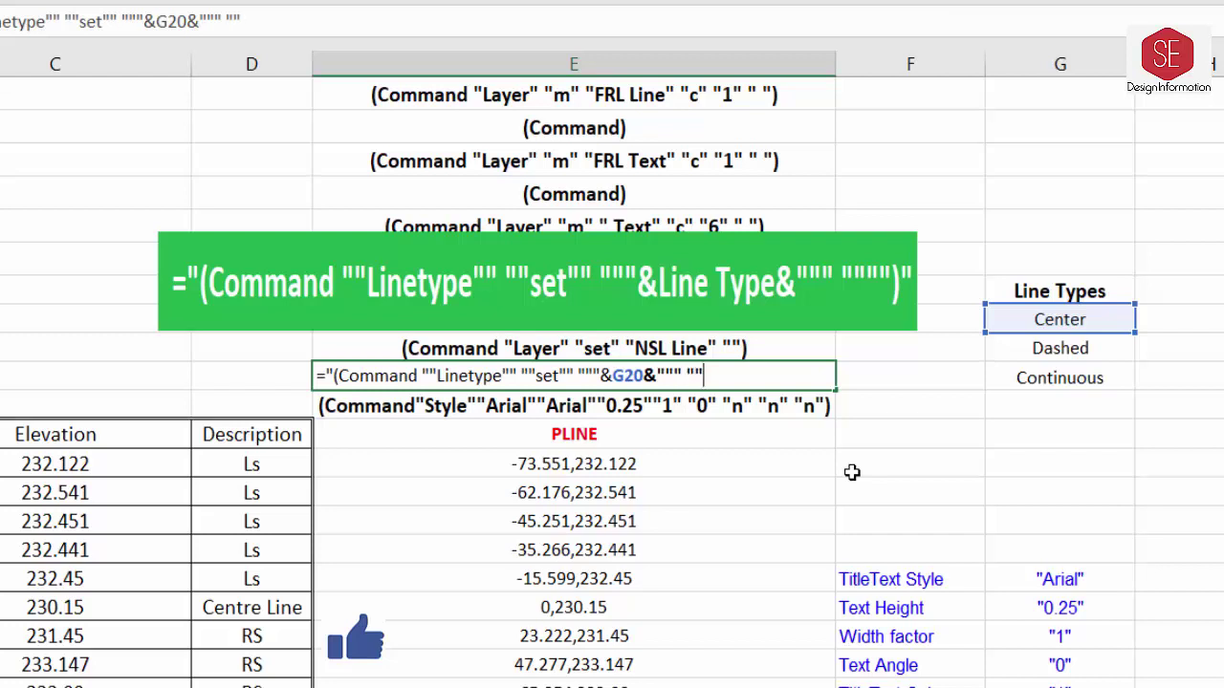
type("\"")
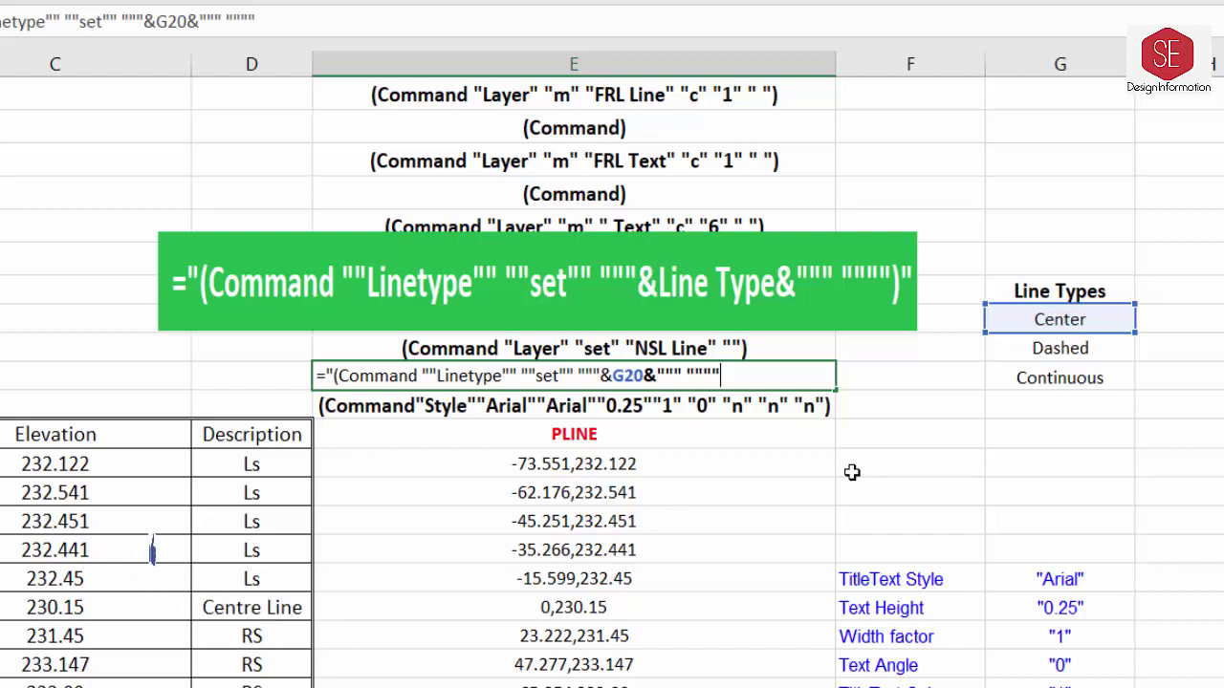
type(")")
Commit the Linetype formula, then test it with the Dashed value from G21.
key("Return")
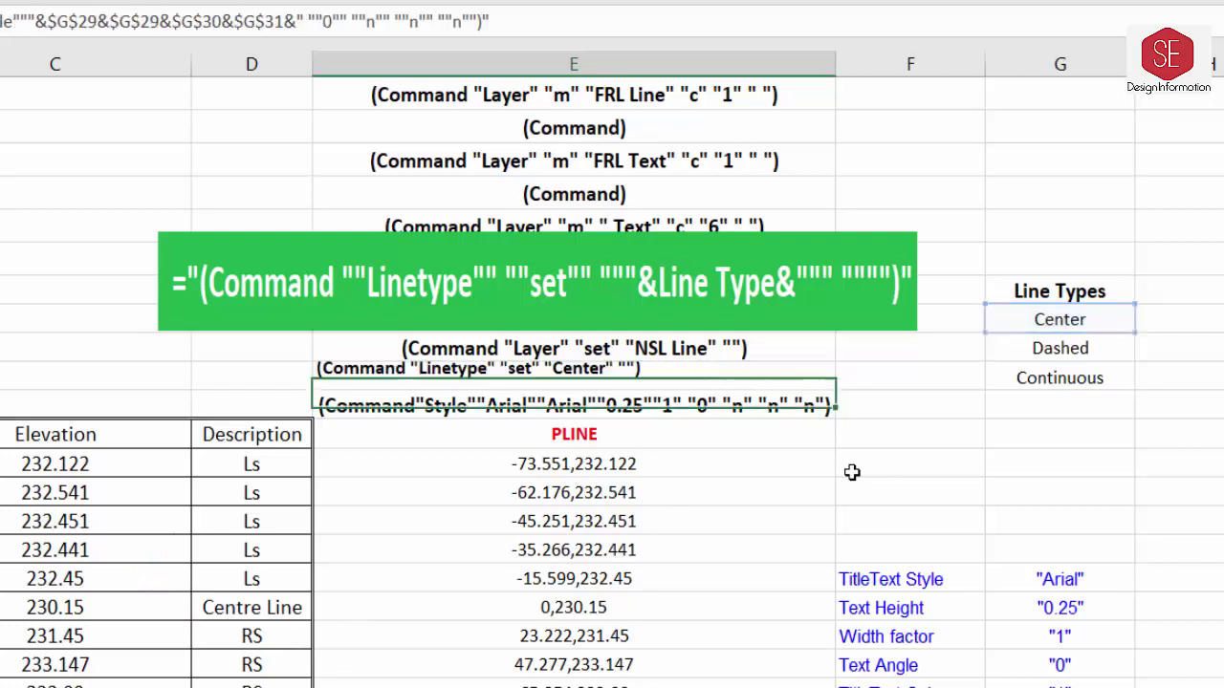
left_click(573, 378)
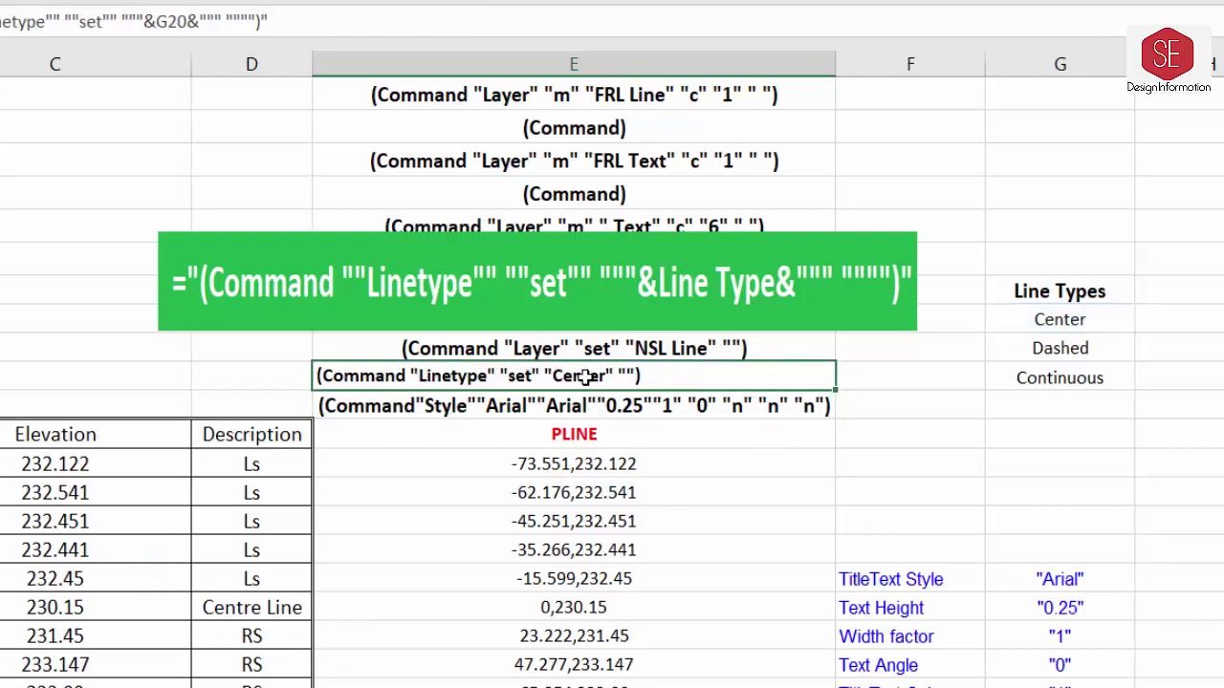
double_click(587, 378)
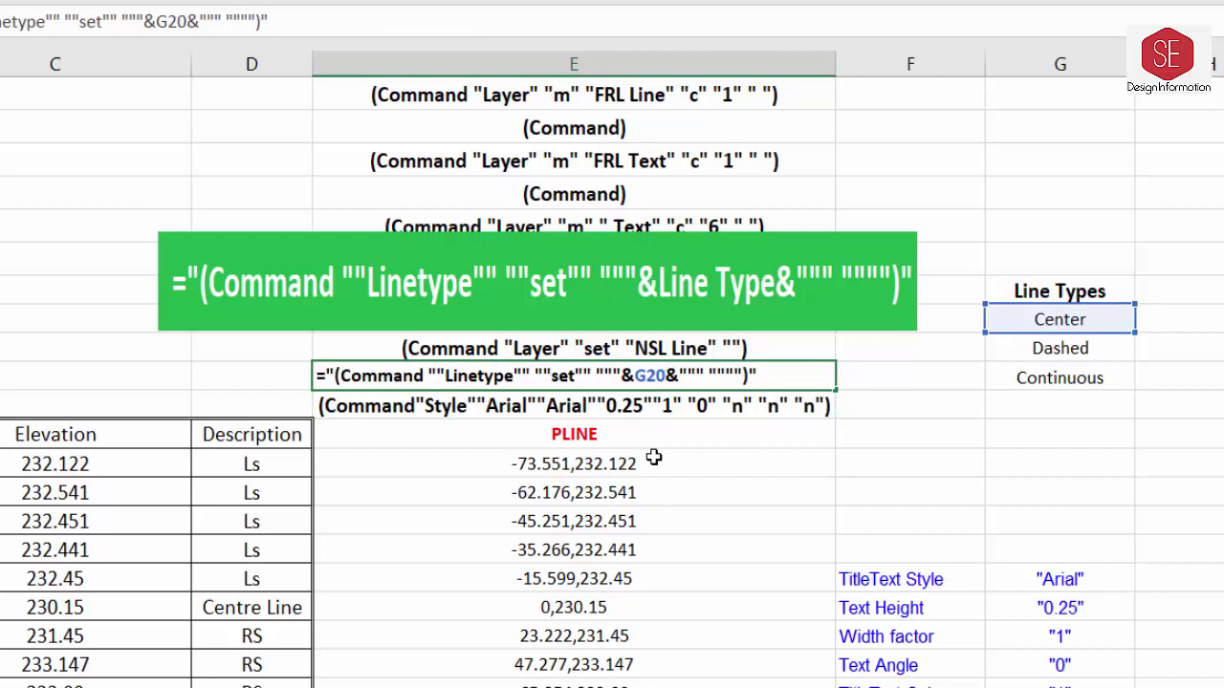
key("BackSpace")
key("BackSpace")
key("BackSpace")
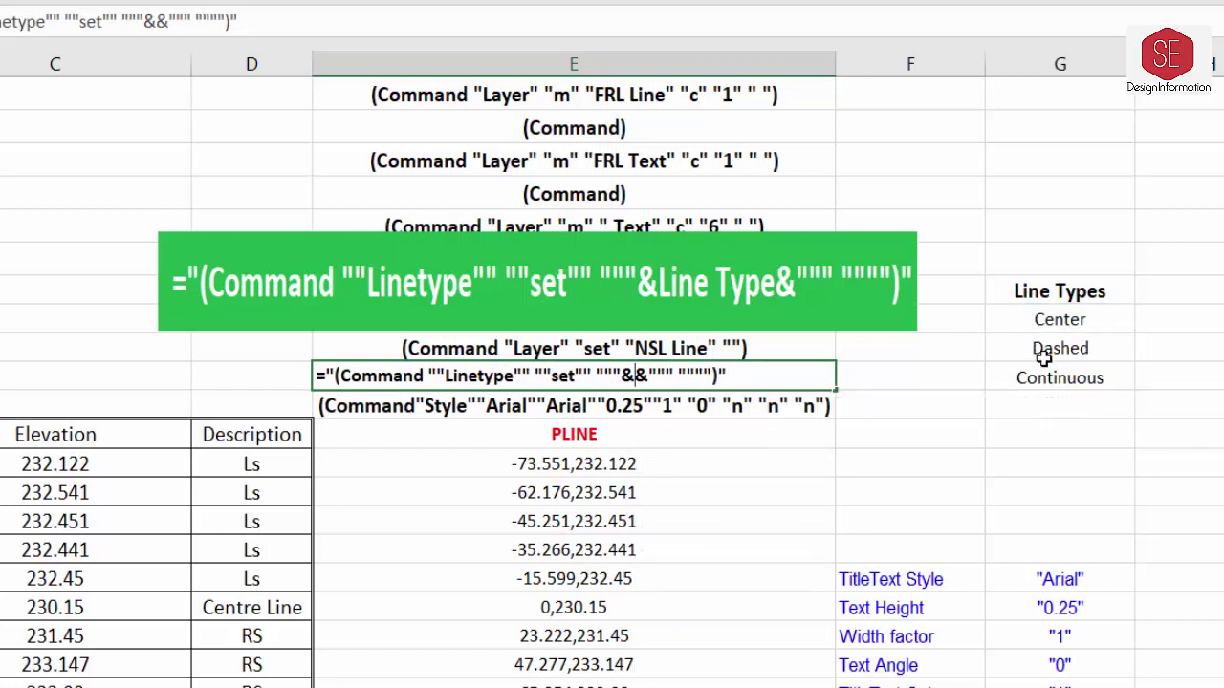
left_click(1044, 355)
key("Return")
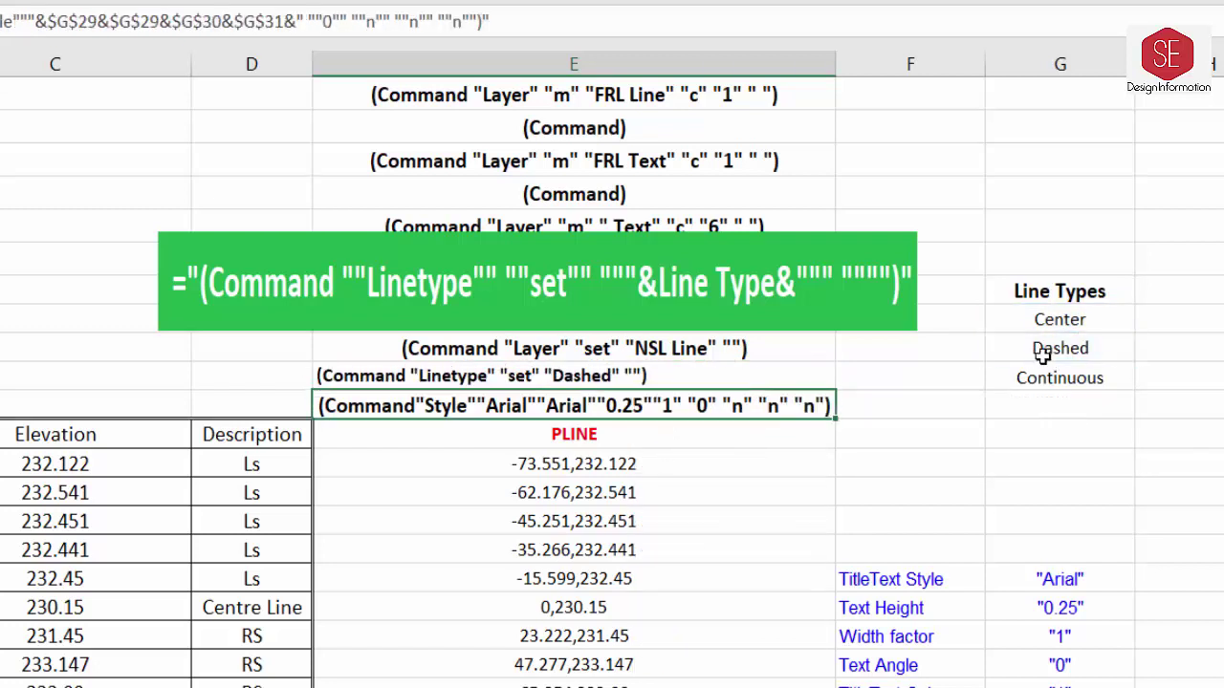
Test the formula with Continuous in G22, then point it back to Center in G20.
left_click(560, 376)
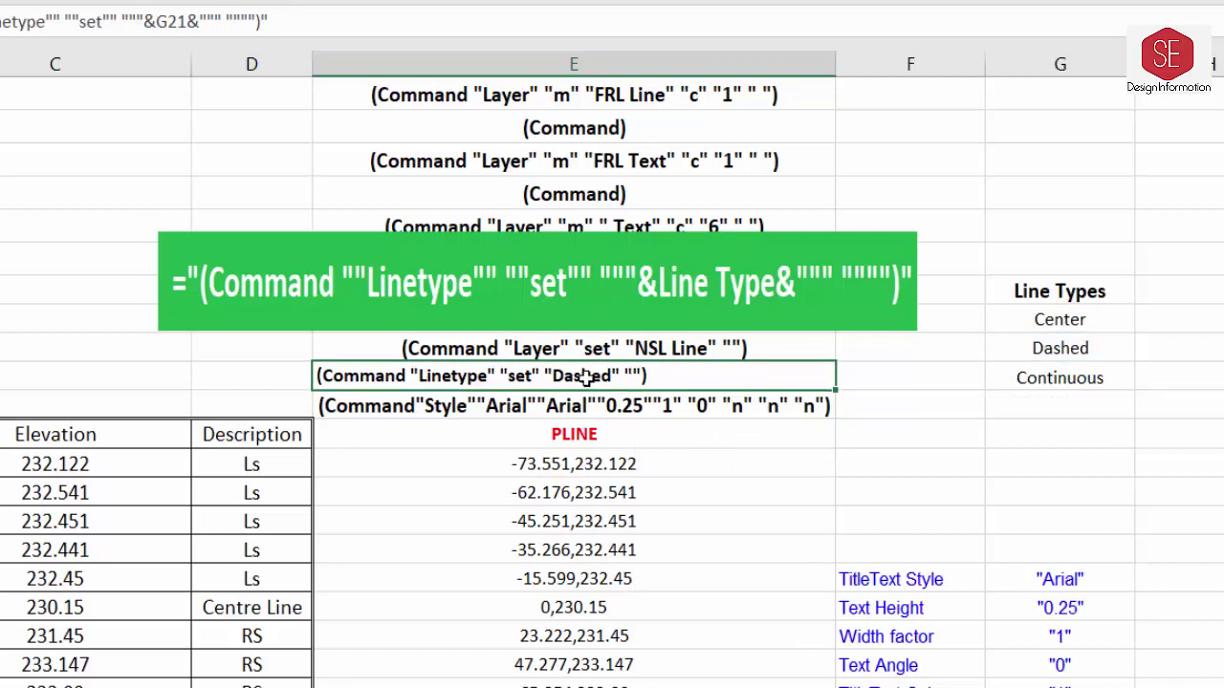
double_click(585, 375)
key("BackSpace")
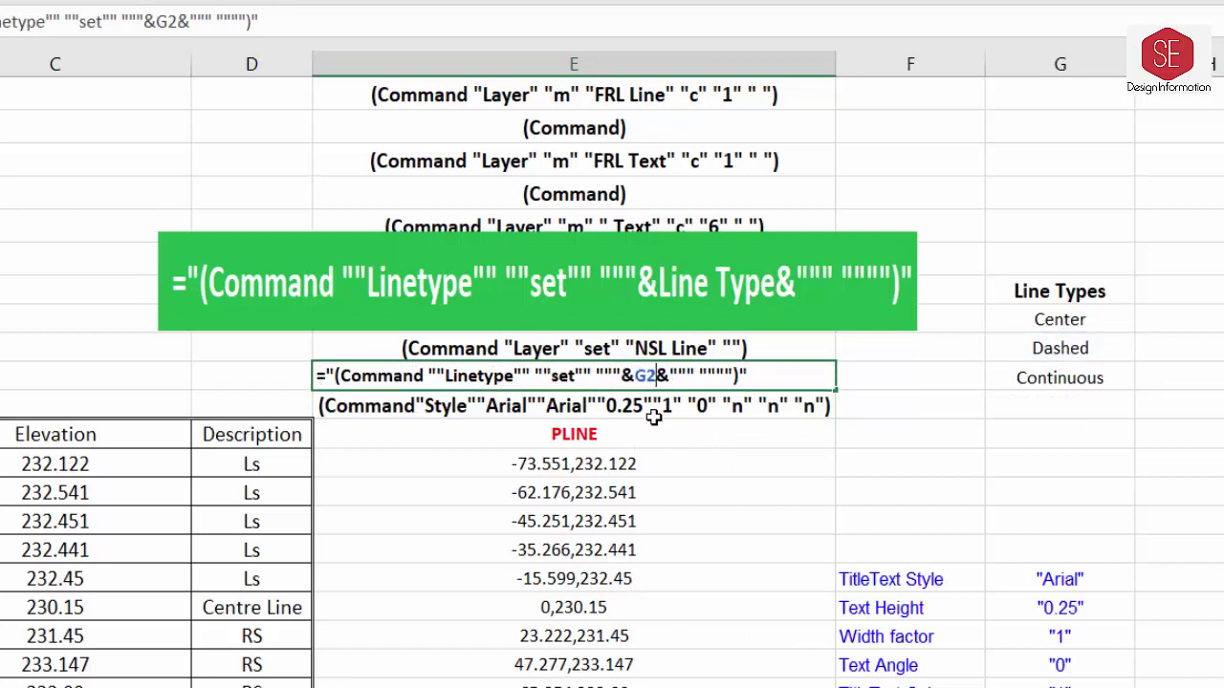
left_click(1063, 379)
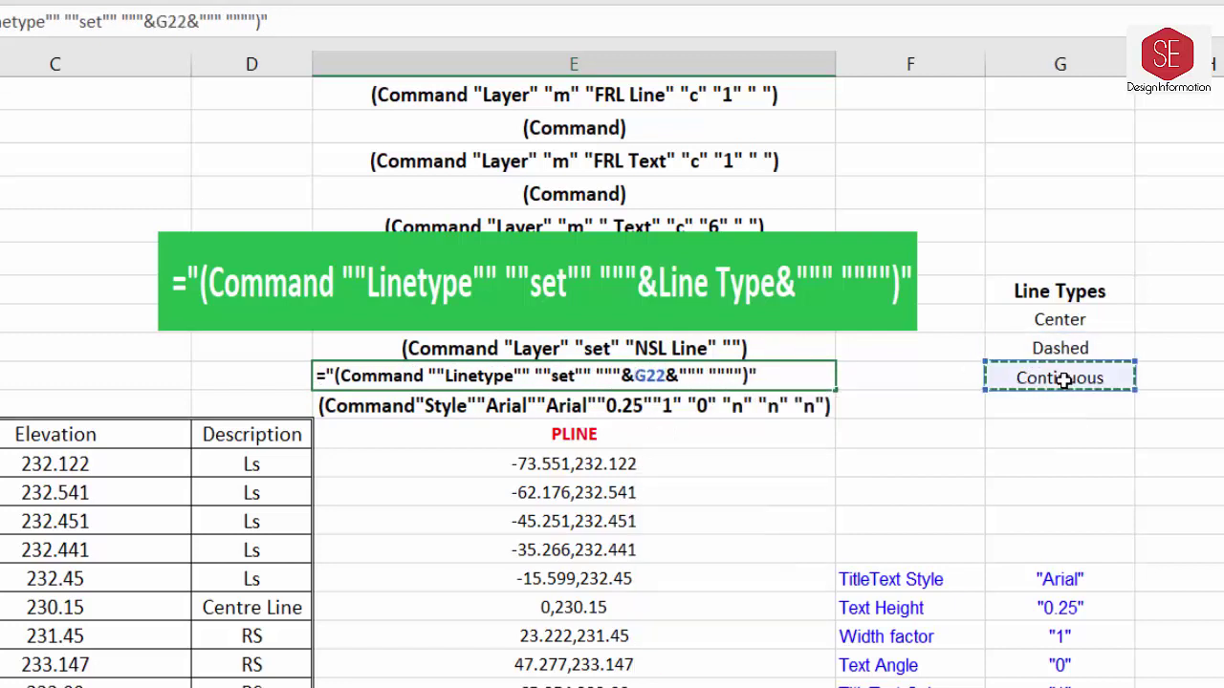
key("Return")
left_click(538, 377)
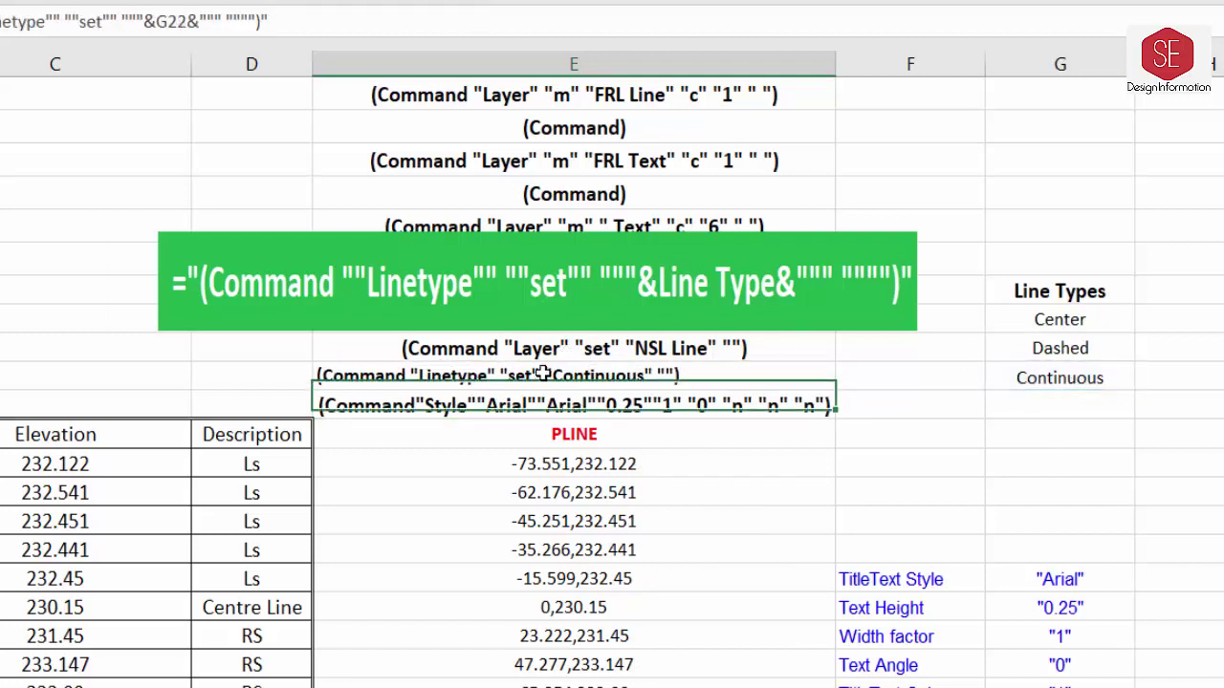
double_click(564, 376)
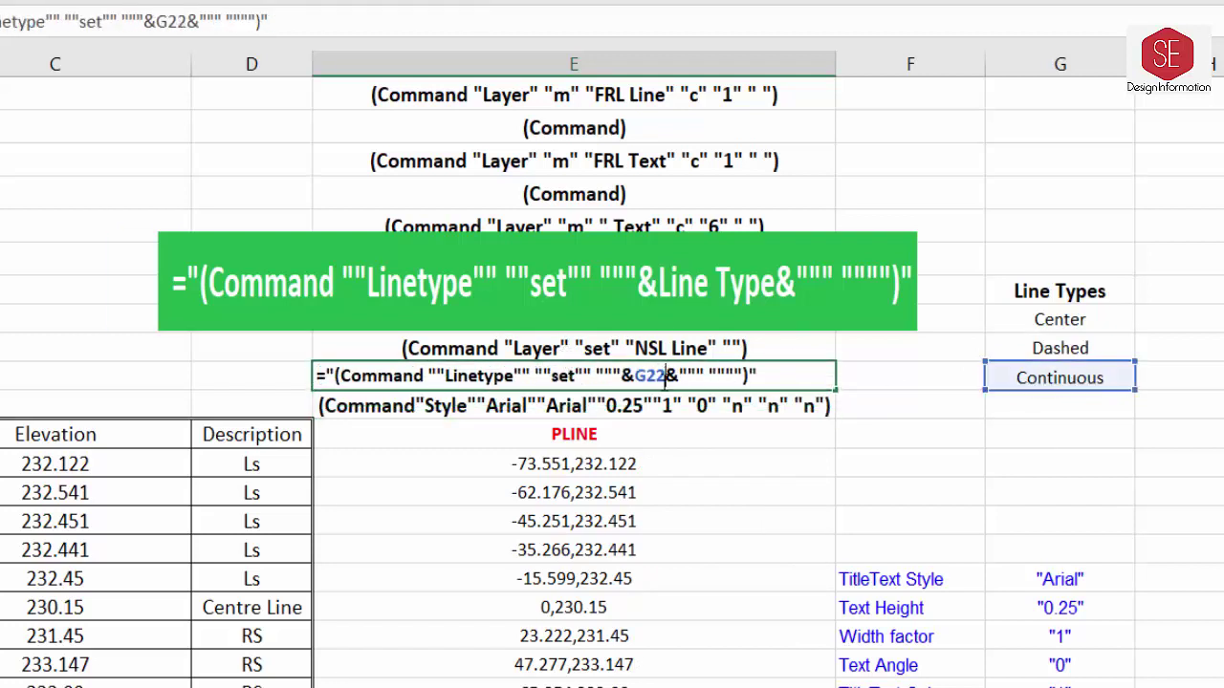
key("BackSpace")
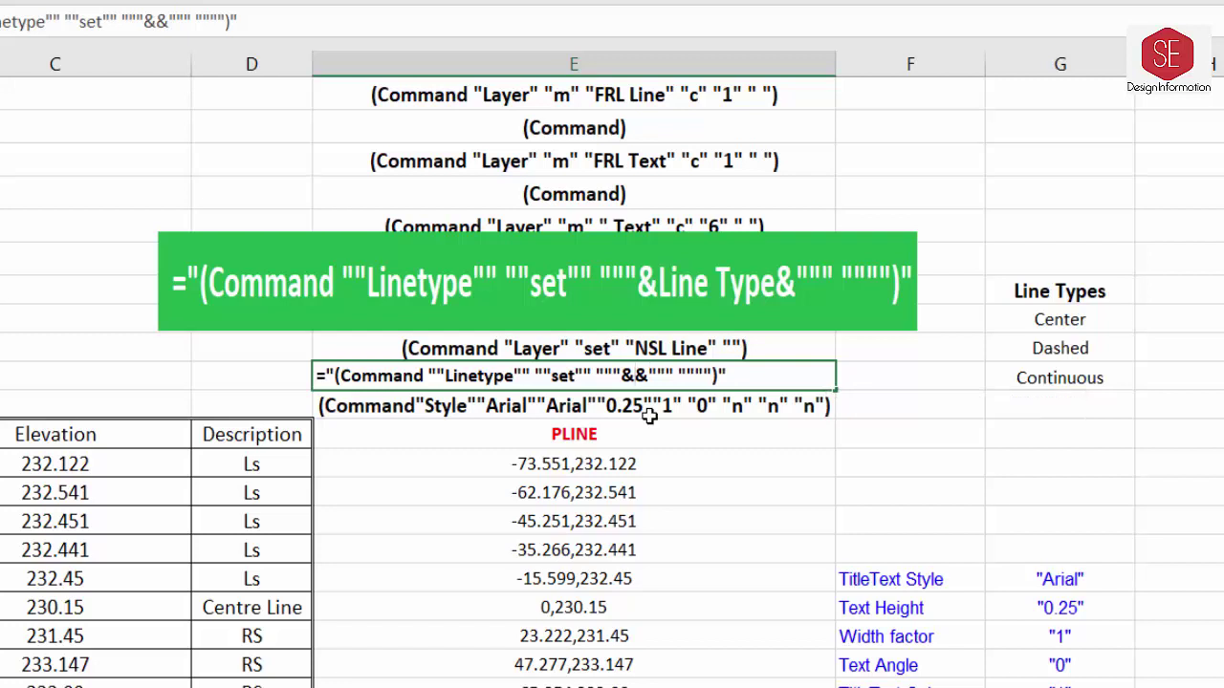
left_click(1073, 325)
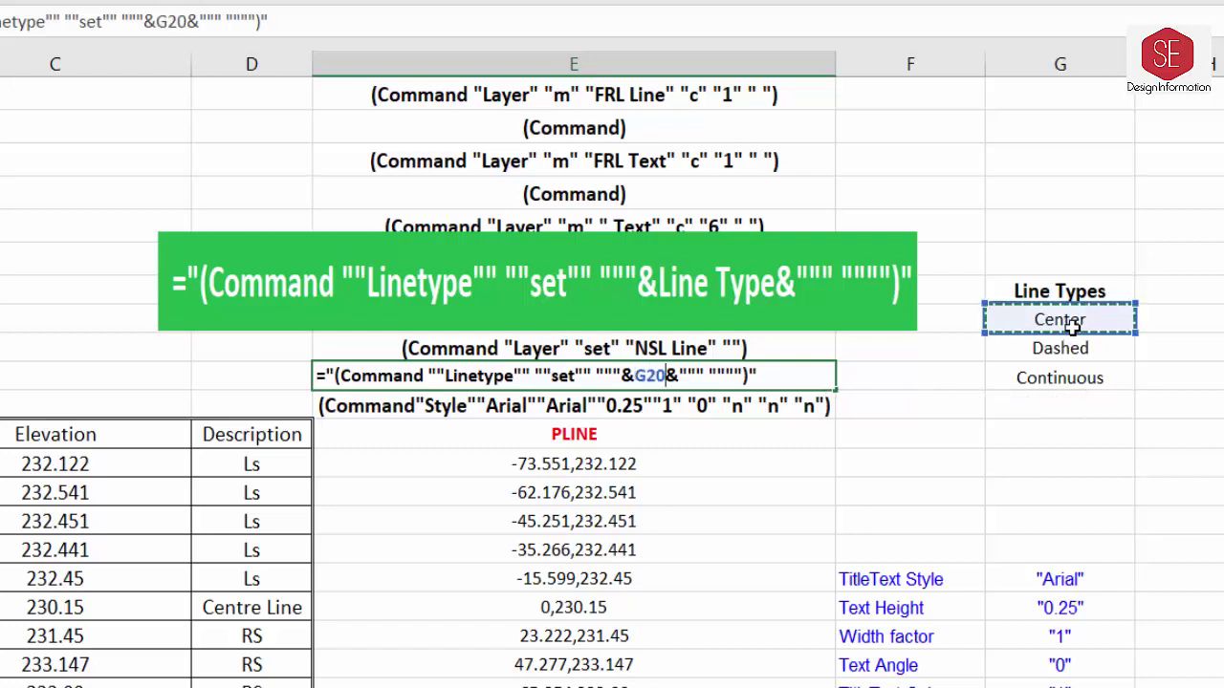
key("Return")
left_click(564, 375)
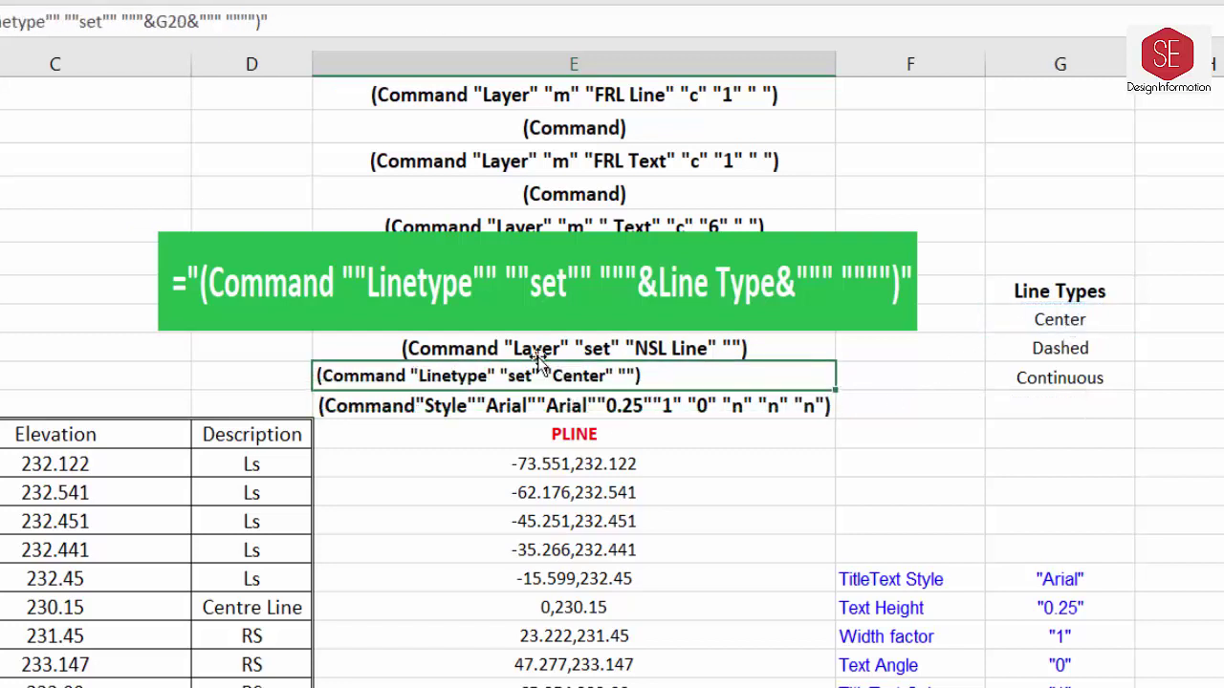
Delete the green text box and lock the formula's reference to absolute $G$20.
left_click(546, 285)
key("Delete")
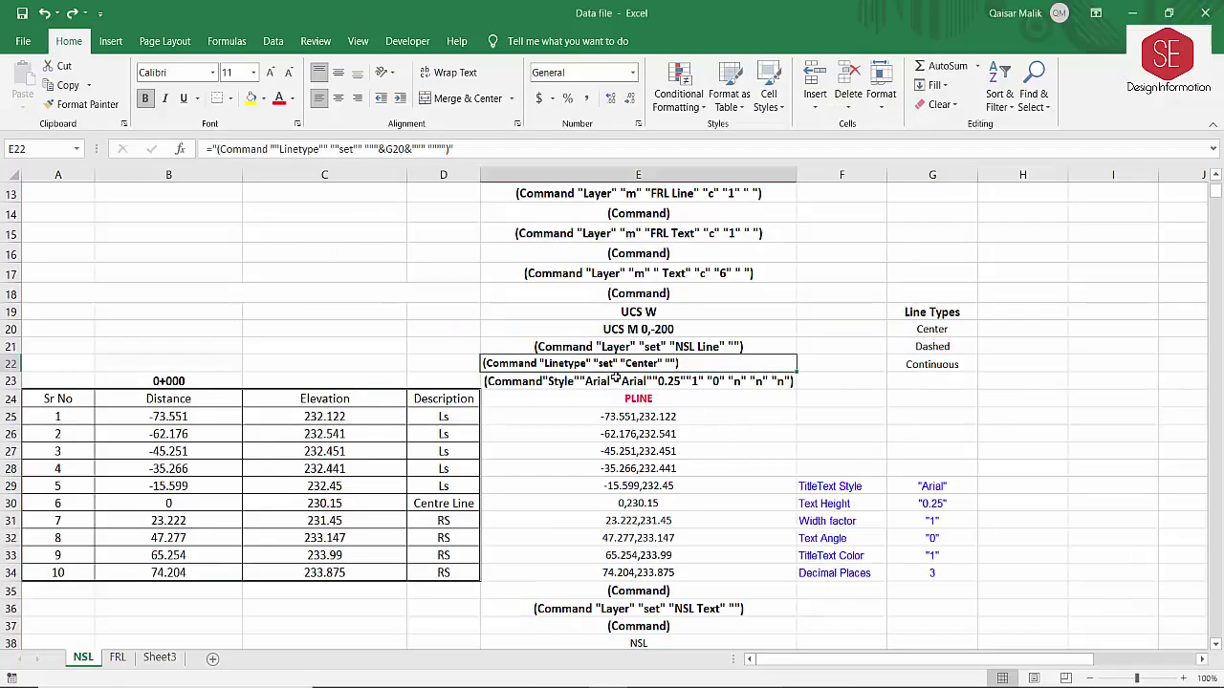
double_click(619, 363)
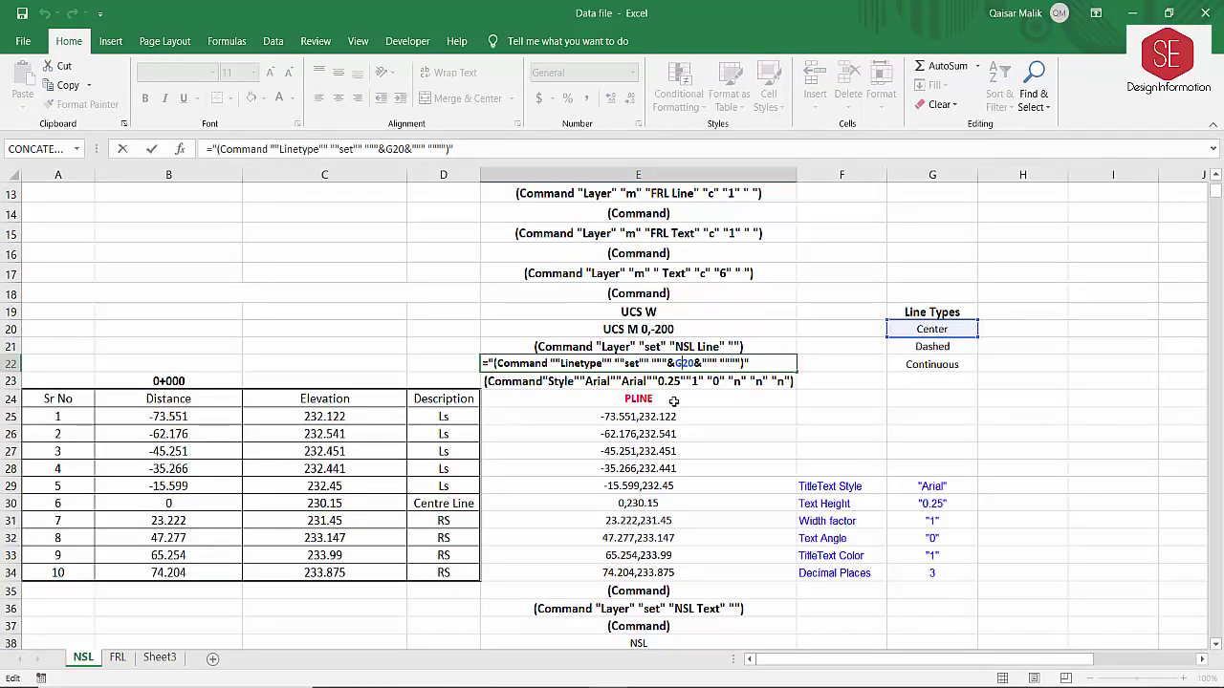
key("F4")
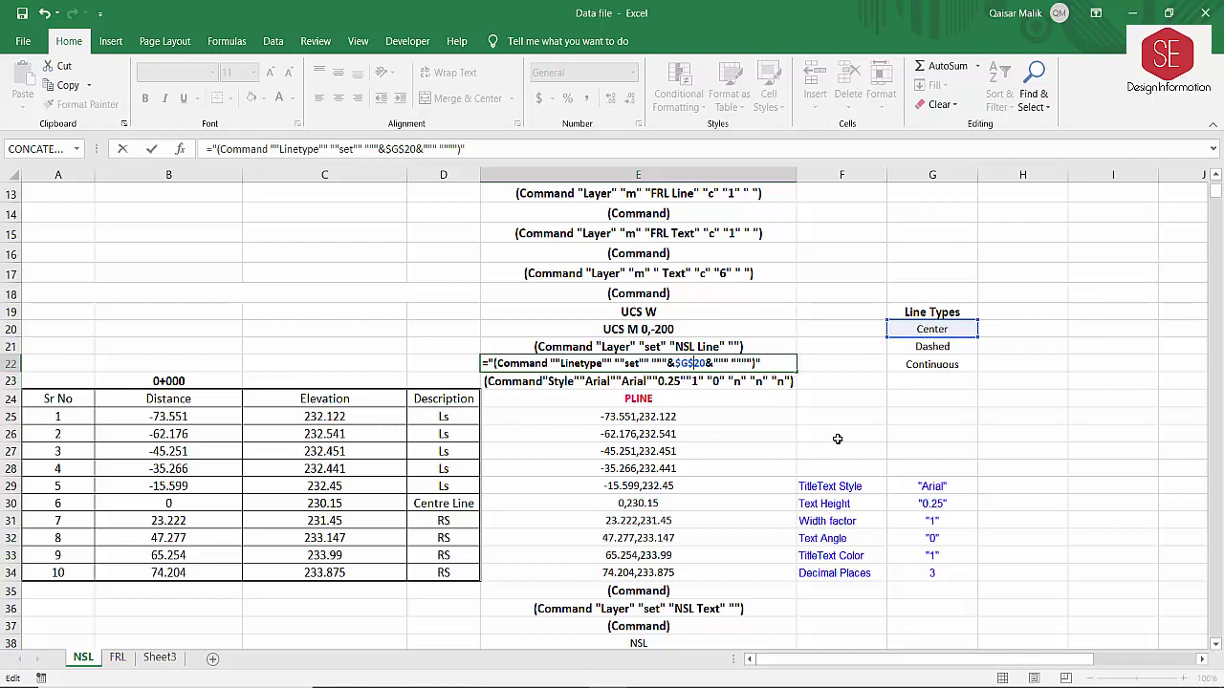
key("Return")
left_click(585, 364)
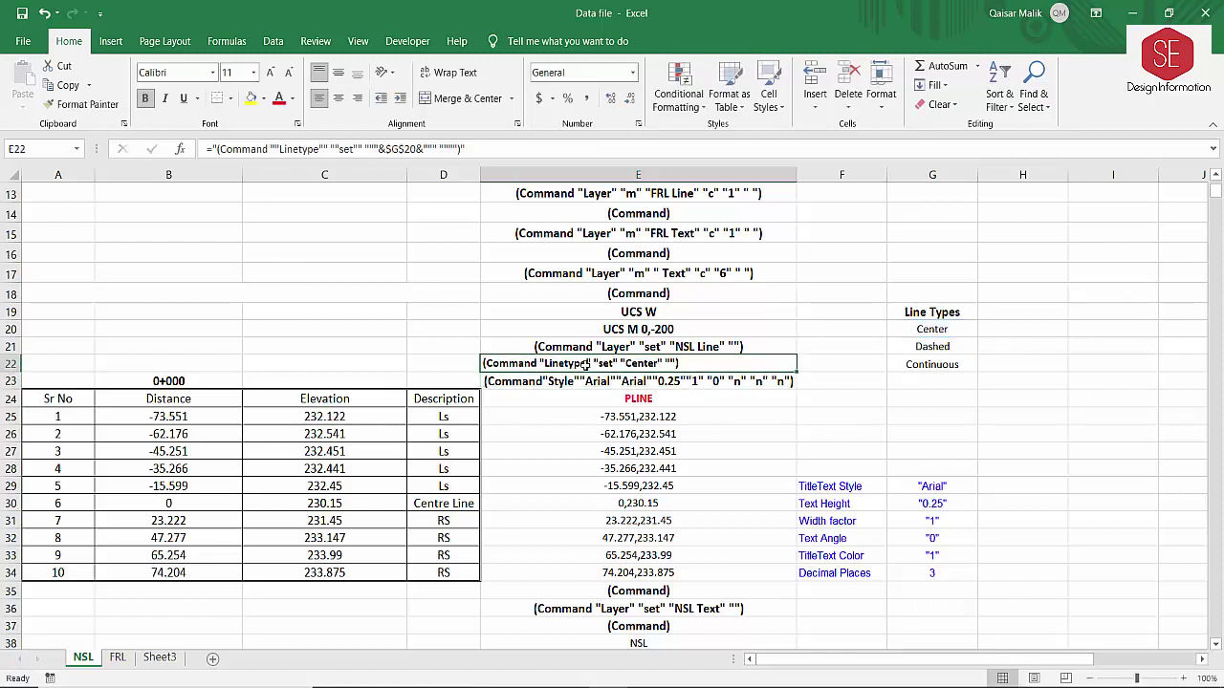
Insert two blank rows 23–24 above the 0+000 table.
left_click(20, 381)
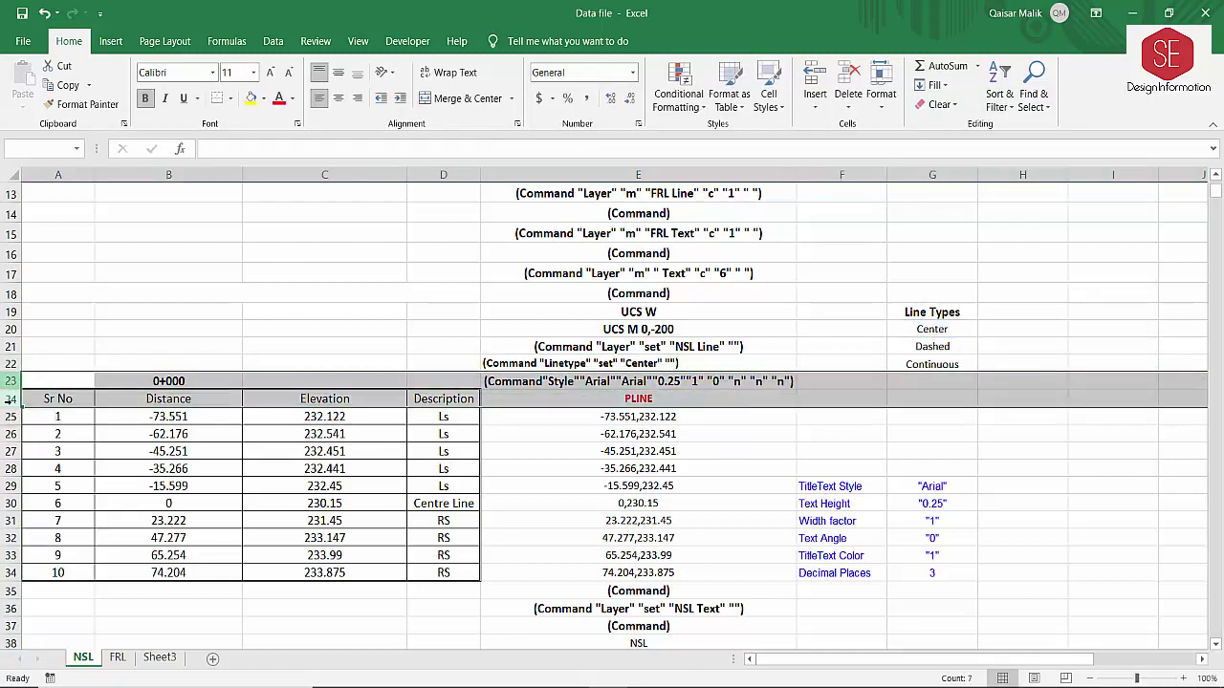
right_click(20, 388)
left_click(50, 501)
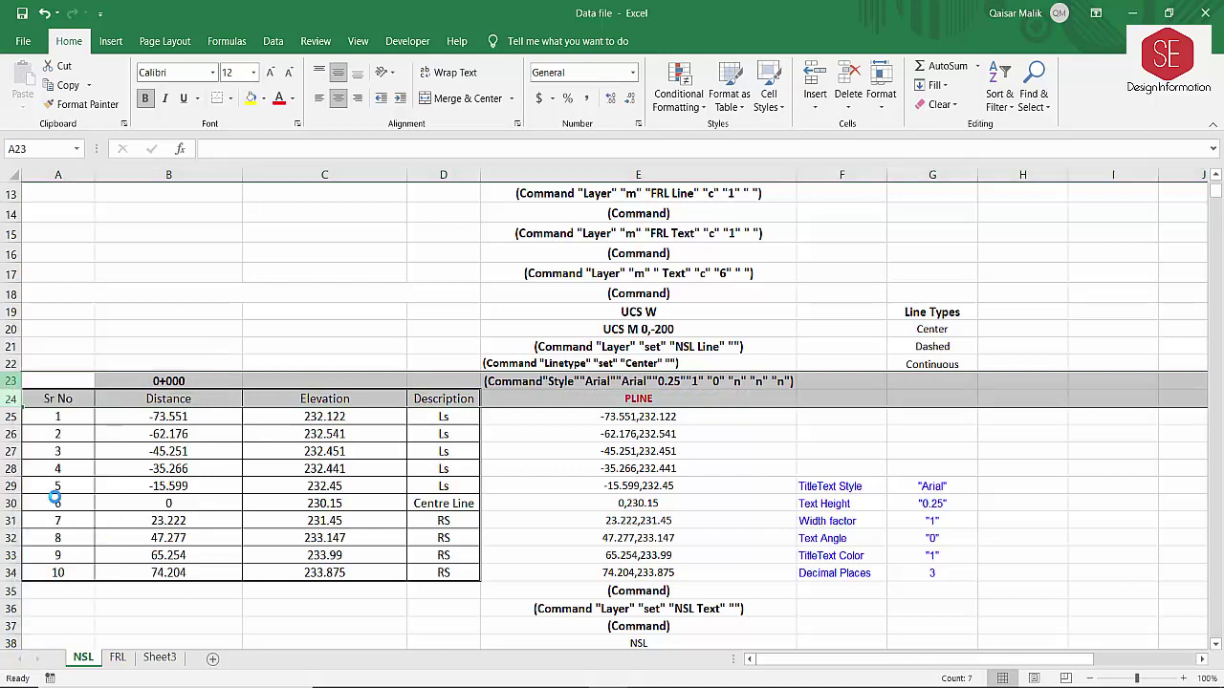
key("F4")
left_click(649, 390)
Copy the (Command) line from E18 into E23.
left_click(653, 293)
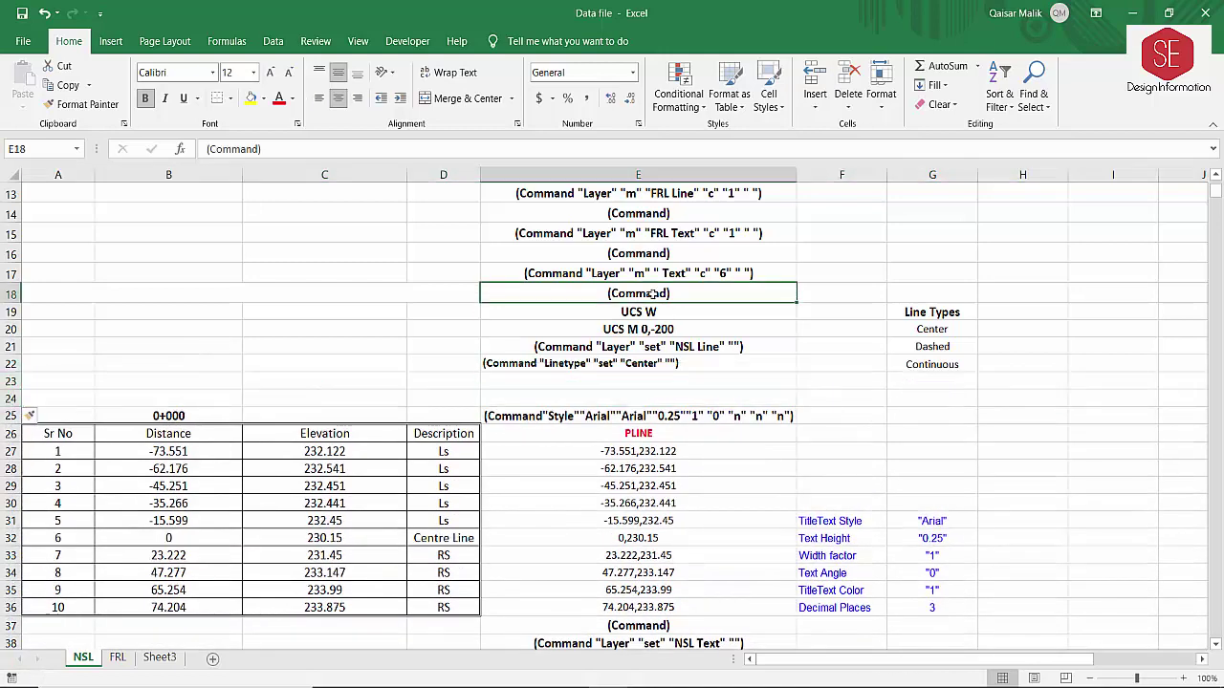
right_click(651, 286)
left_click(679, 315)
left_click(677, 323)
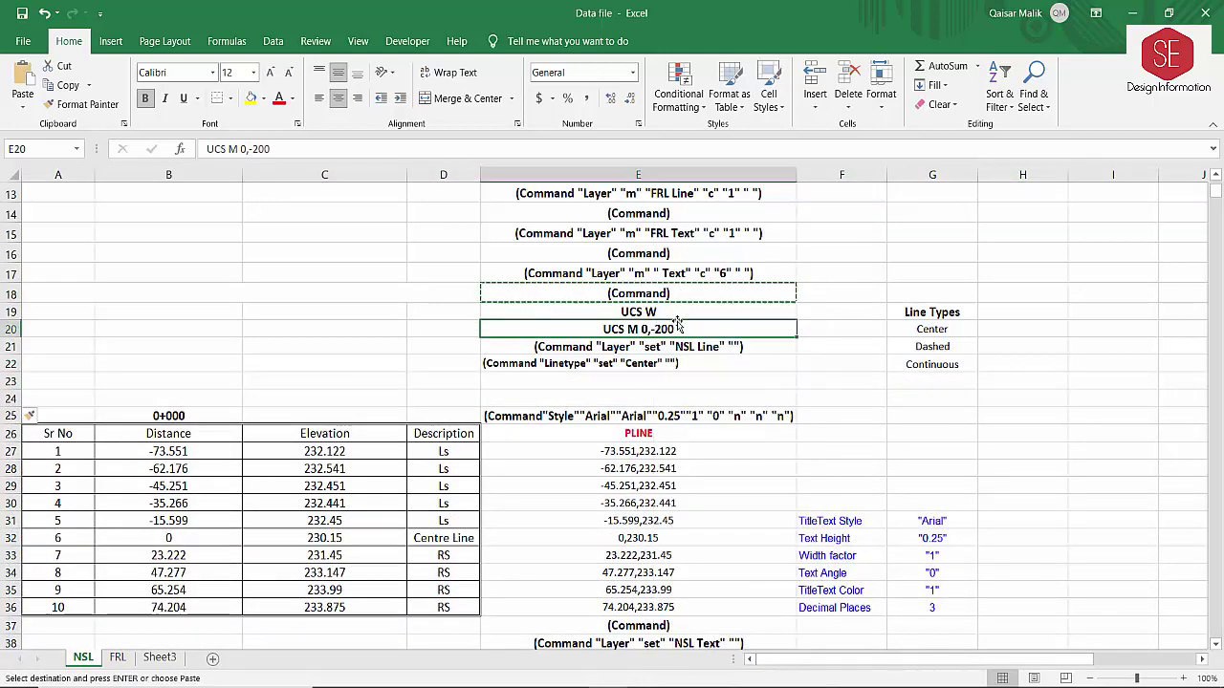
right_click(619, 381)
left_click(650, 380)
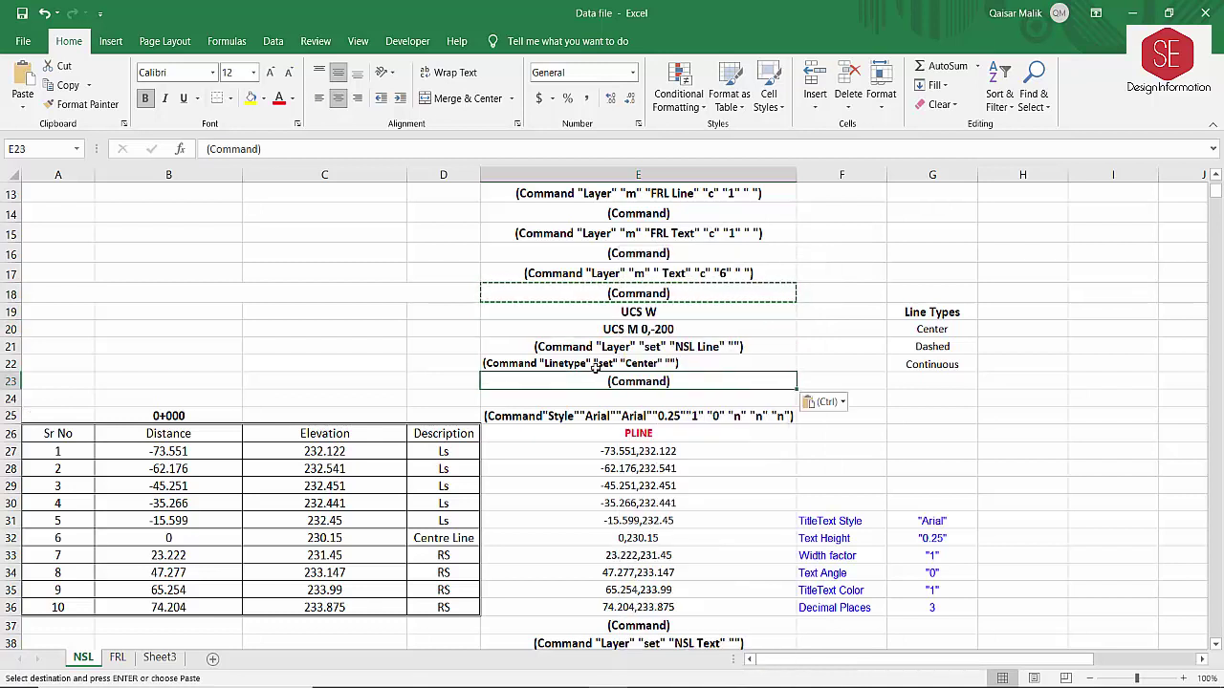
left_click(626, 399)
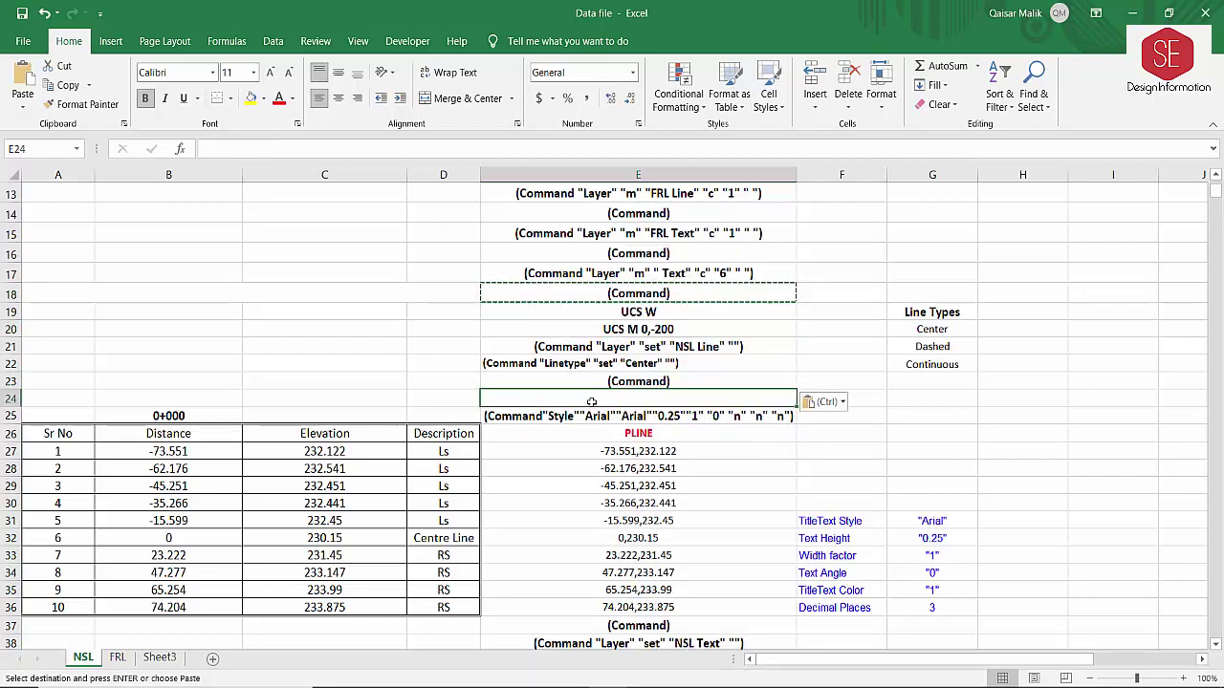
Enter (Command "CELTSCALE" "0.20") in E24 to set linetype scale 0.20.
key("Escape")
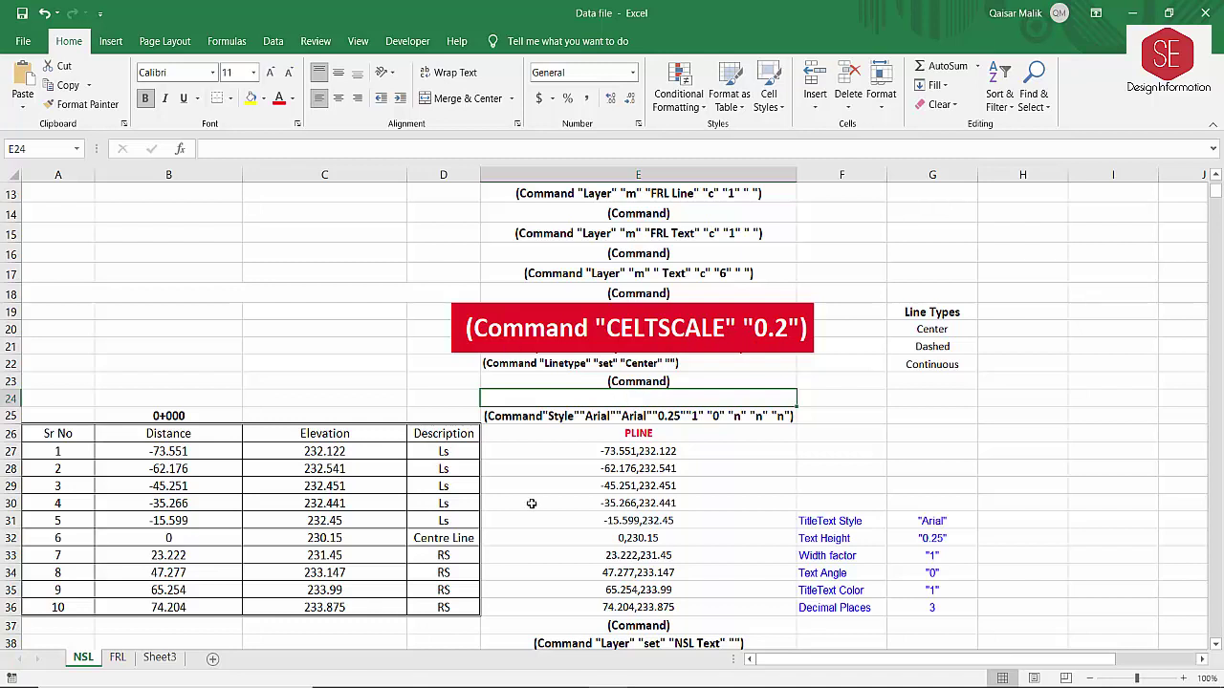
type("(Command \"CELTSCALE\" \"0.20")
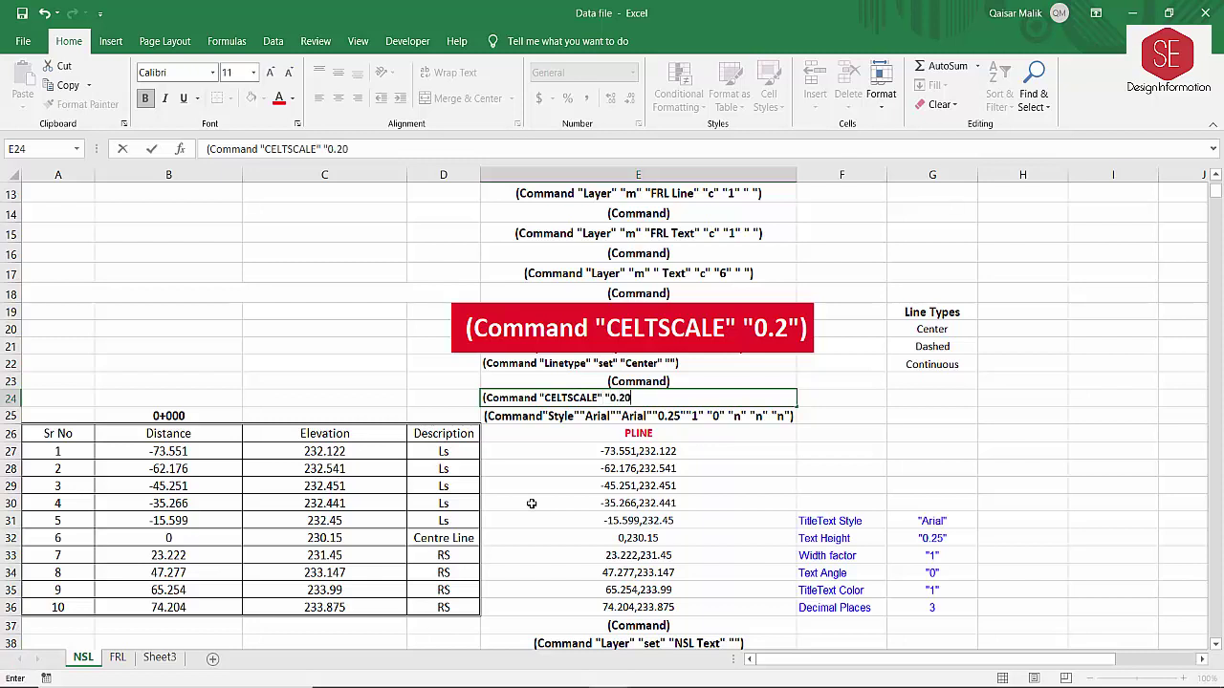
key("Return")
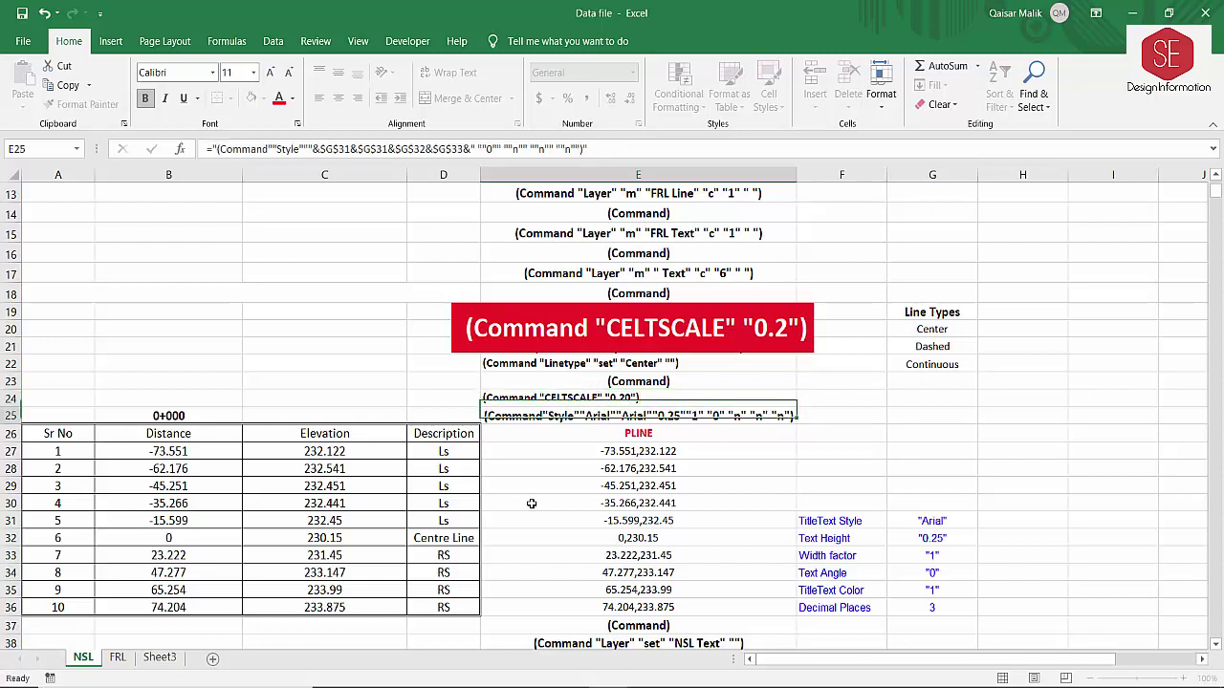
Insert a blank row 25 below the CELTSCALE command line.
left_click(613, 338)
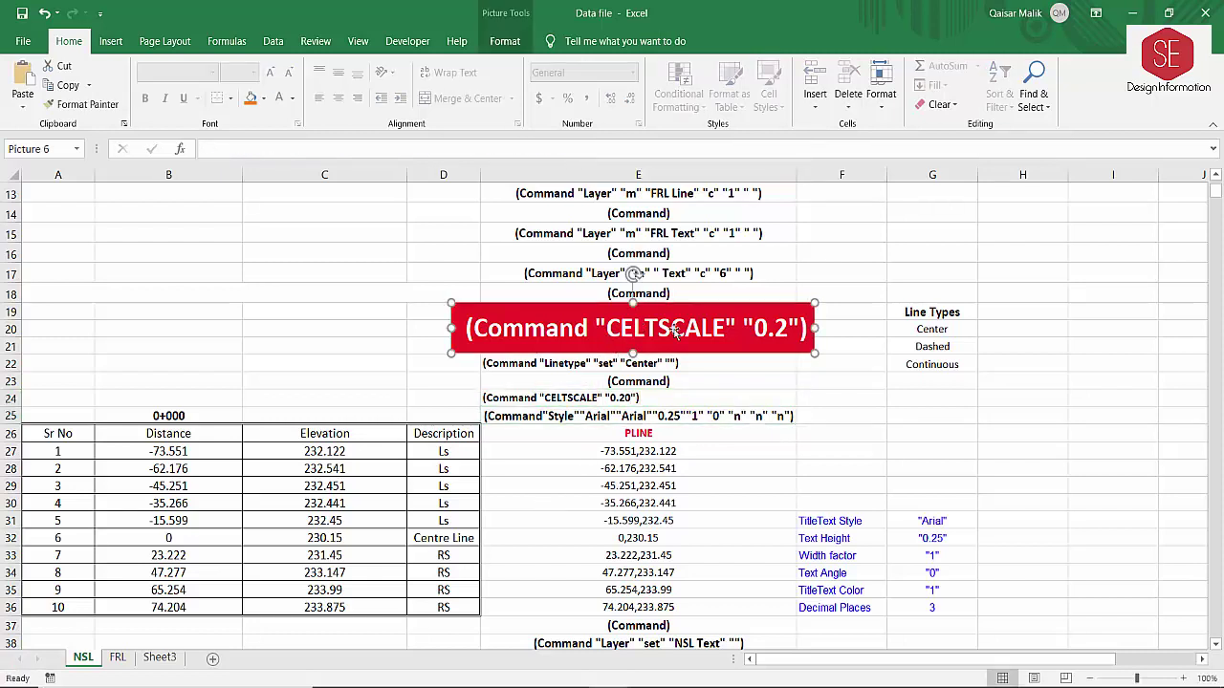
key("Escape")
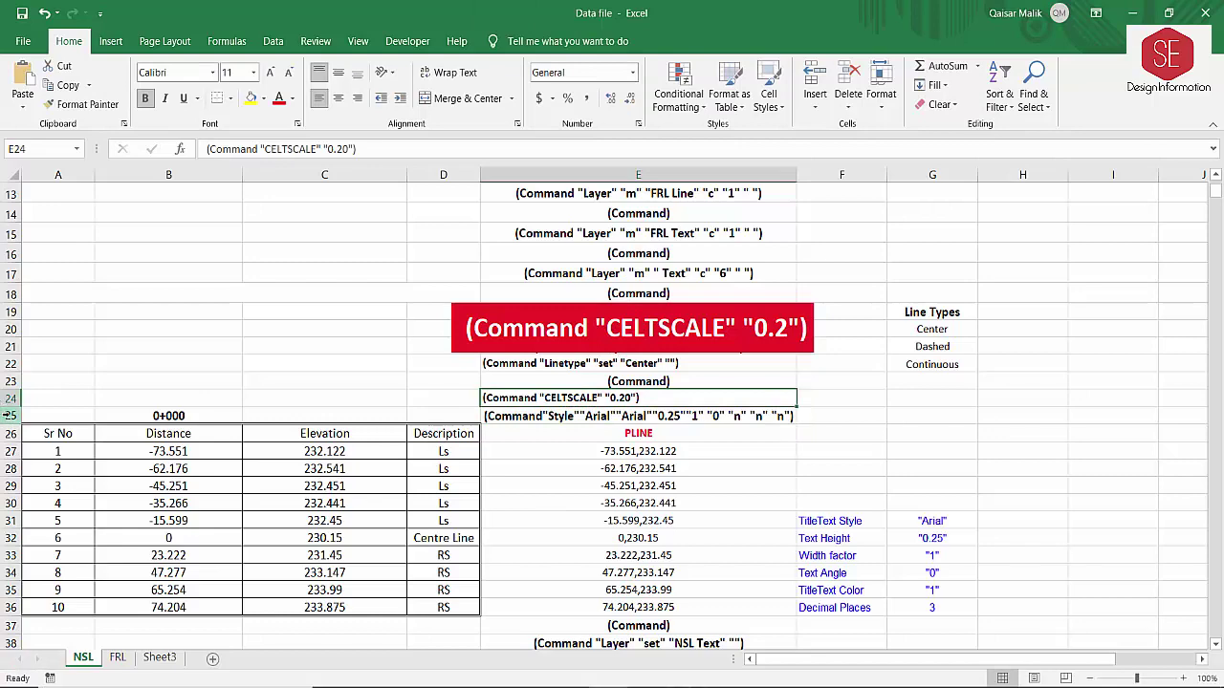
left_click(10, 415)
right_click(10, 415)
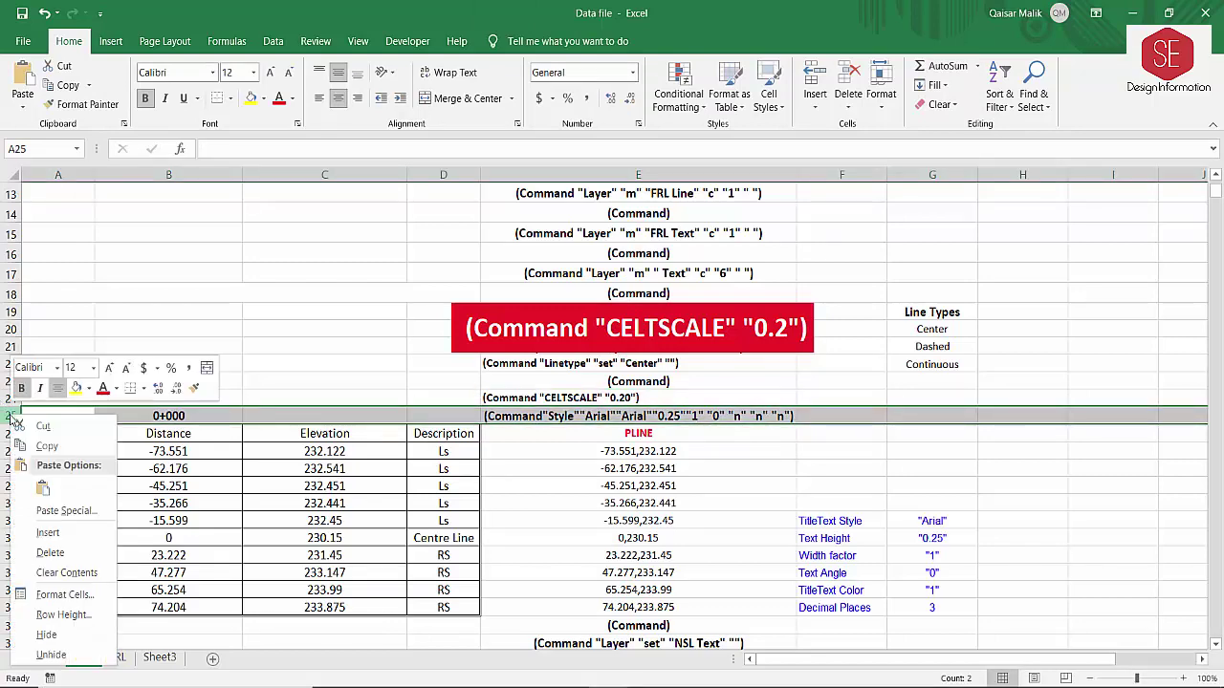
left_click(48, 533)
Copy the (Command) line from E23 into the new cell E25.
left_click(549, 397)
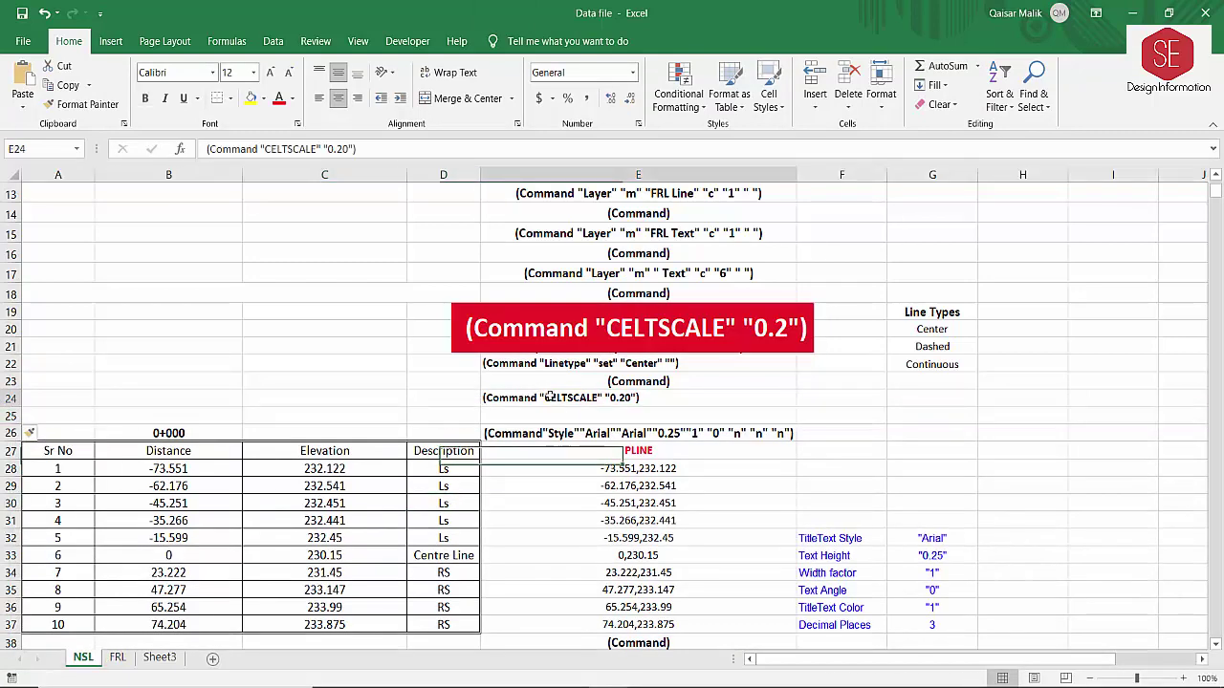
left_click(635, 381)
right_click(636, 381)
left_click(669, 316)
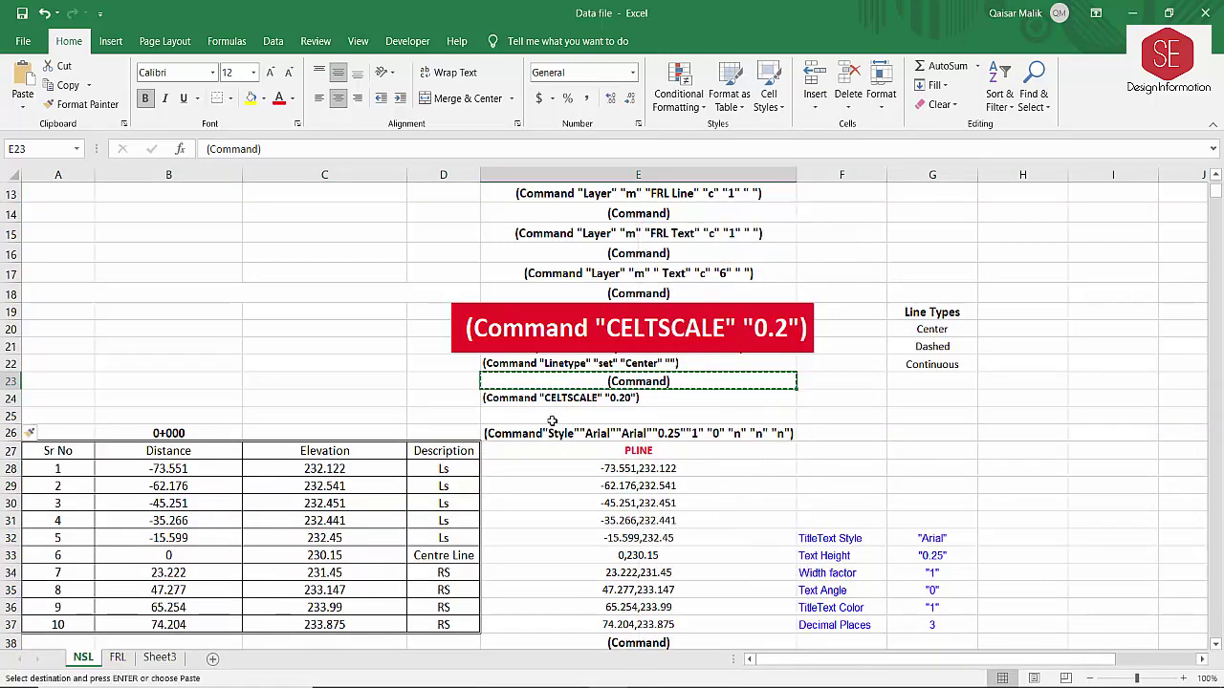
left_click(552, 420)
right_click(551, 421)
left_click(588, 104)
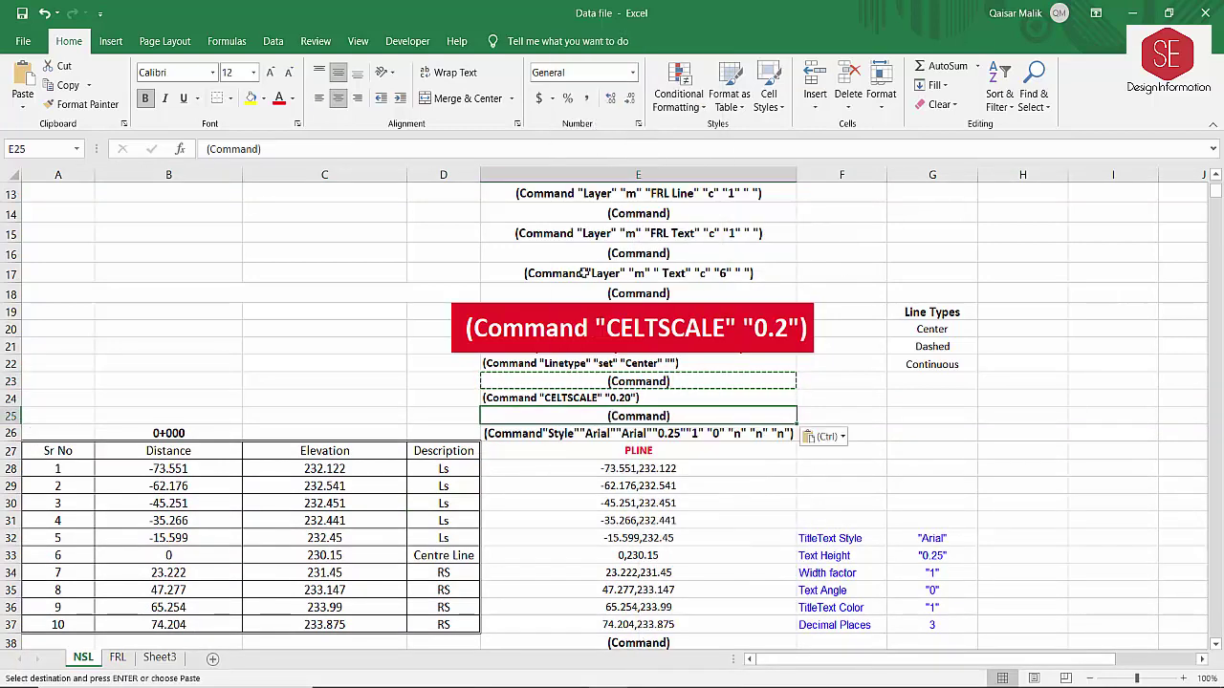
key("Down")
key("Down")
Delete the red CELTSCALE picture and select the command cells E21 to E25.
left_click(697, 330)
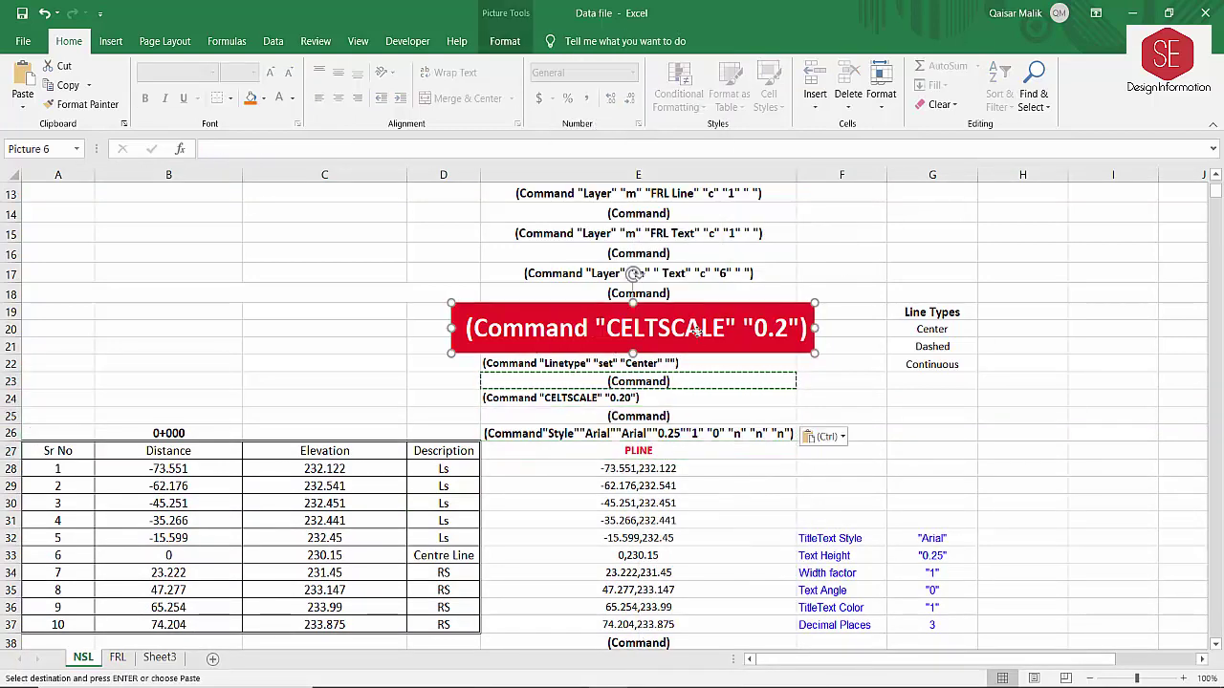
key("Delete")
left_click(764, 413)
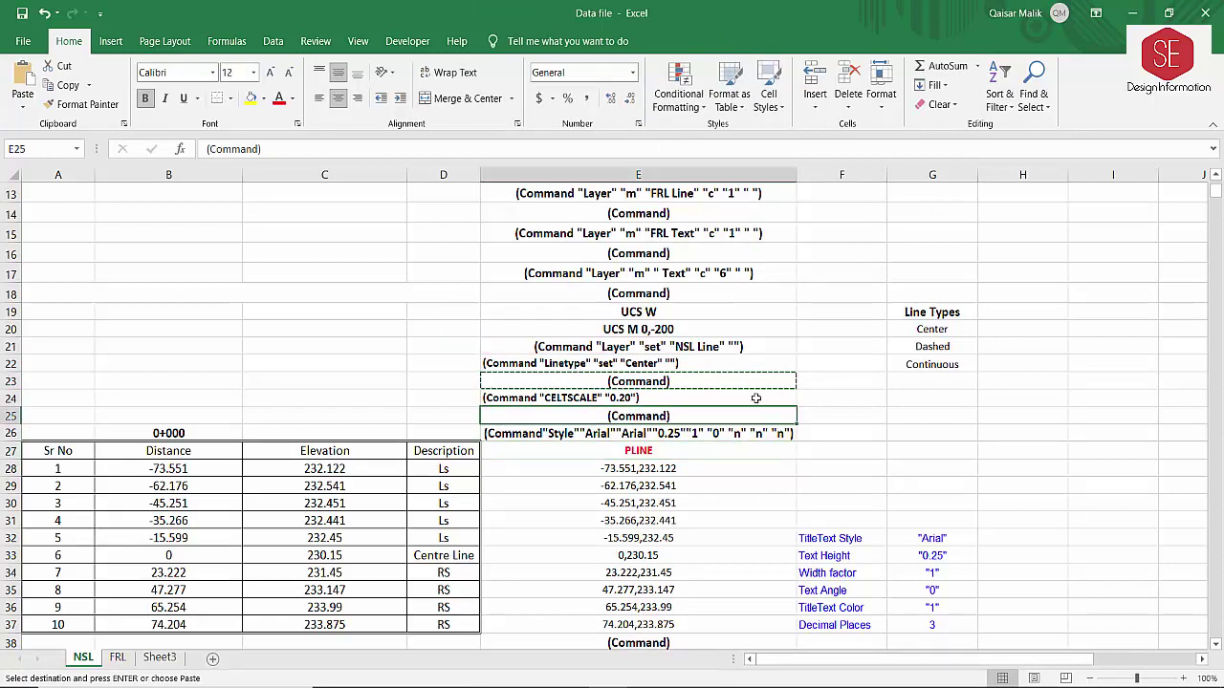
key("Escape")
left_click_drag(665, 349, 658, 409)
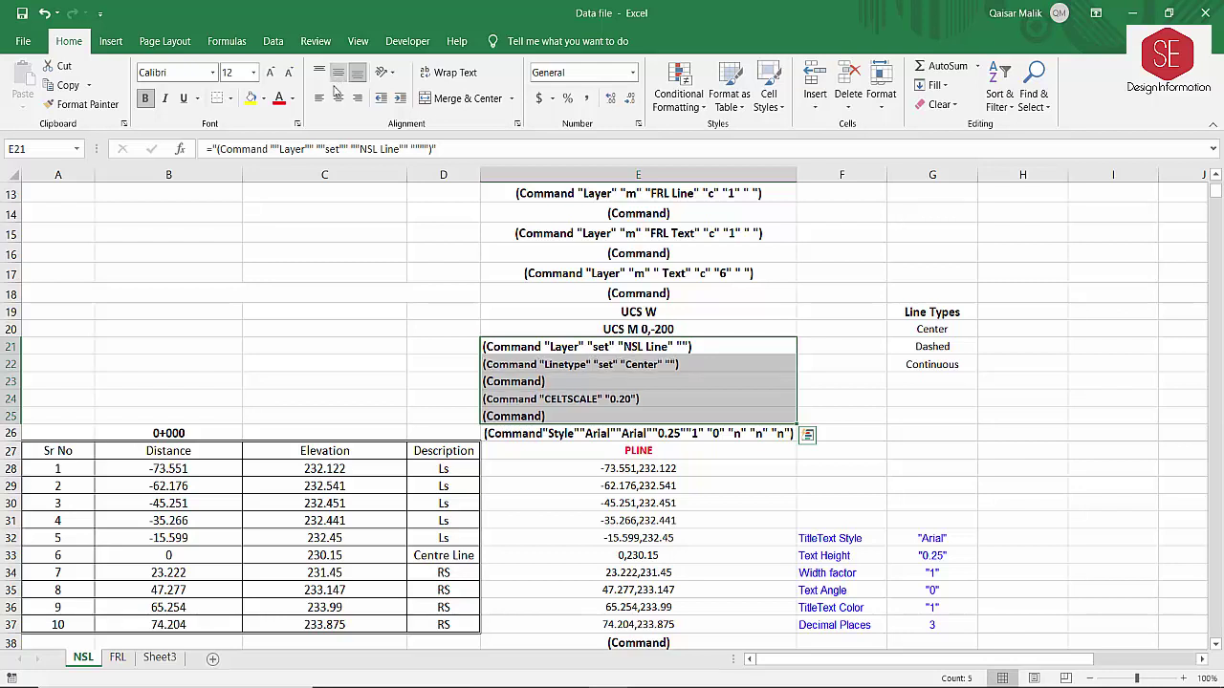
Centre-align the command lines in E21 to E25.
left_click(337, 104)
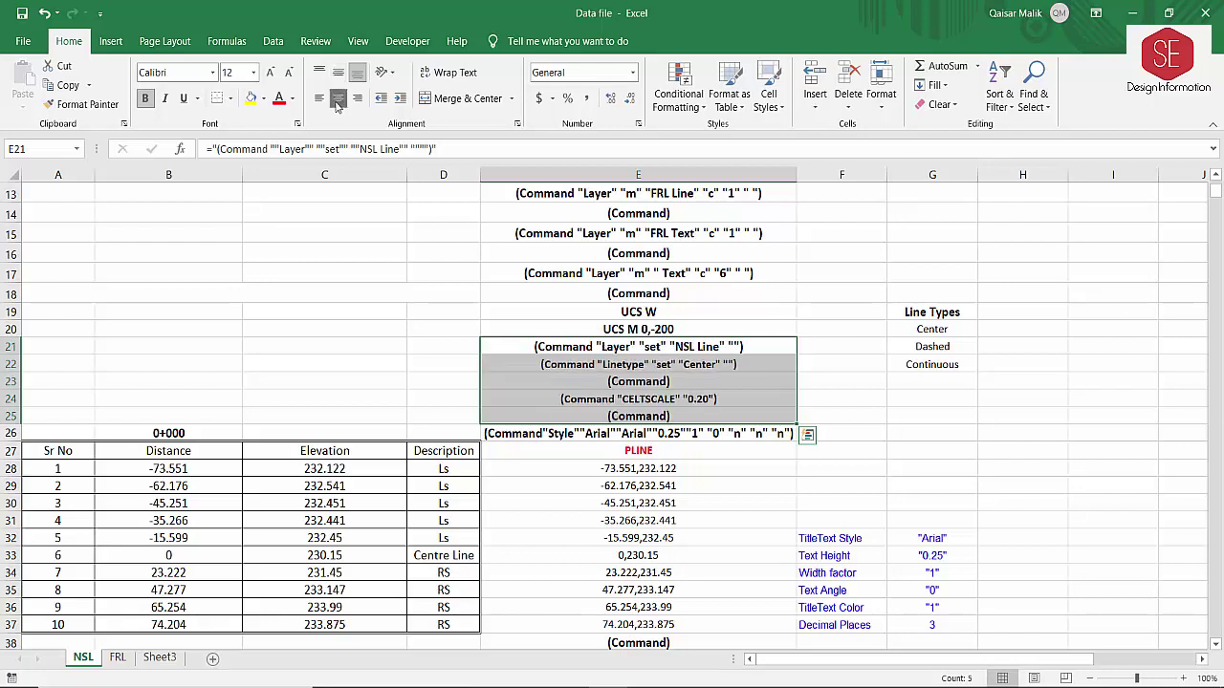
left_click(612, 379)
key("Up")
key("Up")
key("Down")
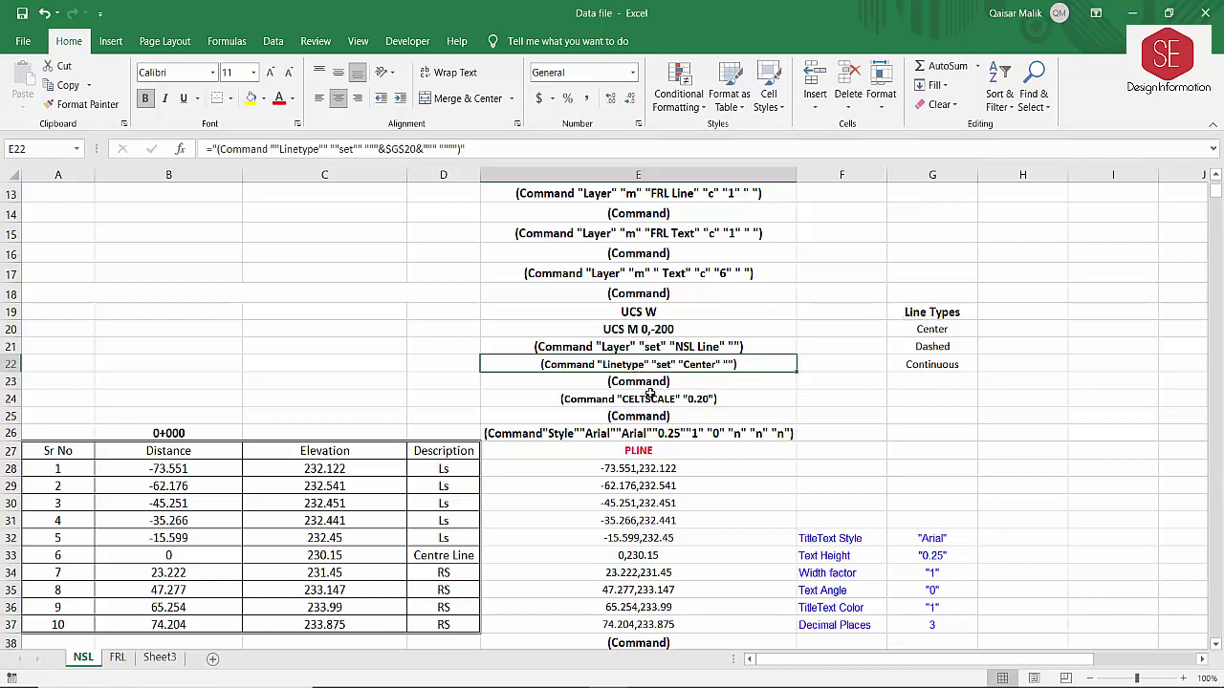
key("Down")
key("Down")
key("Down")
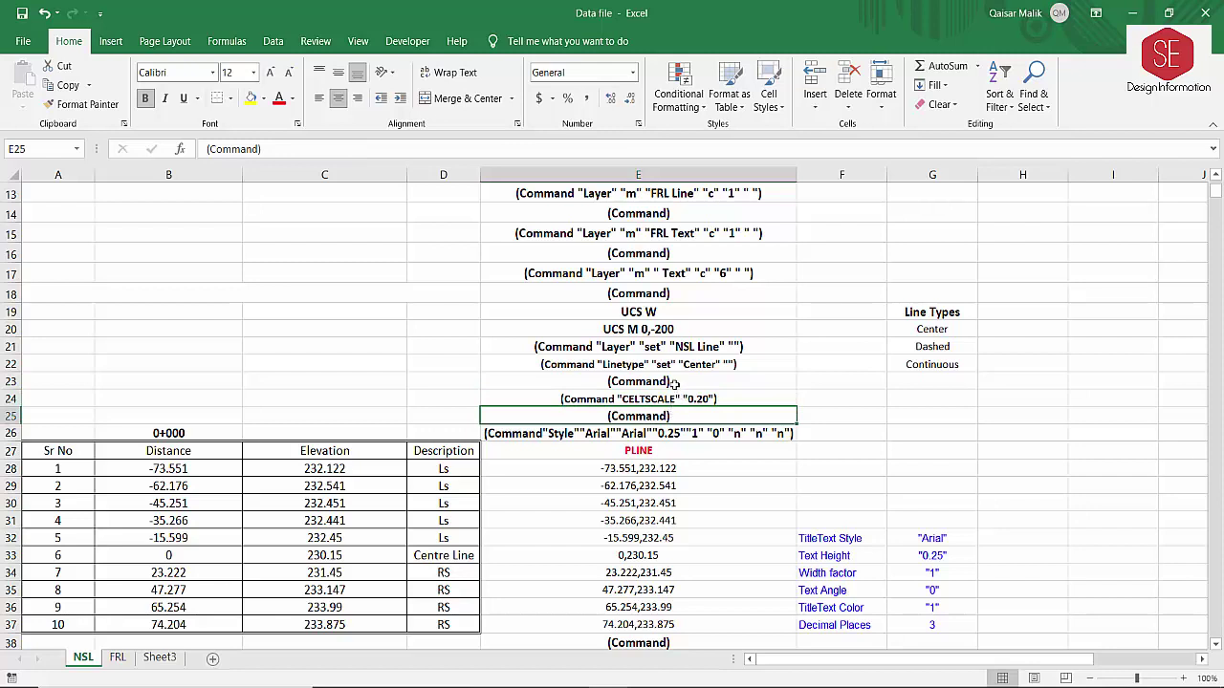
Copy the whole command column from E5 to E50.
scroll(674, 384, "up", 3)
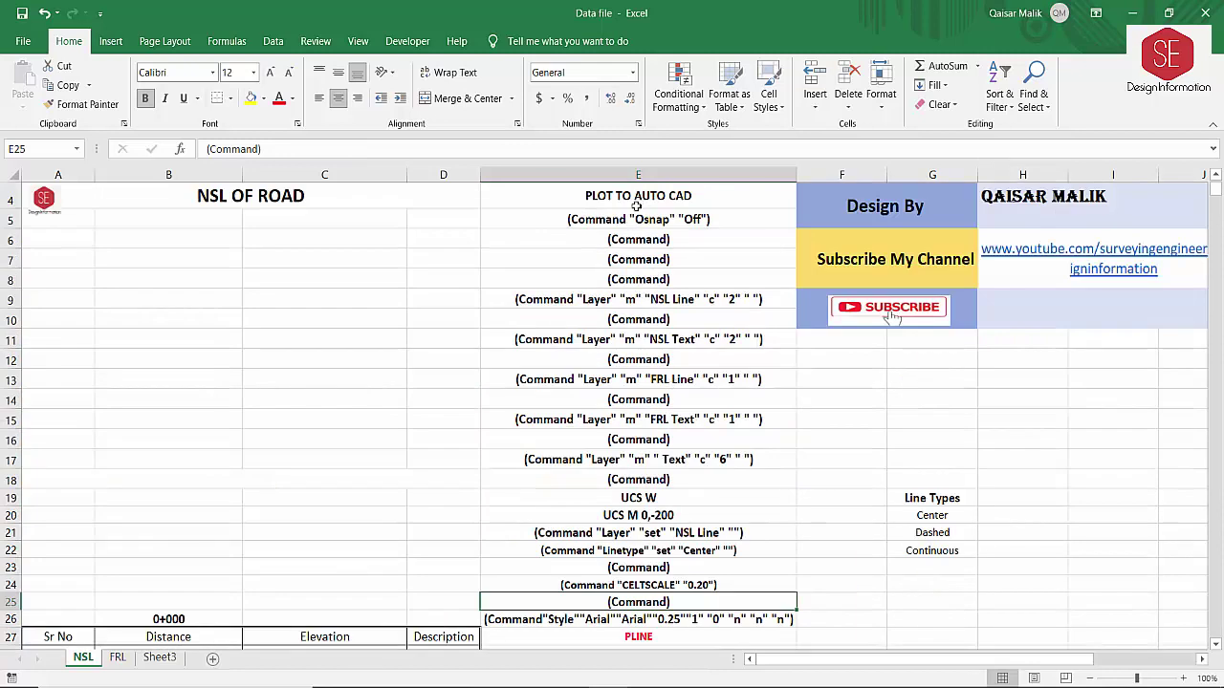
left_click_drag(636, 218, 793, 619)
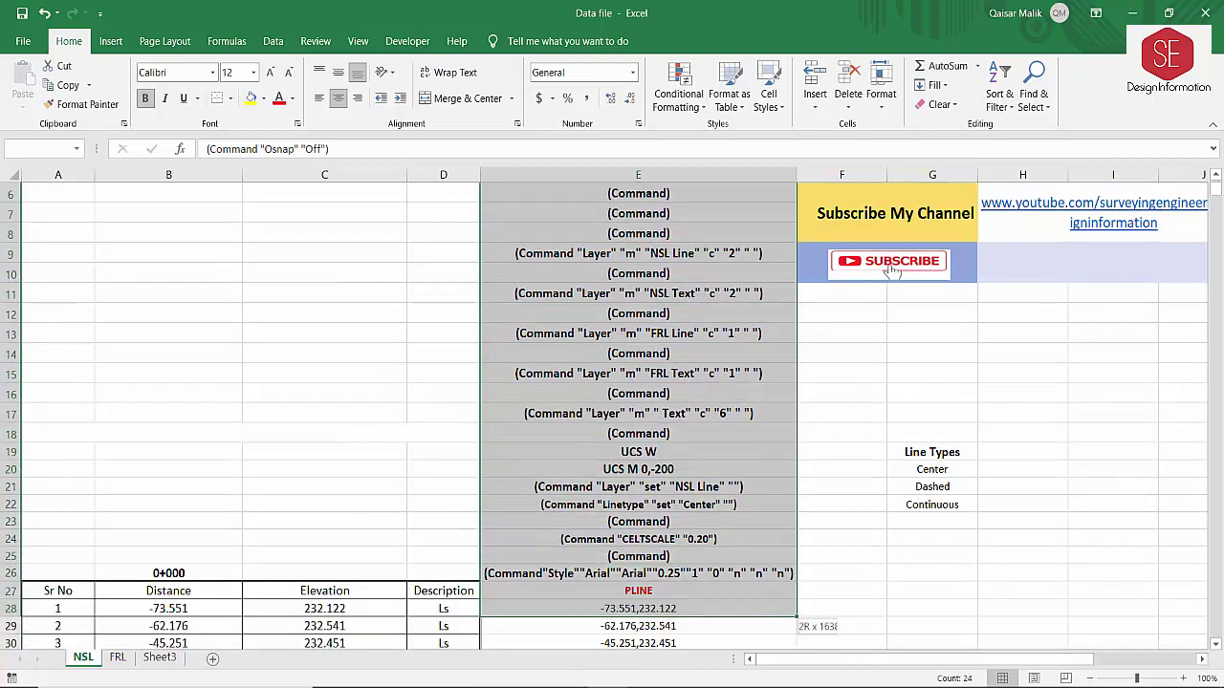
mouse_move(795, 620)
left_mouse_down()
mouse_move(606, 475)
mouse_move(795, 598)
left_mouse_up()
right_click(608, 481)
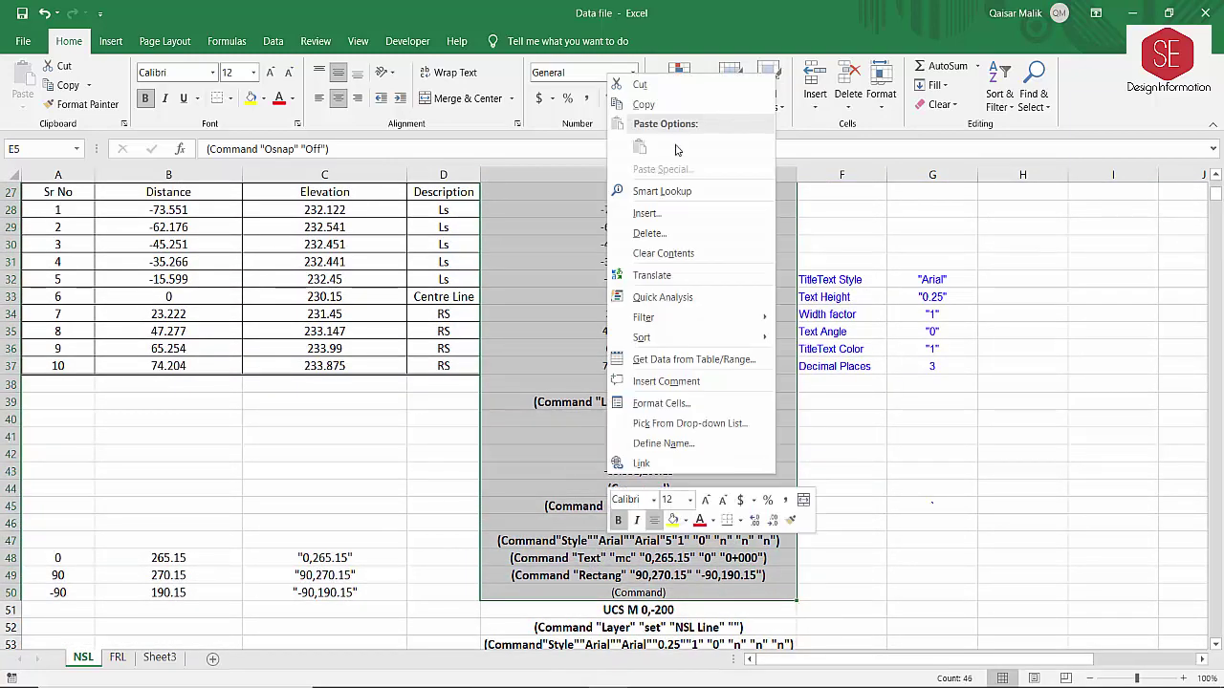
left_click(643, 104)
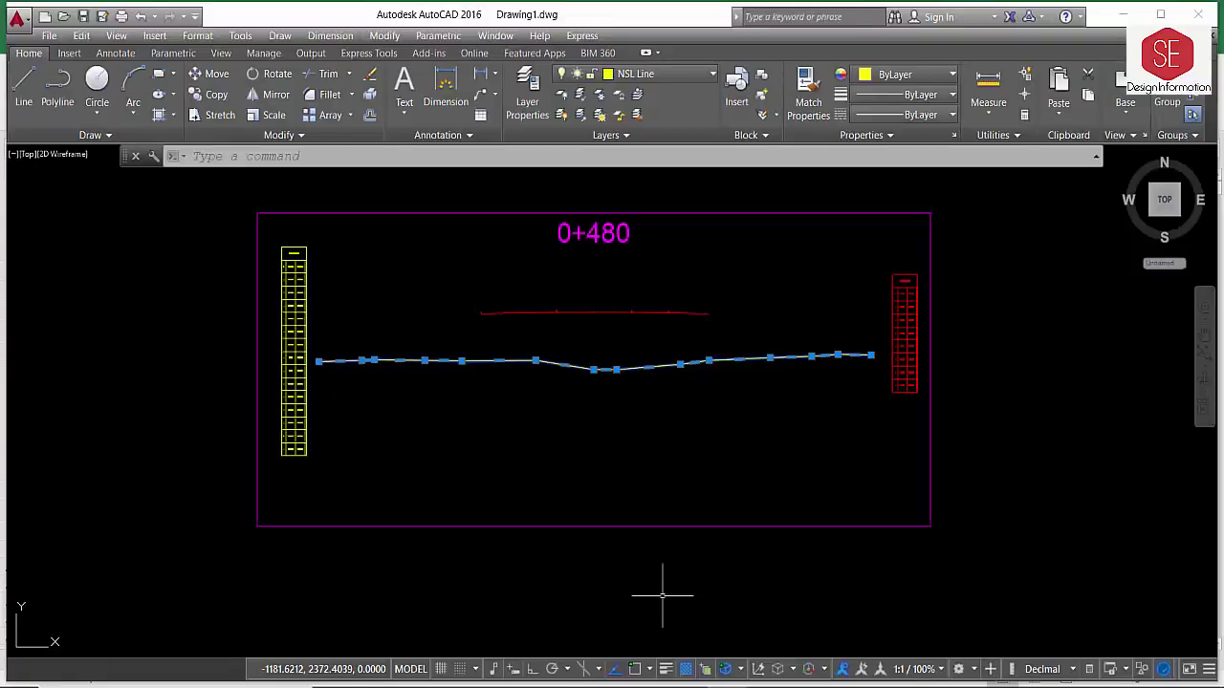
Start a new acad-template drawing and paste the copied commands to draw the sections.
left_click(45, 17)
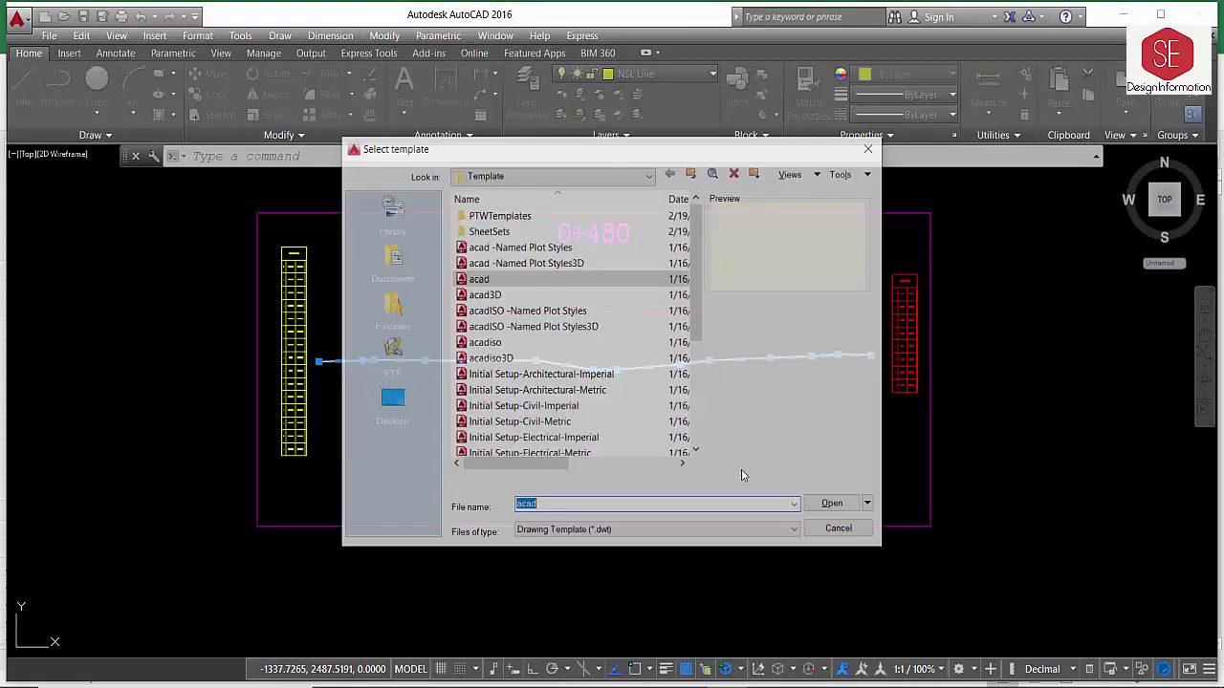
left_click(831, 505)
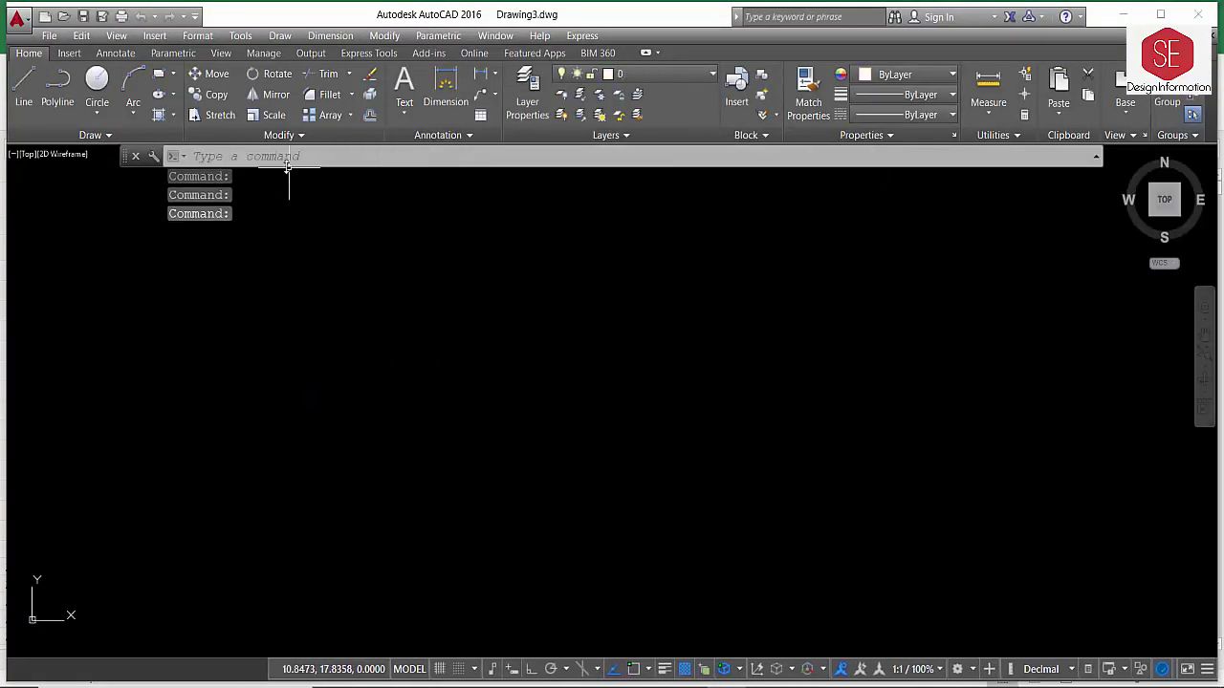
right_click(245, 160)
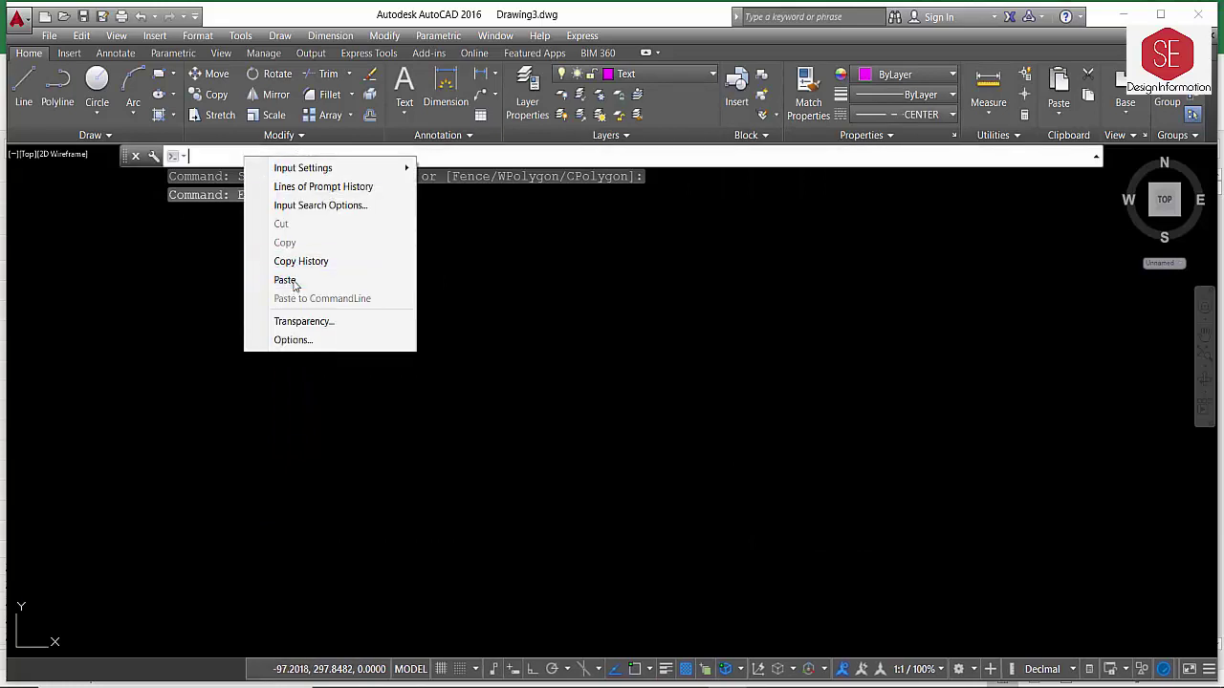
left_click(287, 280)
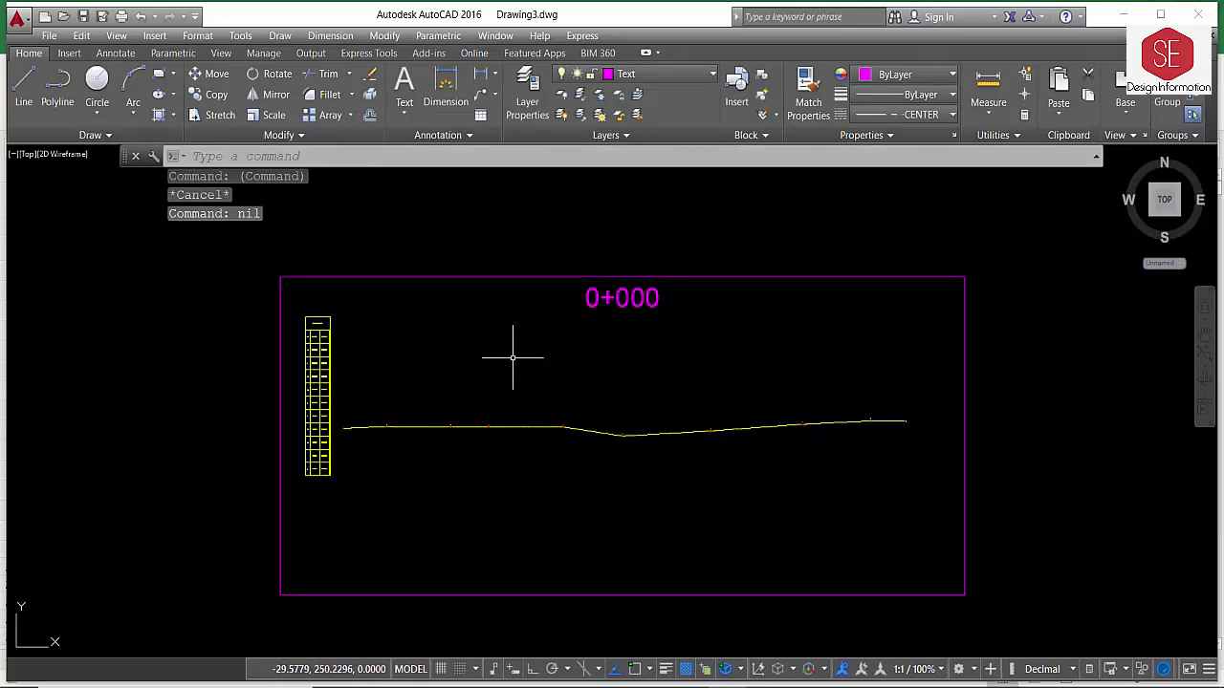
scroll(477, 438, "up", 3)
scroll(503, 405, "up", 2)
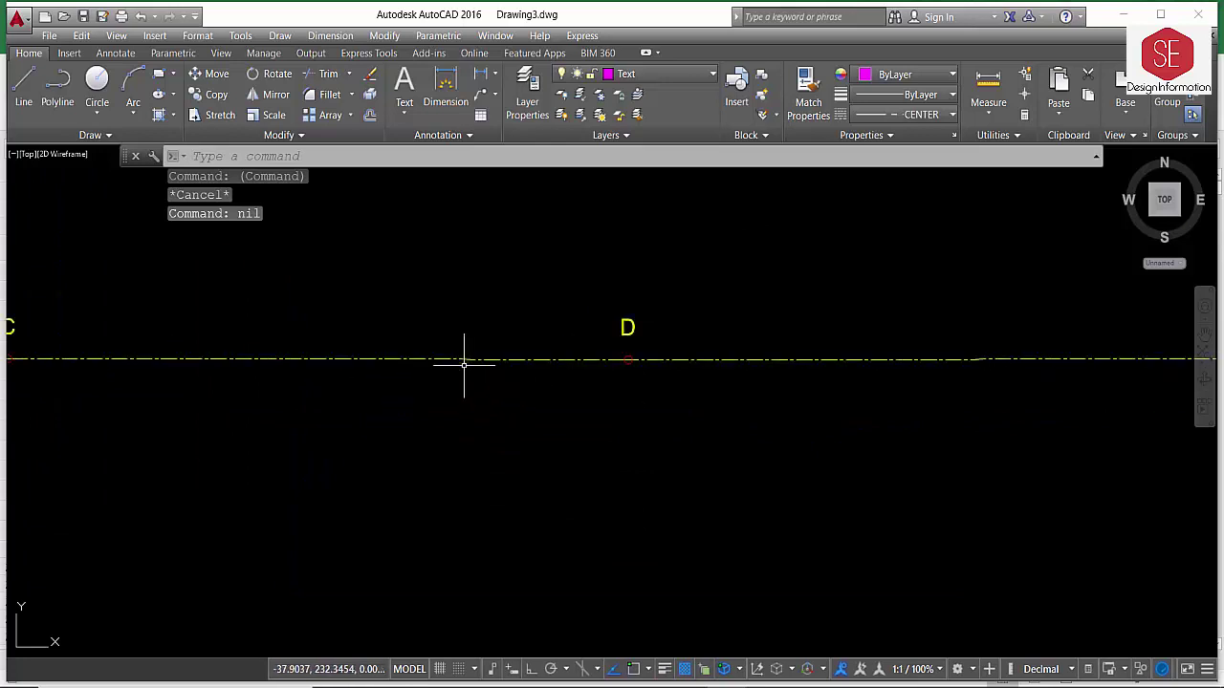
scroll(465, 360, "up", 2)
Give the NSL profile line the CENTER linetype.
left_click(601, 348)
scroll(656, 350, "down", 2)
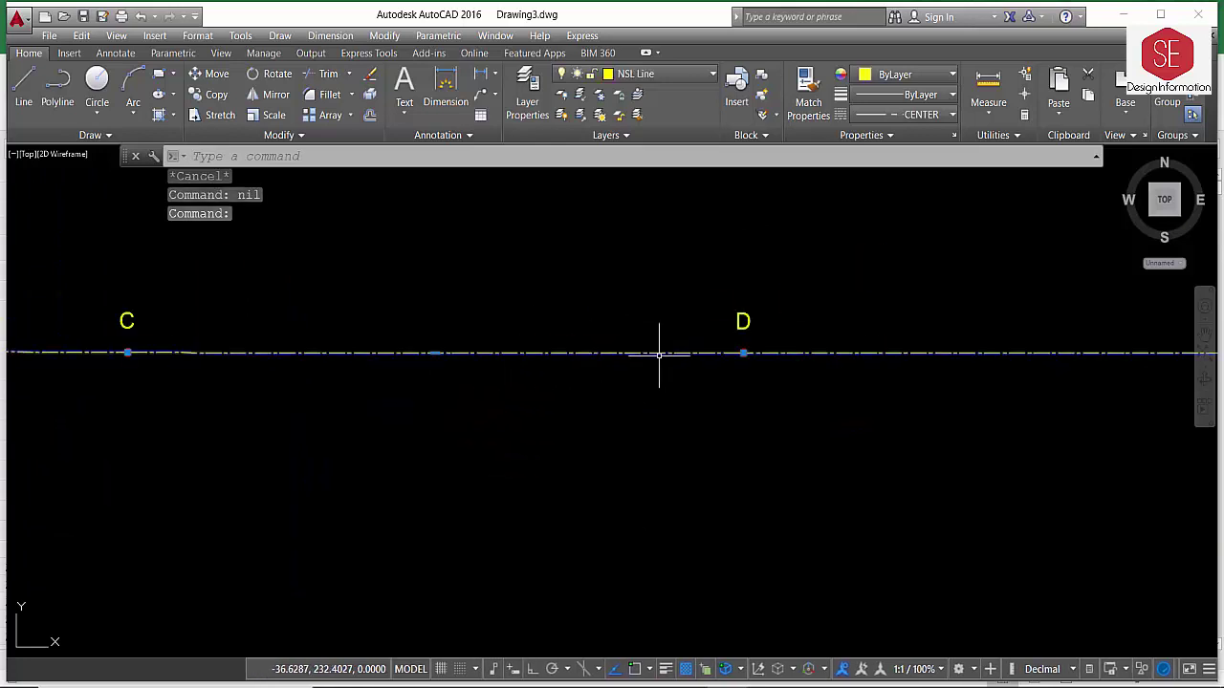
scroll(536, 349, "down", 2)
scroll(536, 350, "down", 2)
left_click(920, 115)
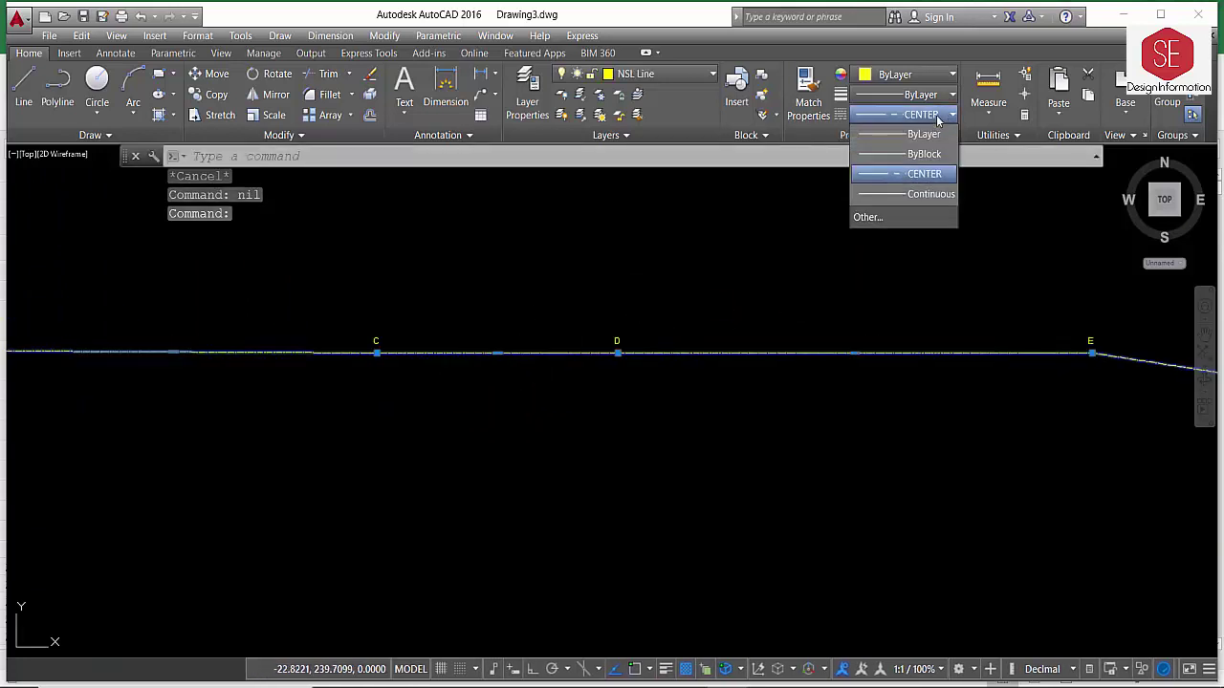
left_click(898, 168)
left_click(772, 344)
scroll(746, 341, "down", 5)
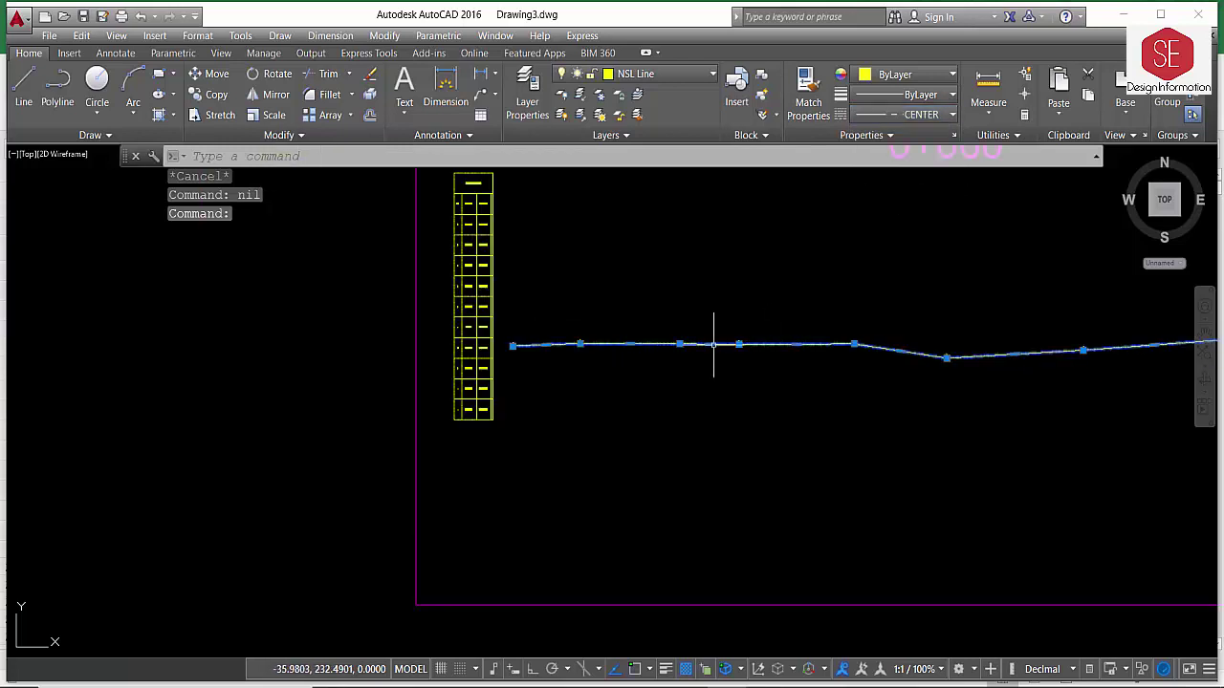
scroll(756, 357, "up", 5)
scroll(806, 341, "down", 4)
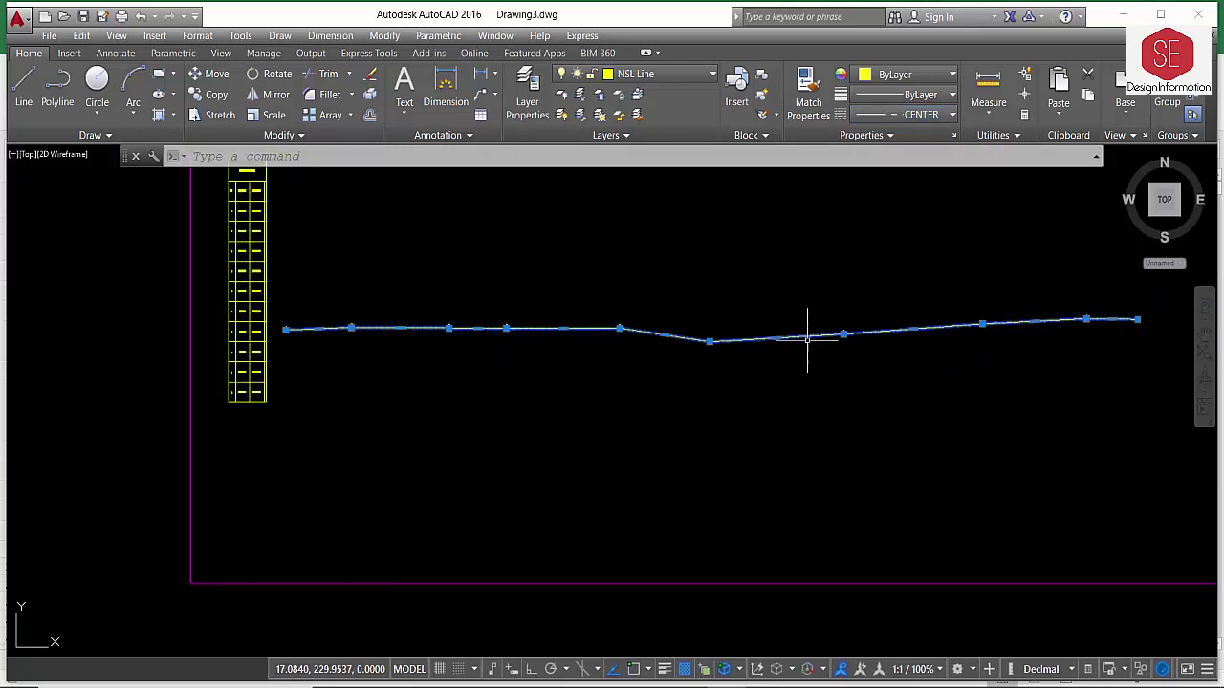
scroll(622, 287, "up", 5)
key("Escape")
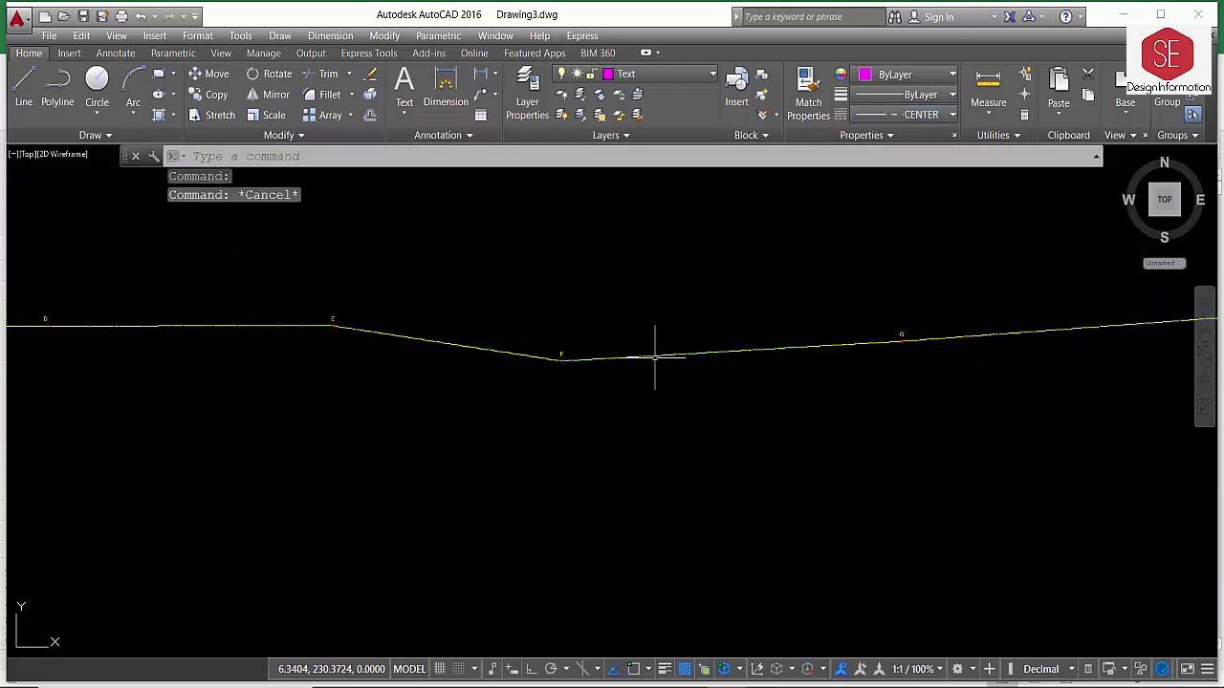
Check the profile polyline's 0.2000 linetype scale in Properties, then return to the Data file workbook.
left_click(649, 354)
type("PROPERTIESCLOSE")
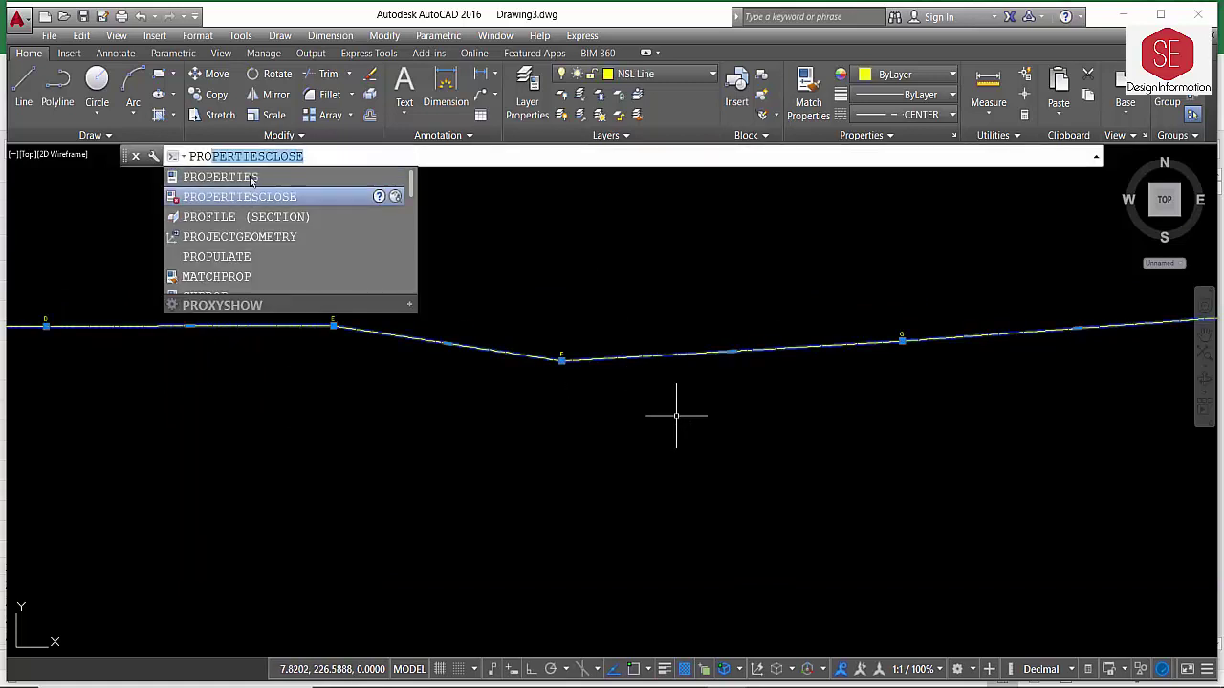
left_click(252, 182)
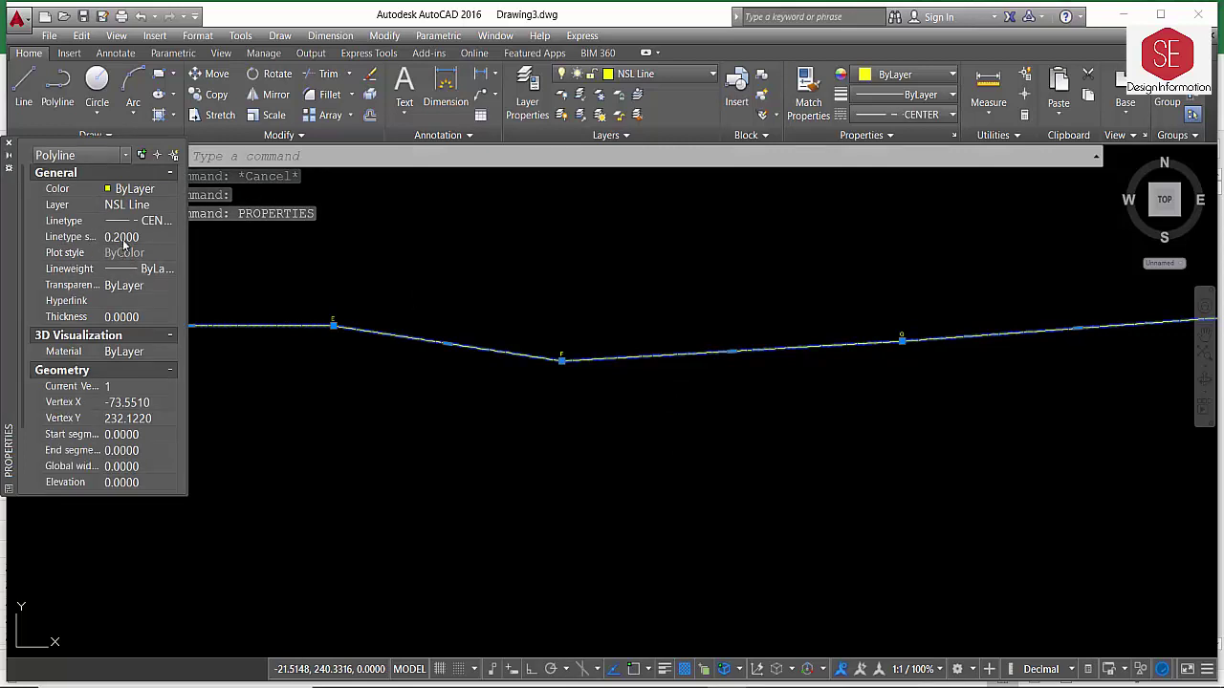
left_click(122, 236)
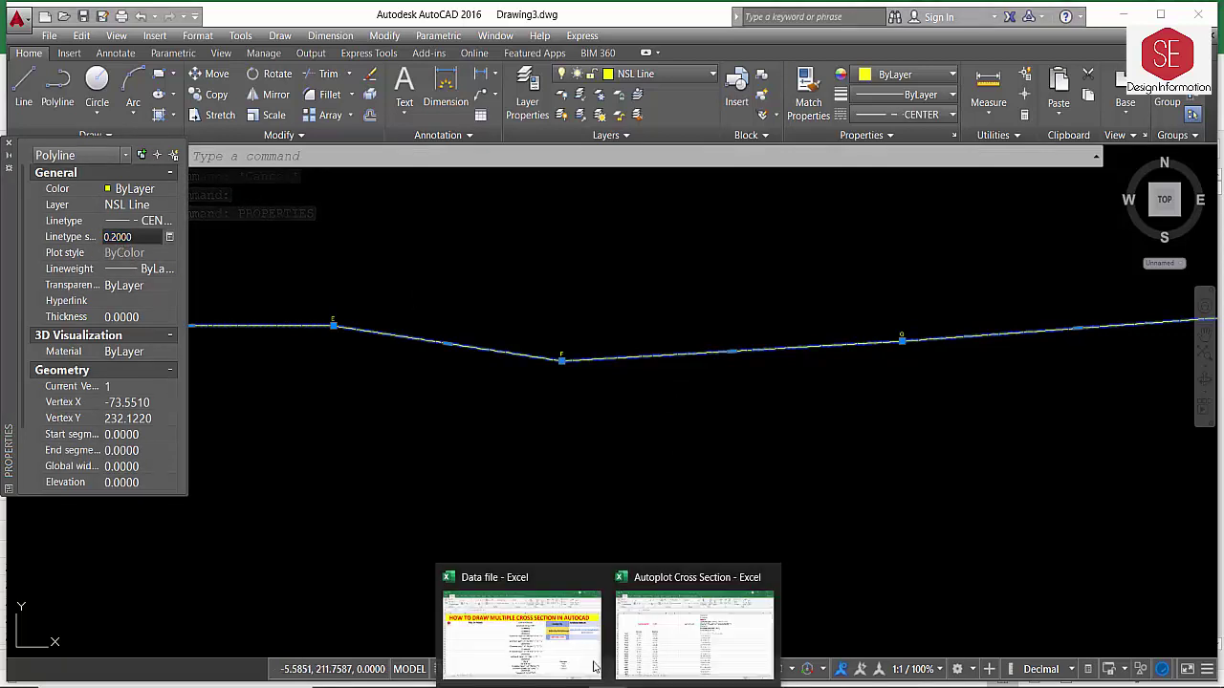
left_click(520, 626)
scroll(687, 470, "down", 5)
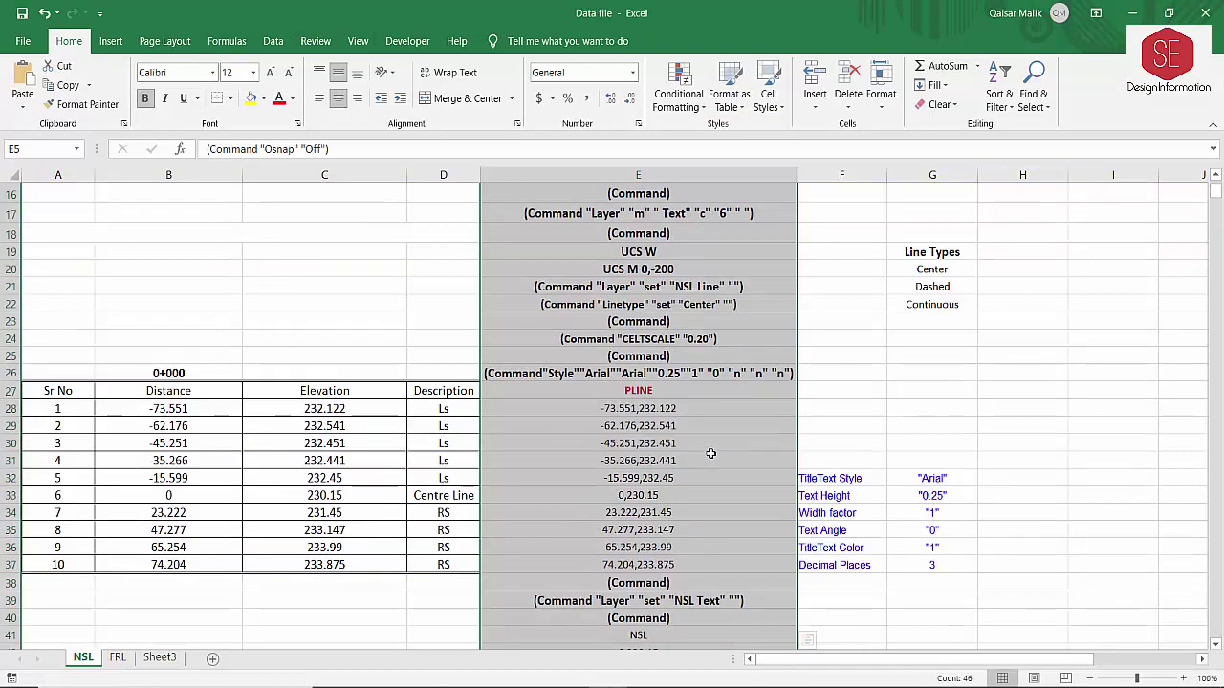
Change the CELTSCALE value in E24 from 0.20 to 0.40.
left_click(651, 339)
double_click(674, 338)
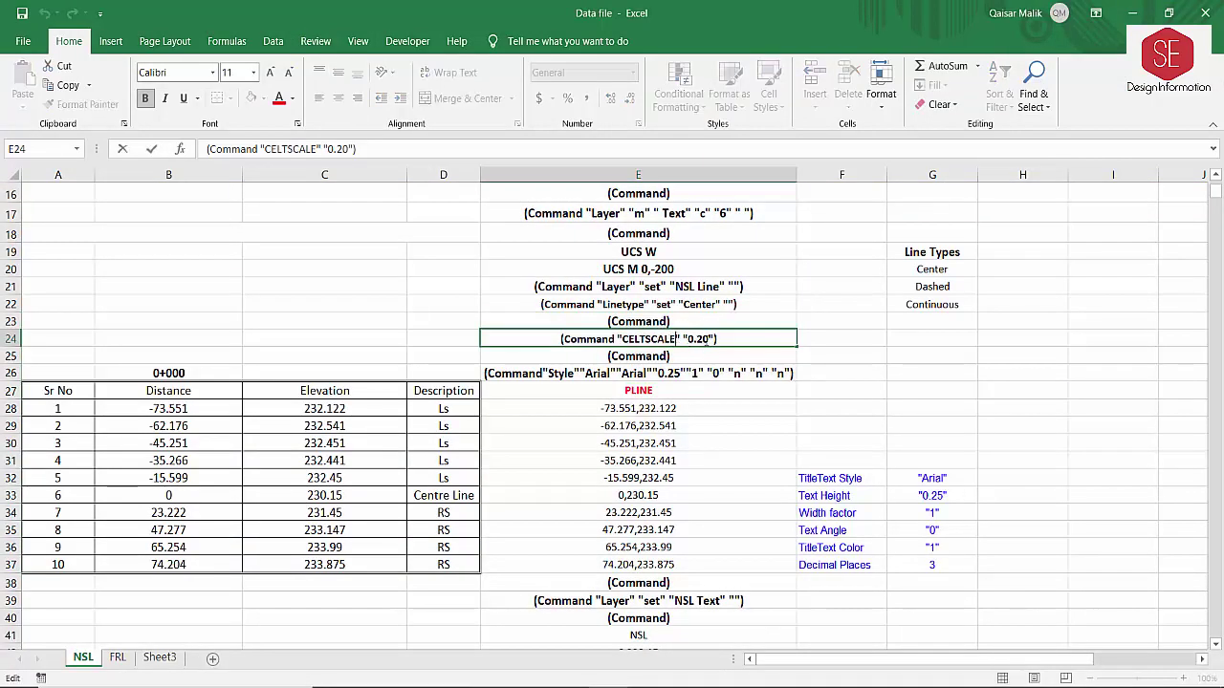
key("Delete")
type("4")
key("Return")
Copy the command cells of column E from E5 downward.
scroll(648, 349, "up", 3)
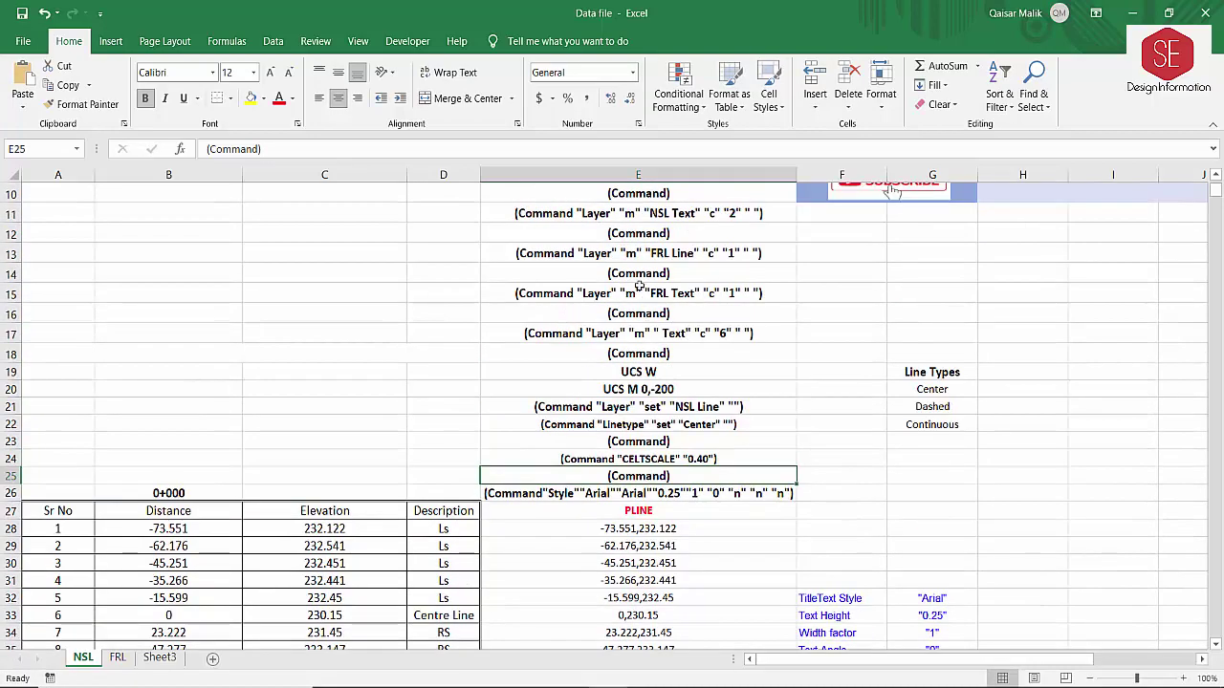
scroll(649, 315, "up", 2)
mouse_move(651, 268)
left_mouse_down()
mouse_move(642, 534)
mouse_move(667, 418)
left_mouse_up()
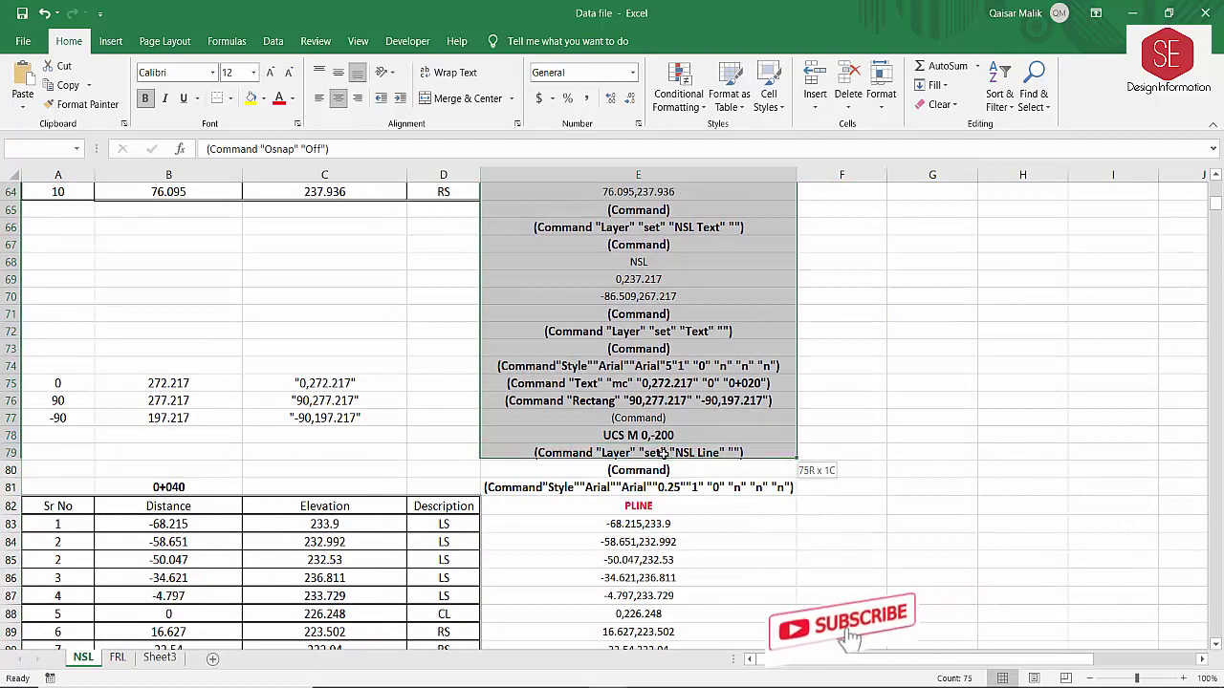
right_click(656, 279)
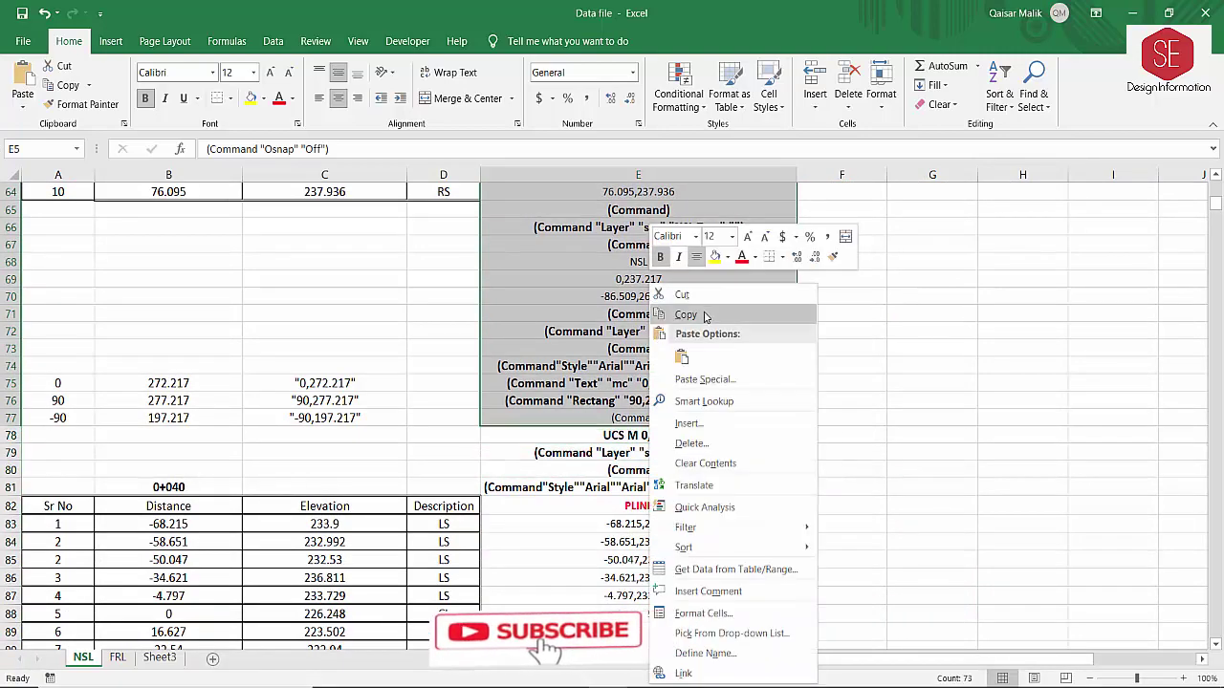
left_click(707, 316)
scroll(765, 363, "up", 15)
scroll(889, 368, "up", 5)
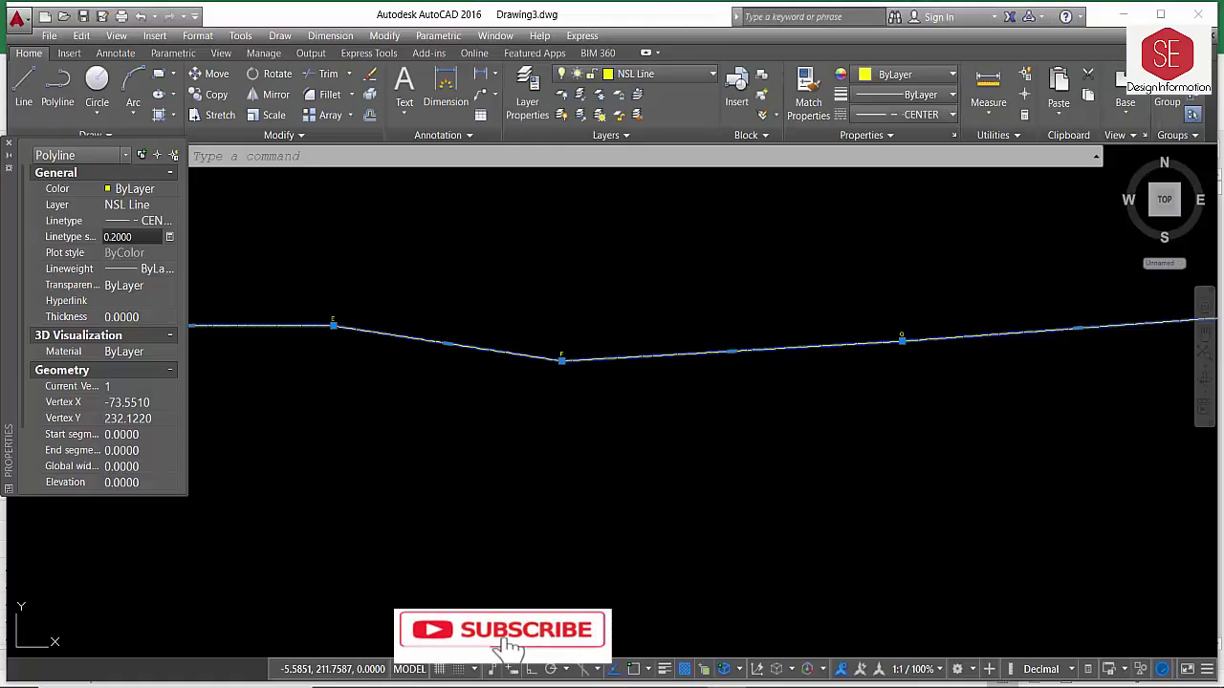
Erase the old drawing and redraw the sections from the pasted Excel commands.
scroll(650, 344, "down", 5)
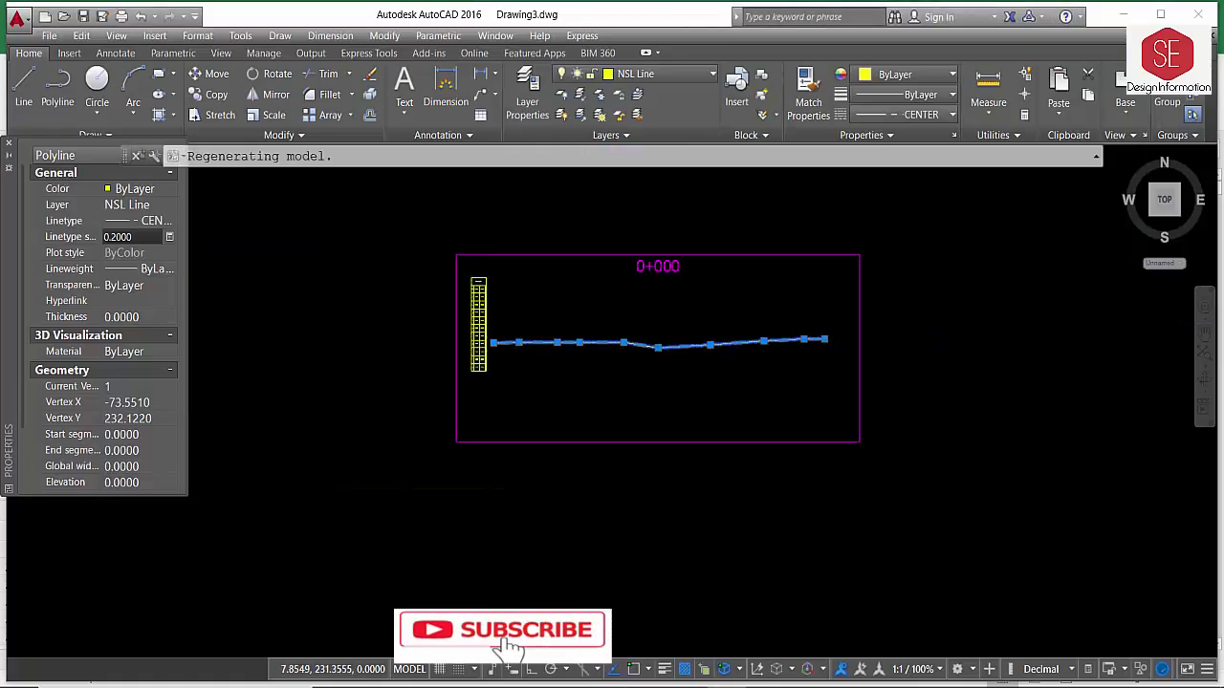
scroll(683, 344, "down", 2)
left_click(801, 256)
left_click(504, 442)
type("e")
key("Return")
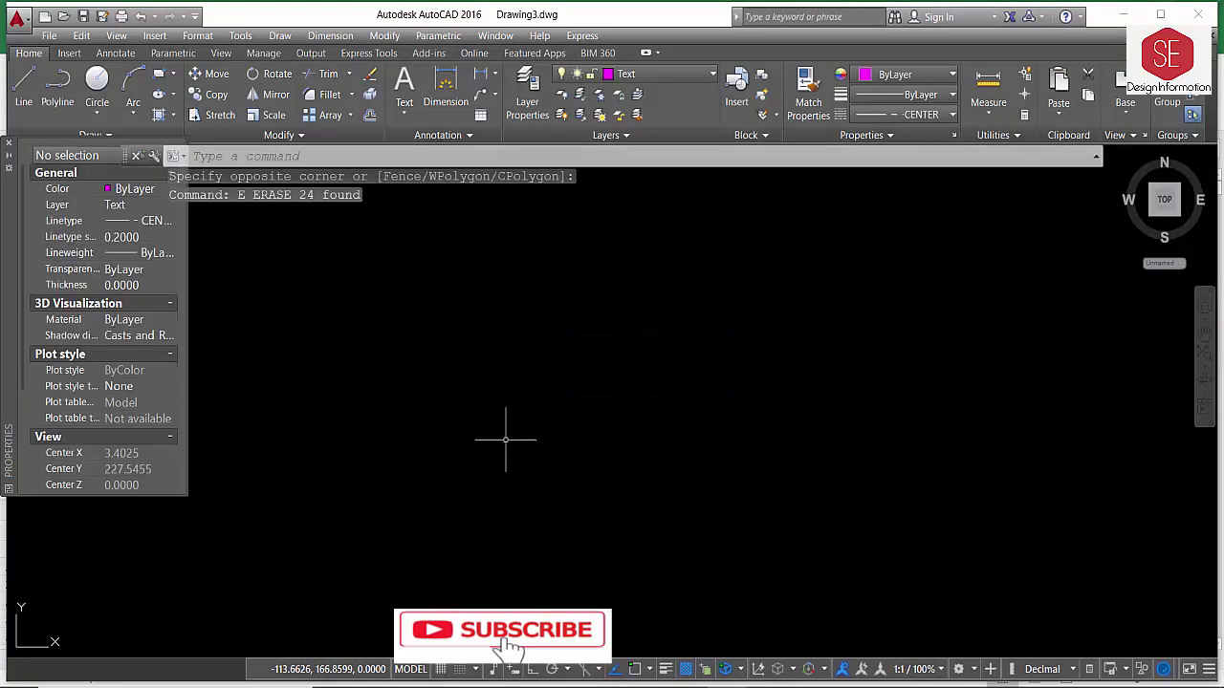
right_click(360, 156)
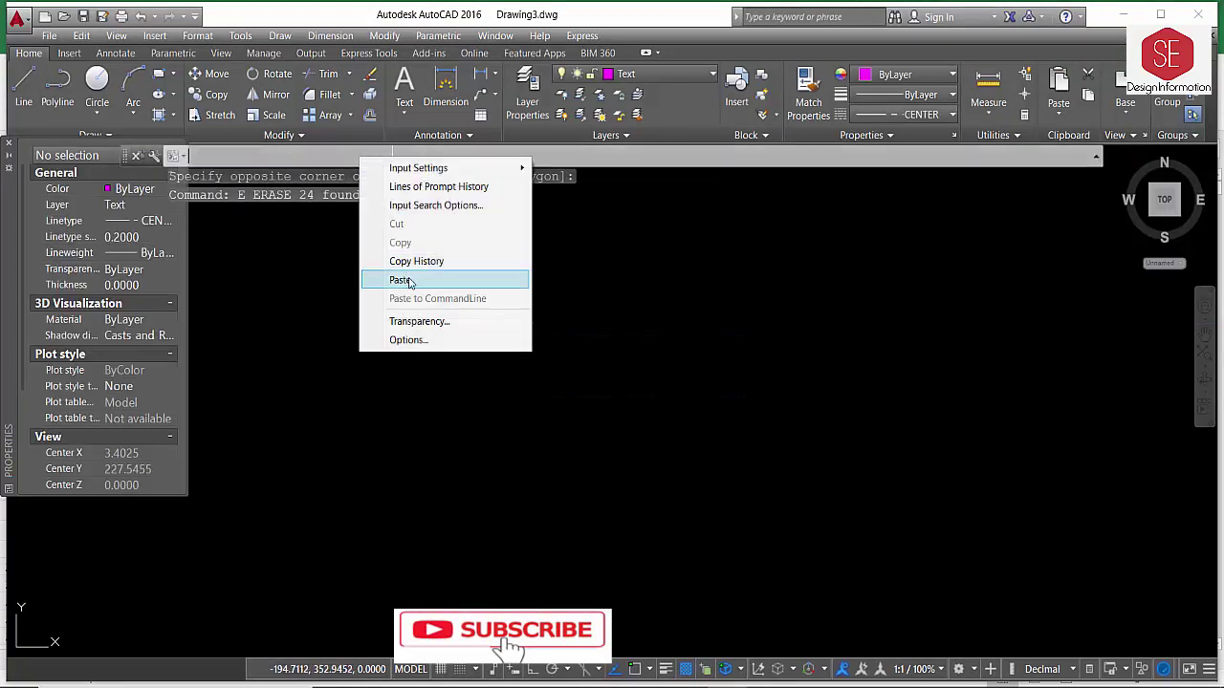
left_click(412, 277)
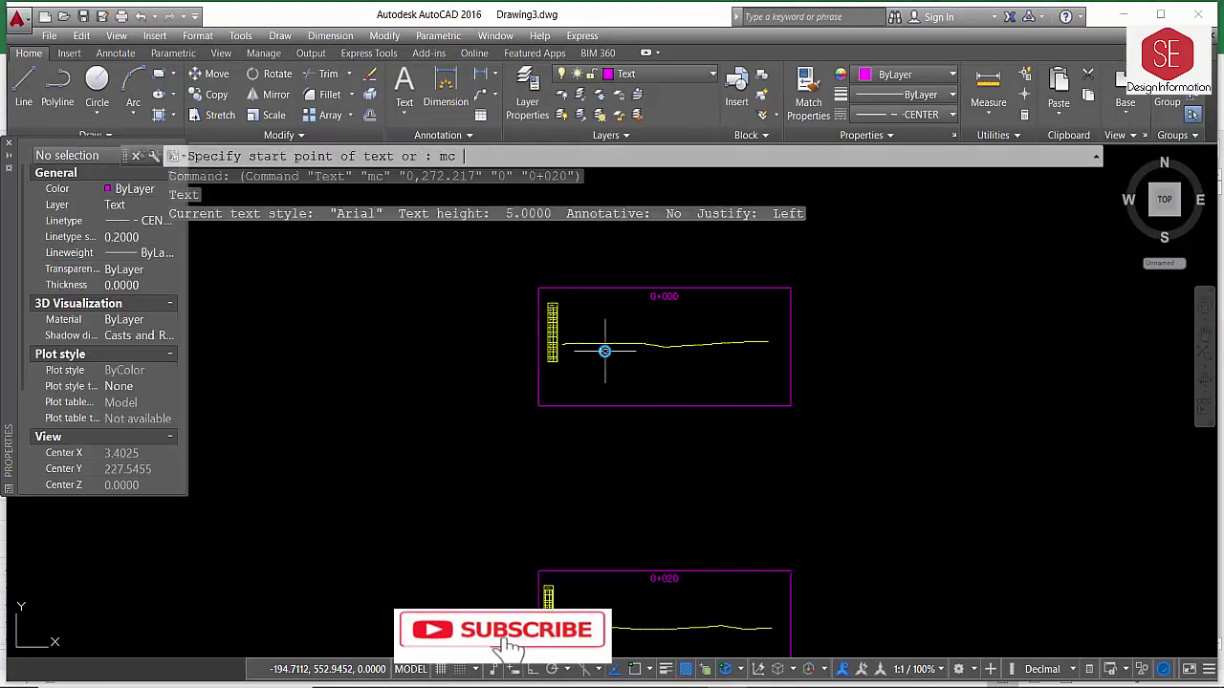
scroll(630, 337, "up", 4)
scroll(630, 337, "up", 2)
scroll(606, 373, "up", 2)
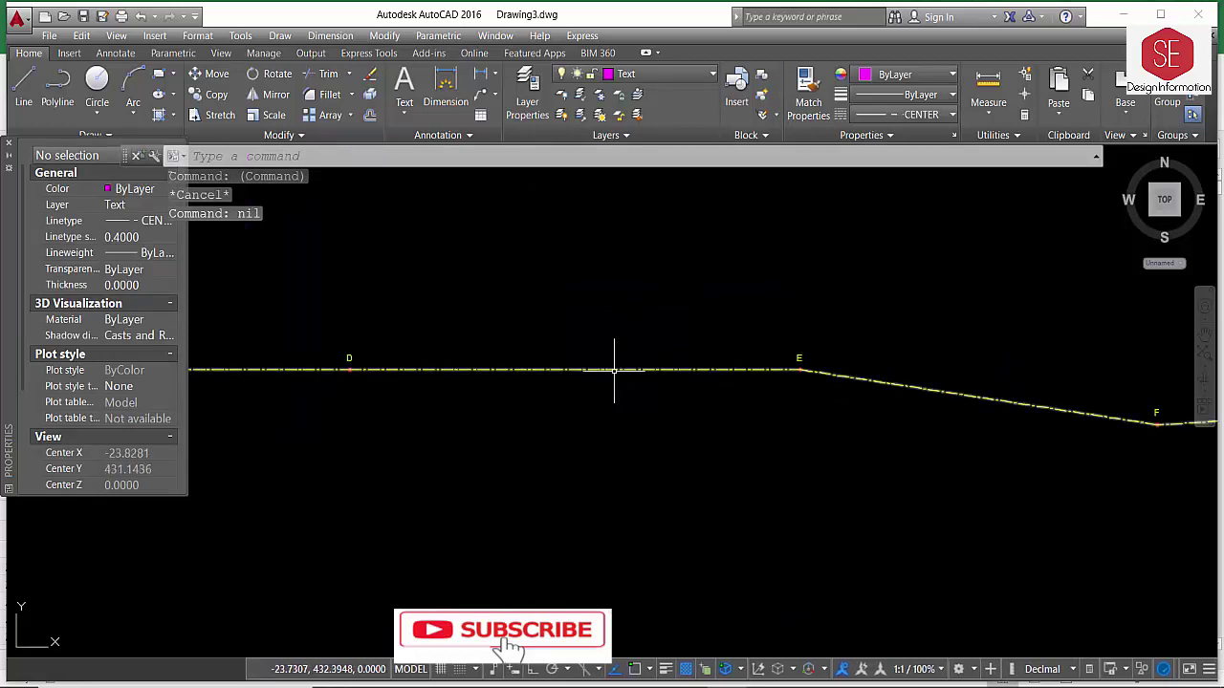
Set the default linetype scale for new objects to 0.5.
left_click(601, 369)
left_click(137, 238)
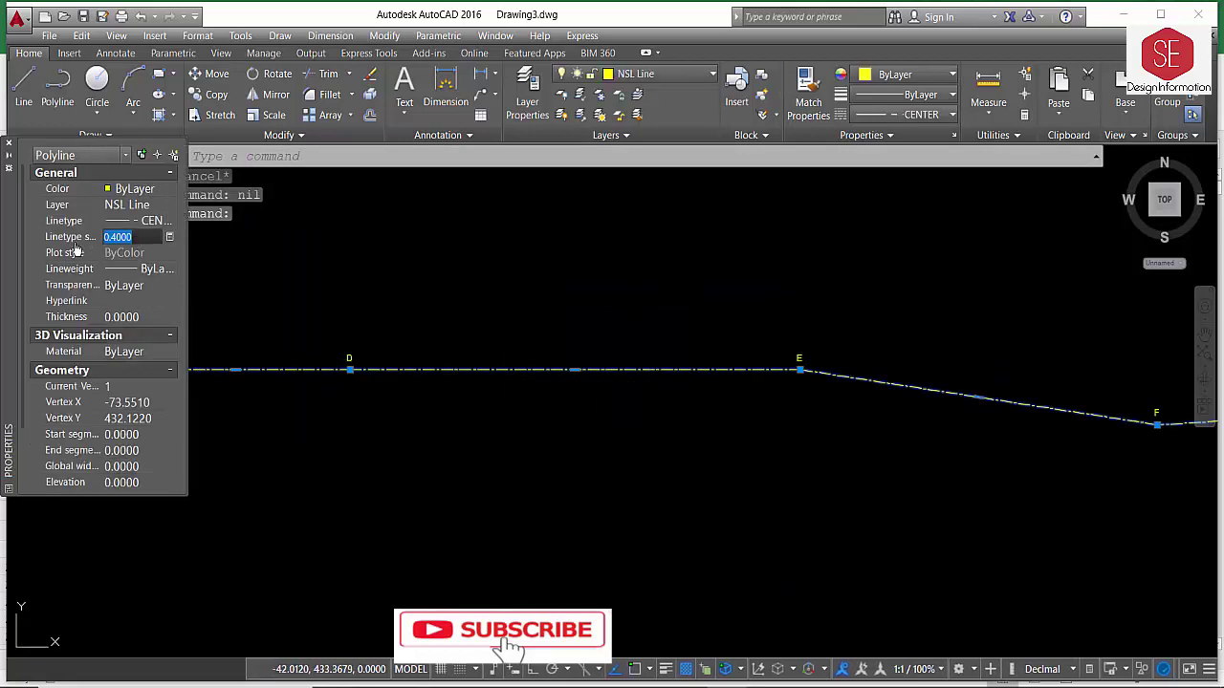
key("Escape")
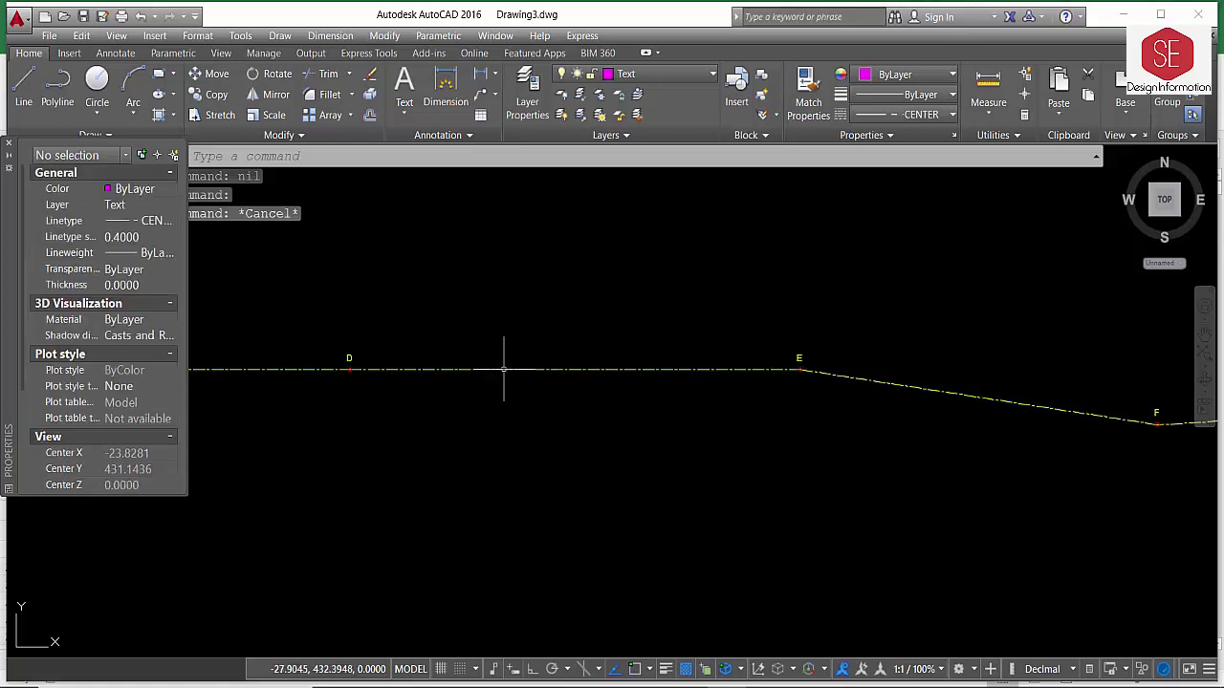
scroll(517, 365, "up", 2)
scroll(602, 368, "down", 5)
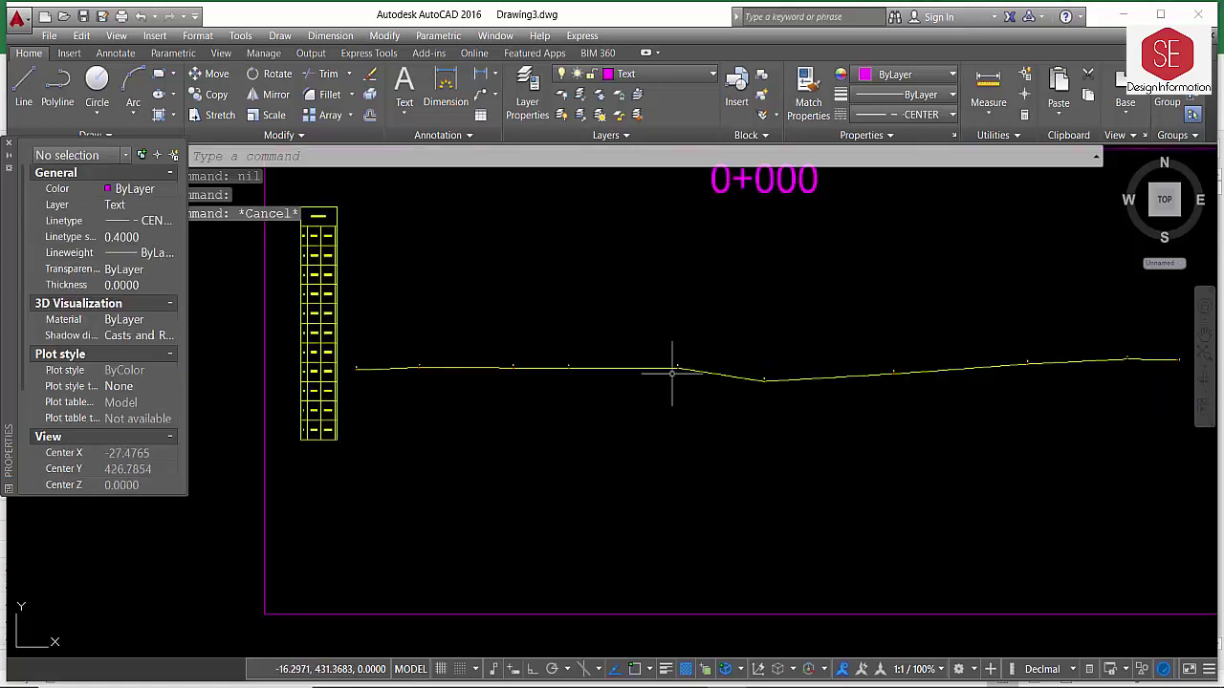
left_click(129, 237)
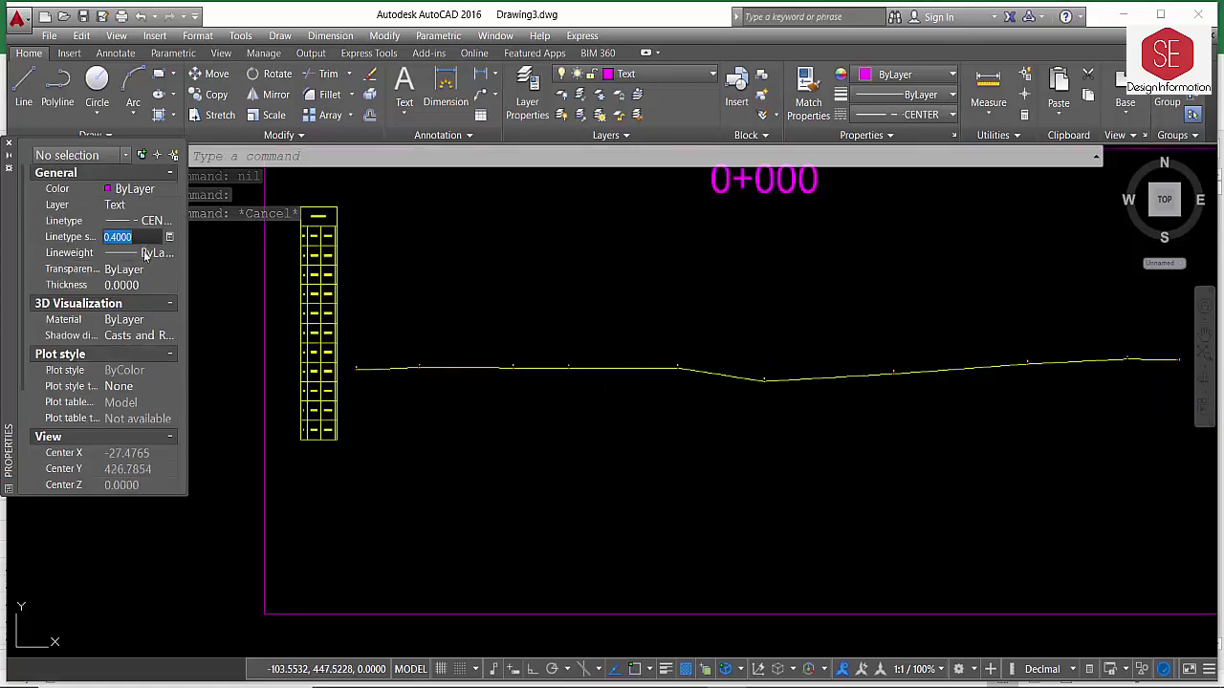
type("0.5")
key("Return")
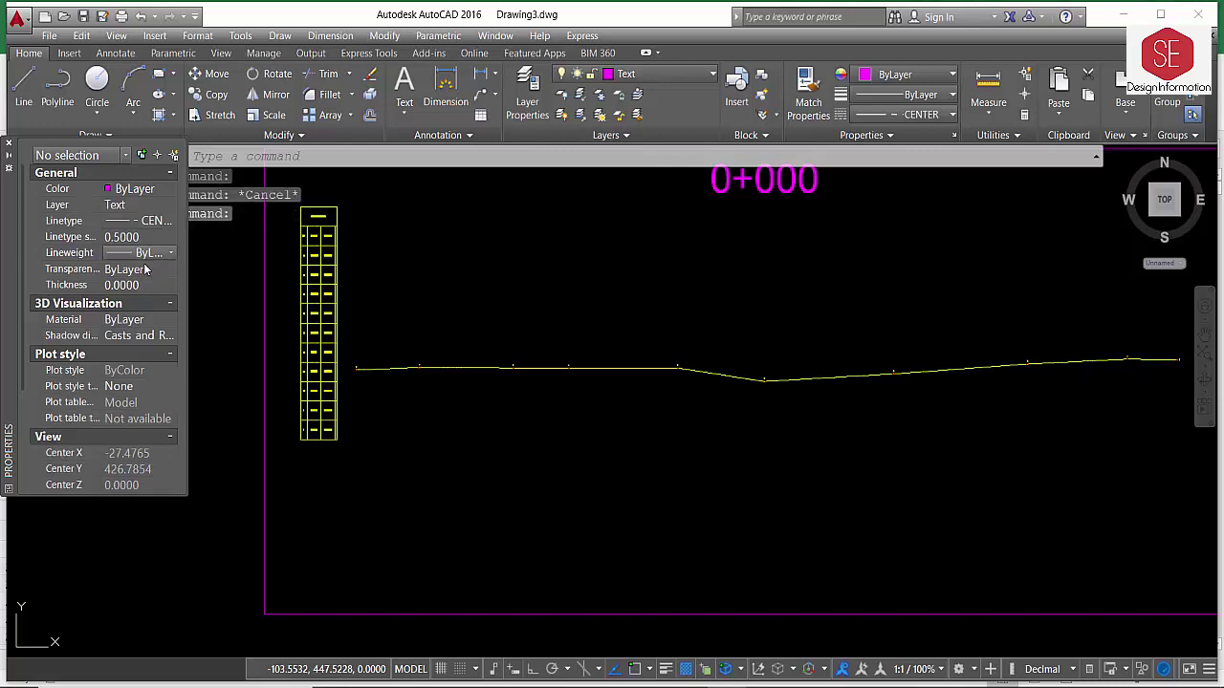
Set the centre polyline's linetype scale to 0.5, then to 1.0.
scroll(521, 372, "up", 10)
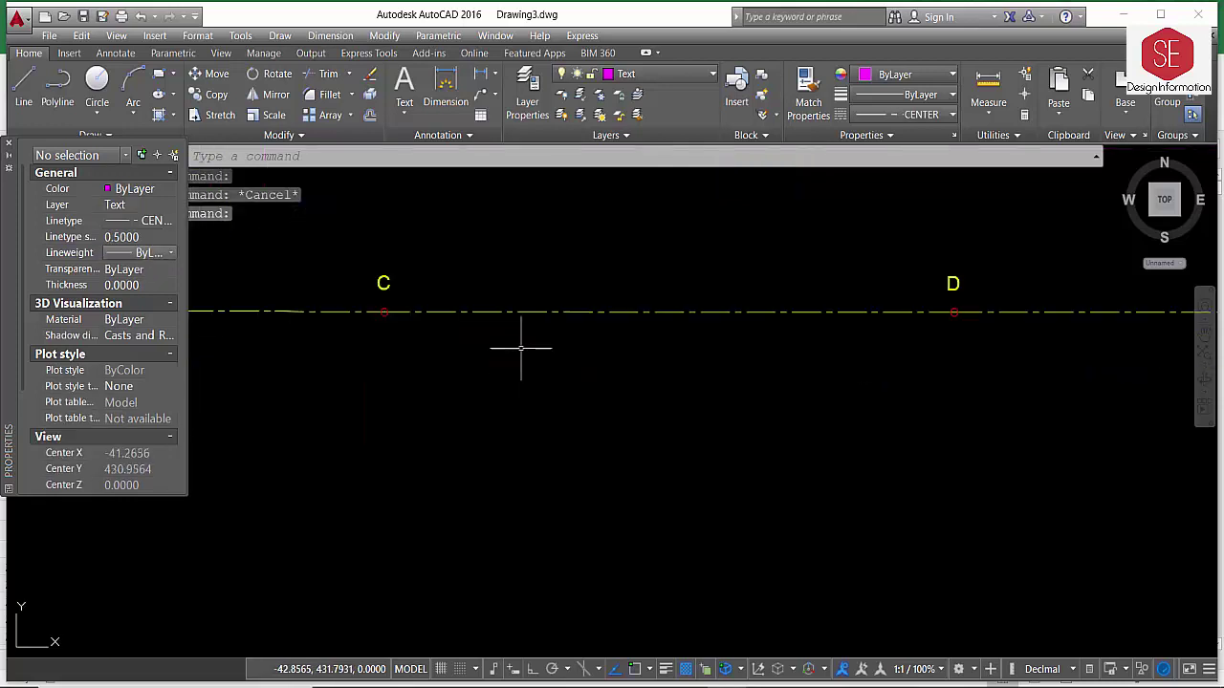
left_click(418, 306)
left_click(405, 333)
left_click(165, 239)
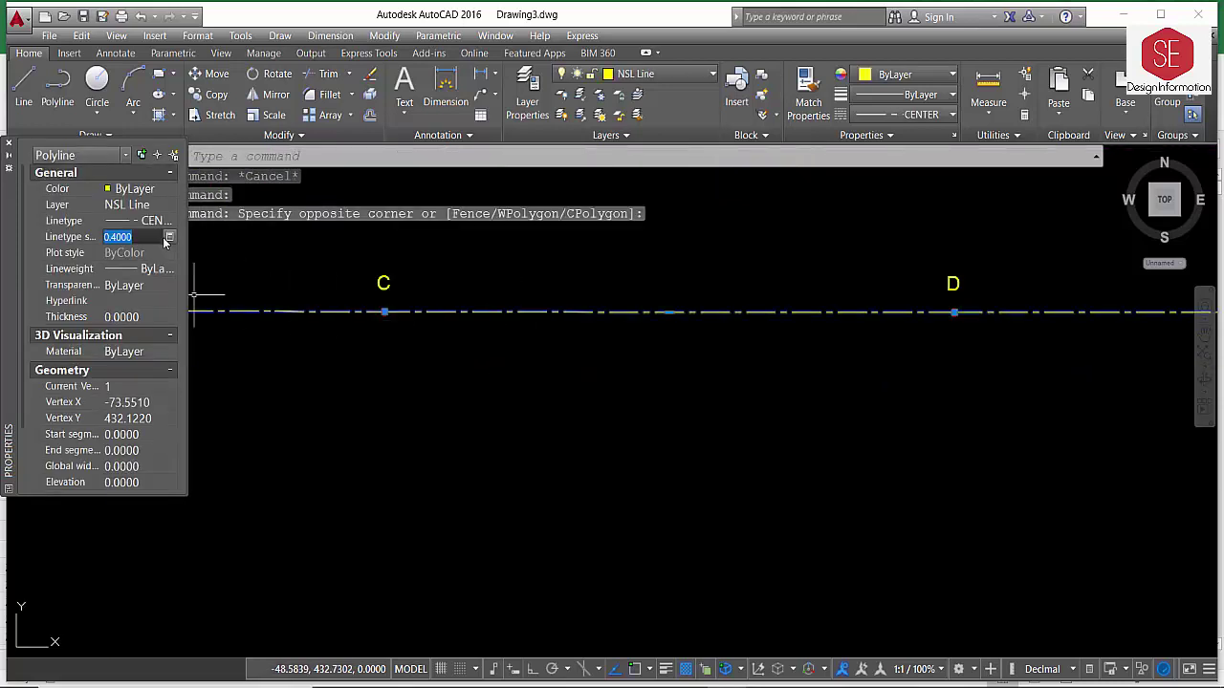
type("0.5000")
key("Return")
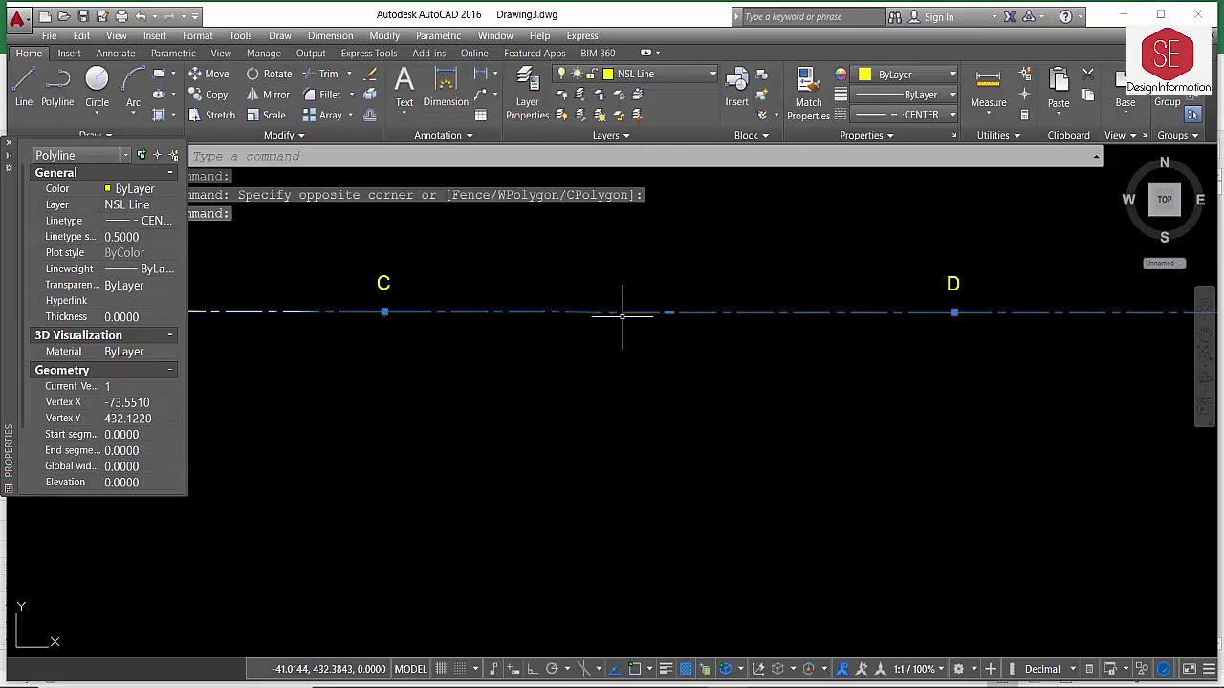
left_click(119, 238)
type("1")
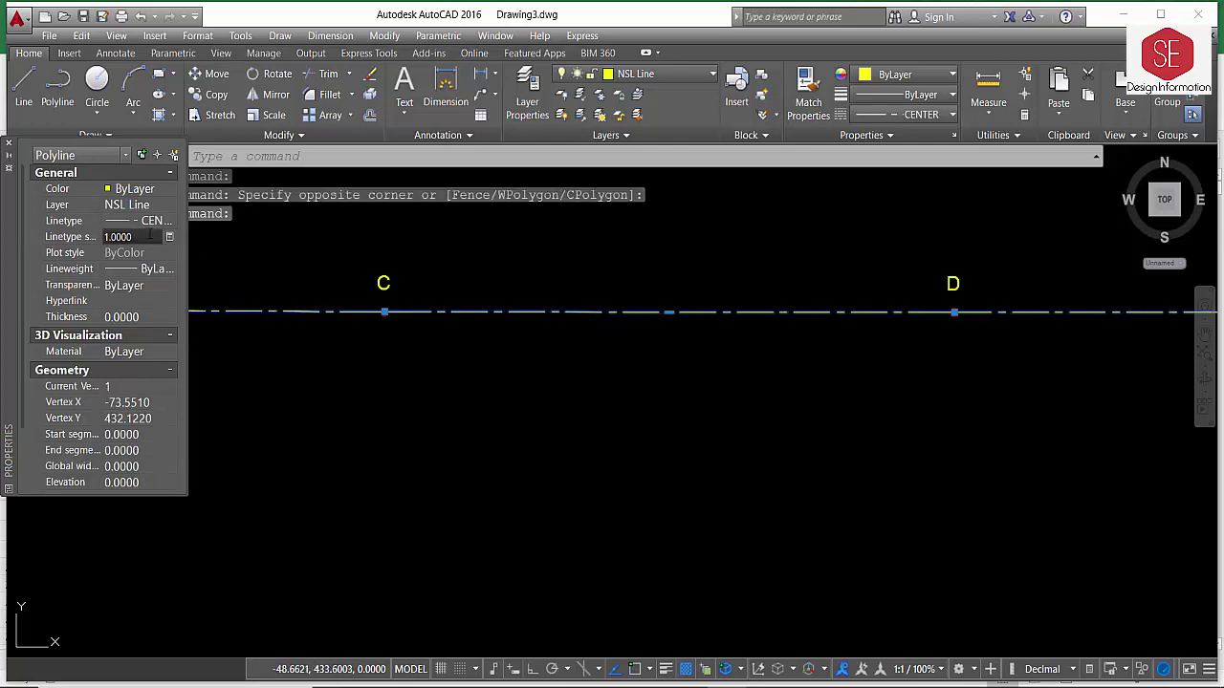
key("Return")
scroll(574, 415, "down", 4)
key("Escape")
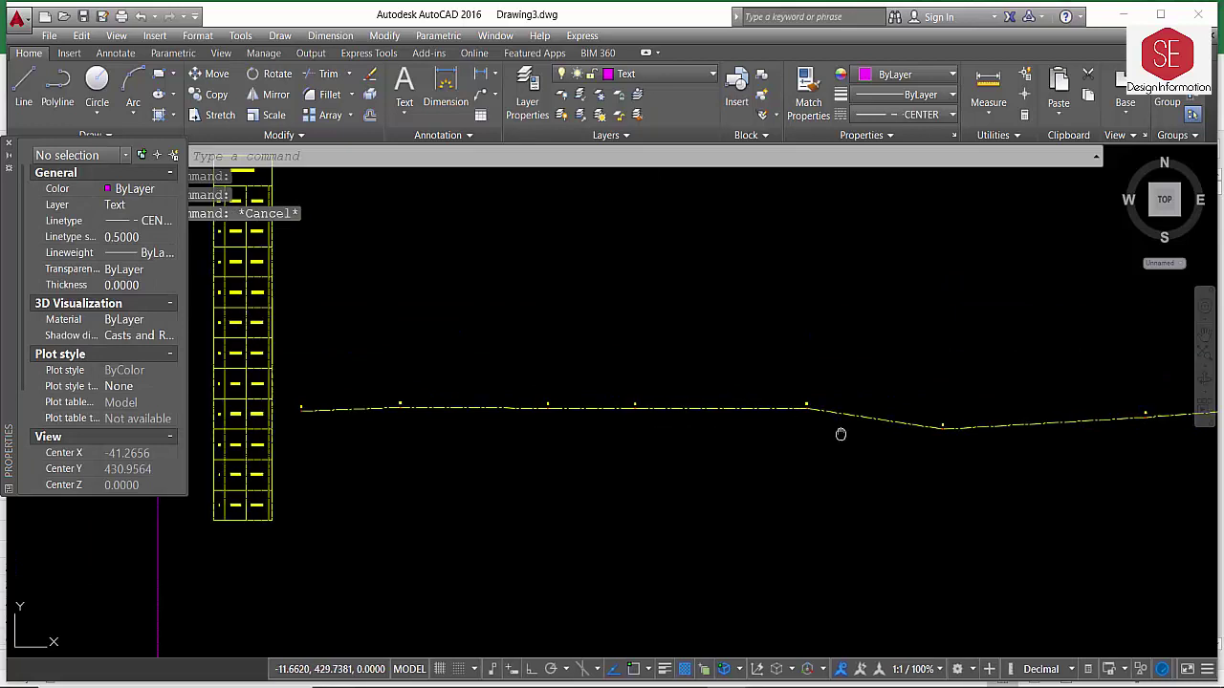
Apply a linetype scale of 1.5 to the profile polyline, then return to Excel.
middle_click_drag(911, 405, 762, 366)
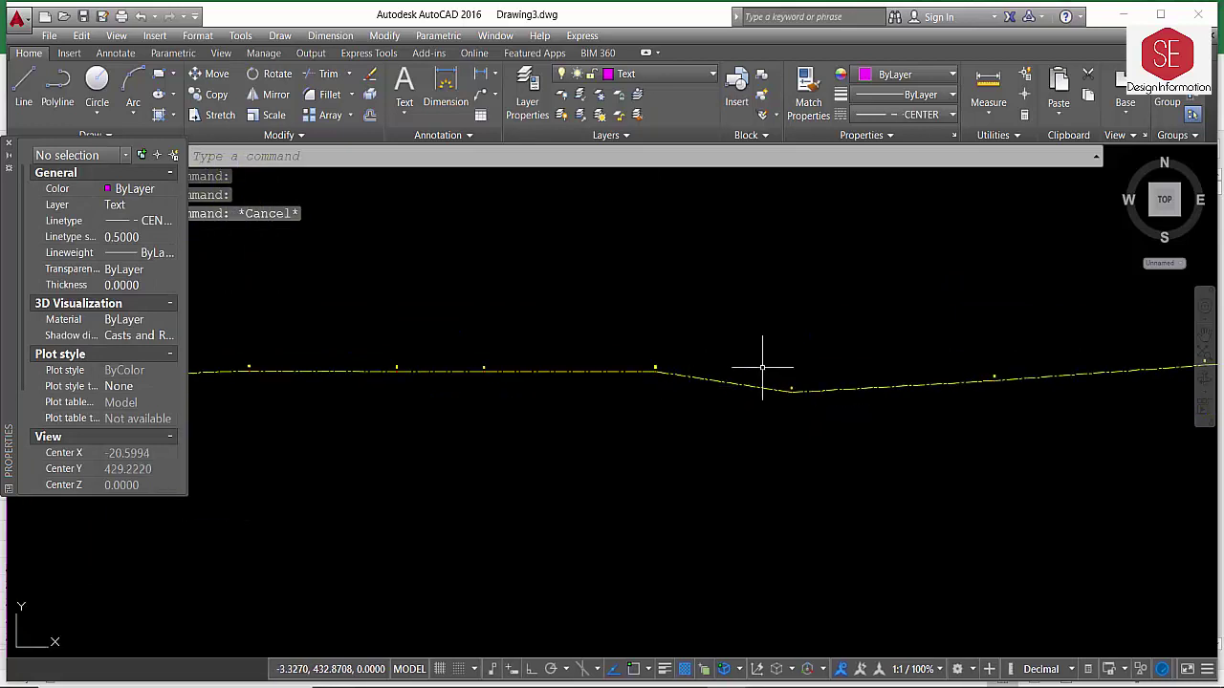
left_click(358, 371)
left_click(153, 237)
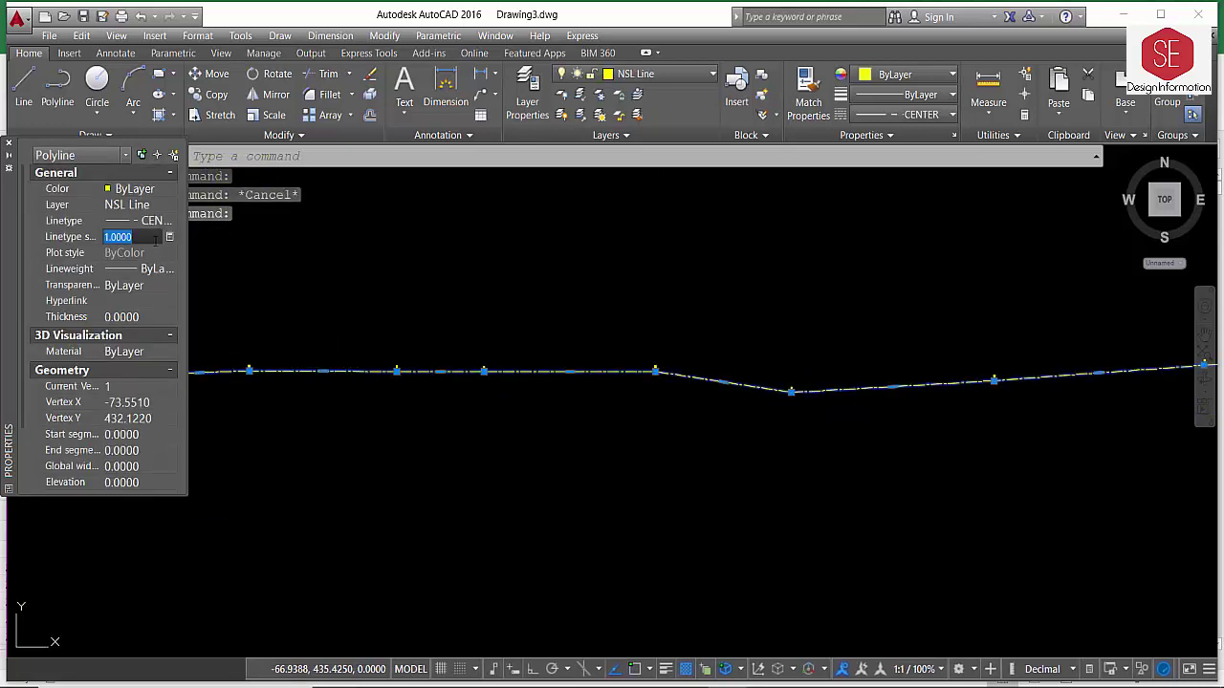
key("Return")
key("Escape")
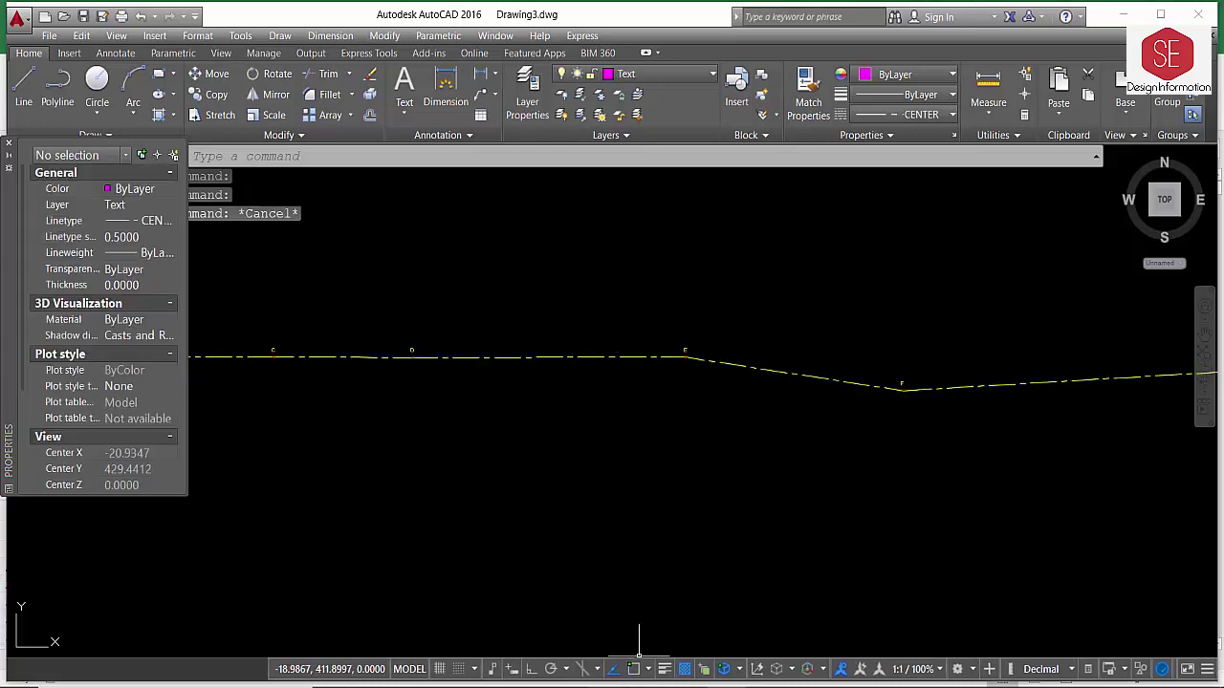
left_click(518, 606)
Change the CELTSCALE value in E24 from 0.40 to 1.40.
scroll(714, 383, "down", 6)
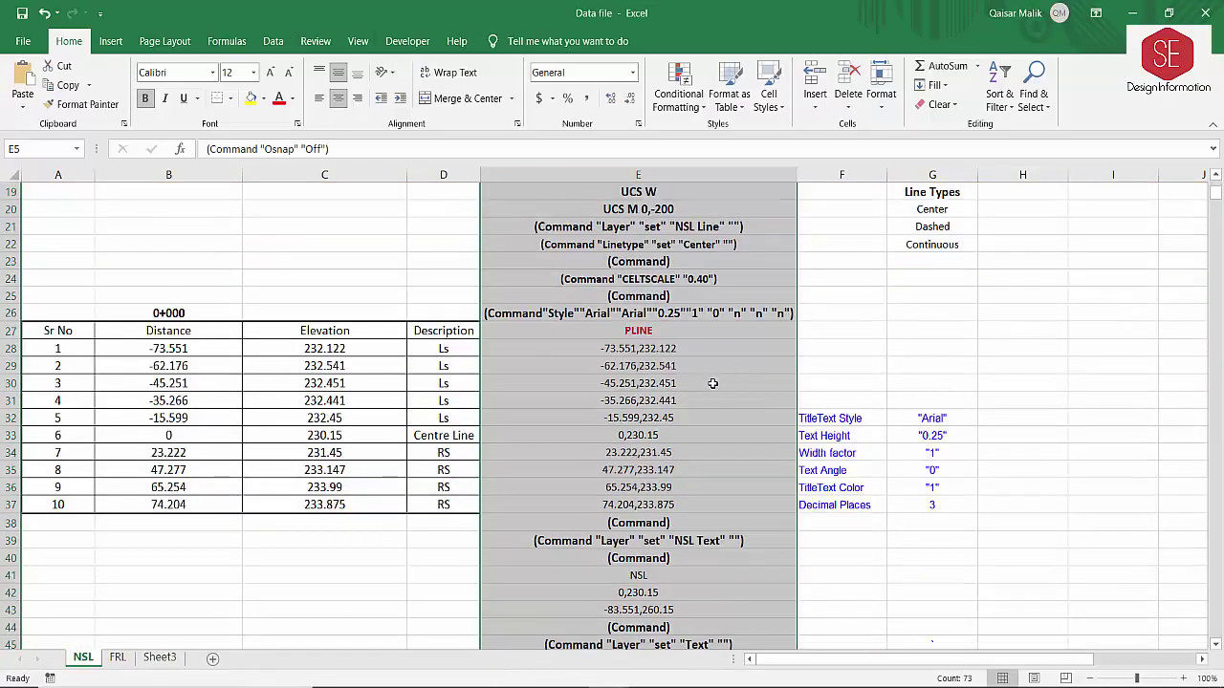
double_click(678, 279)
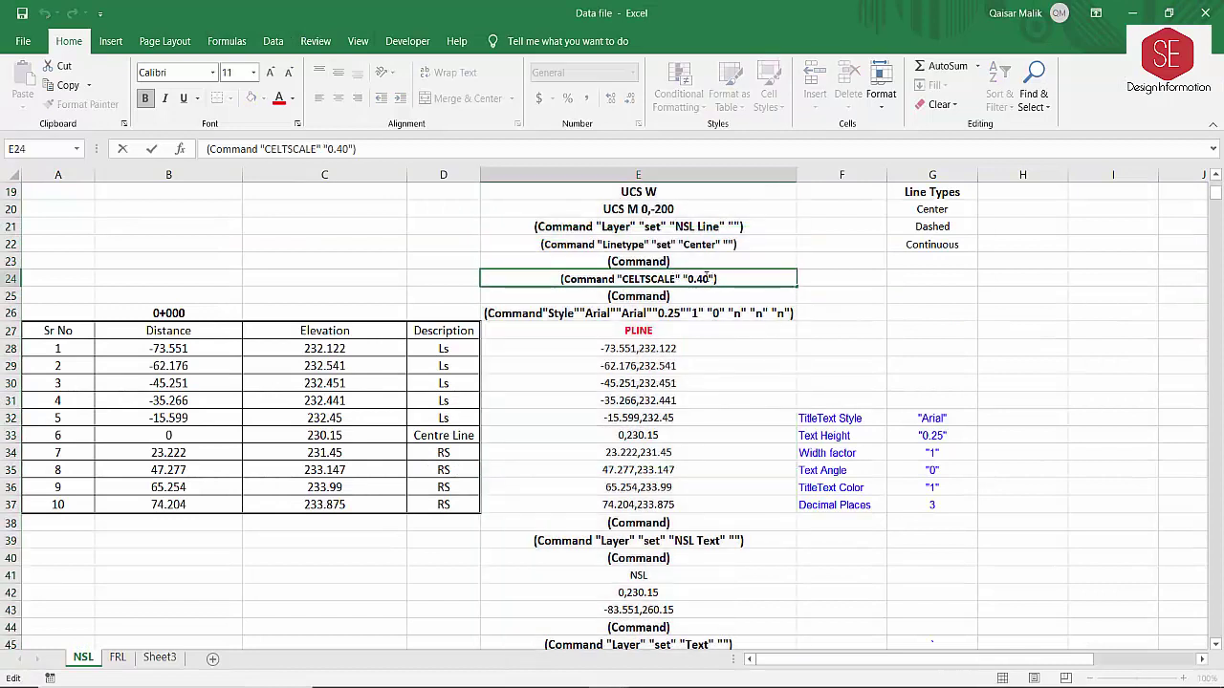
key("BackSpace")
type("1")
left_click(687, 296)
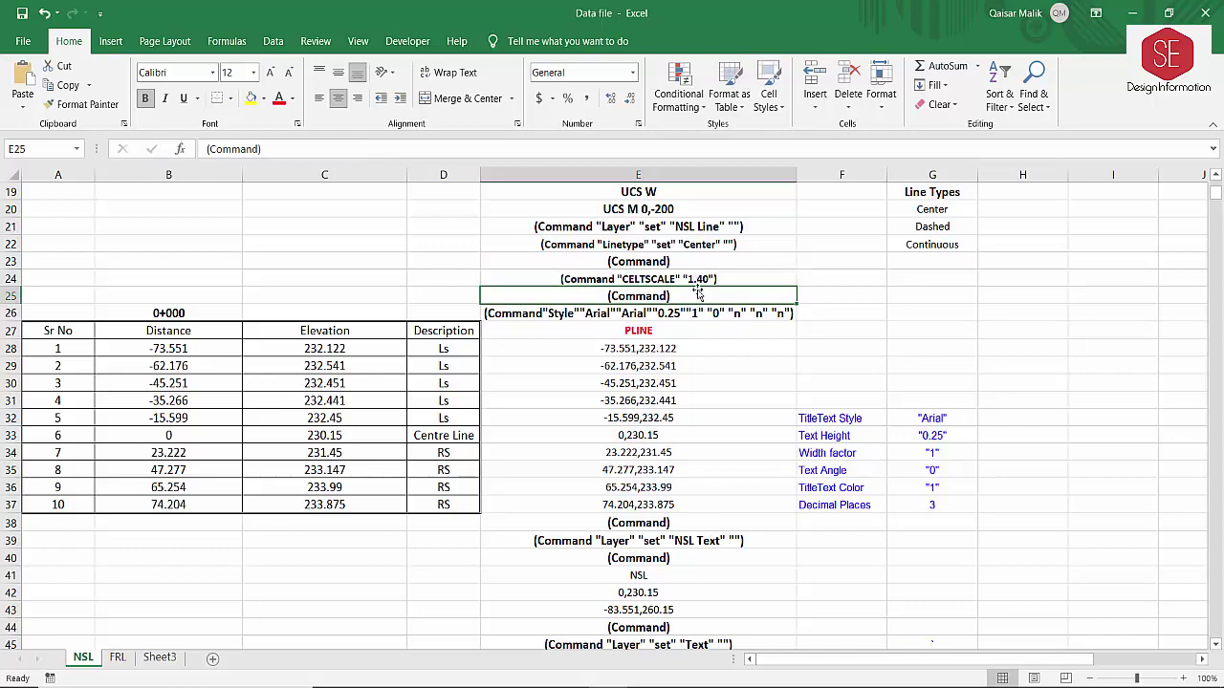
Copy the column E commands from E5 to E77 and return to AutoCAD.
scroll(699, 306, "up", 3)
scroll(680, 358, "up", 3)
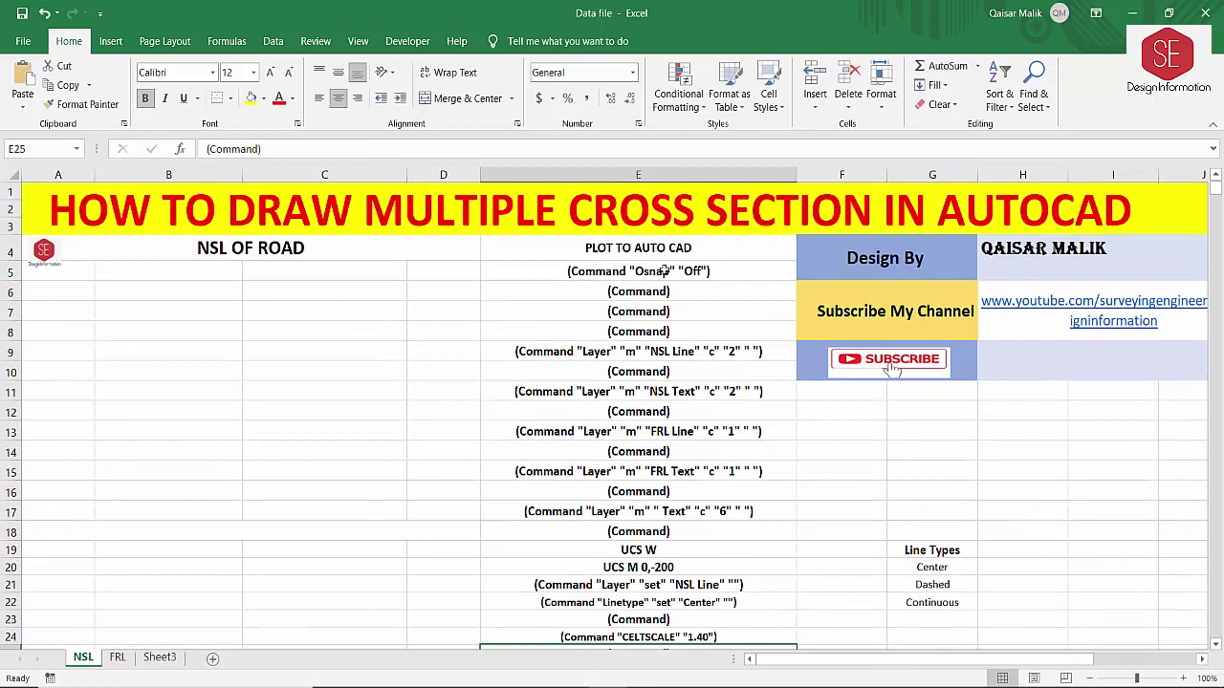
mouse_move(663, 271)
left_mouse_down()
mouse_move(624, 519)
mouse_move(633, 569)
mouse_move(647, 563)
left_mouse_up()
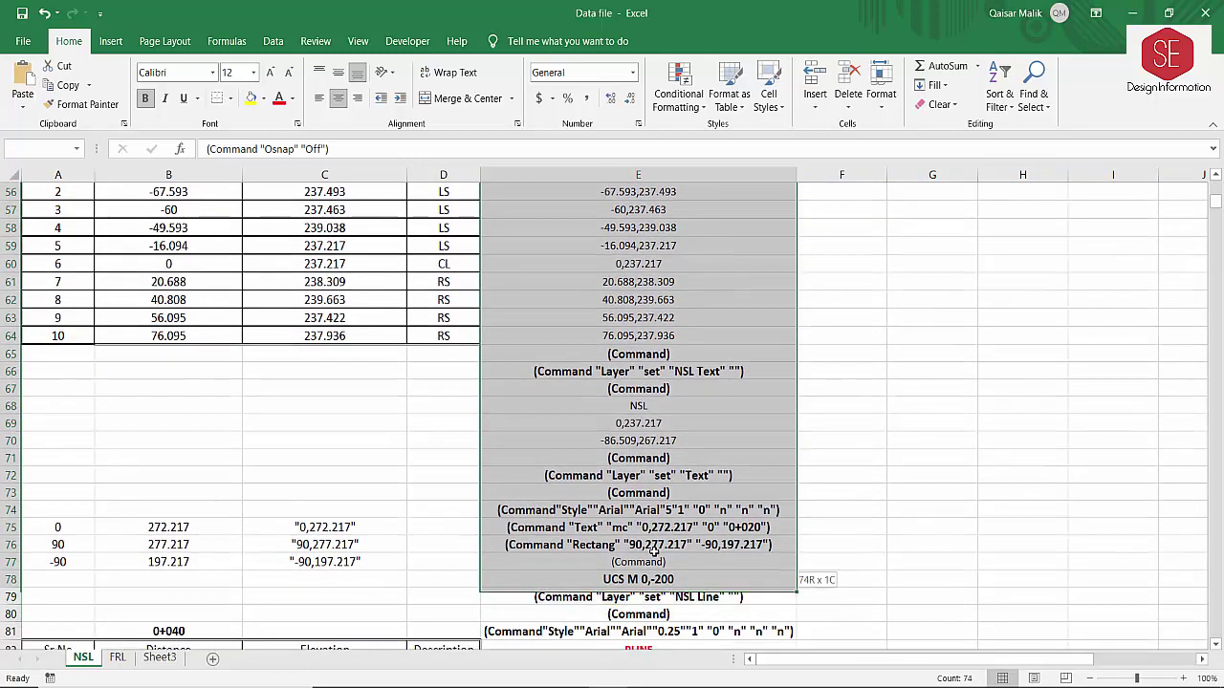
left_click_drag(646, 660, 656, 562)
right_click(656, 562)
left_click(692, 111)
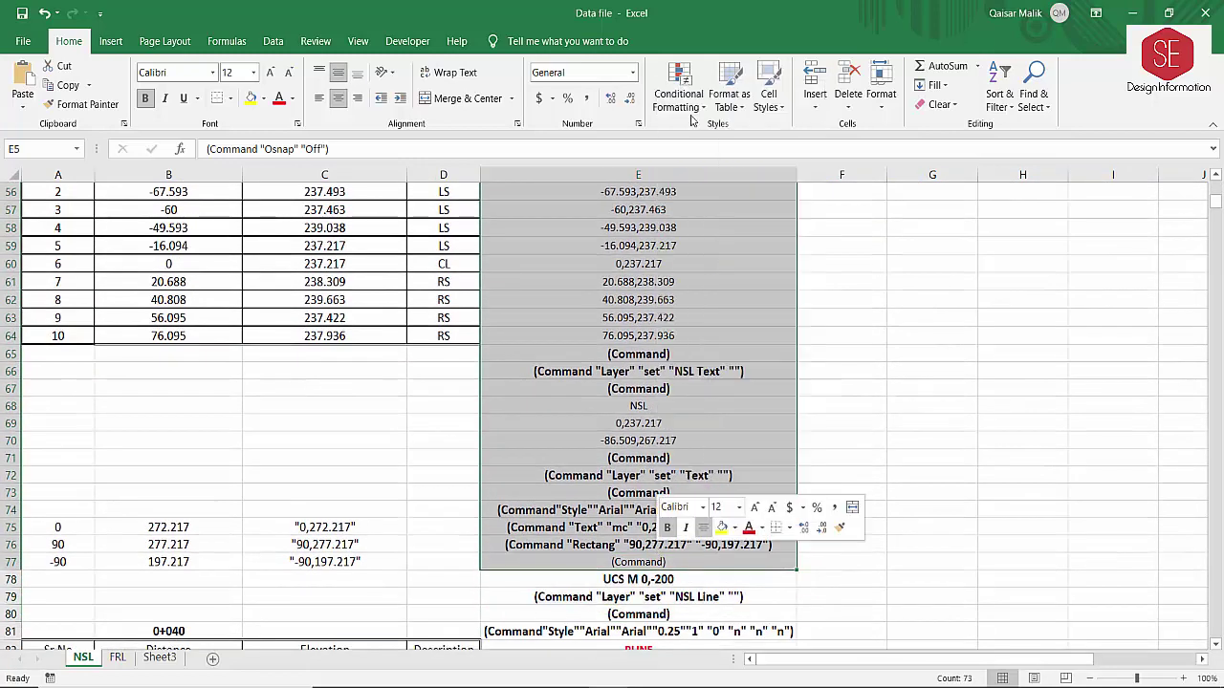
scroll(889, 368, "up", 15)
key("alt+Tab")
Erase both old section frames and redraw them from the pasted Excel commands.
key("ctrl+v")
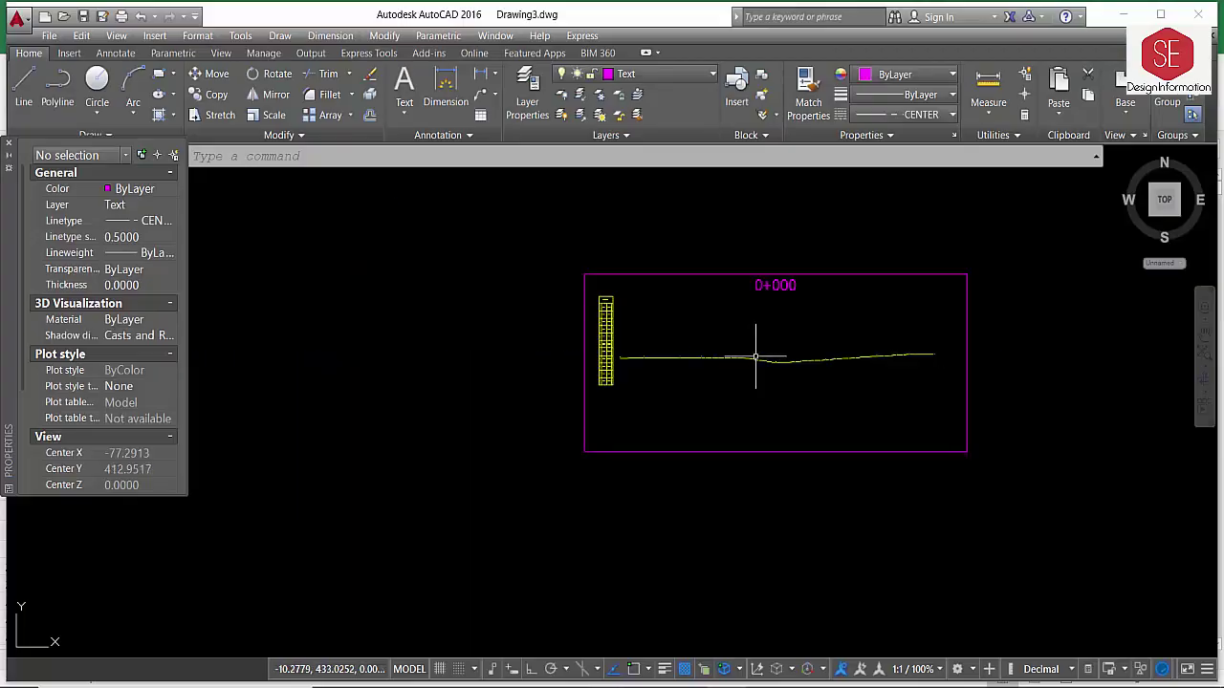
scroll(964, 257, "down", 4)
scroll(969, 232, "down", 2)
left_click(1019, 214)
left_click(806, 414)
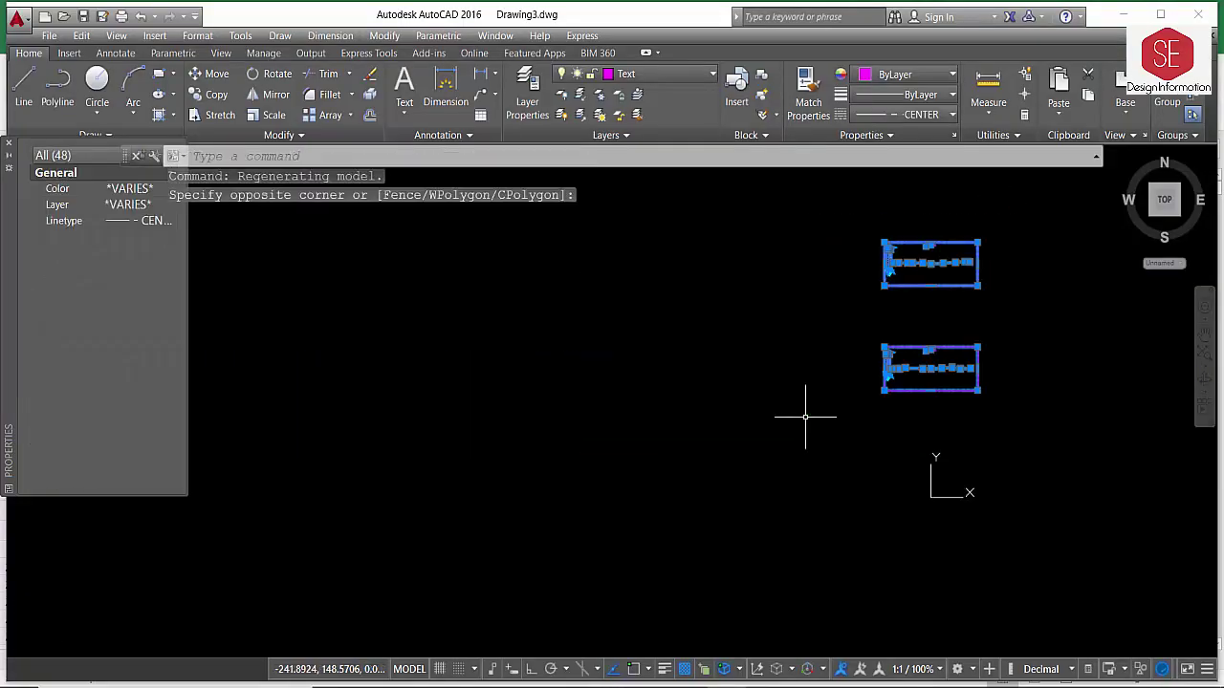
type("e")
key("Return")
right_click(397, 157)
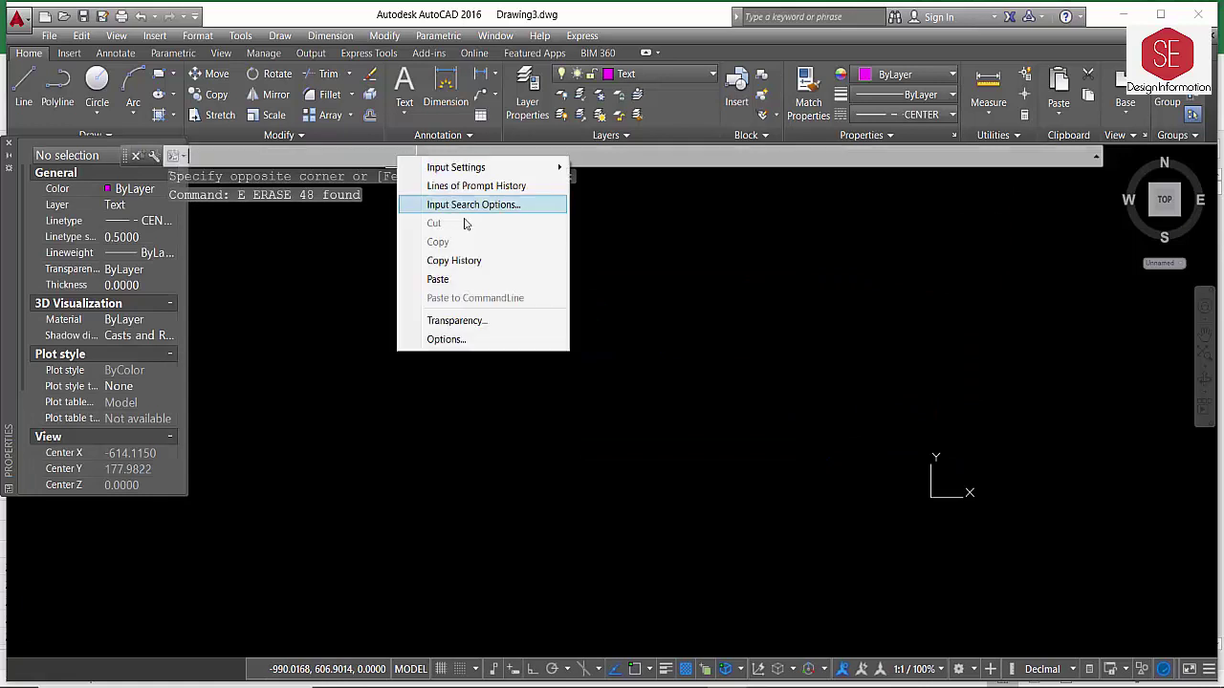
left_click(459, 283)
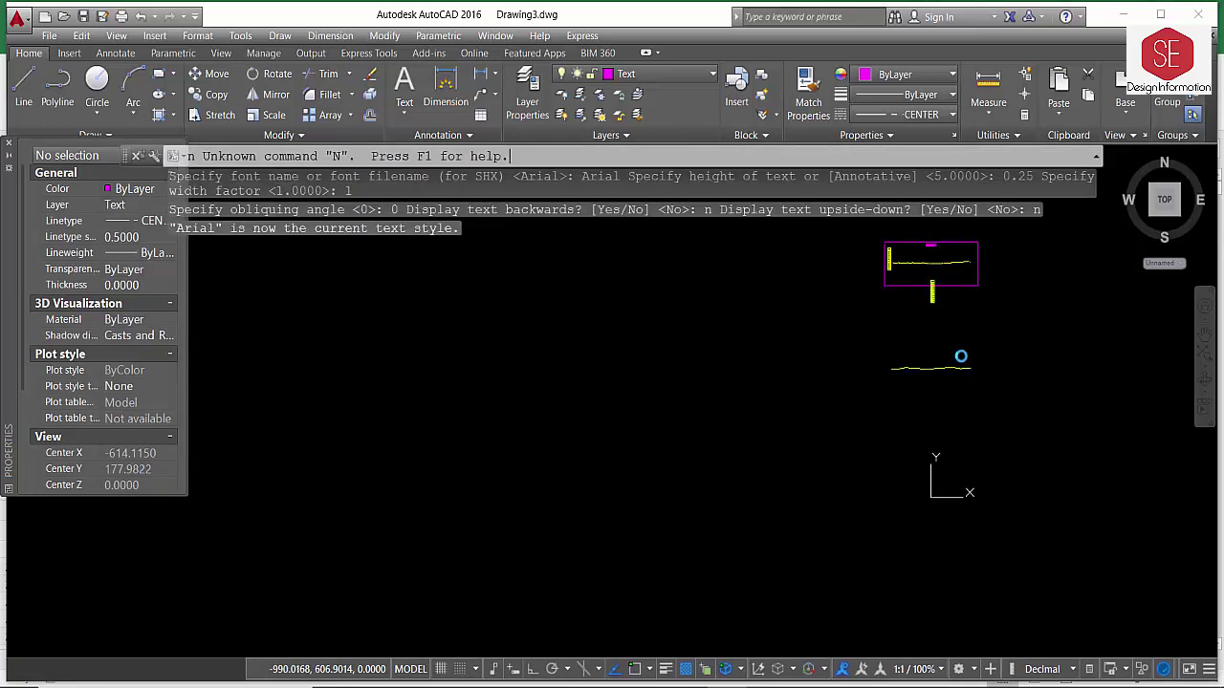
Confirm the profile polyline's 1.4000 linetype scale, then switch back to Excel.
middle_click_drag(1024, 309, 800, 405)
scroll(800, 405, "up", 5)
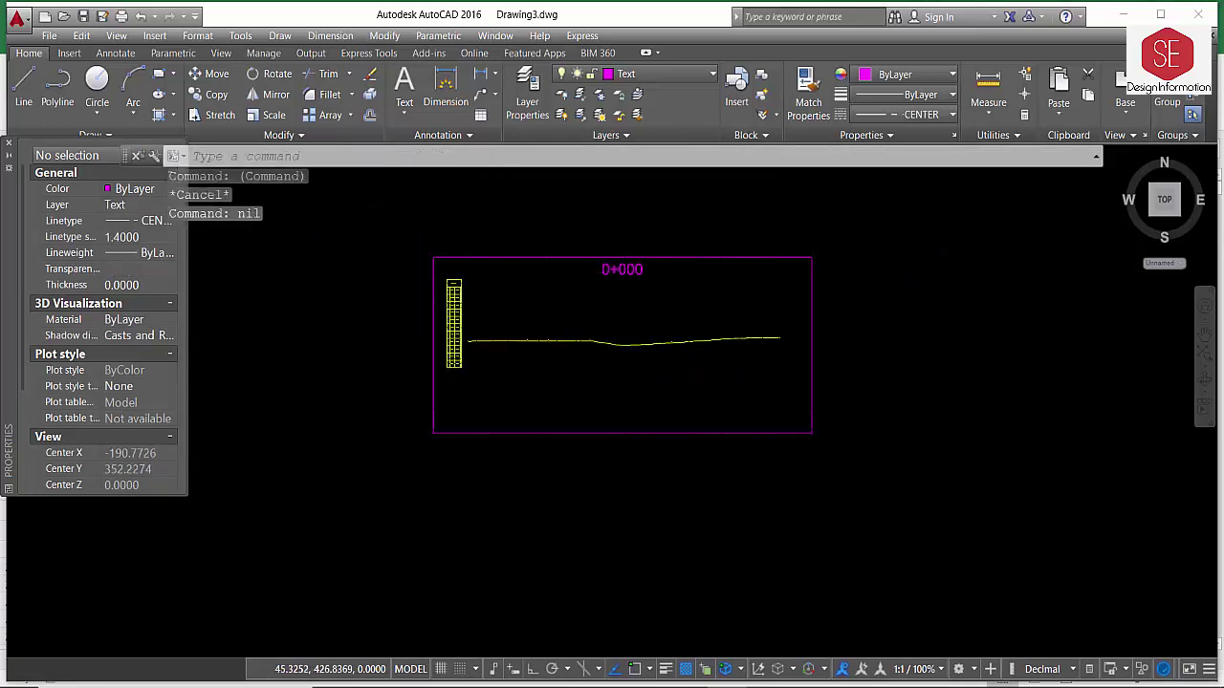
scroll(559, 344, "up", 3)
scroll(559, 344, "up", 2)
left_click(414, 326)
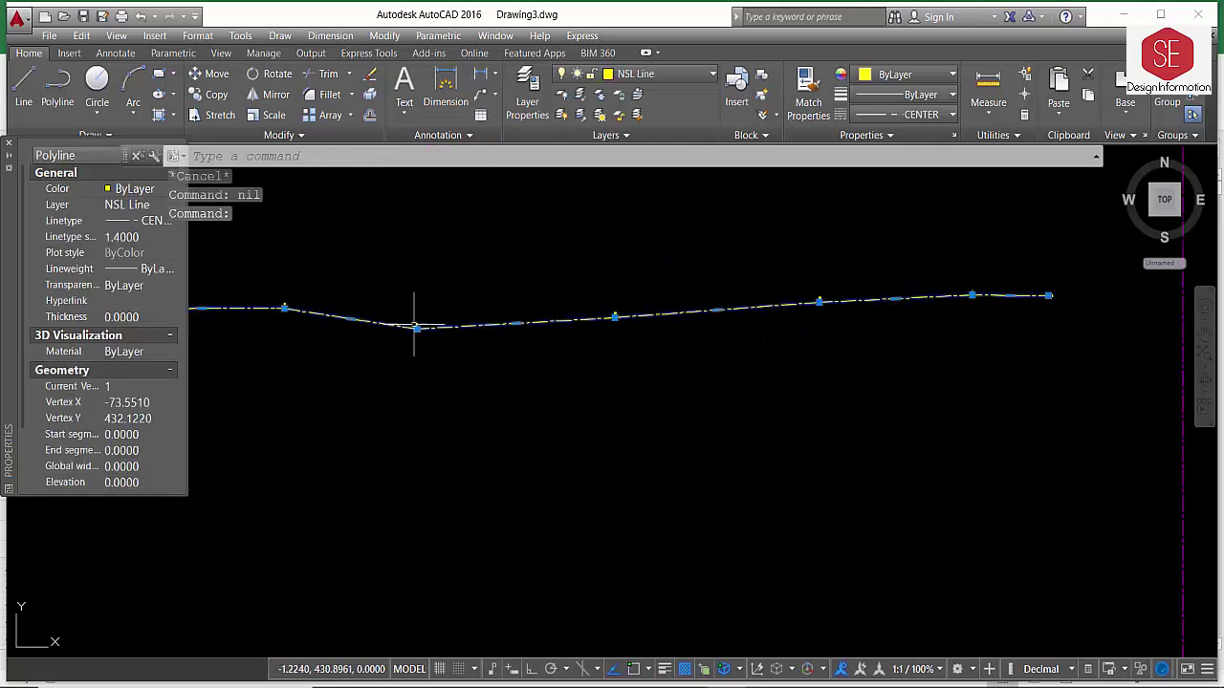
scroll(841, 336, "down", 4)
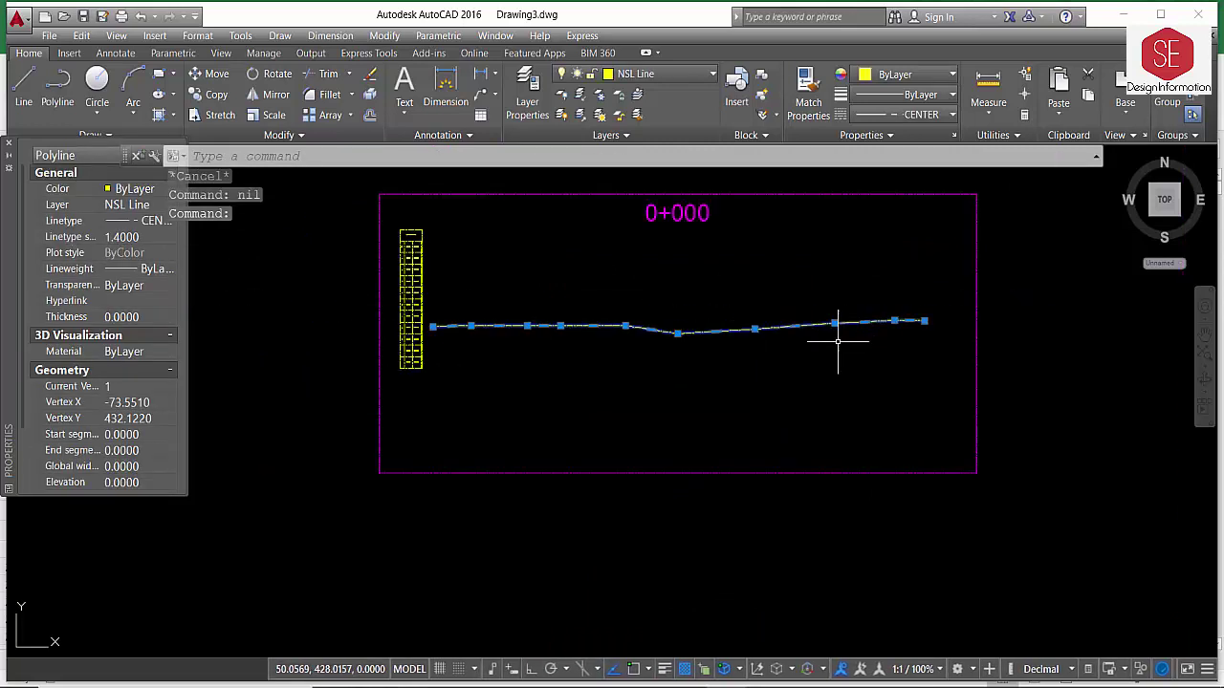
key("Escape")
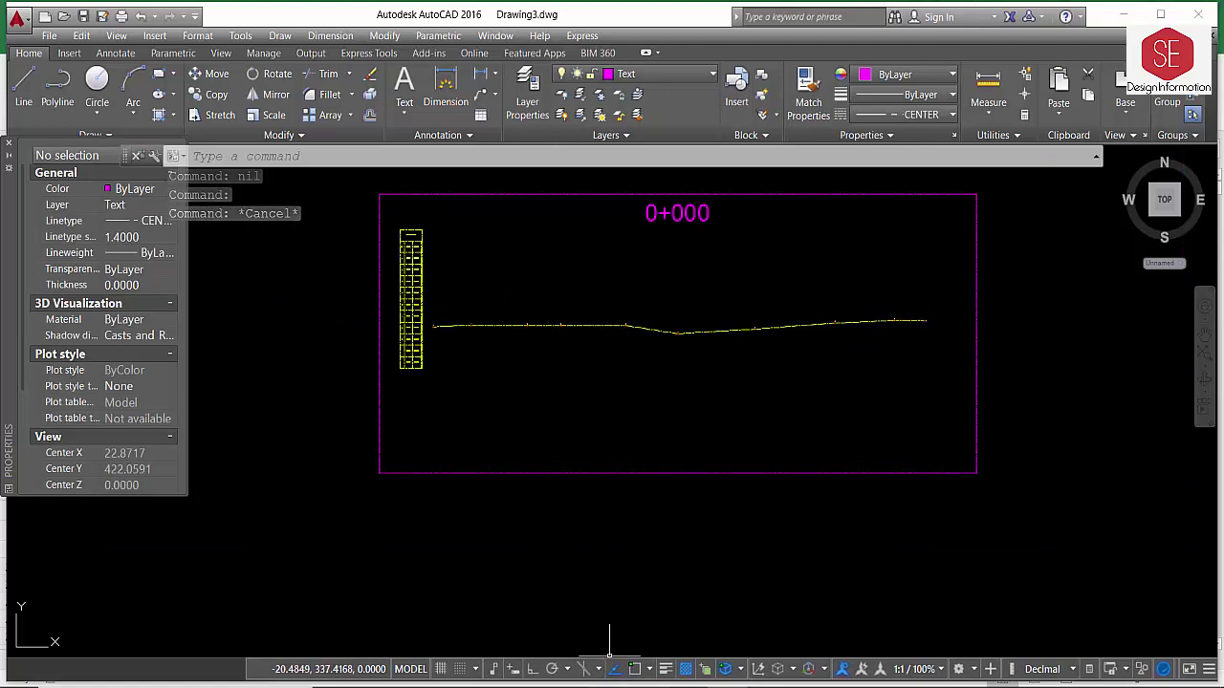
mouse_move(609, 640)
left_click(516, 626)
scroll(631, 400, "down", 2)
Review the CELTSCALE command in E24 and the Linetype command in E22.
scroll(631, 399, "down", 2)
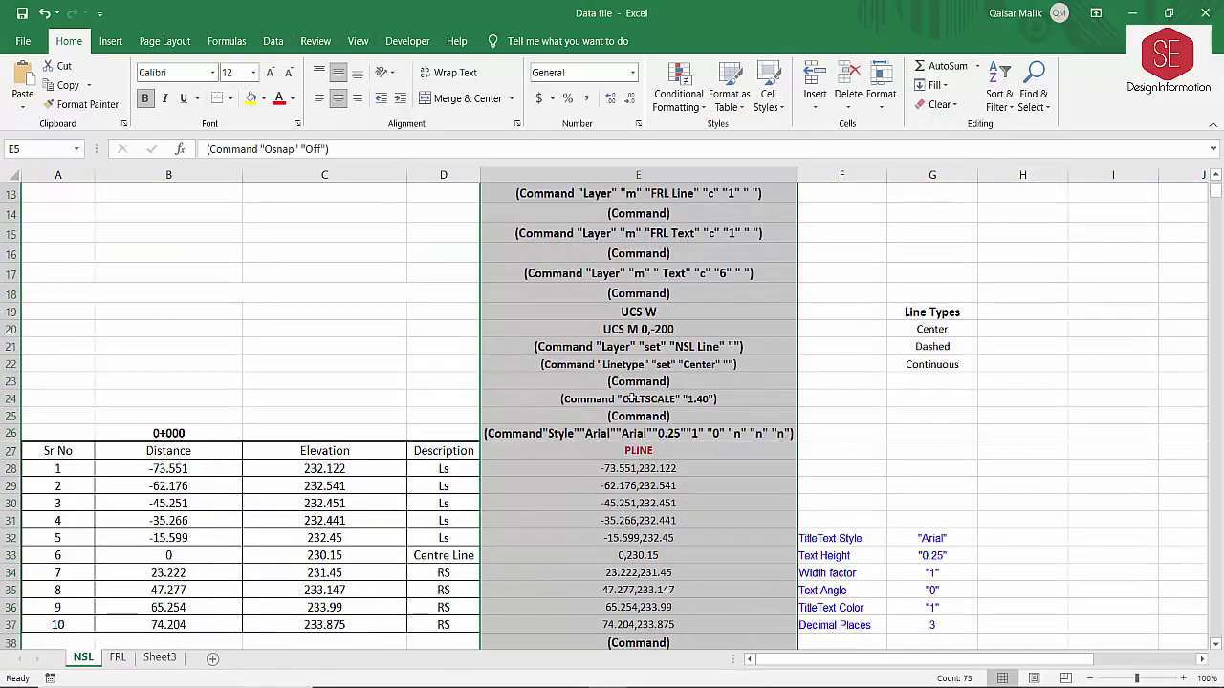
left_click(622, 416)
left_click(683, 399)
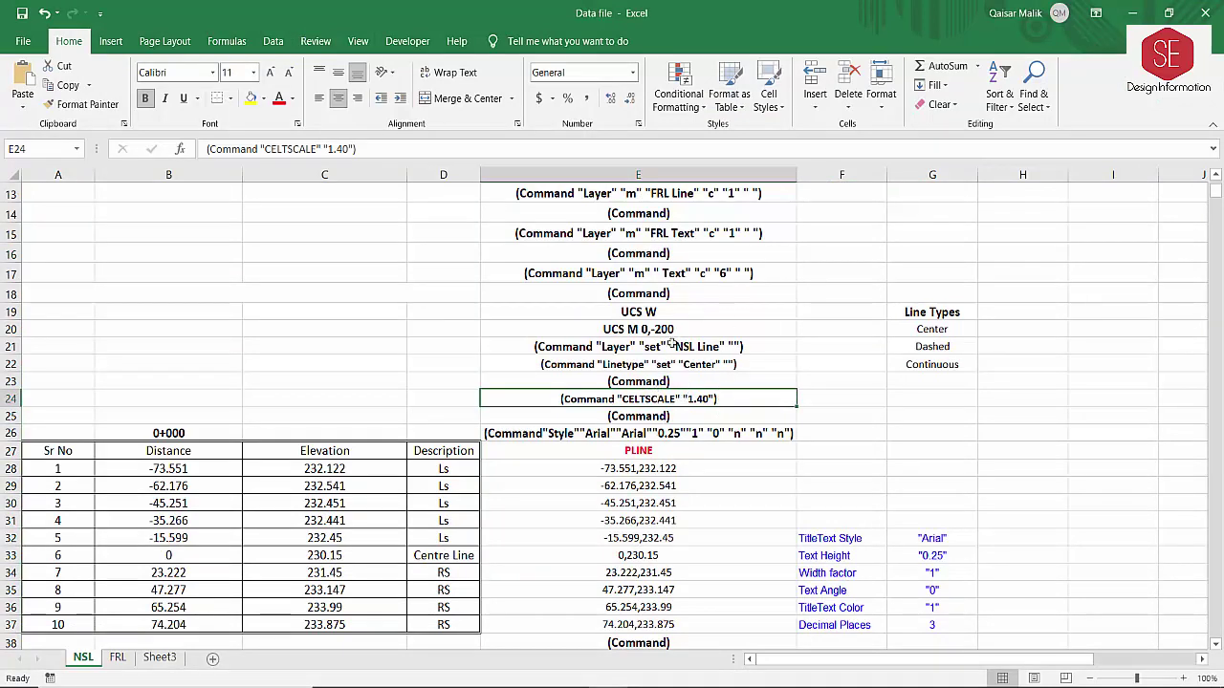
scroll(671, 344, "down", 2)
left_click(932, 557)
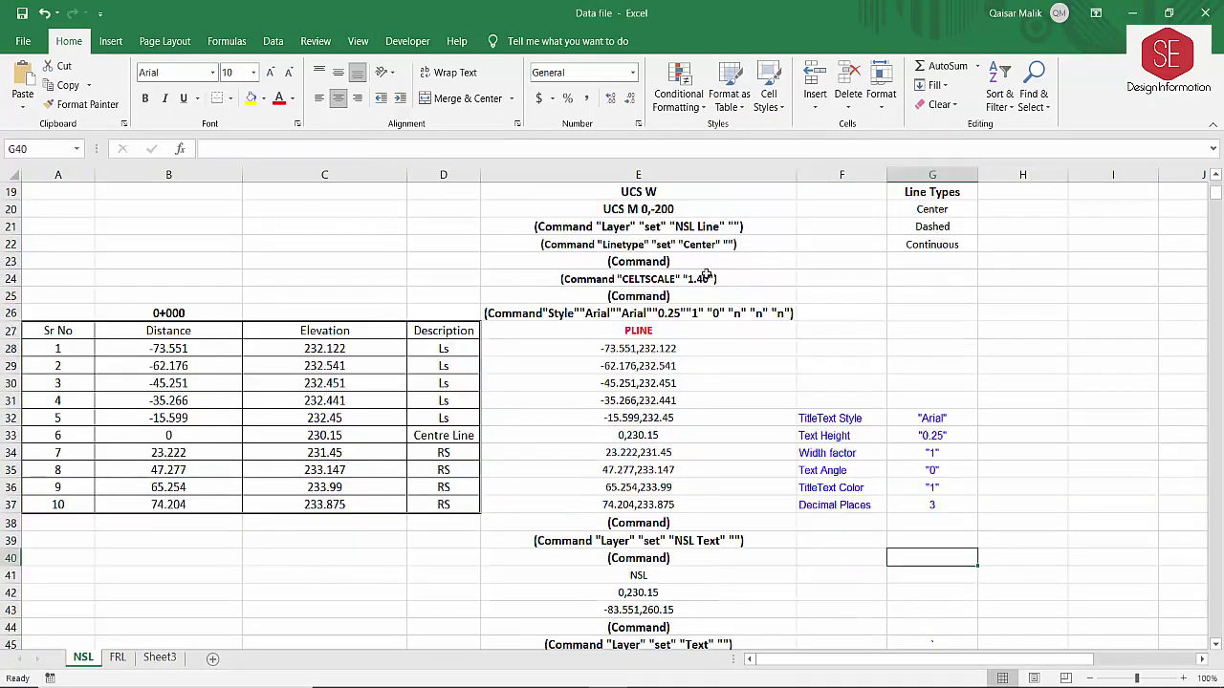
left_click(631, 244)
left_click(659, 470)
Insert a blank row 39 above the NSL Text layer command.
left_click(650, 540)
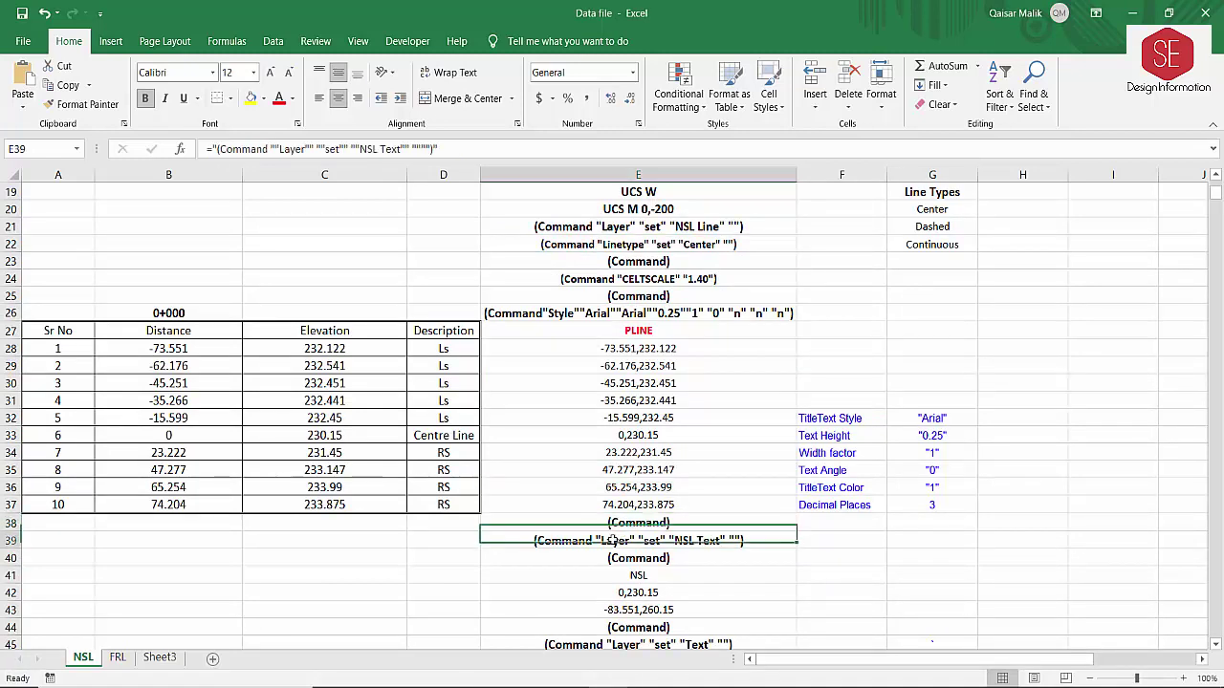
left_click(14, 541)
right_click(13, 541)
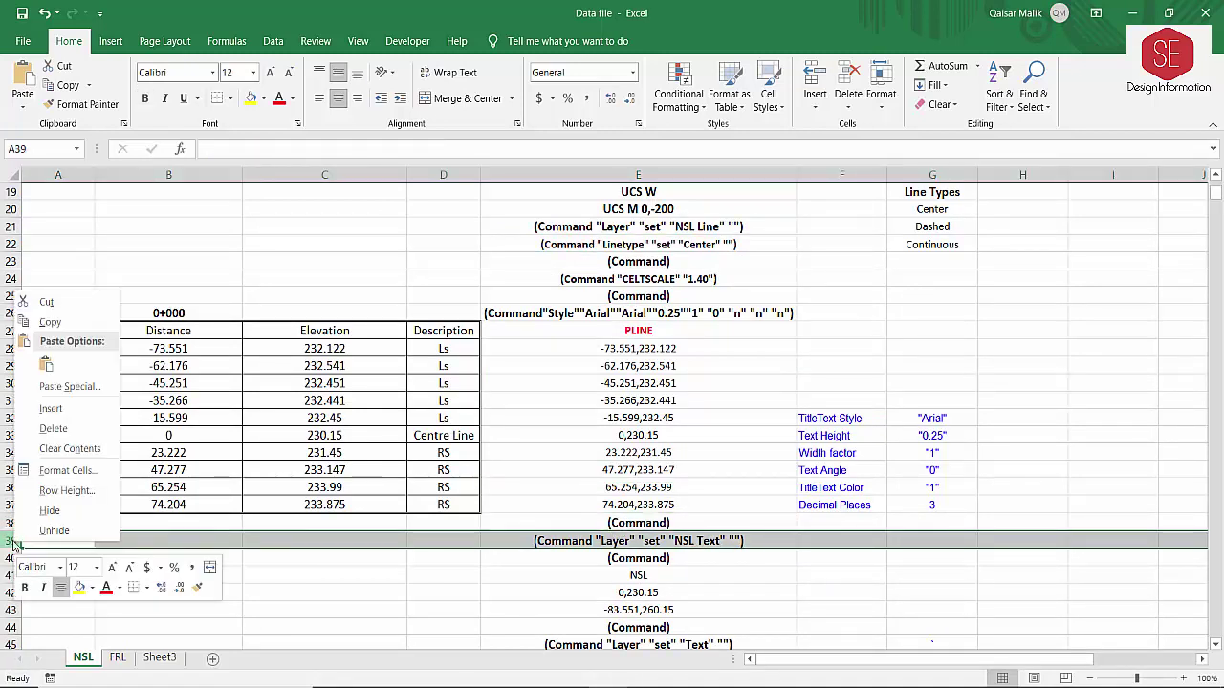
left_click(57, 410)
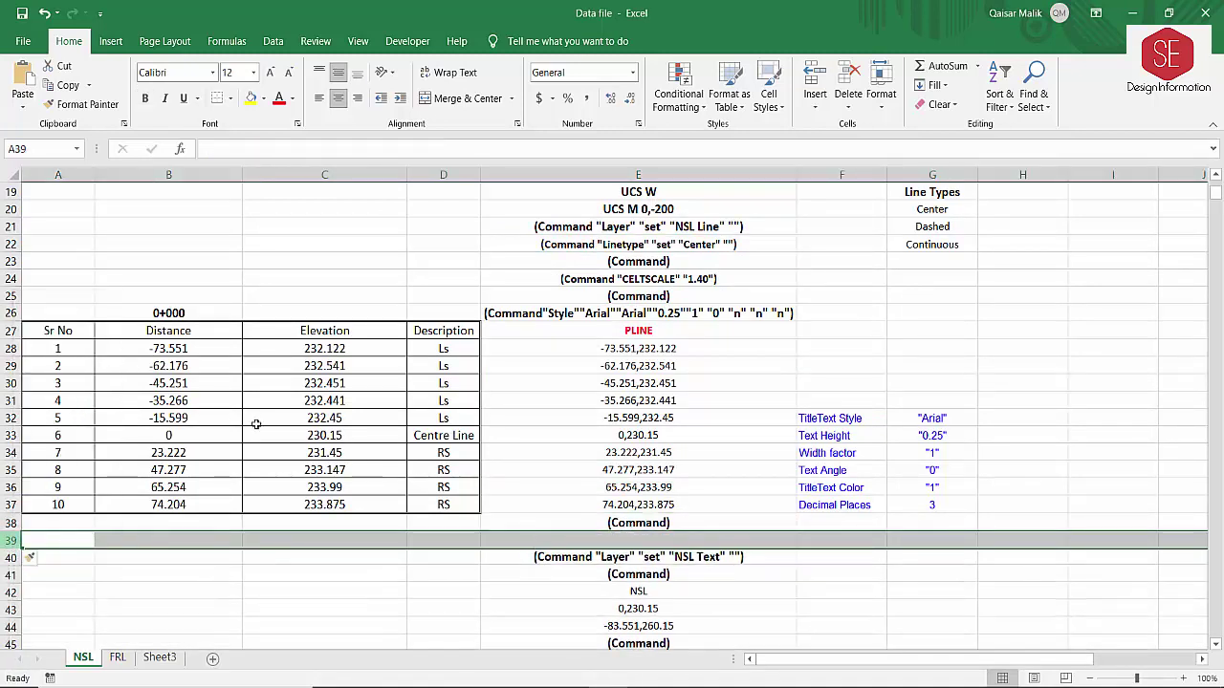
Copy the Linetype command from E22 into the new cell E39.
left_click(619, 540)
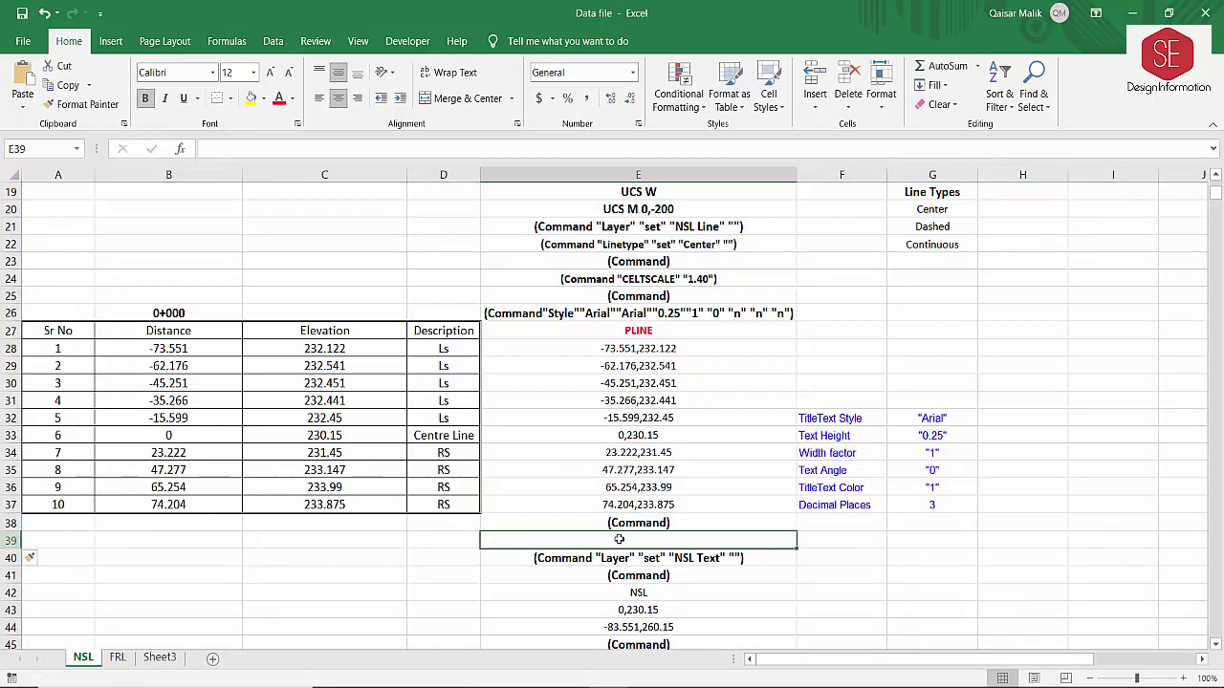
left_click(678, 245)
right_click(684, 244)
left_click(712, 274)
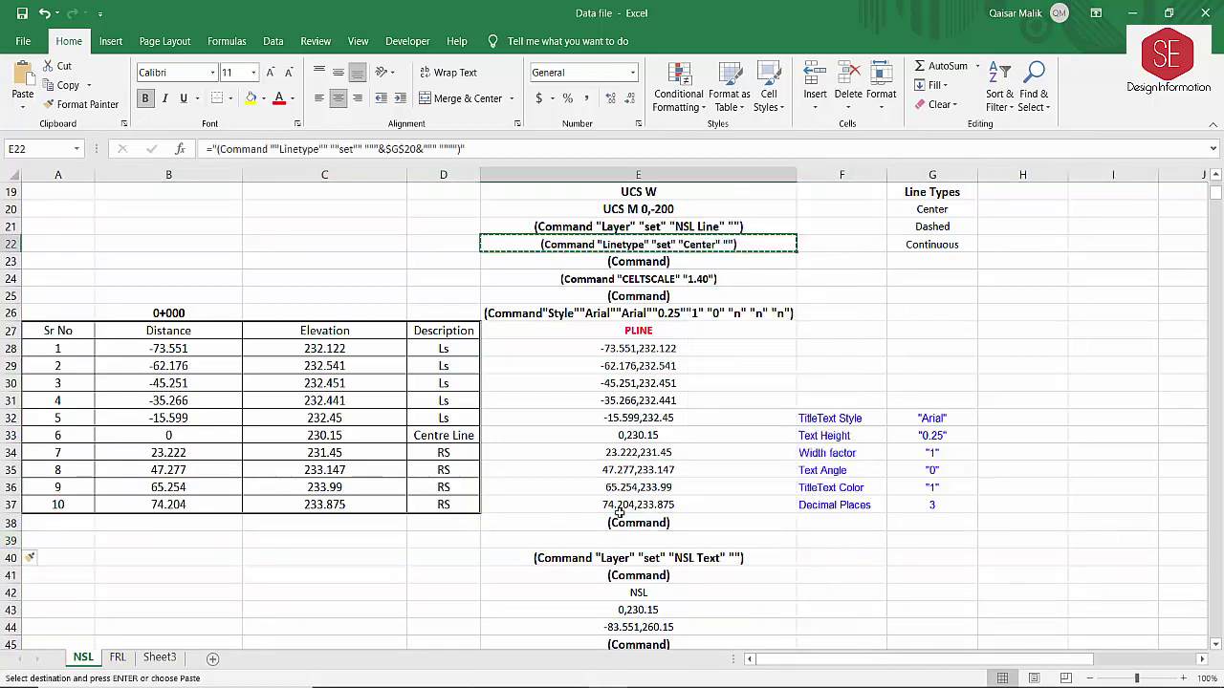
left_click(621, 539)
right_click(626, 541)
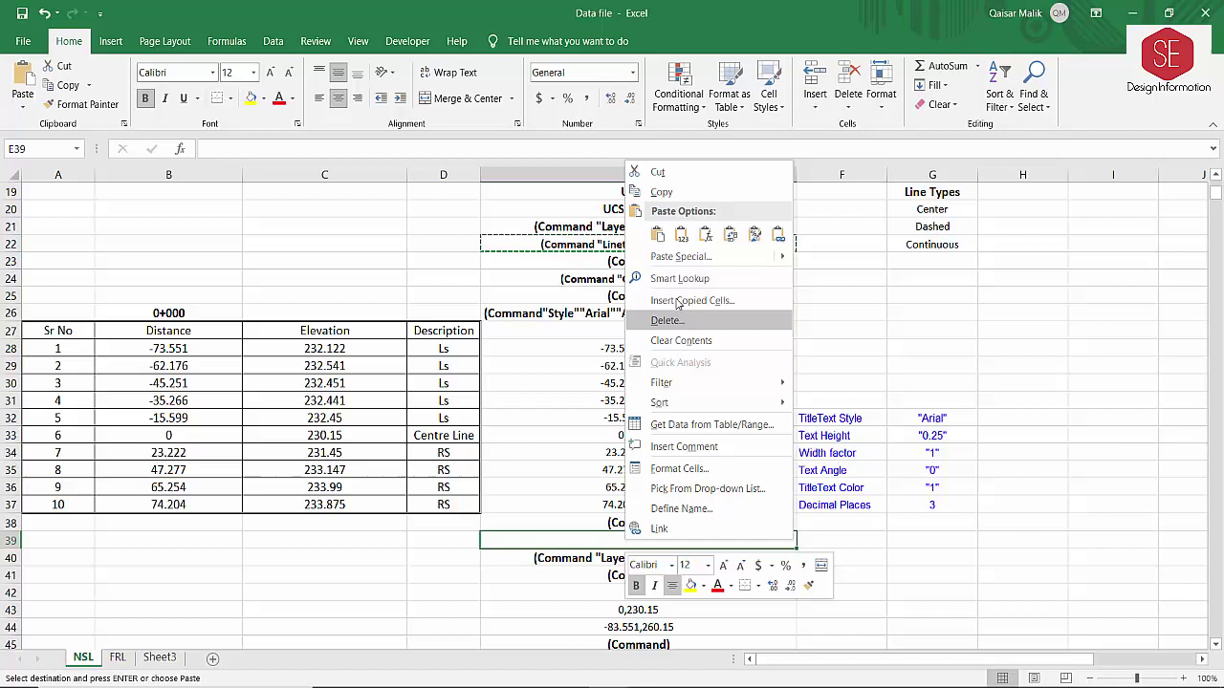
left_click(658, 236)
Edit the E39 formula to reference Continuous in G22 instead of $G$20.
double_click(666, 540)
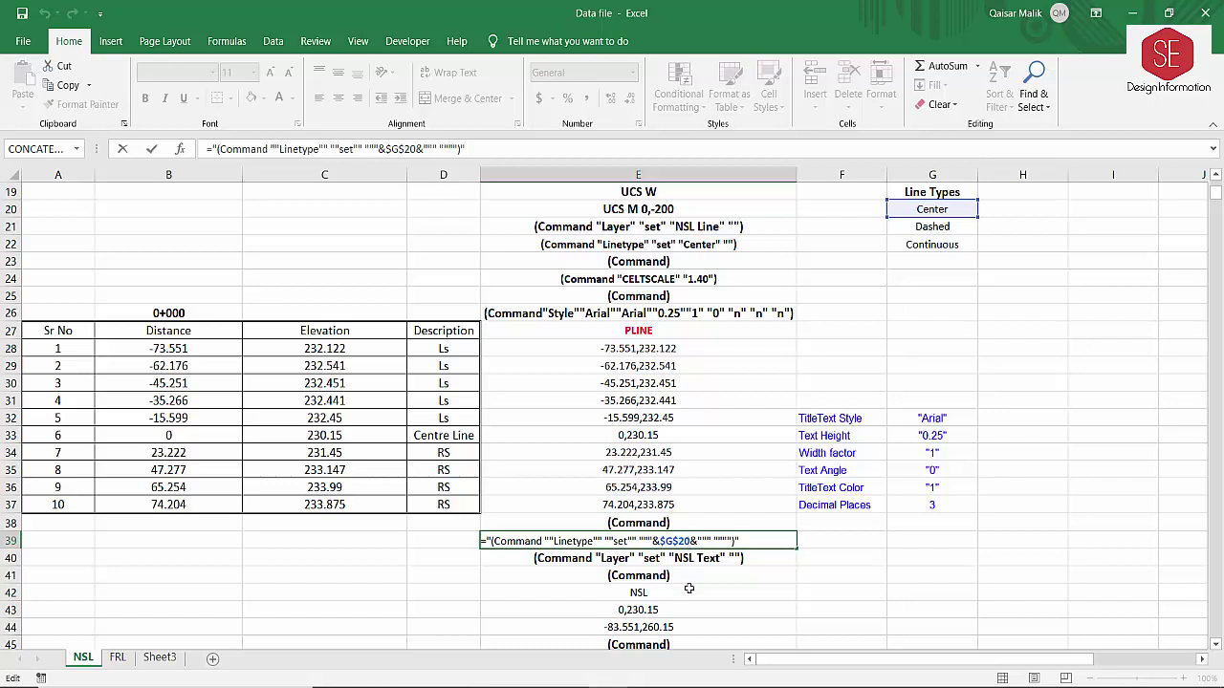
key("BackSpace")
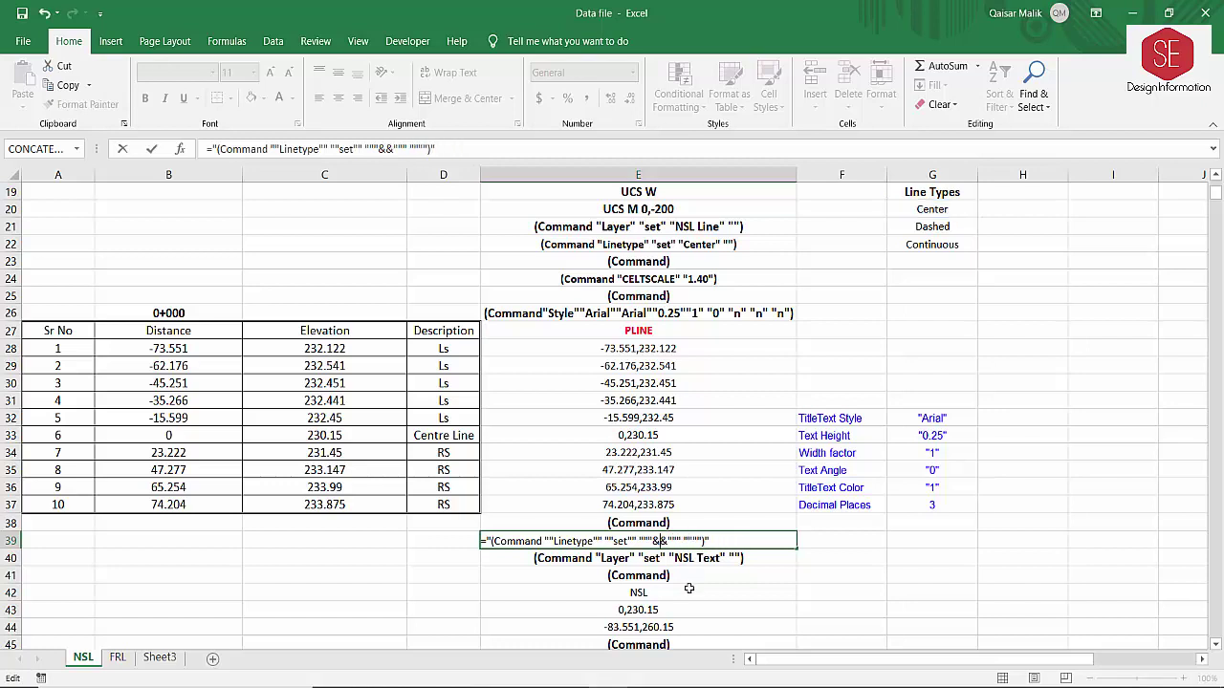
left_click(914, 248)
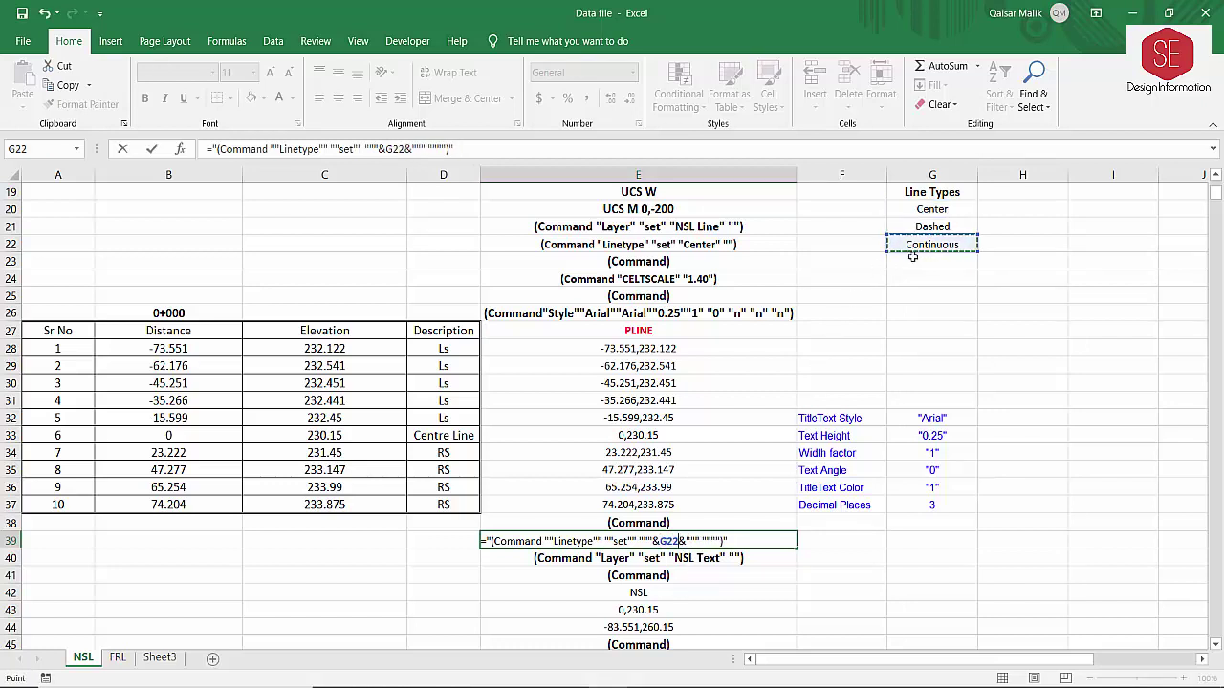
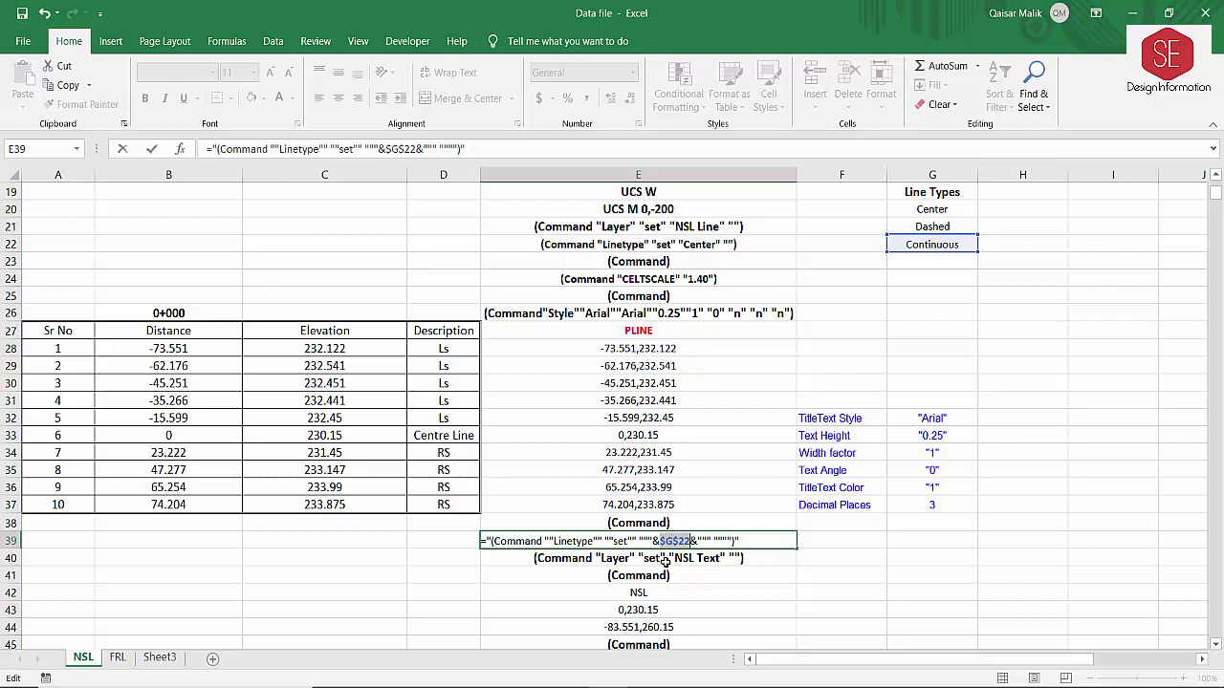
Commit E39's Continuous linetype formula referencing $G$22, then check cells E39, E40 and E42.
key("Return")
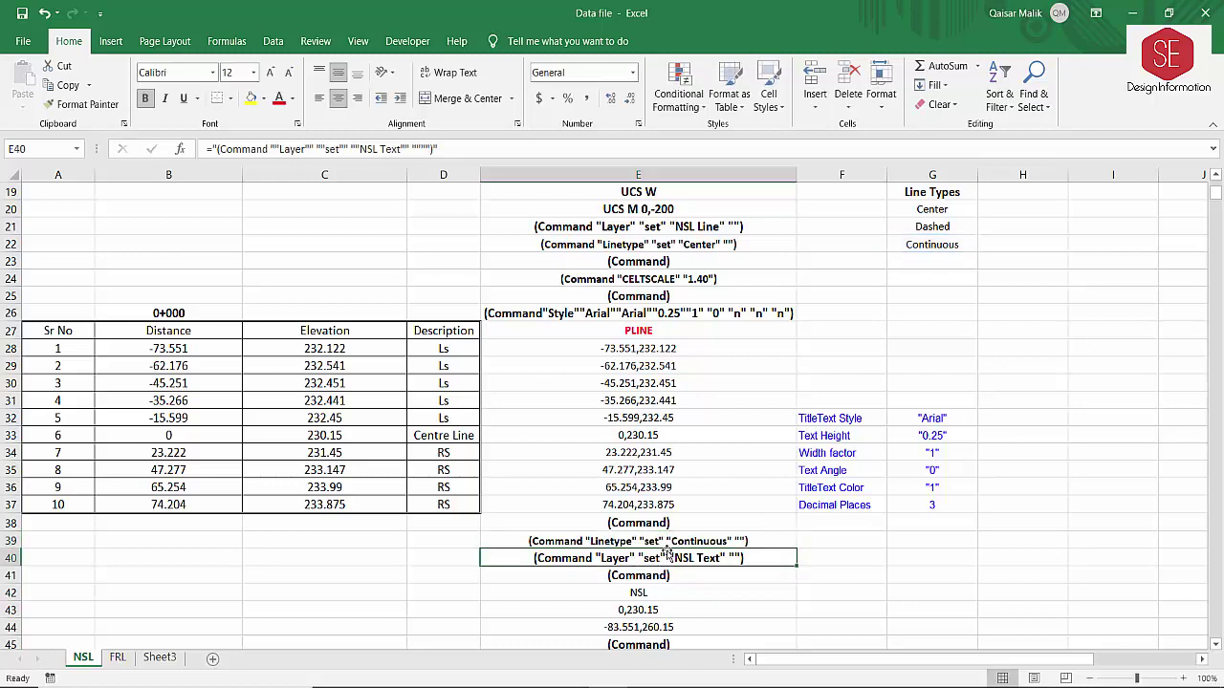
left_click(666, 547)
scroll(712, 506, "down", 2)
left_click(685, 458)
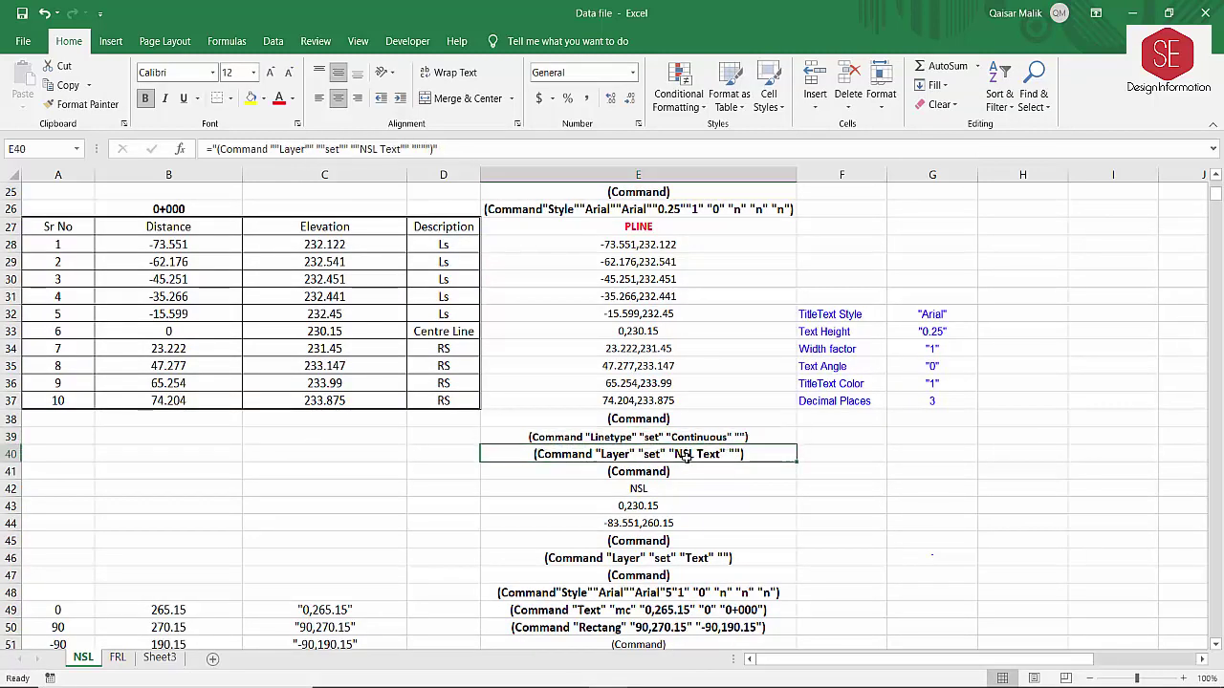
left_click(639, 488)
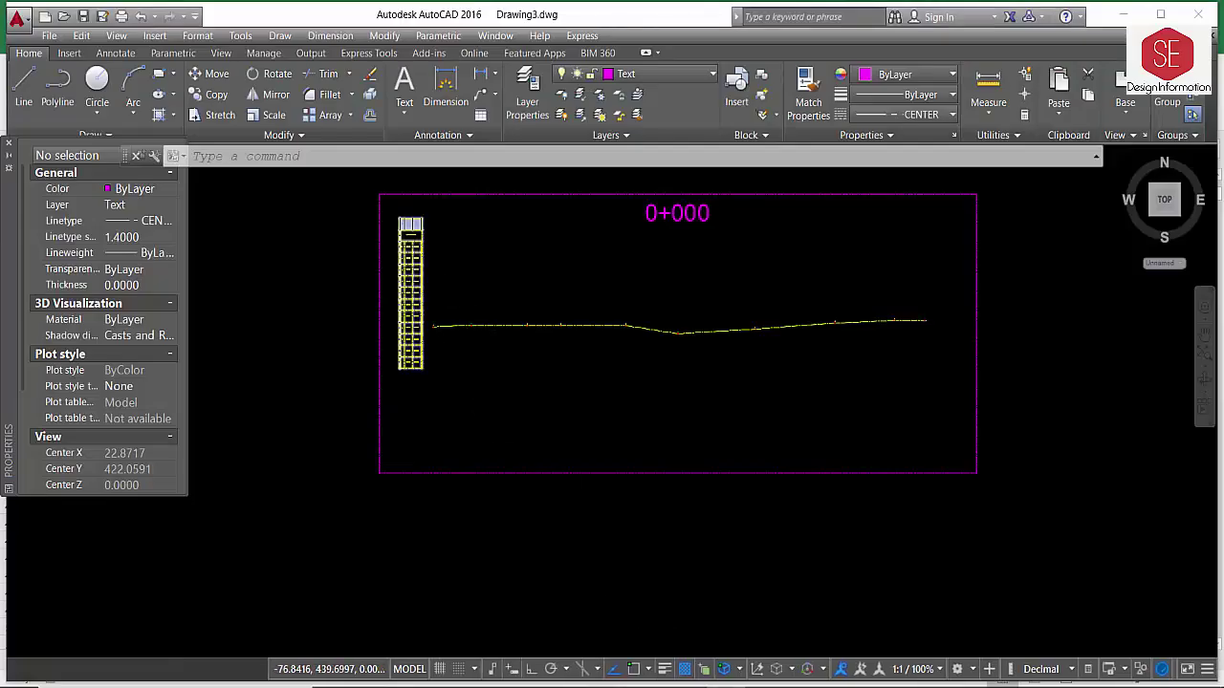
Inspect the 0+000 section's point table, profile line and the magenta frame's properties.
scroll(400, 257, "up", 5)
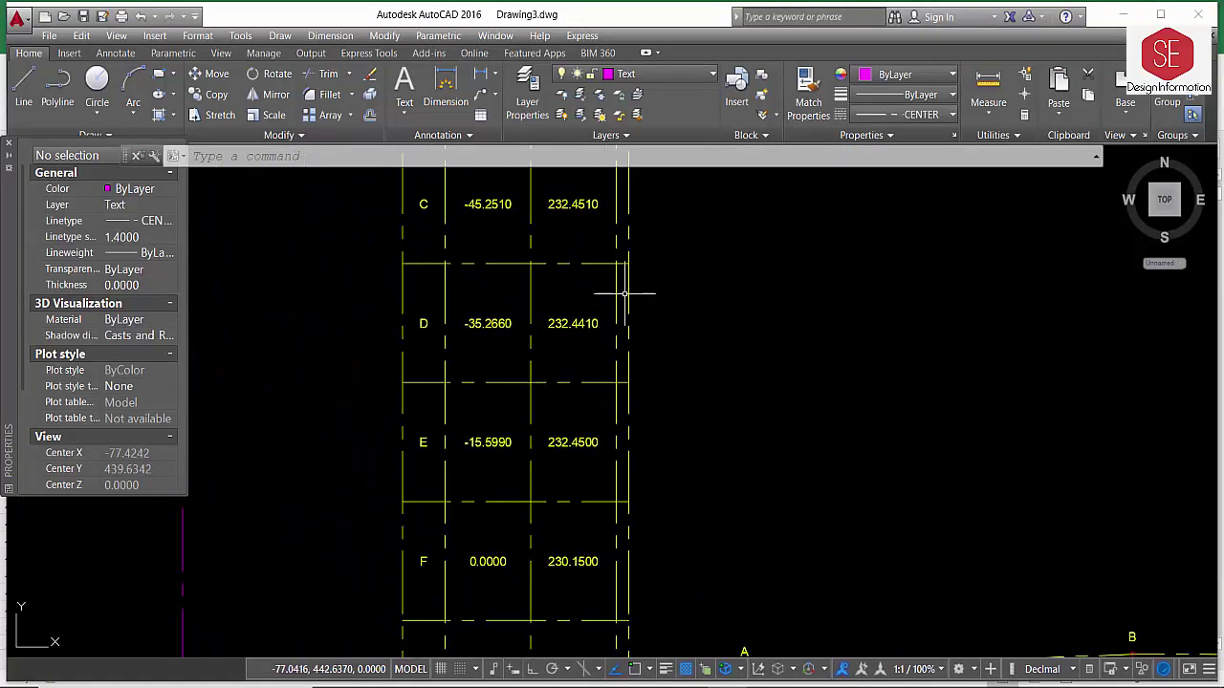
scroll(619, 294, "down", 3)
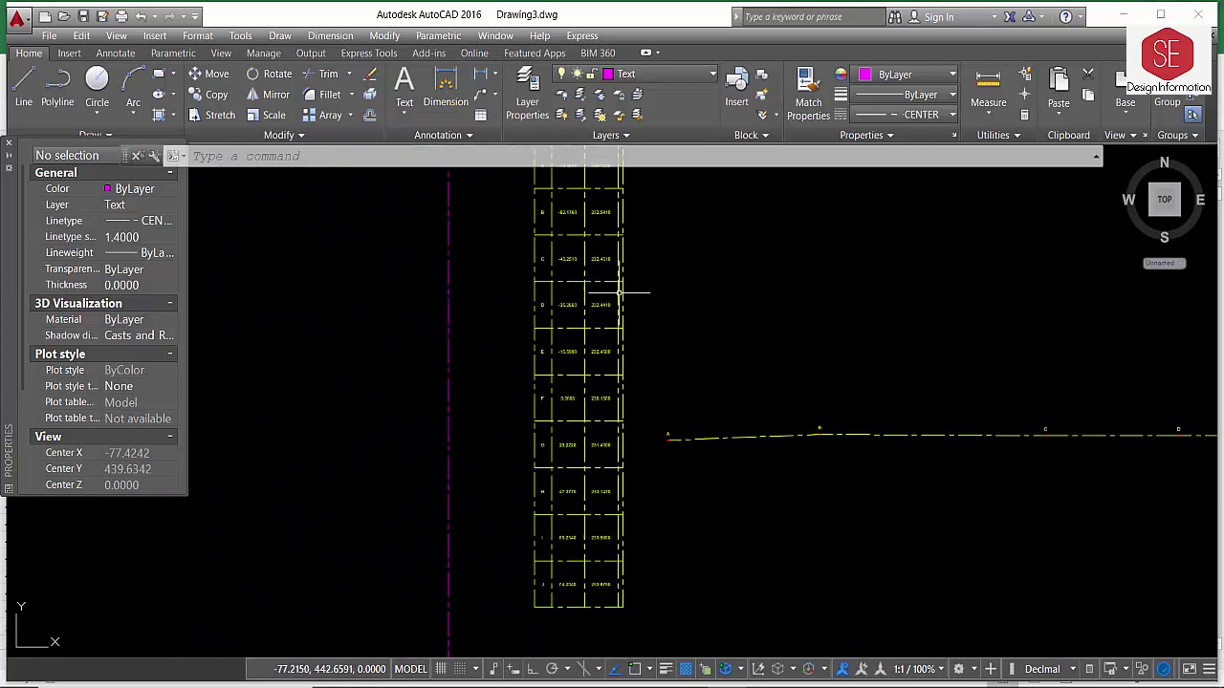
left_click(448, 310)
scroll(446, 318, "down", 6)
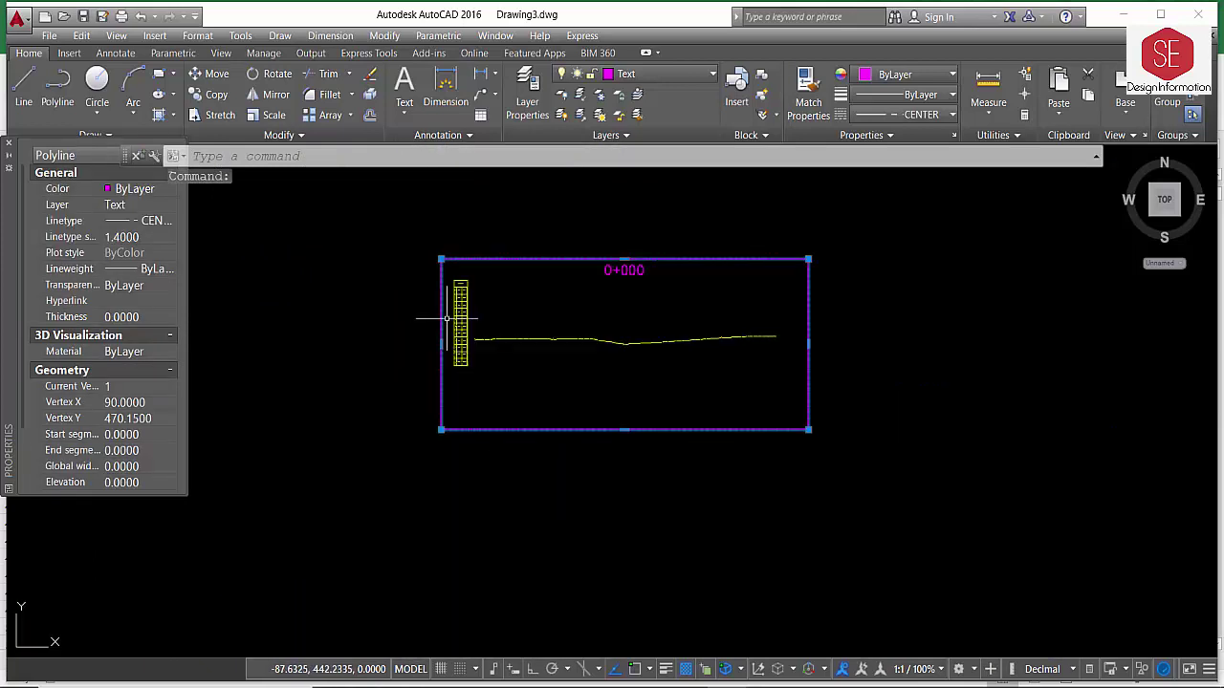
scroll(695, 341, "up", 6)
scroll(788, 305, "down", 2)
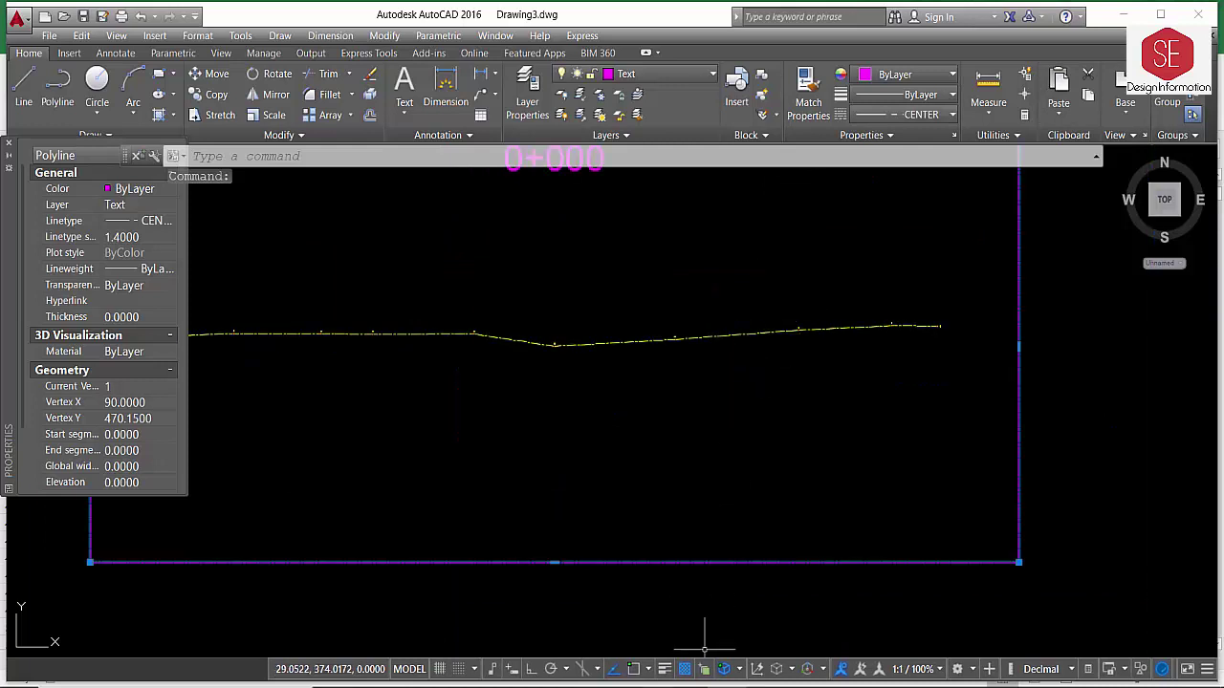
Copy the script range E5:E51, then begin window-selecting AutoCAD's old cross section.
left_click(521, 626)
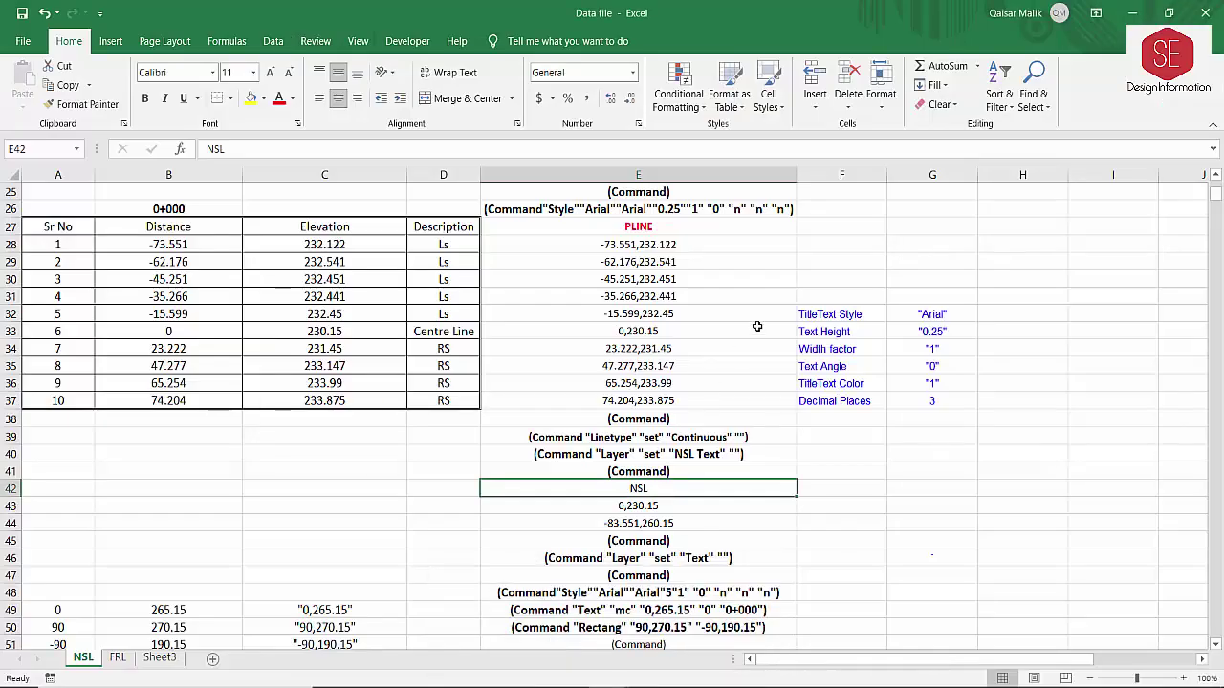
scroll(654, 470, "up", 4)
scroll(656, 304, "up", 1)
scroll(656, 304, "up", 1)
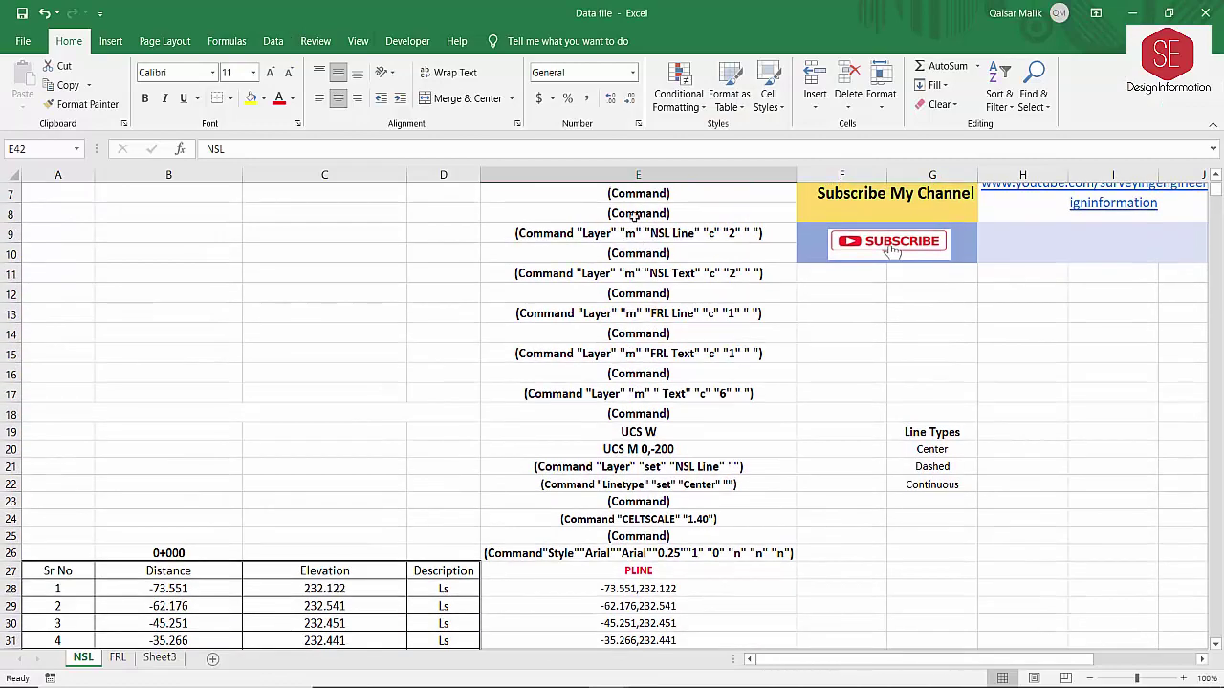
scroll(638, 213, "up", 1)
mouse_move(638, 212)
left_mouse_down()
mouse_move(619, 684)
mouse_move(660, 611)
left_mouse_up()
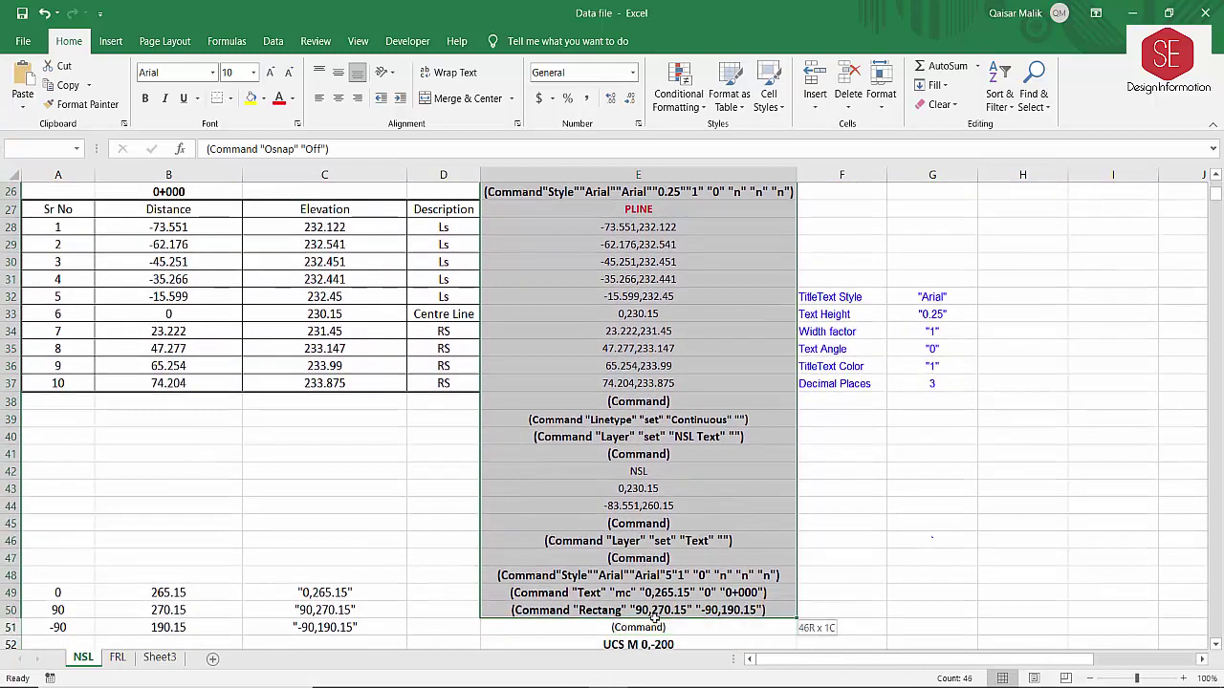
scroll(659, 401, "down", 2)
scroll(657, 382, "up", 4)
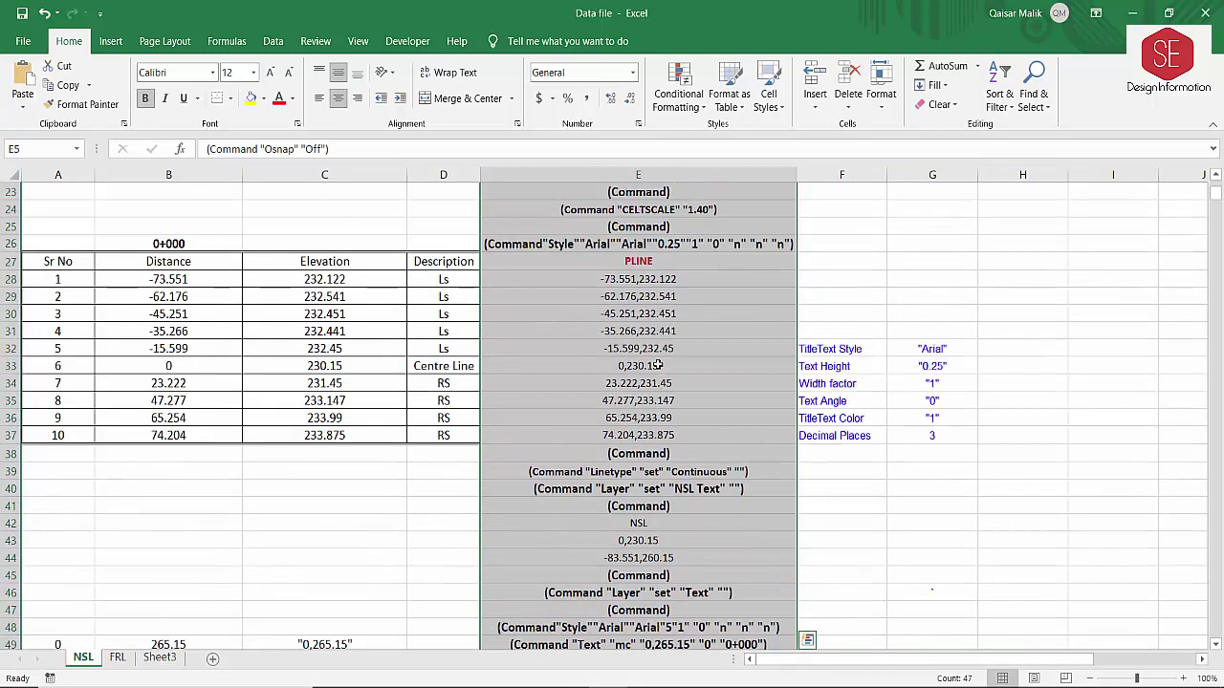
right_click(658, 365)
left_click(695, 315)
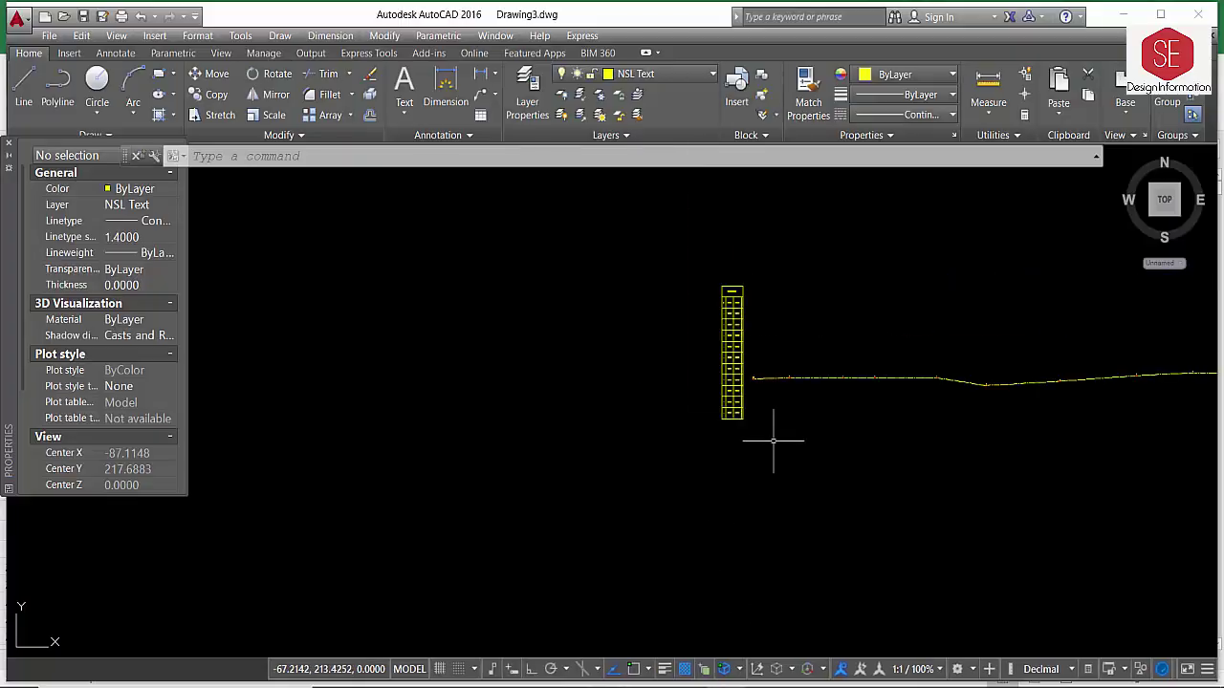
scroll(772, 430, "down", 1)
left_click(982, 331)
Erase the old cross section with E and paste the copied script into the command line.
left_click(616, 486)
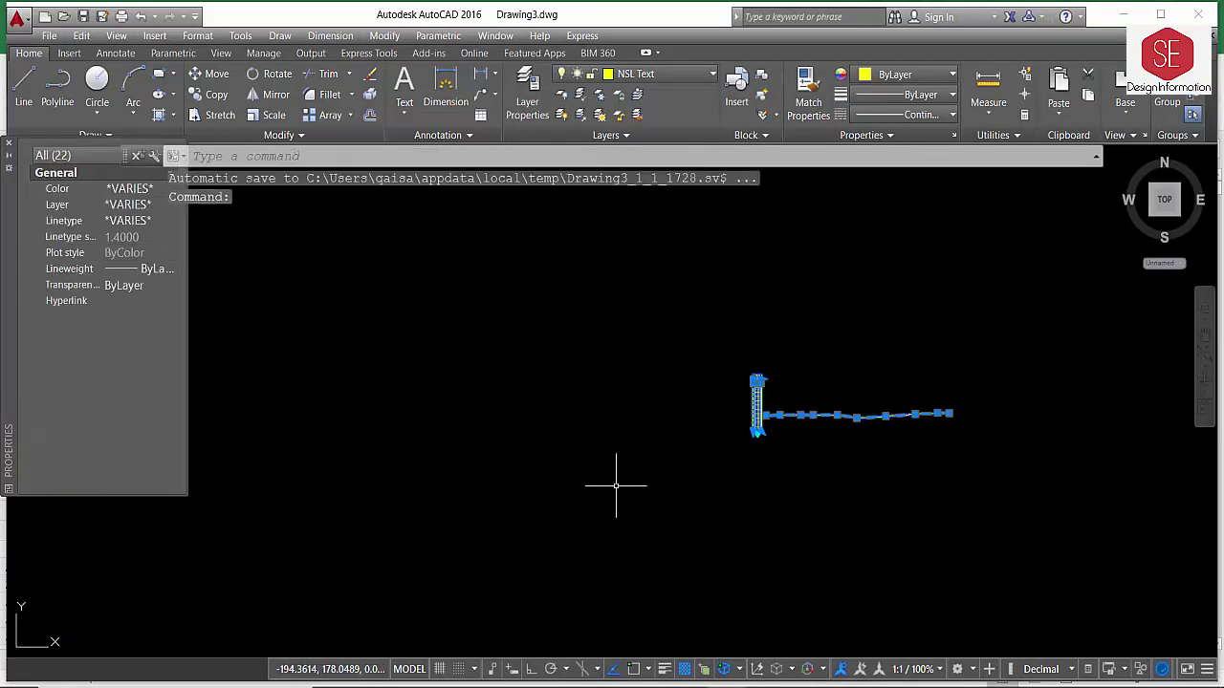
type("E")
key("Return")
right_click(319, 154)
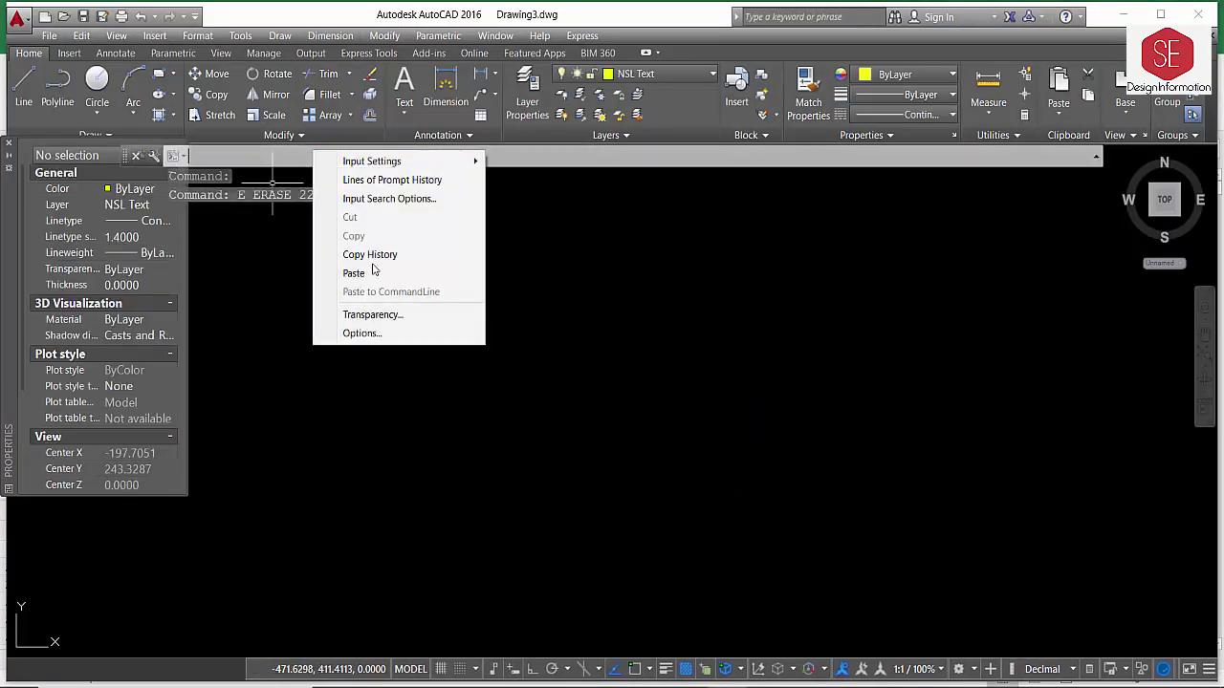
left_click(354, 273)
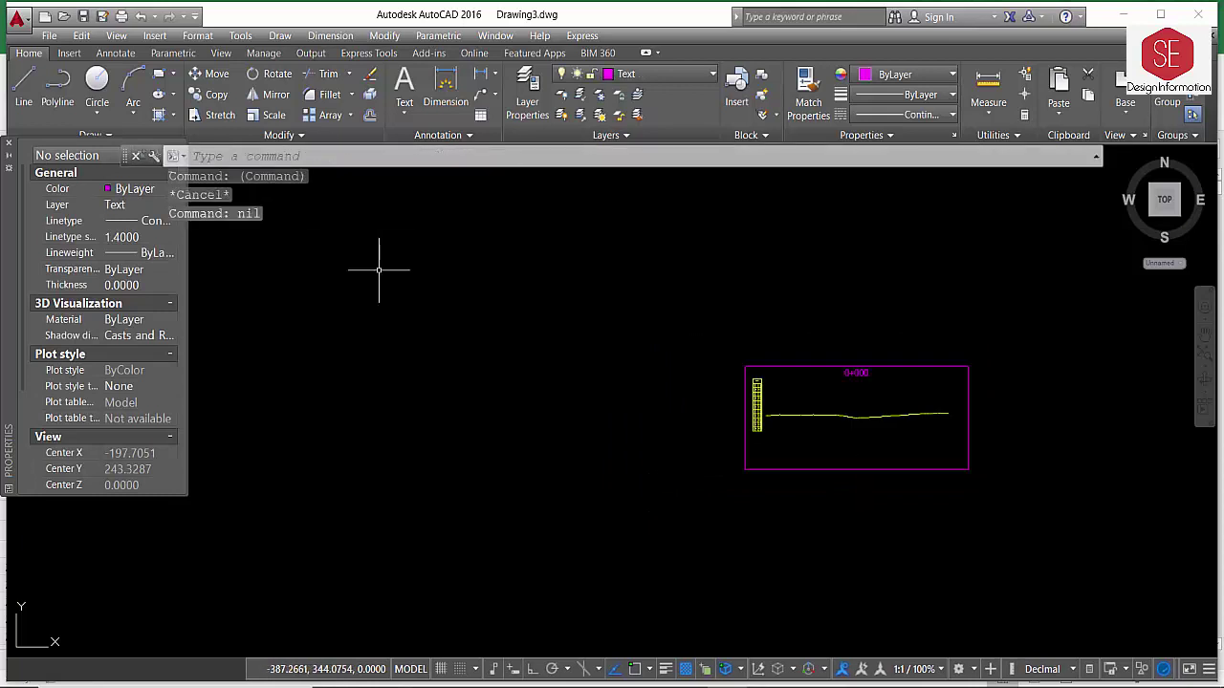
Inspect the redrawn level table and profile line of the 0+000 section.
middle_click_drag(949, 409, 737, 361)
scroll(663, 363, "up", 5)
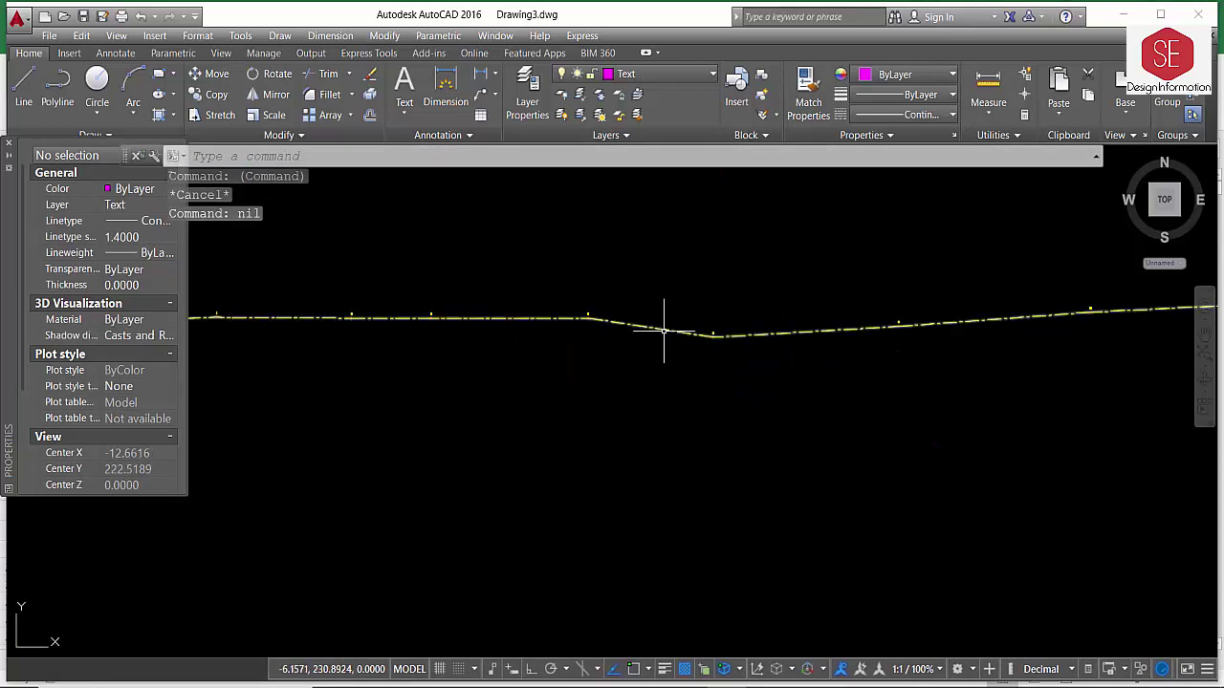
scroll(707, 332, "down", 5)
scroll(492, 274, "up", 4)
left_click(495, 274)
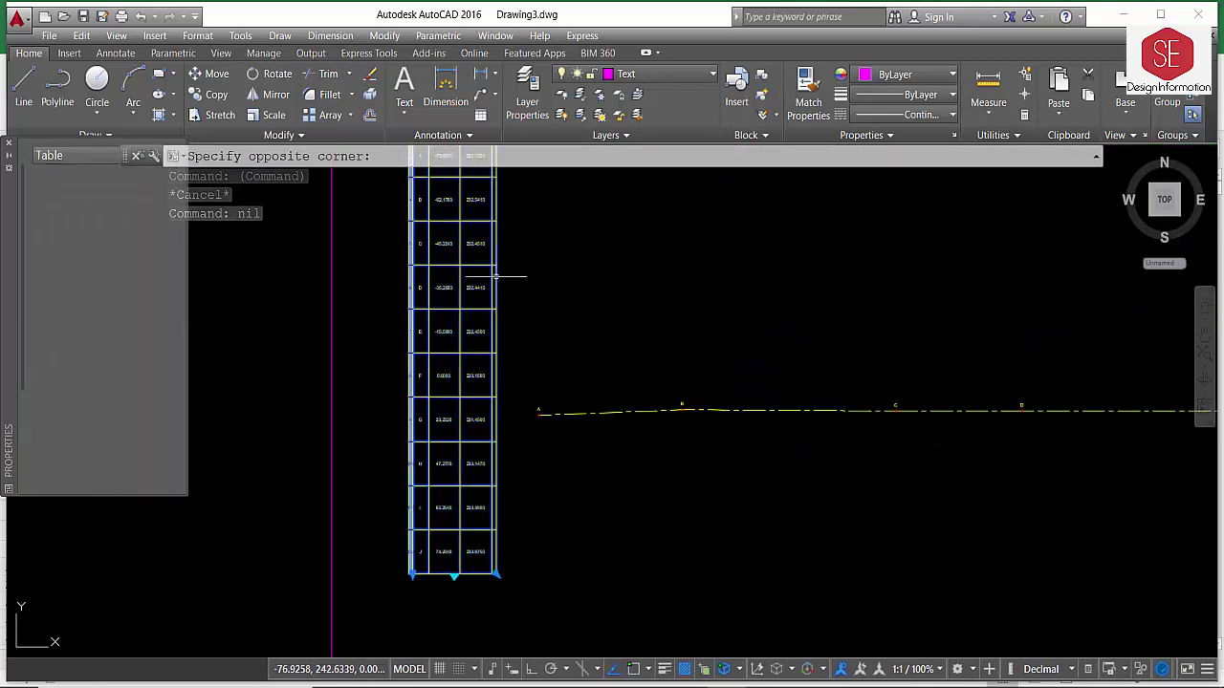
key("Escape")
left_click(784, 406)
left_click(771, 413)
key("Escape")
scroll(514, 318, "down", 2)
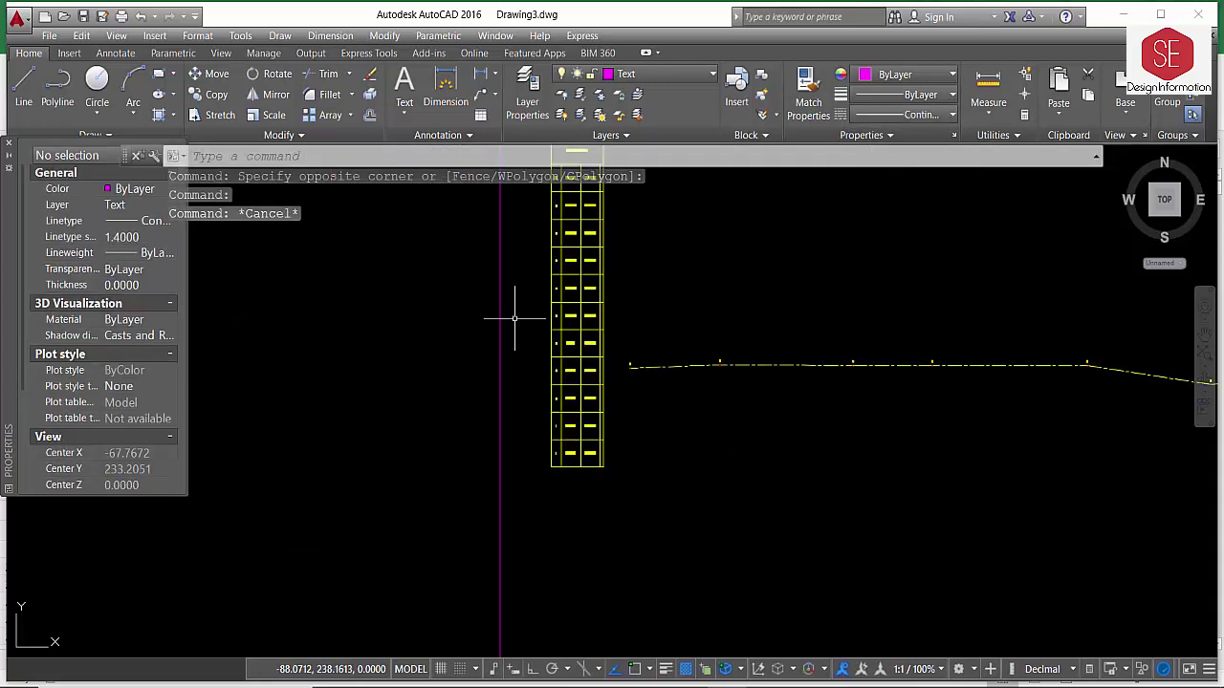
left_click(646, 401)
left_click(514, 318)
key("Escape")
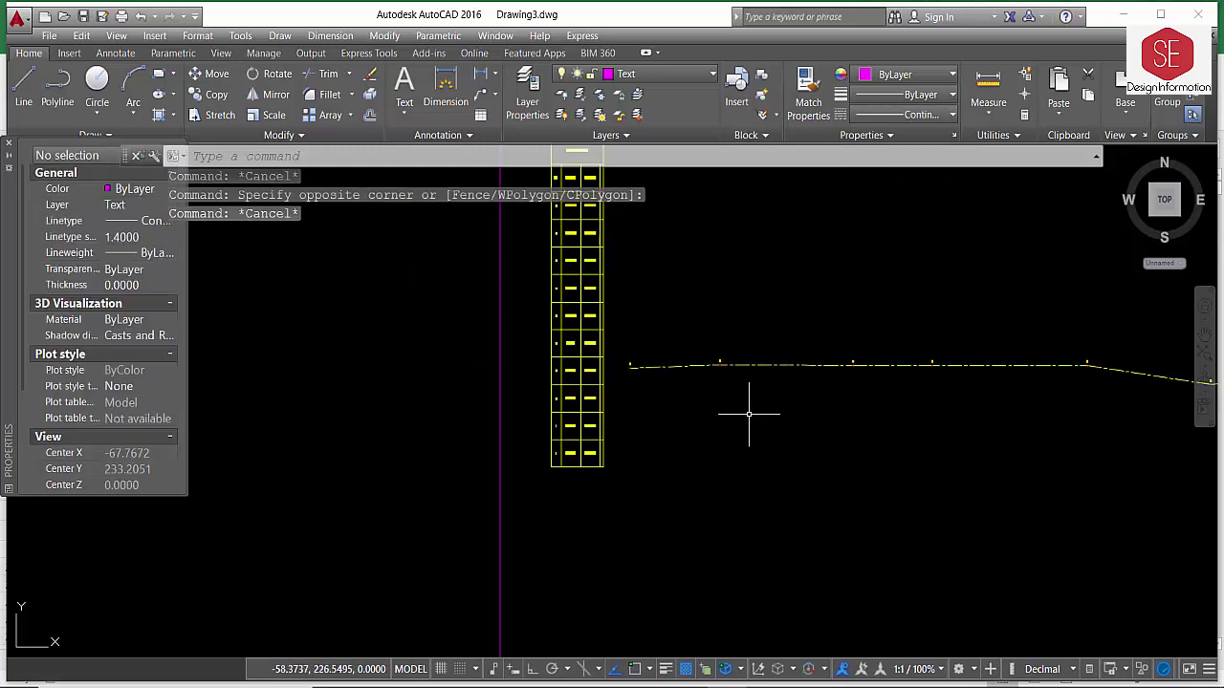
scroll(705, 316, "down", 5)
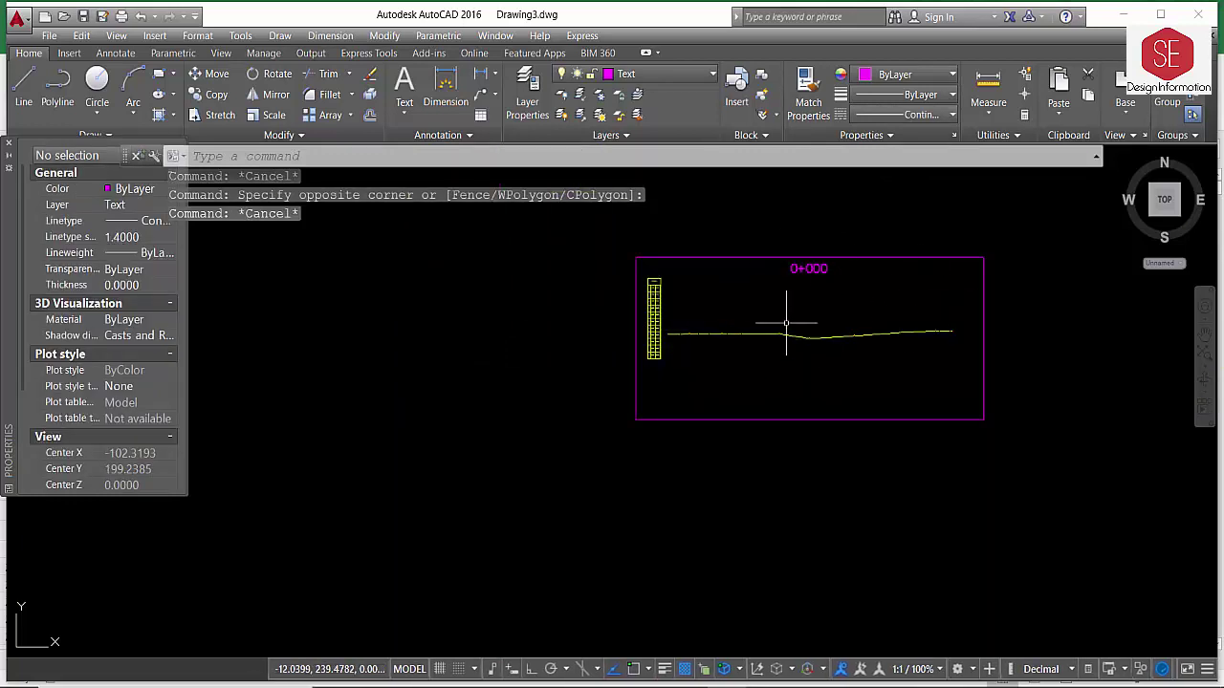
left_click(531, 626)
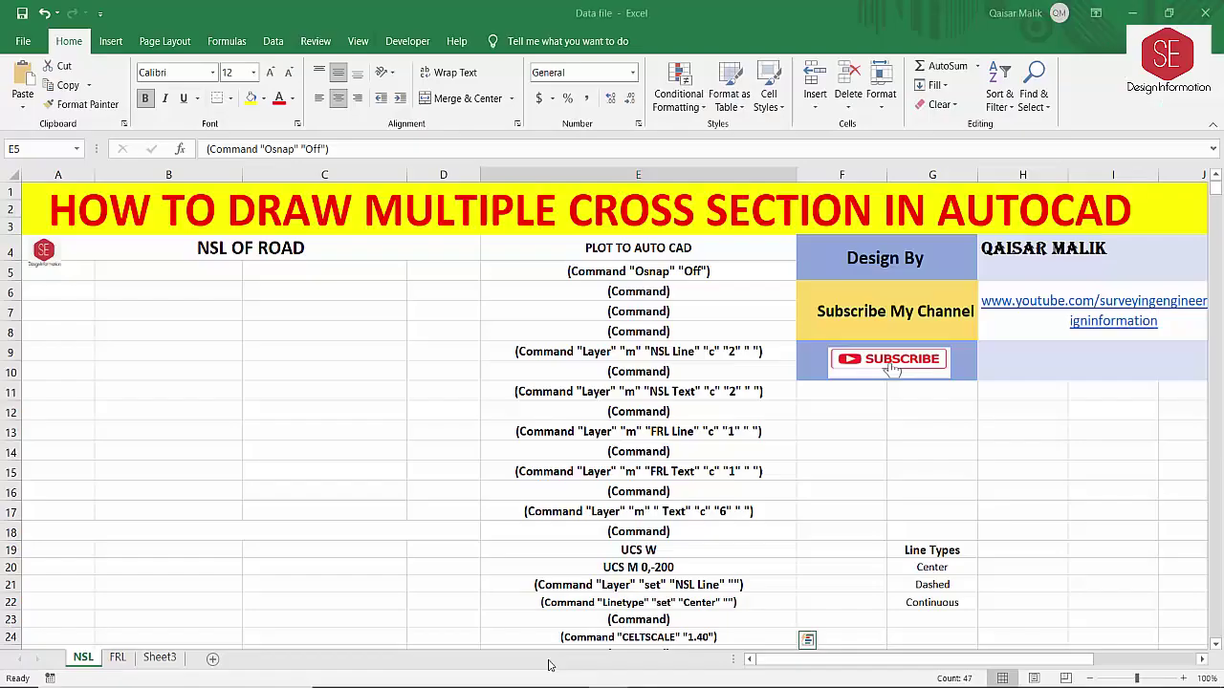
scroll(721, 413, "down", 4)
scroll(672, 368, "down", 3)
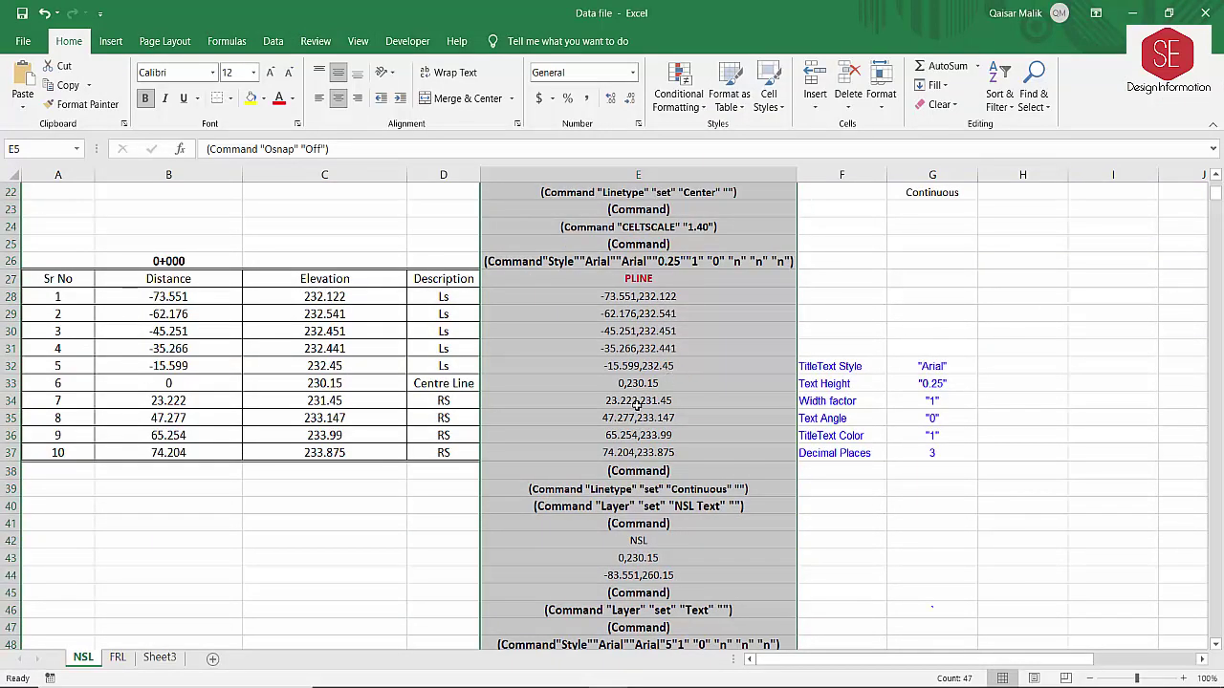
scroll(638, 405, "down", 2)
left_click(650, 399)
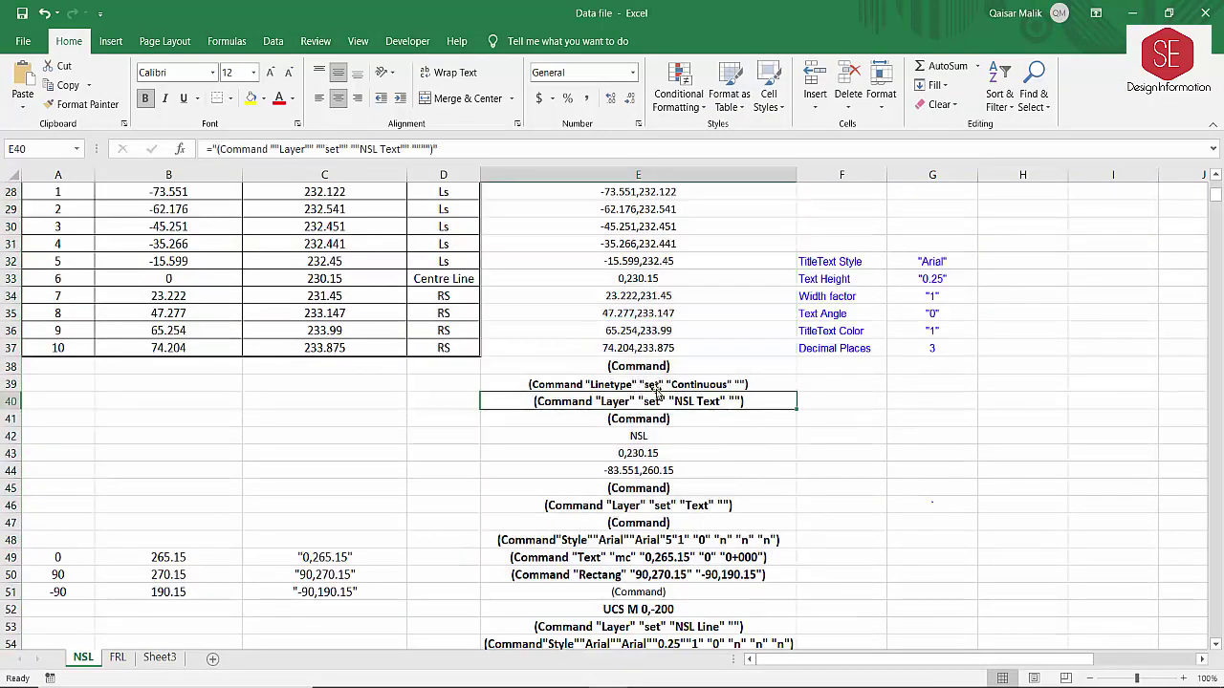
left_click(678, 382)
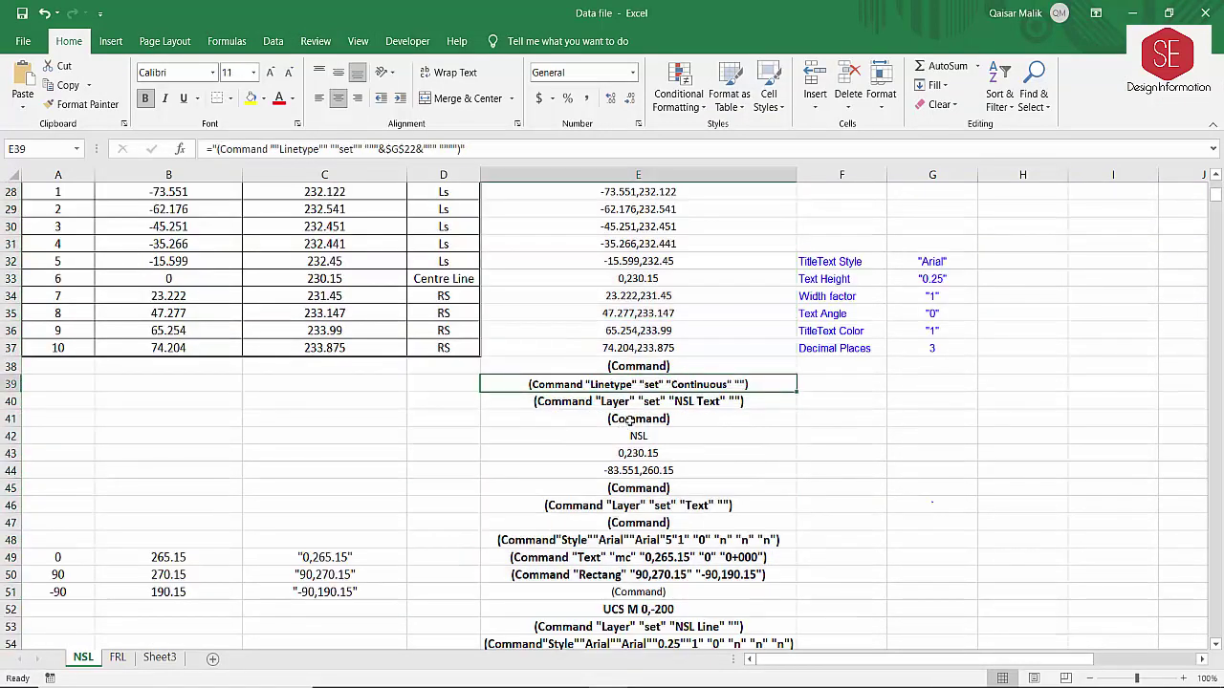
scroll(642, 523, "up", 1)
scroll(669, 478, "up", 4)
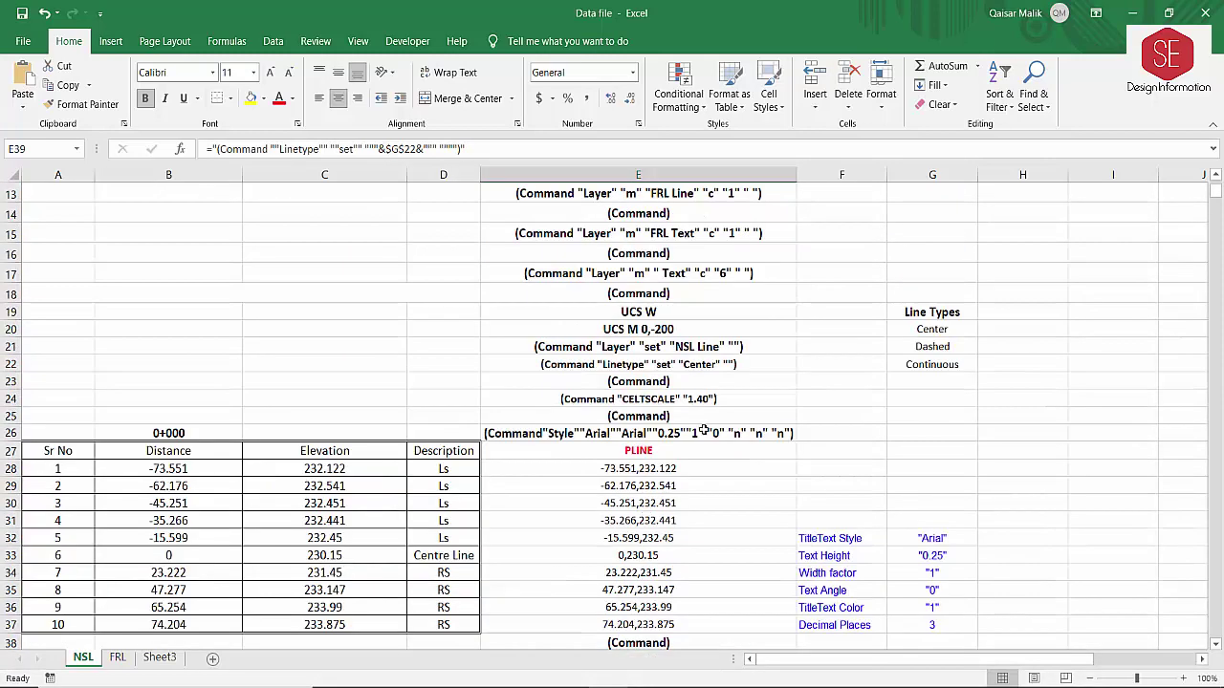
left_click(688, 364)
left_click(638, 393)
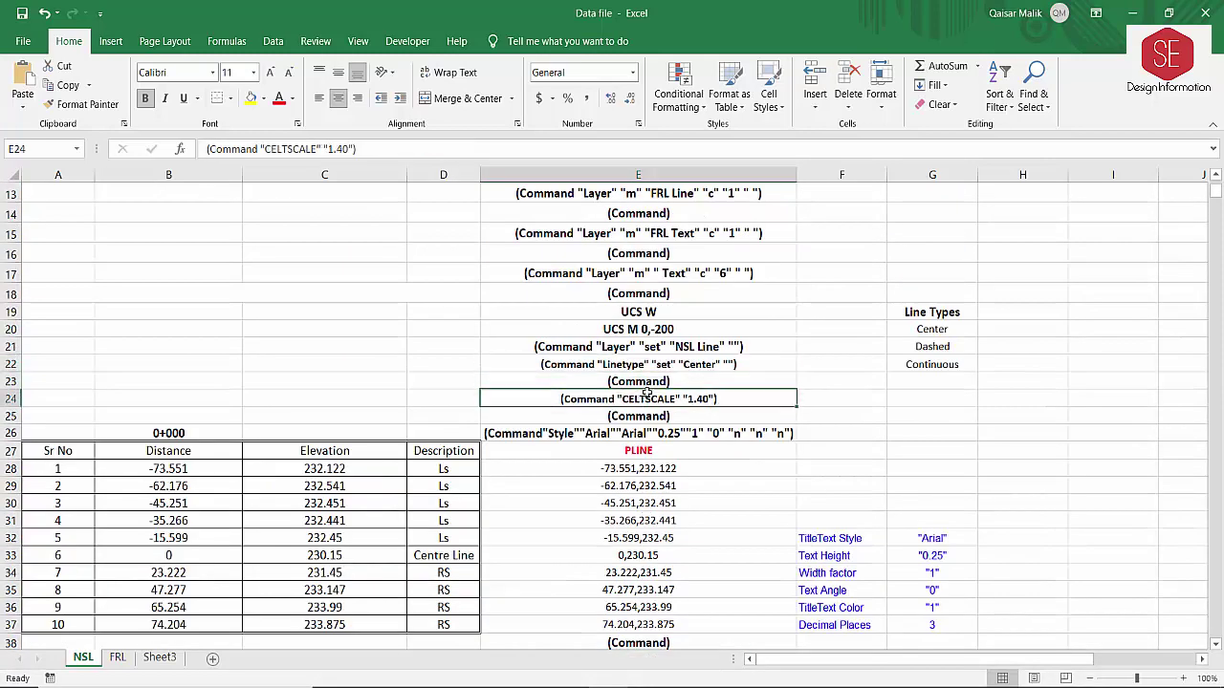
left_click(662, 368)
left_click(660, 399)
left_click(658, 367)
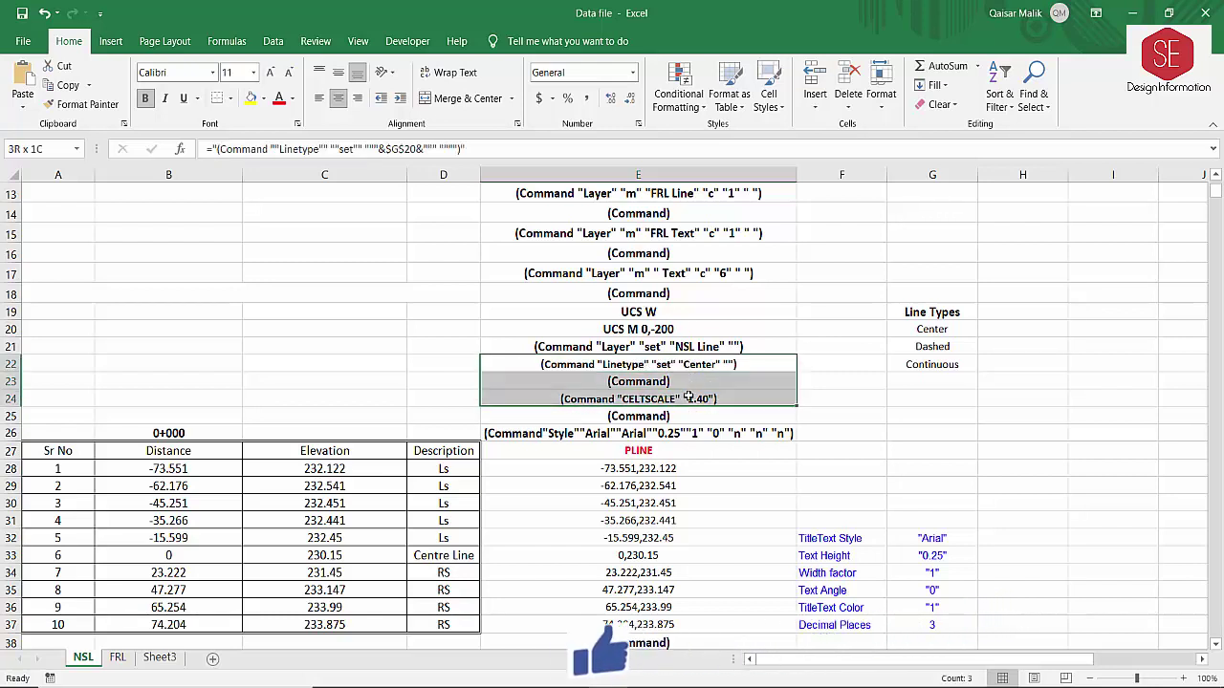
left_click_drag(688, 367, 688, 421)
scroll(689, 384, "down", 3)
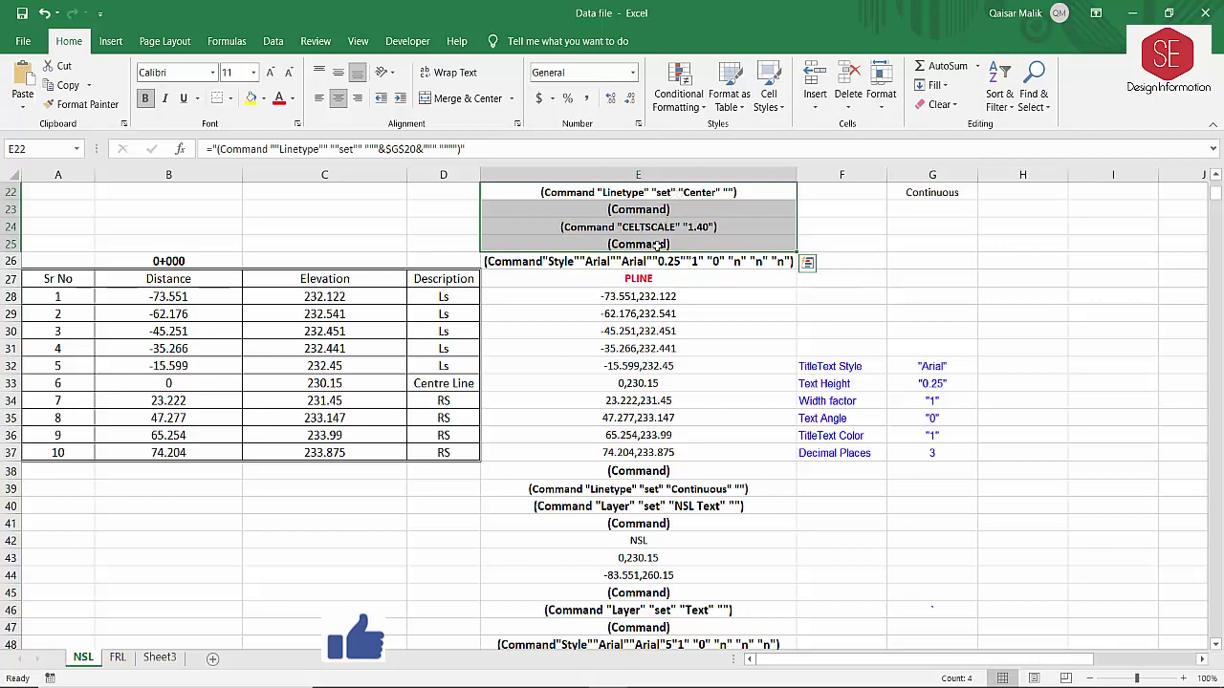
scroll(657, 245, "down", 5)
scroll(657, 316, "down", 2)
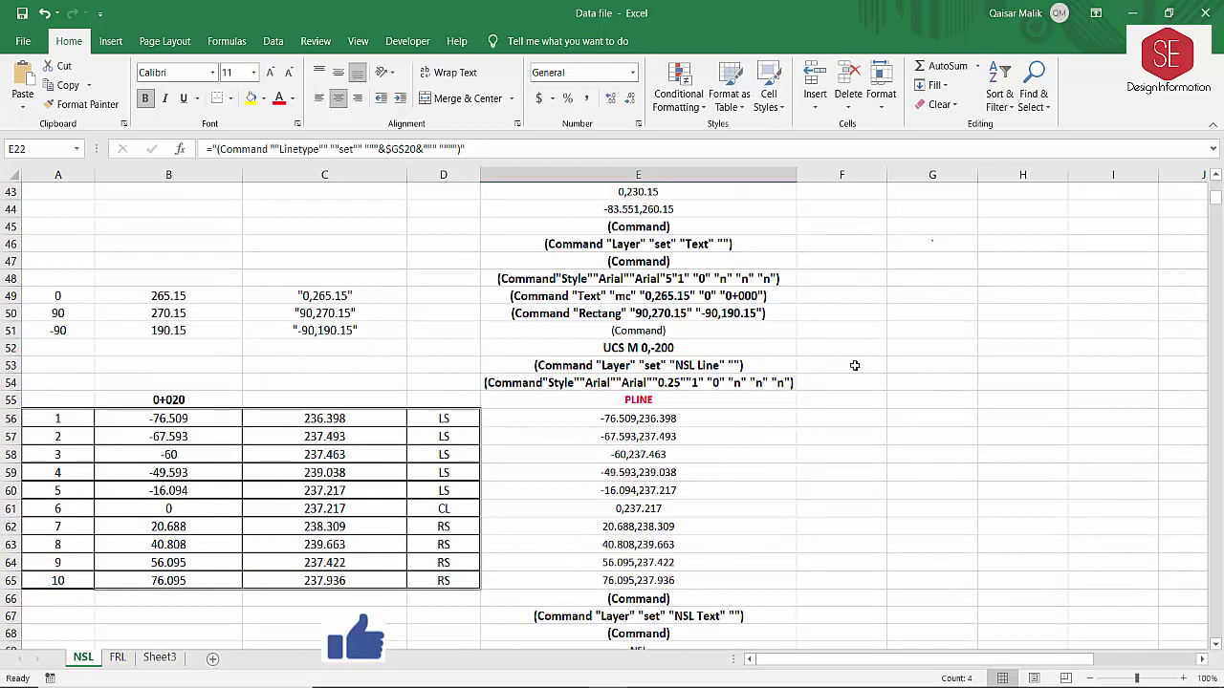
scroll(710, 365, "up", 1)
left_click(841, 417)
left_click(648, 417)
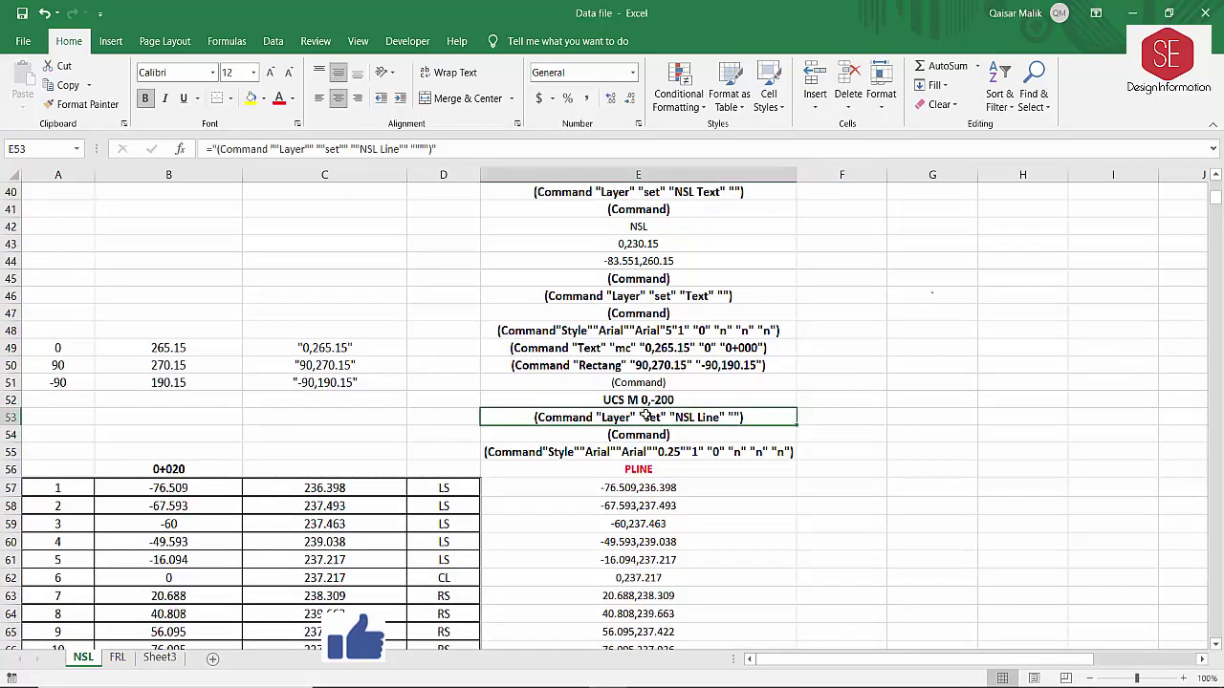
scroll(648, 417, "up", 5)
scroll(647, 417, "up", 2)
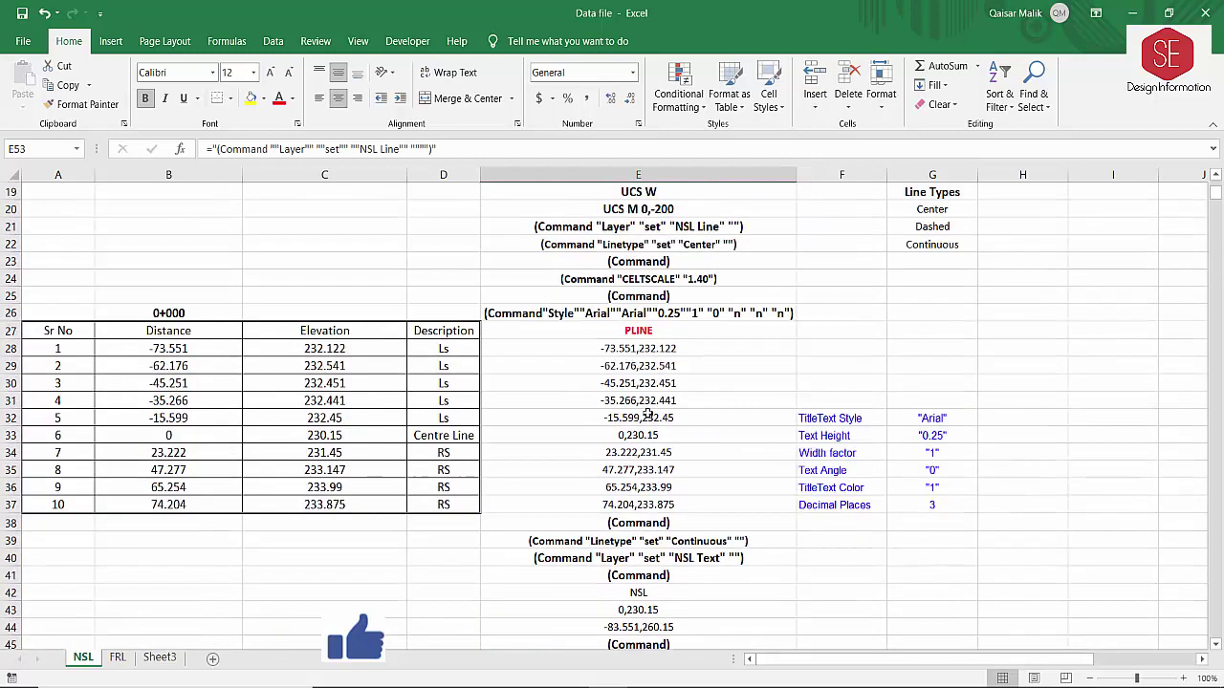
left_click(669, 229)
left_click(698, 241)
left_click(674, 259)
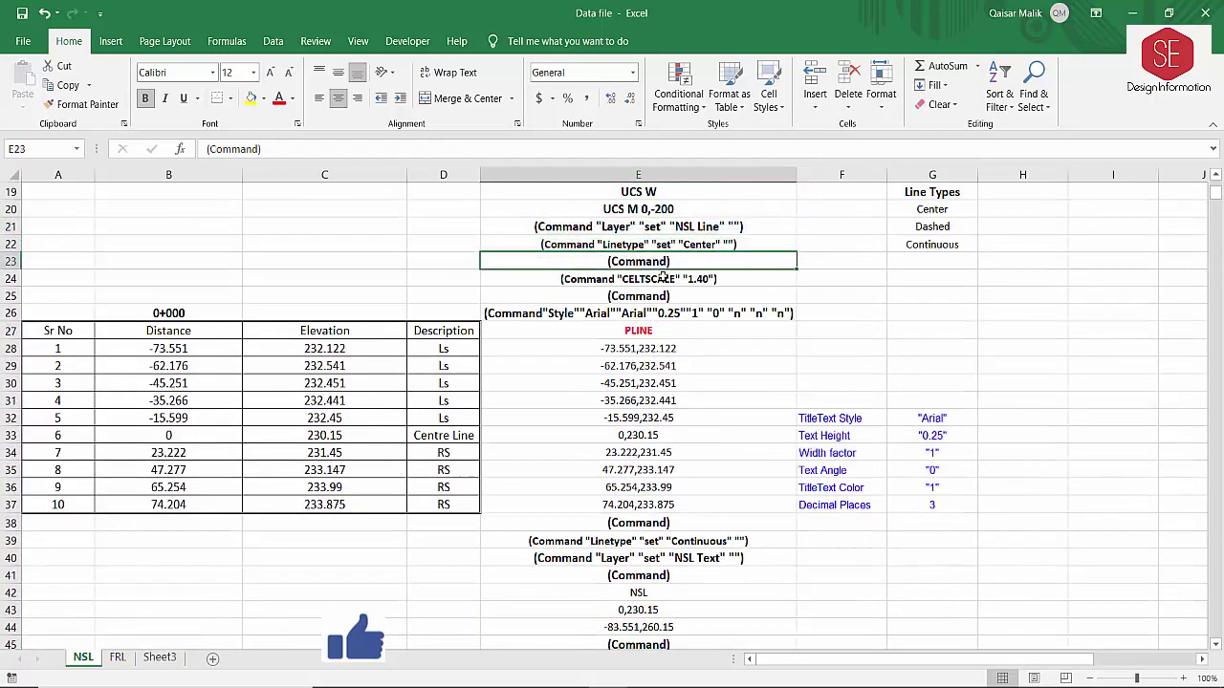
left_click(660, 277)
left_click_drag(637, 243, 639, 278)
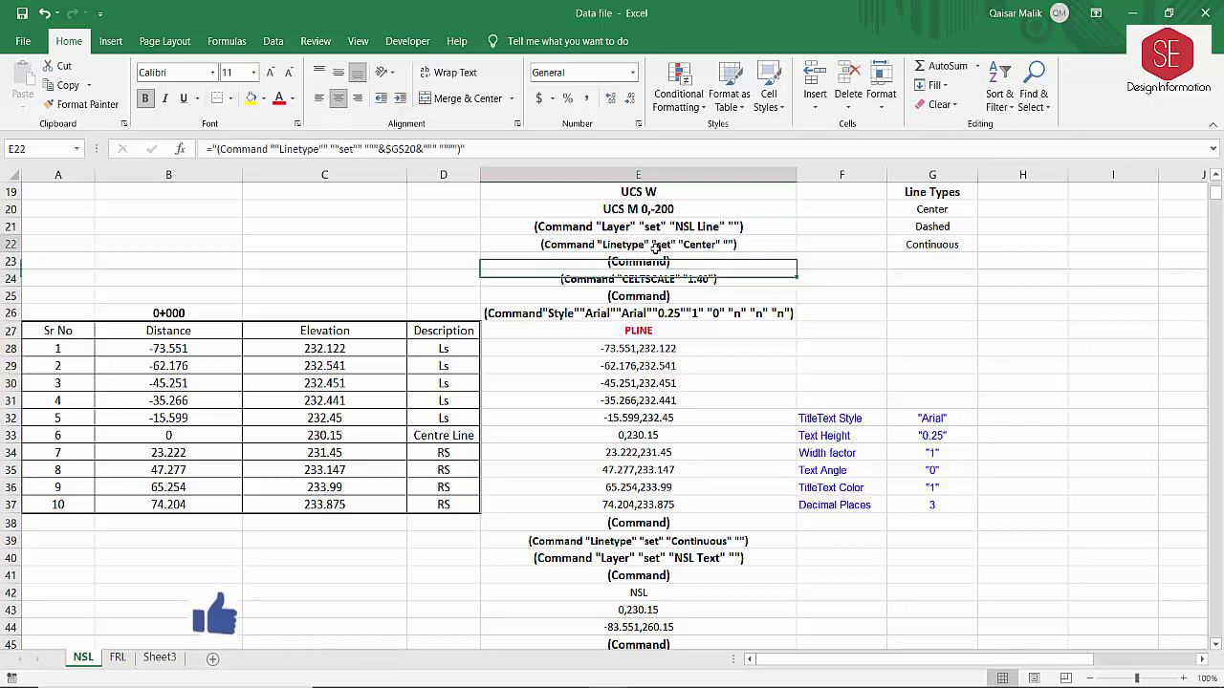
scroll(647, 331, "down", 4)
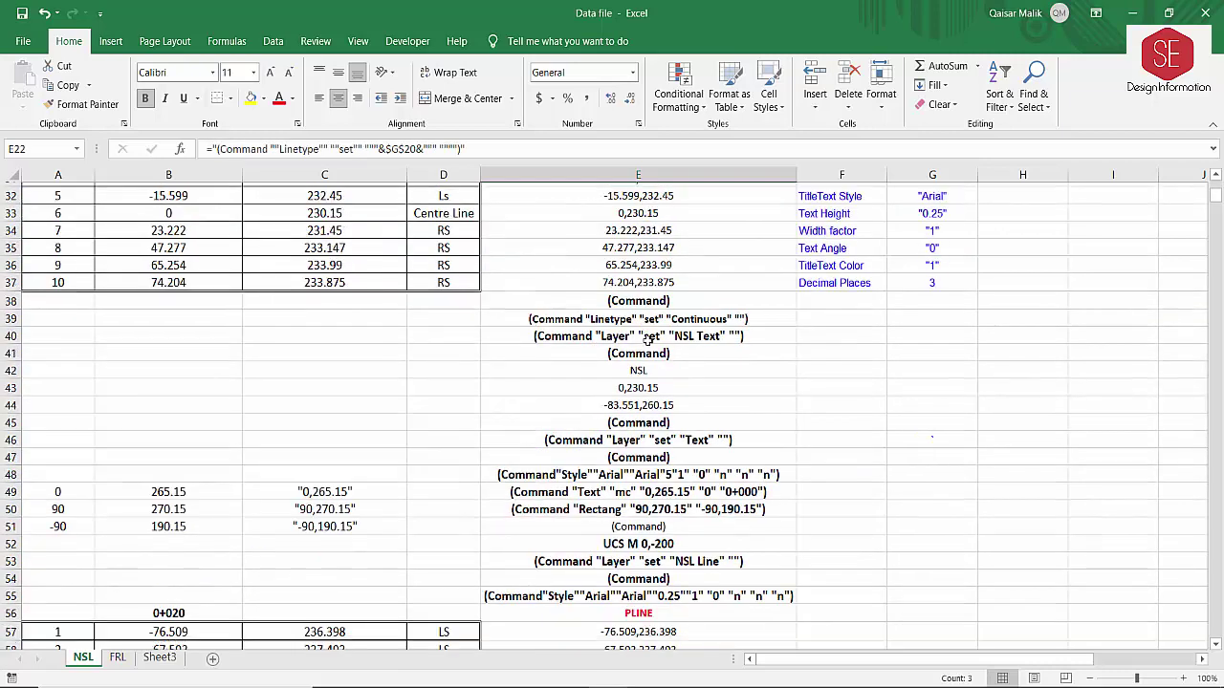
scroll(648, 349, "down", 2)
left_click(631, 454)
left_click(635, 470)
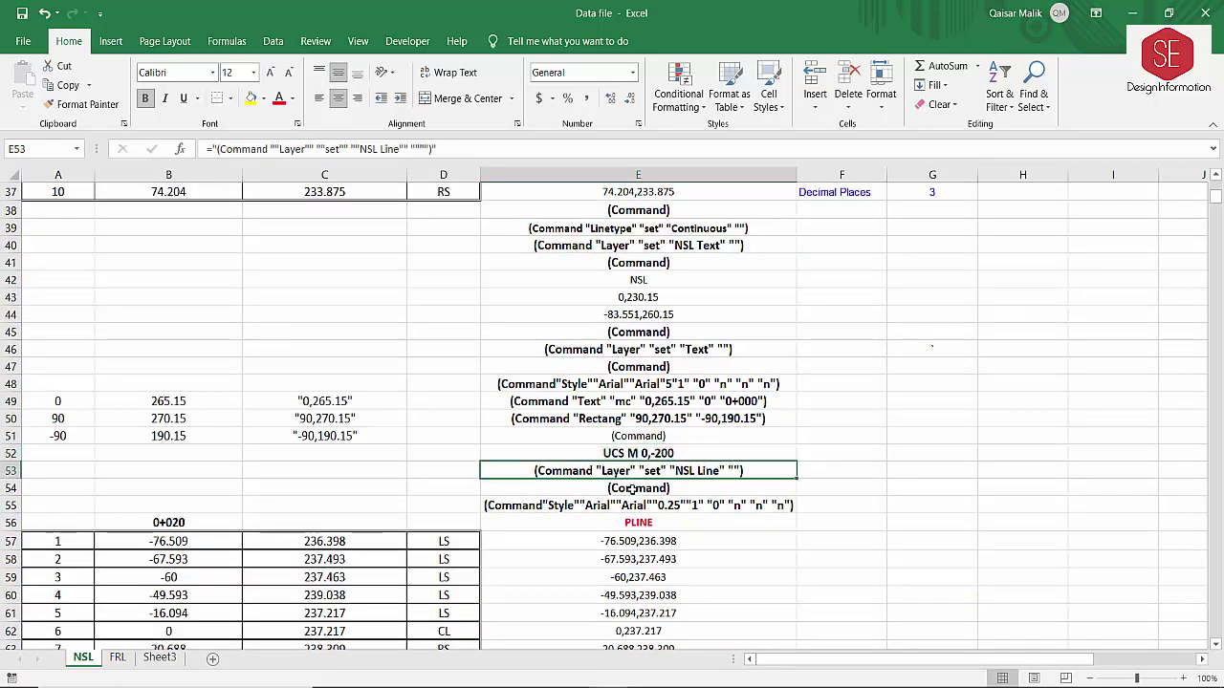
left_click(640, 489)
Insert three blank rows (54–56) below the 0+020 NSL Line command.
left_click_drag(12, 488, 12, 522)
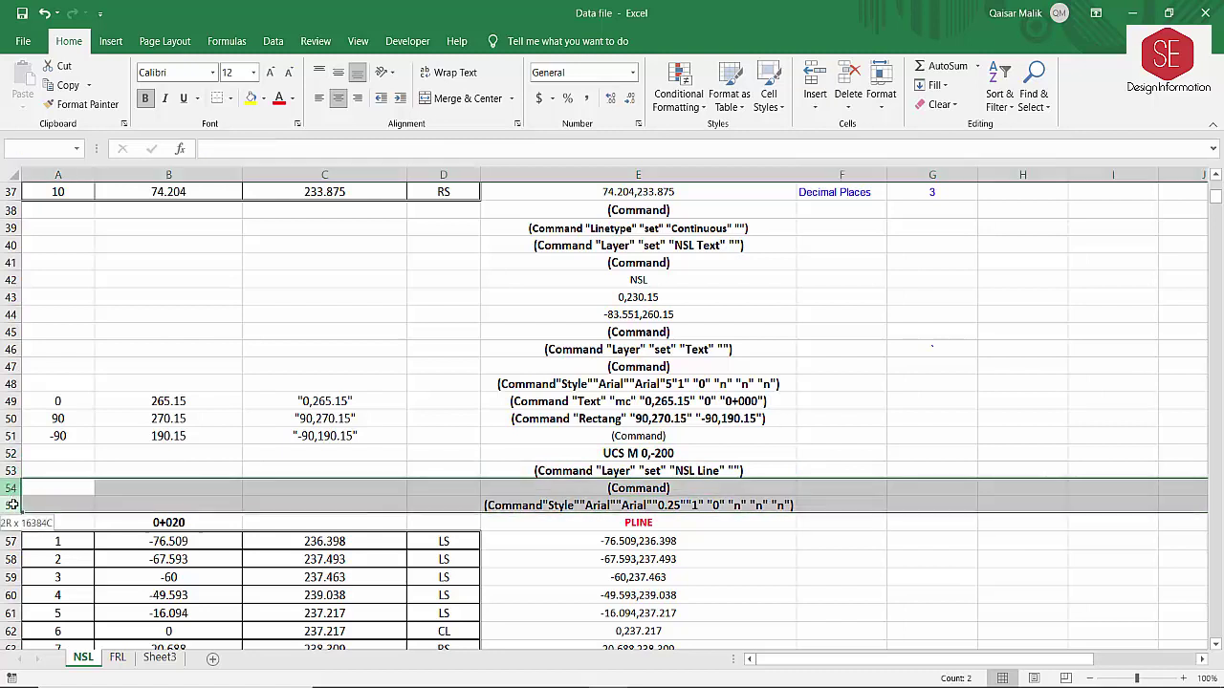
right_click(12, 522)
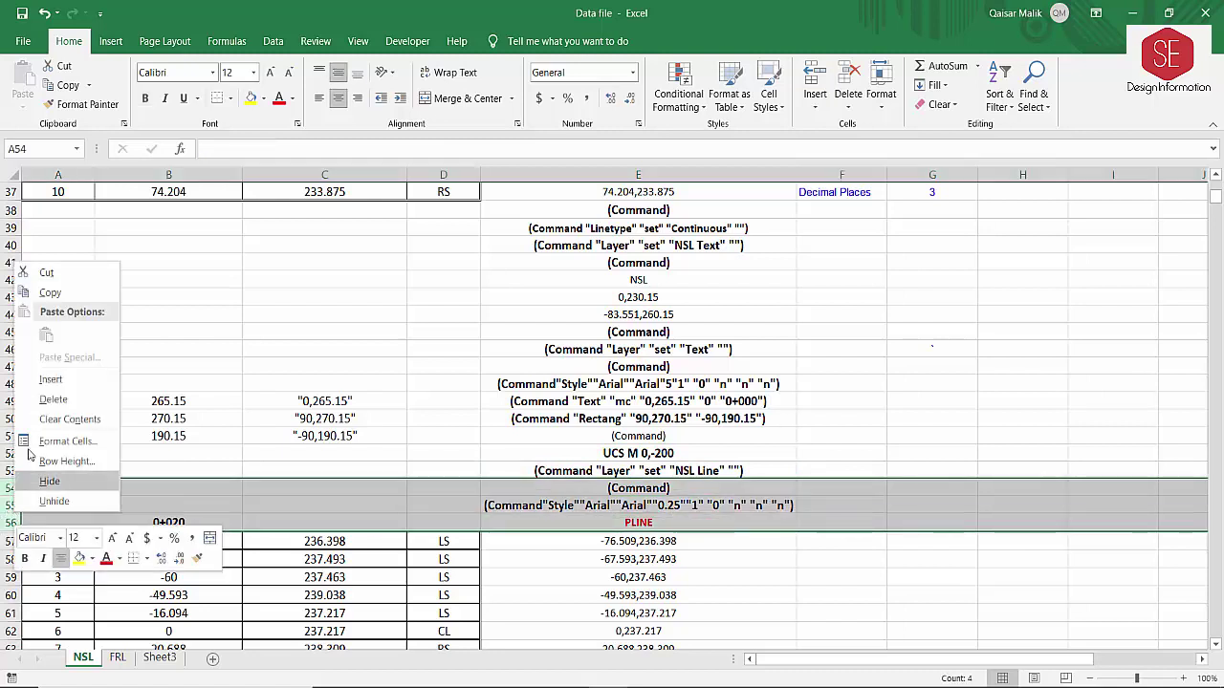
left_click(49, 378)
left_click(620, 490)
left_click(619, 522)
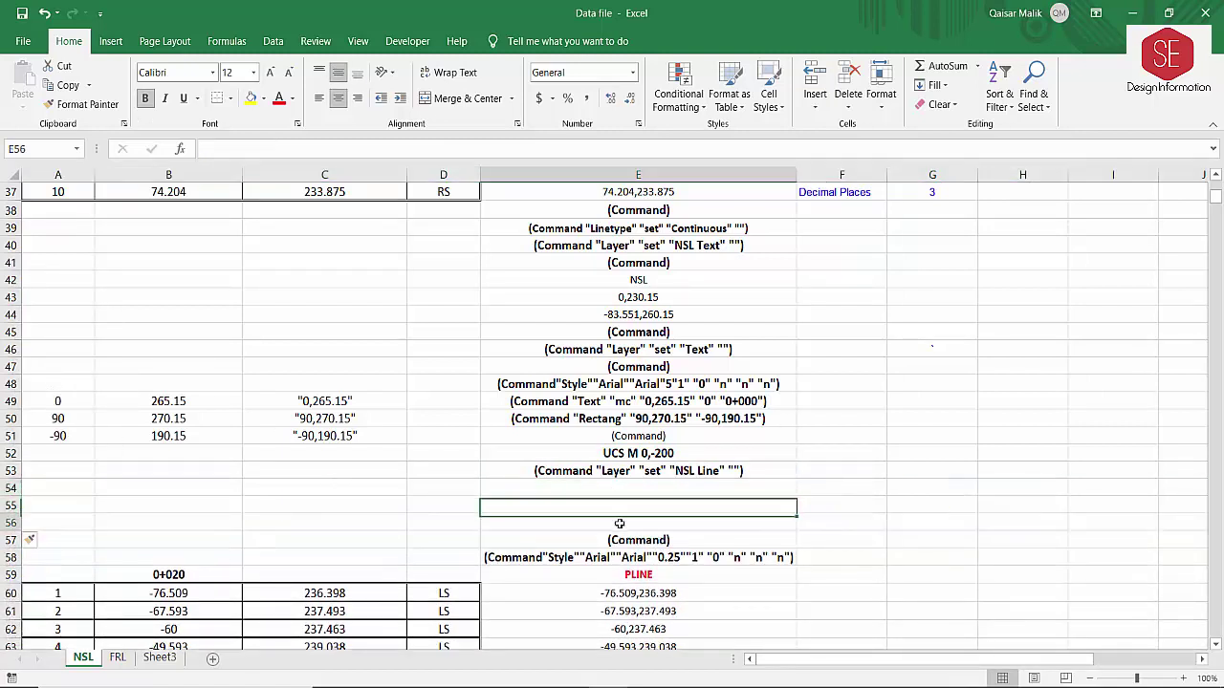
Copy the Center linetype and CELTSCALE 1.40 lines from E22:E24 into E54 onward.
scroll(641, 468, "up", 7)
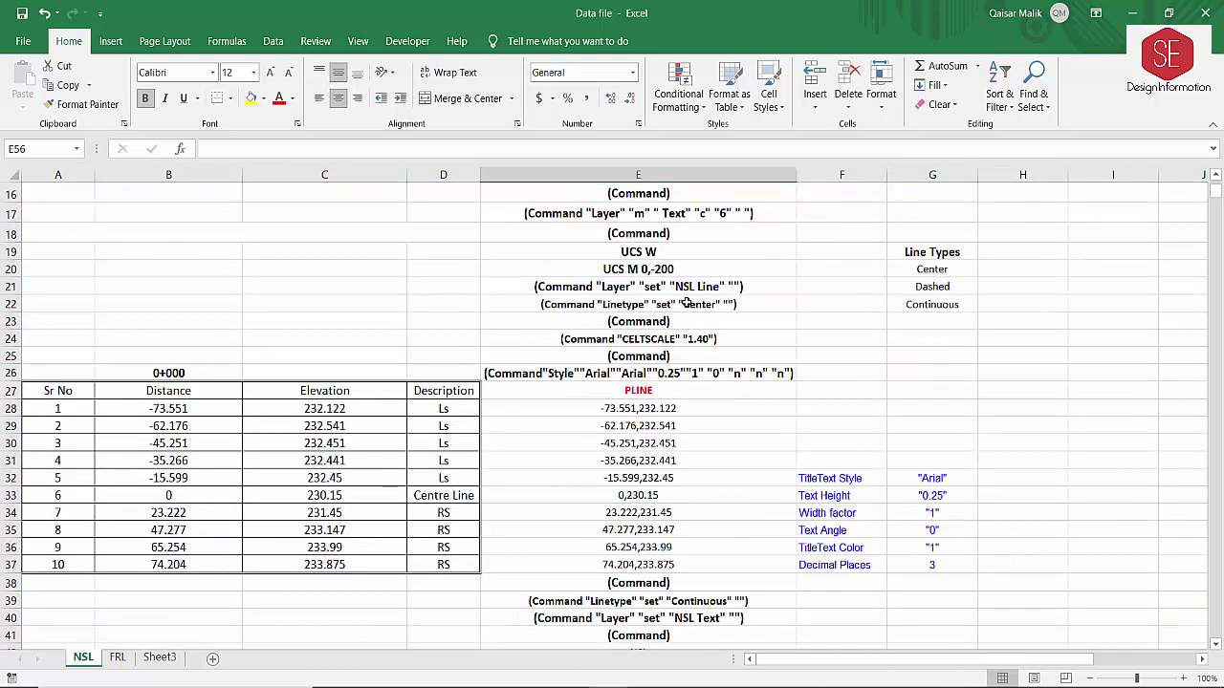
left_click_drag(686, 303, 715, 342)
right_click(715, 344)
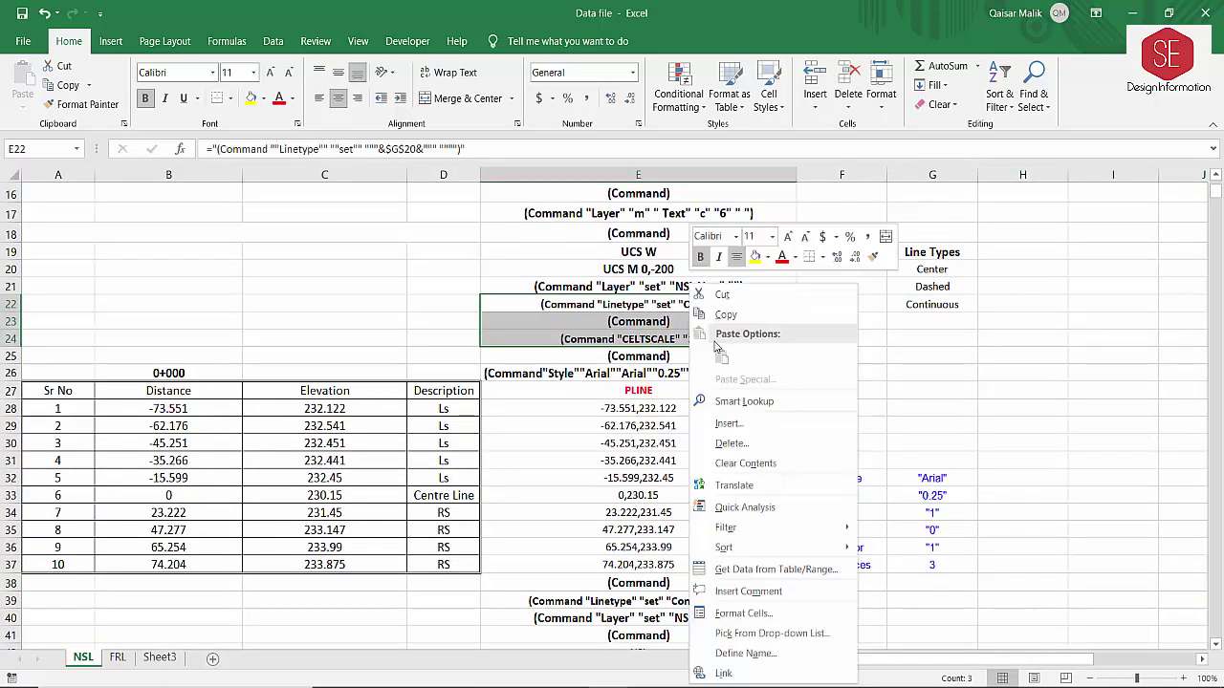
left_click(726, 316)
scroll(734, 348, "down", 6)
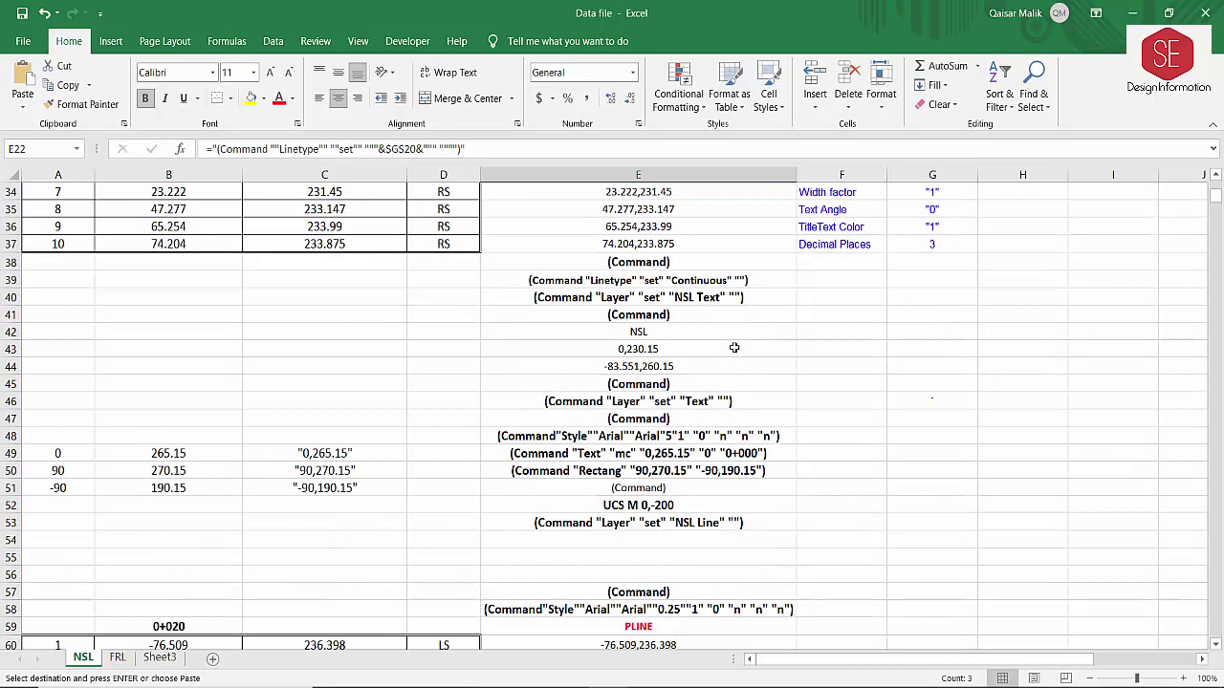
scroll(734, 348, "down", 3)
left_click(606, 381)
right_click(606, 381)
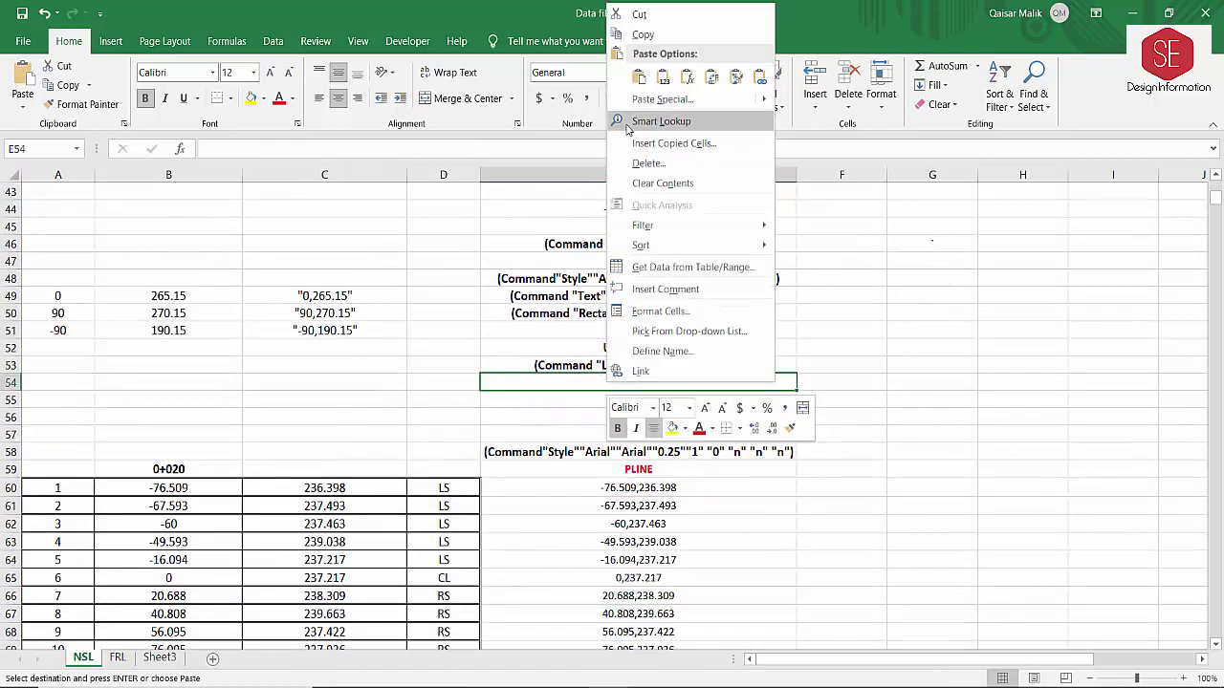
left_click(639, 76)
left_click(686, 394)
key("ctrl+c")
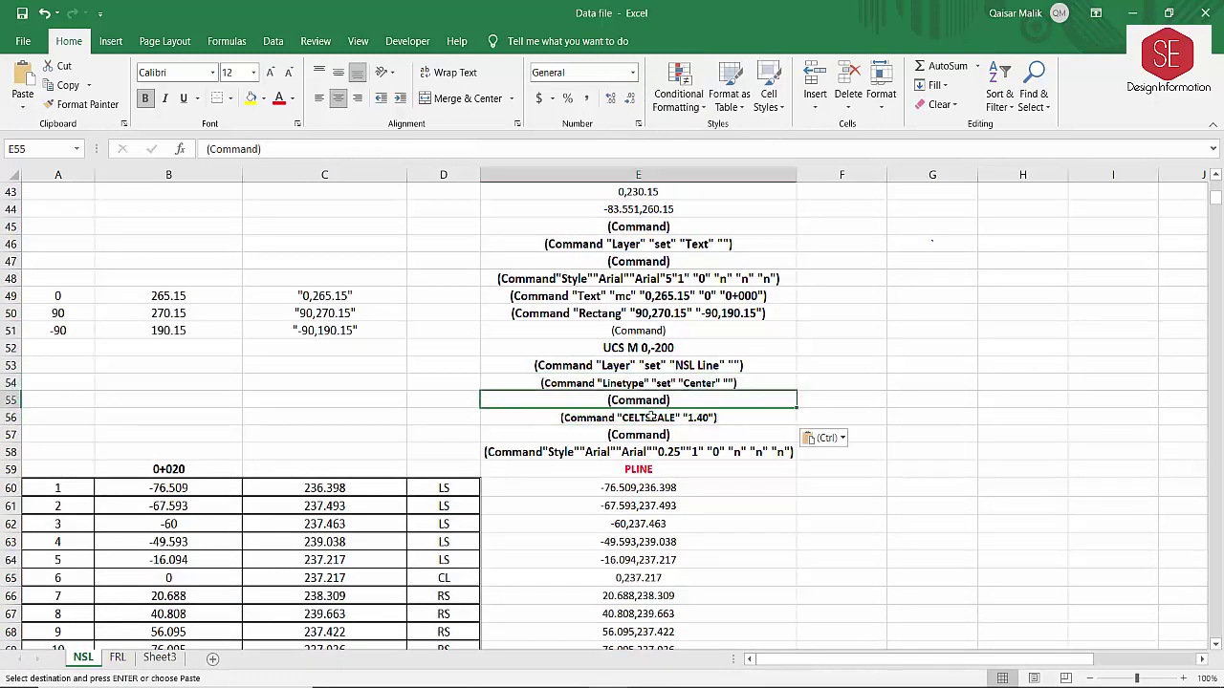
left_click(658, 435)
key("ctrl+v")
Insert a blank row 71 above the 0+020 NSL Text command.
scroll(685, 417, "down", 3)
scroll(685, 417, "down", 1)
left_click(641, 455)
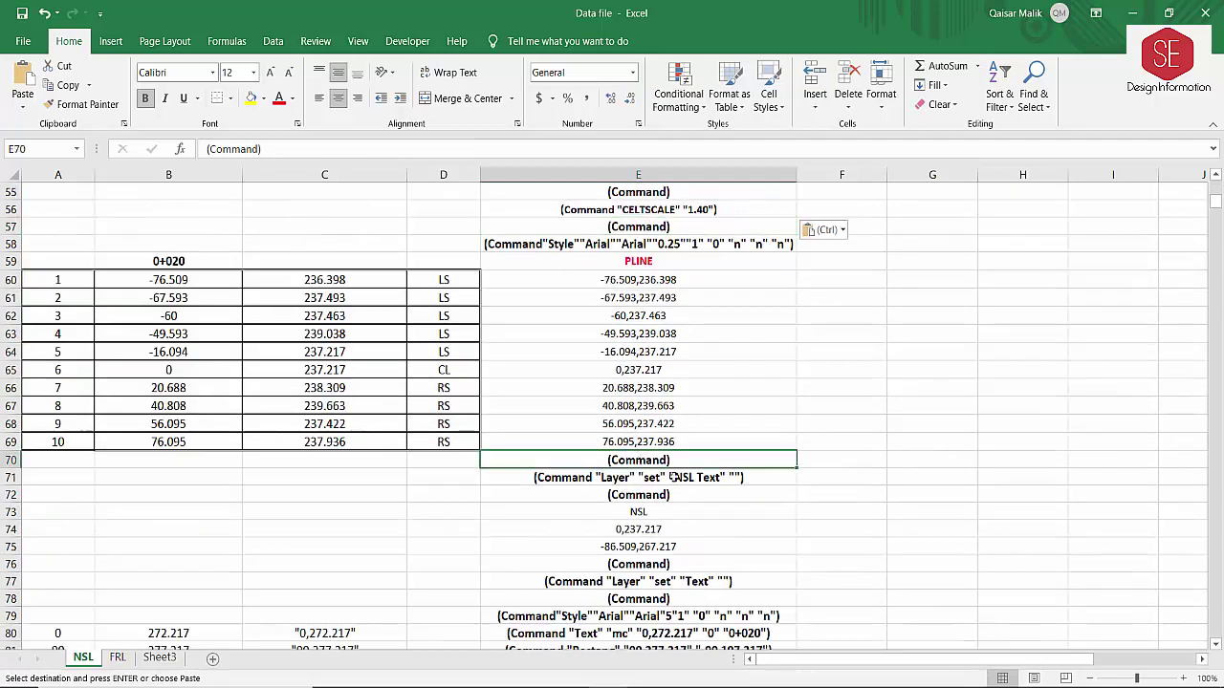
left_click(7, 476)
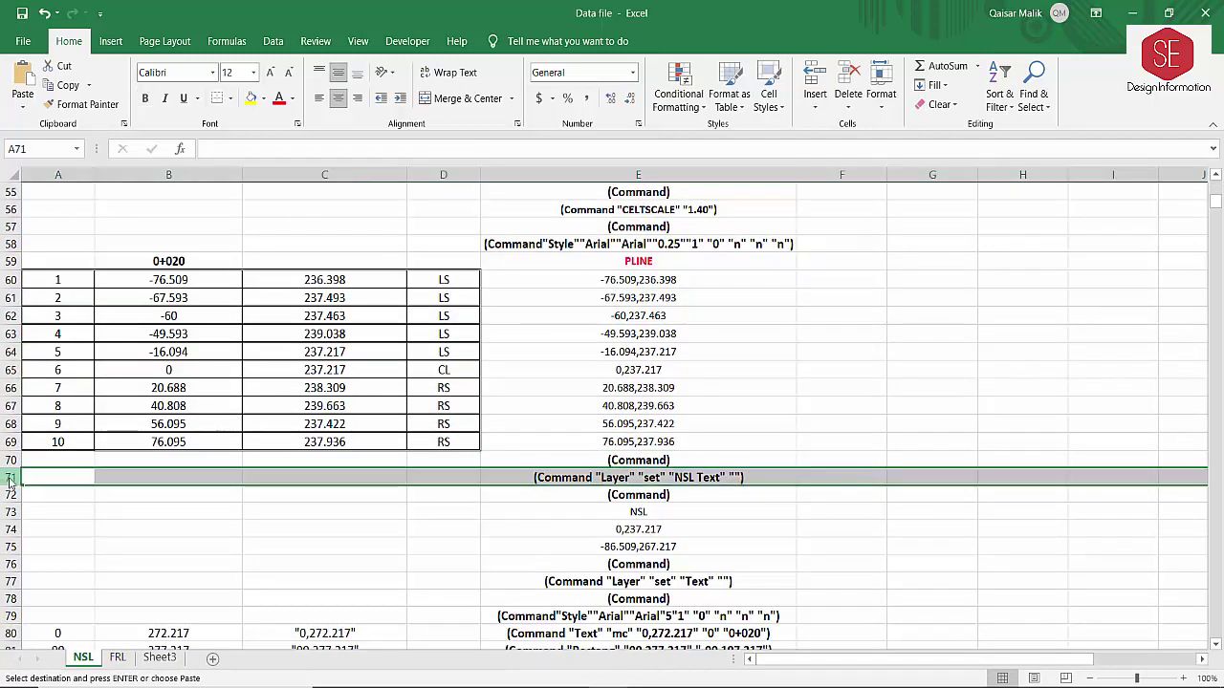
right_click(8, 476)
left_click(29, 349)
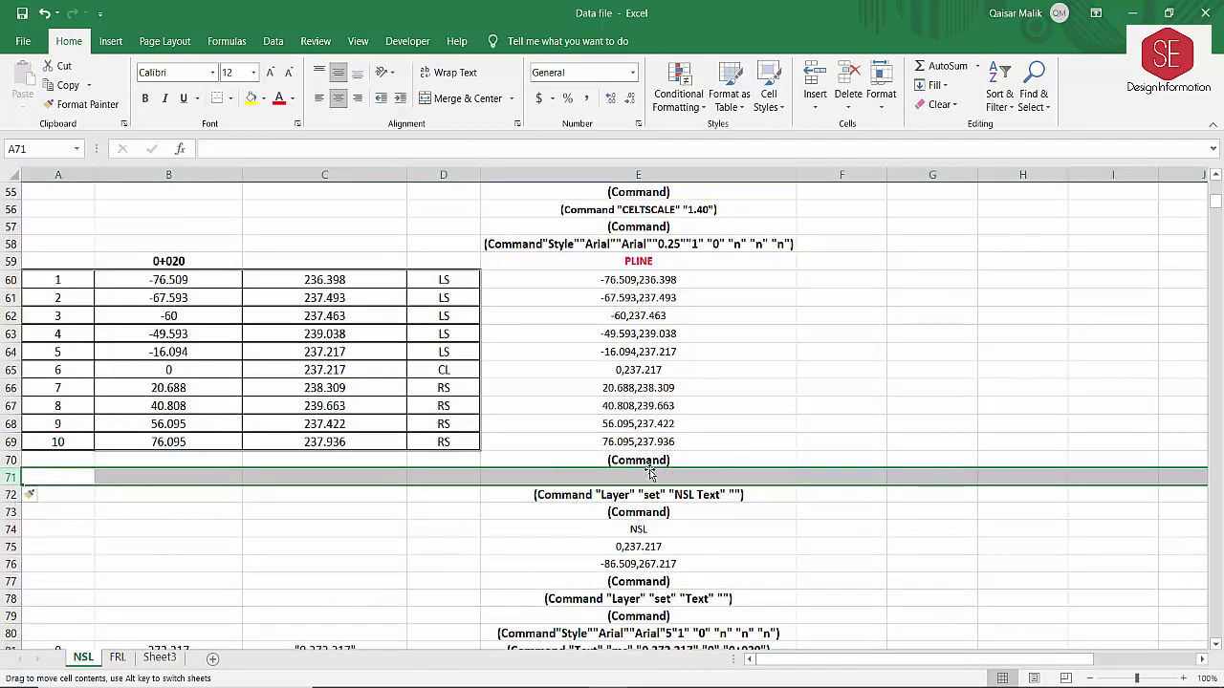
Copy the Continuous linetype line from E39 and paste it into E71.
scroll(637, 511, "up", 1)
scroll(735, 367, "up", 3)
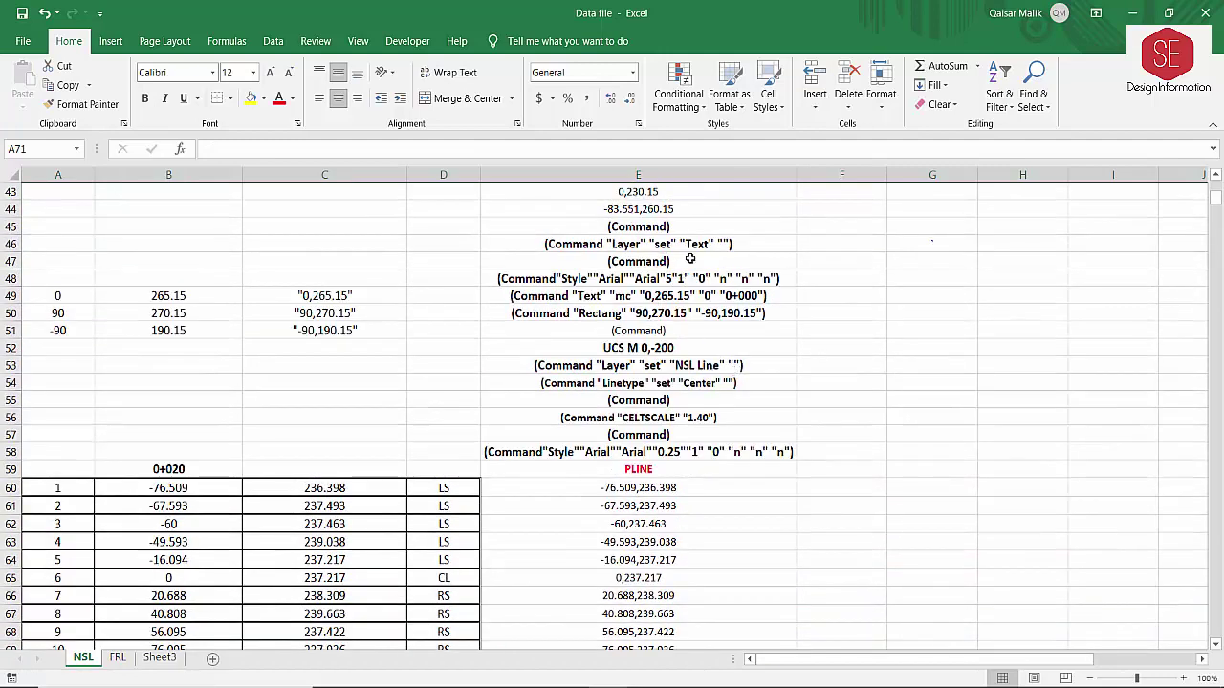
scroll(714, 277, "up", 2)
left_click(674, 229)
right_click(675, 229)
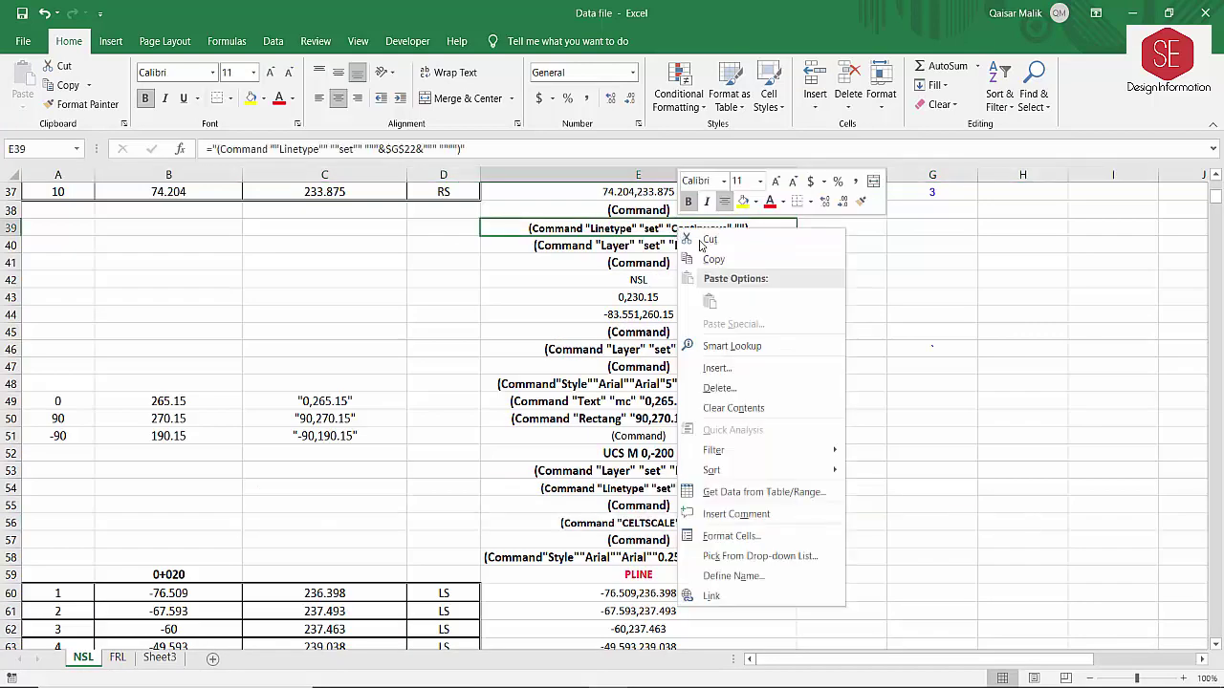
left_click(709, 257)
scroll(675, 237, "down", 3)
scroll(619, 549, "down", 2)
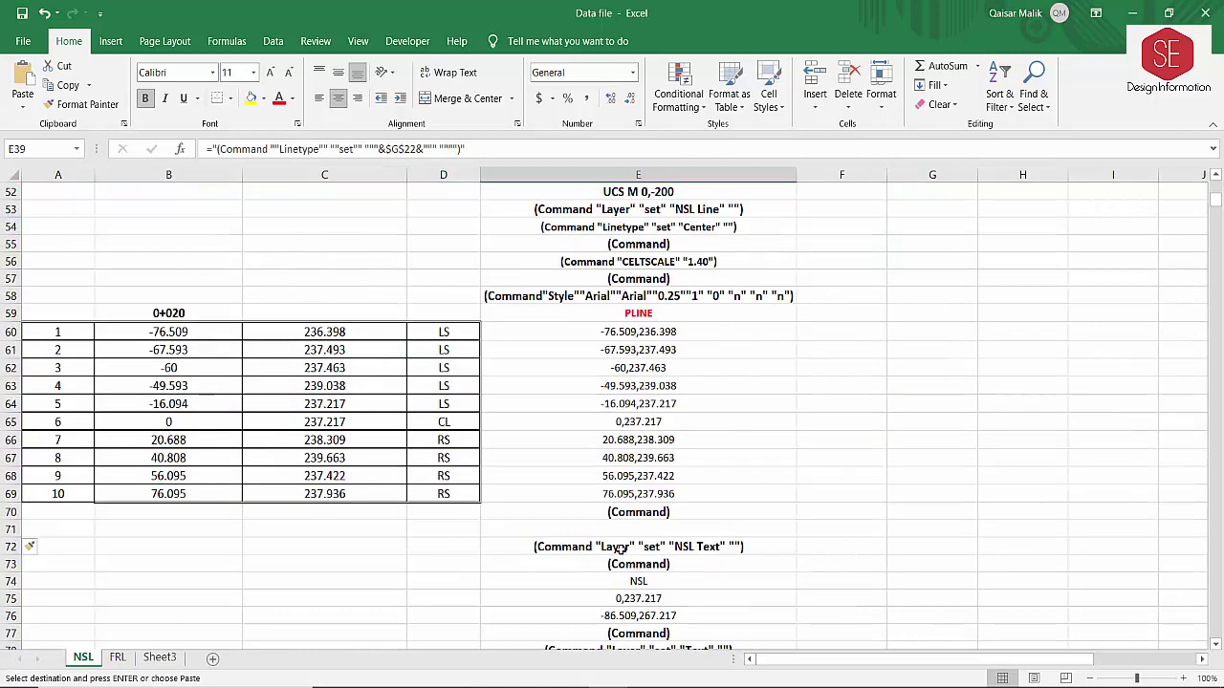
right_click(619, 530)
left_click(655, 225)
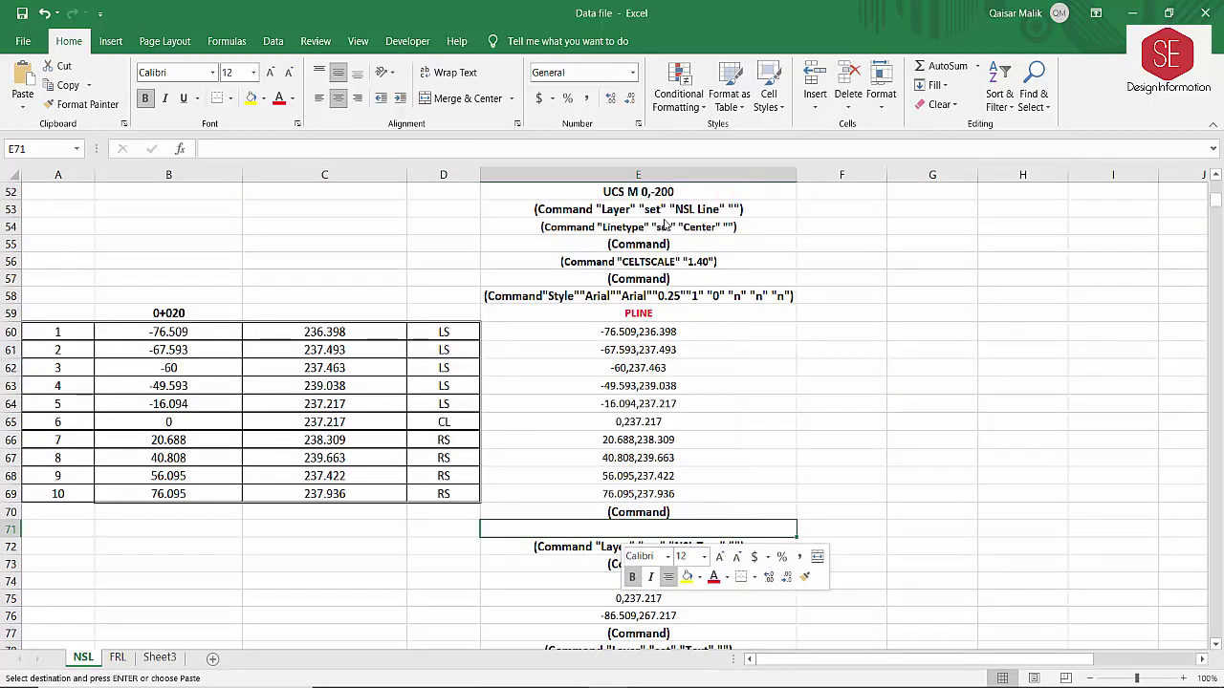
Verify the pasted Continuous linetype line and locate the 0+040 NSL Line command.
left_click(919, 409)
scroll(751, 467, "down", 2)
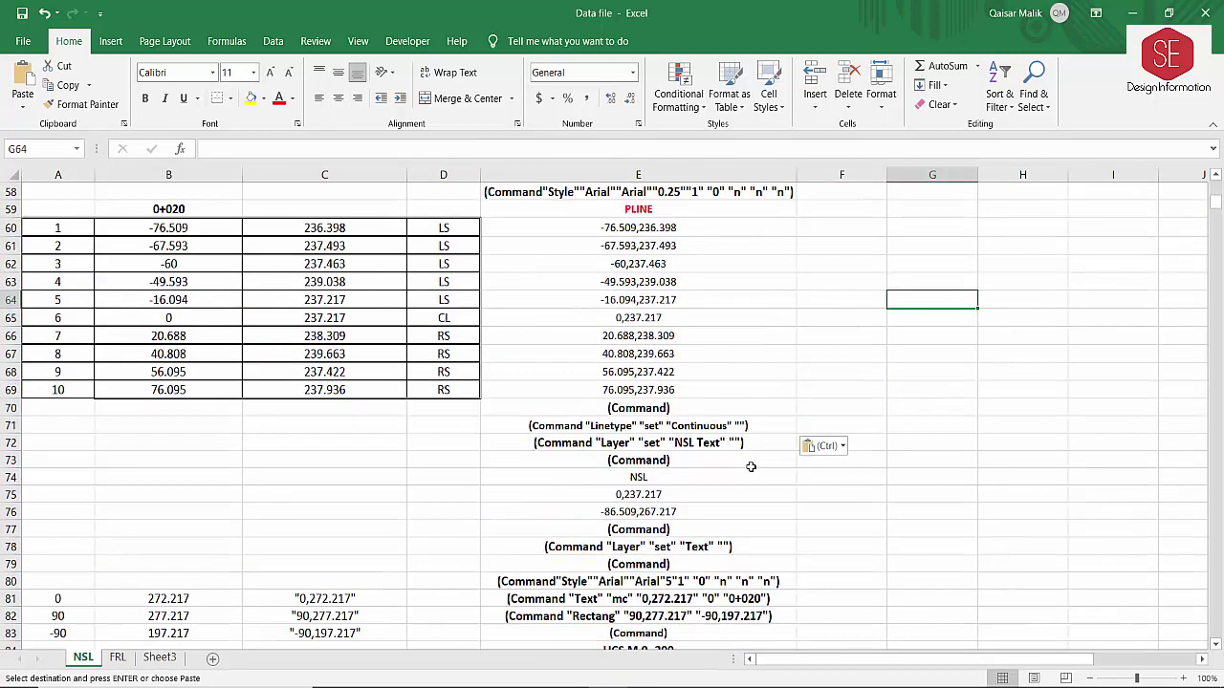
left_click(708, 426)
scroll(707, 426, "down", 4)
scroll(707, 421, "down", 1)
left_click(700, 401)
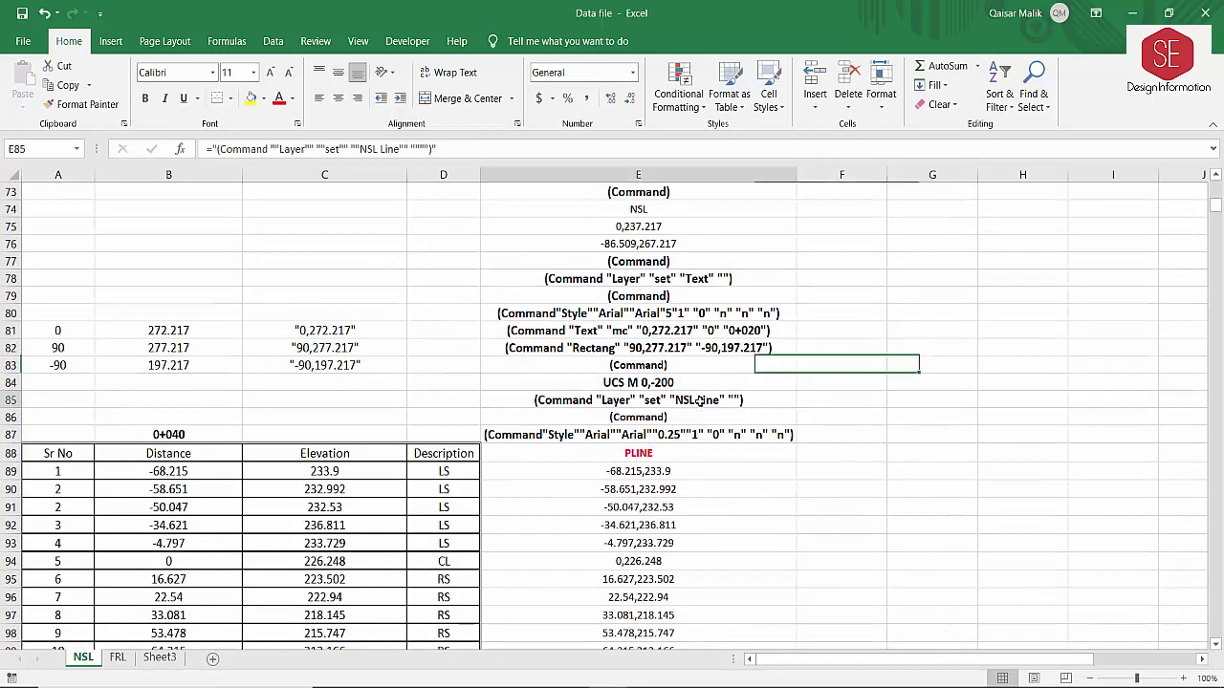
Insert blank rows 86–88 below the 0+040 NSL Line and one above its NSL Text.
left_click(578, 419)
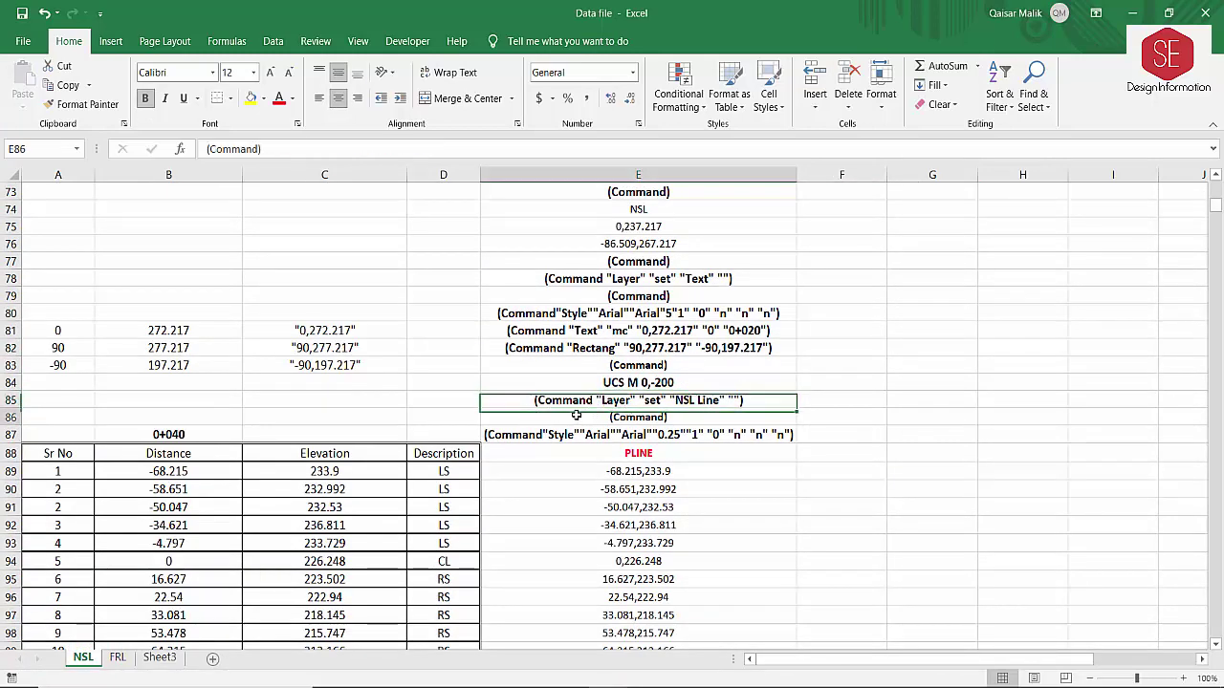
left_click_drag(10, 417, 10, 454)
right_click(11, 420)
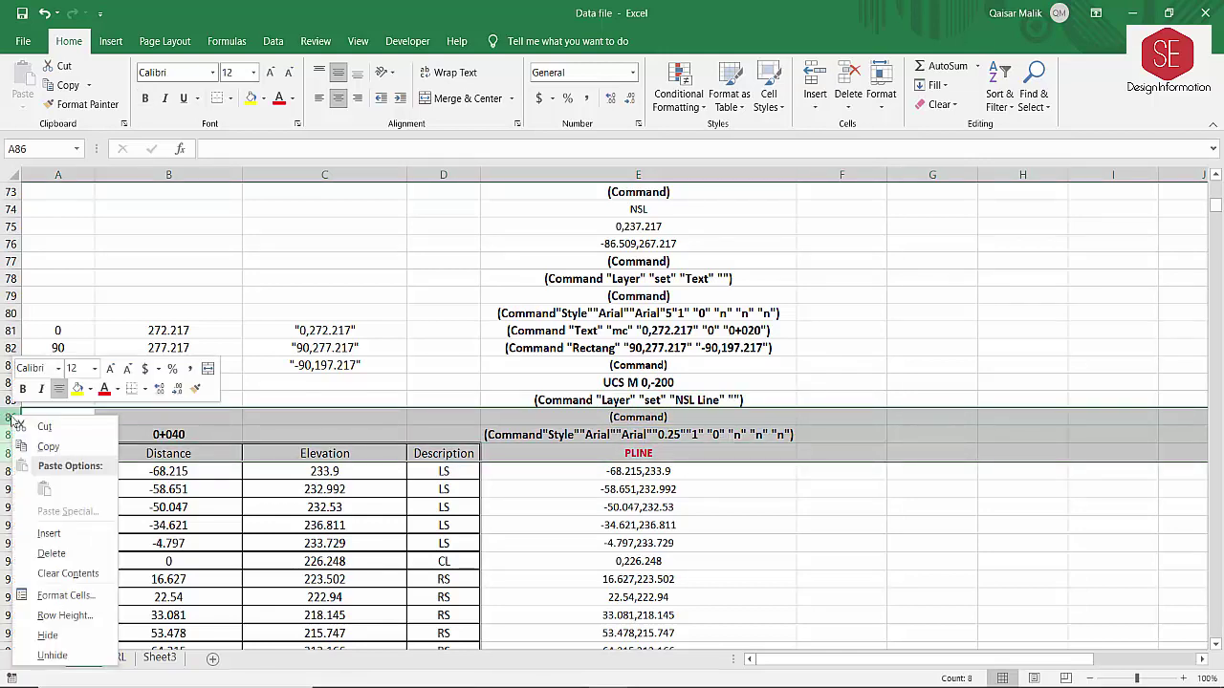
left_click(57, 532)
scroll(642, 475, "down", 4)
scroll(643, 475, "down", 2)
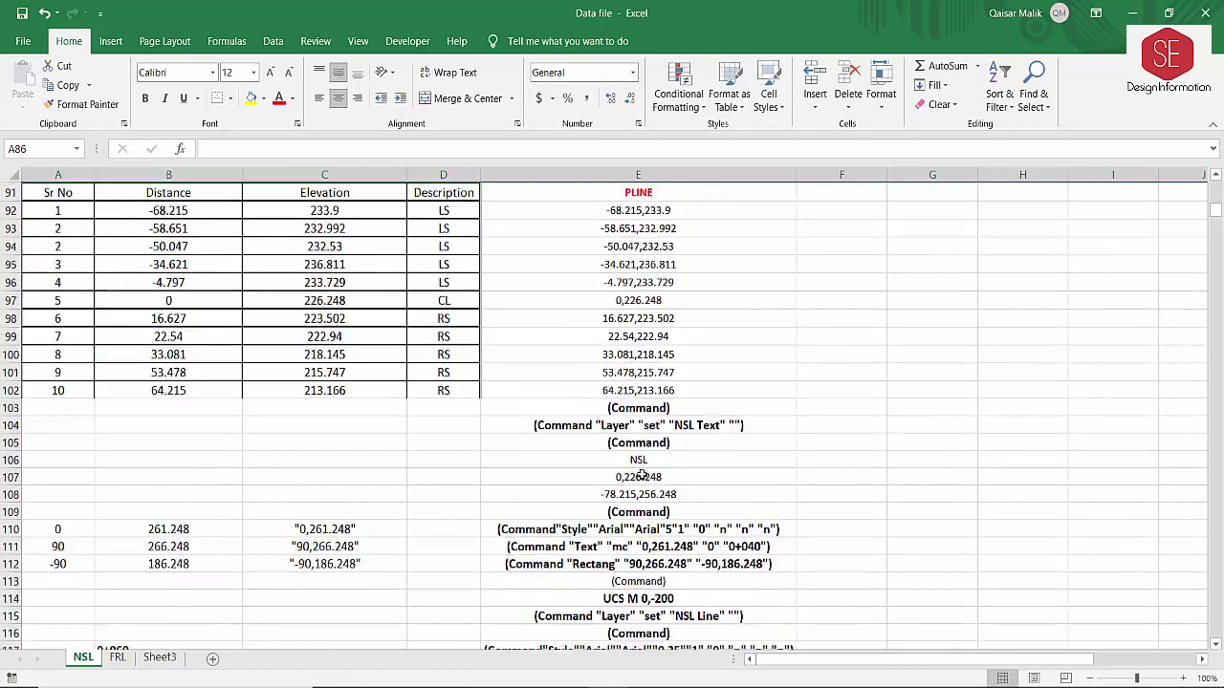
left_click(587, 428)
left_click(12, 426)
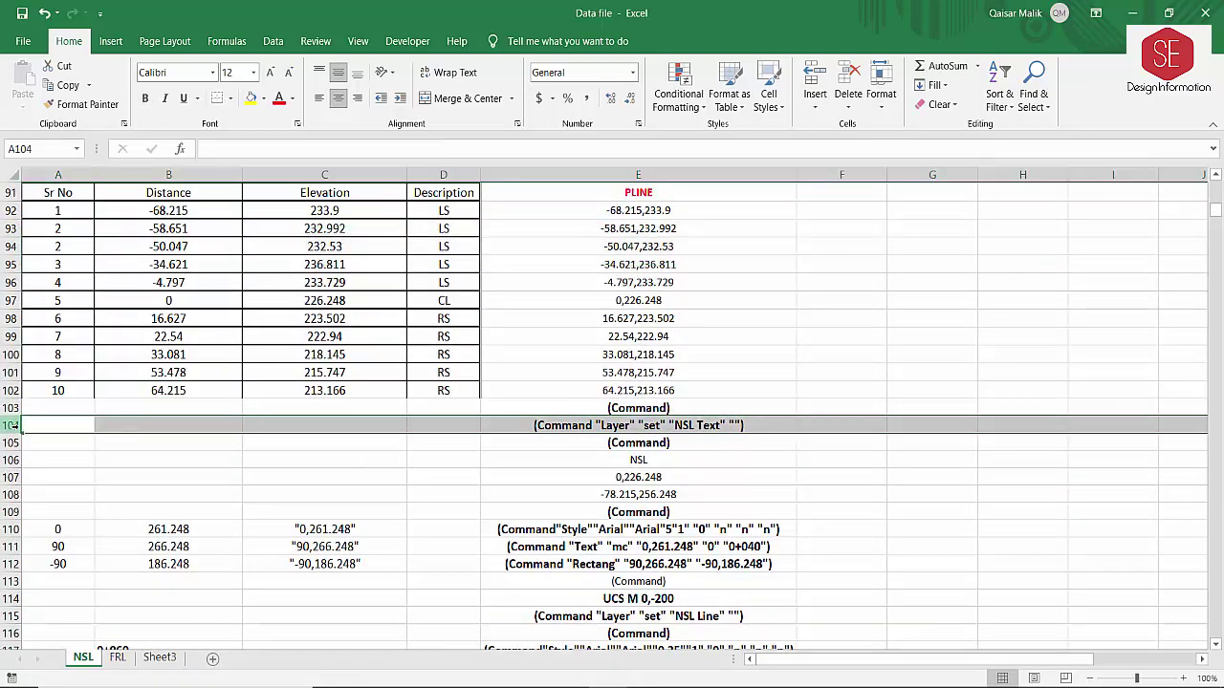
right_click(12, 425)
left_click(58, 550)
Insert three blank rows below the next NSL Line command and one at row 135.
scroll(545, 483, "down", 4)
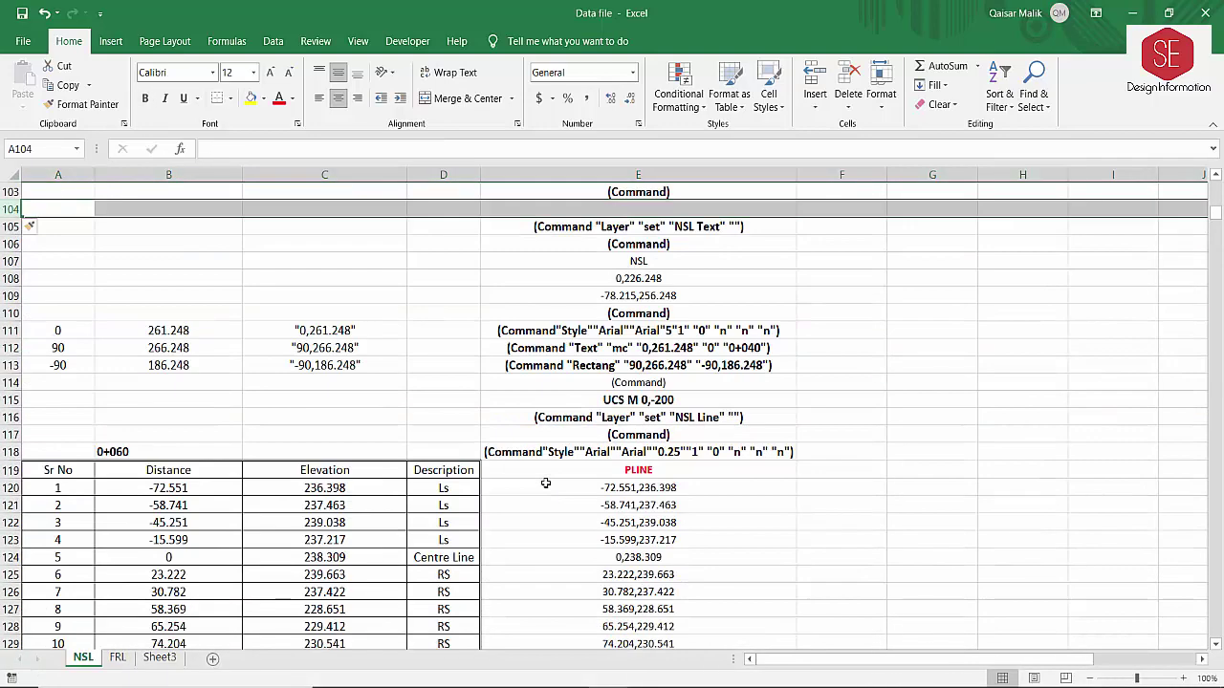
scroll(545, 484, "down", 1)
left_click(567, 363)
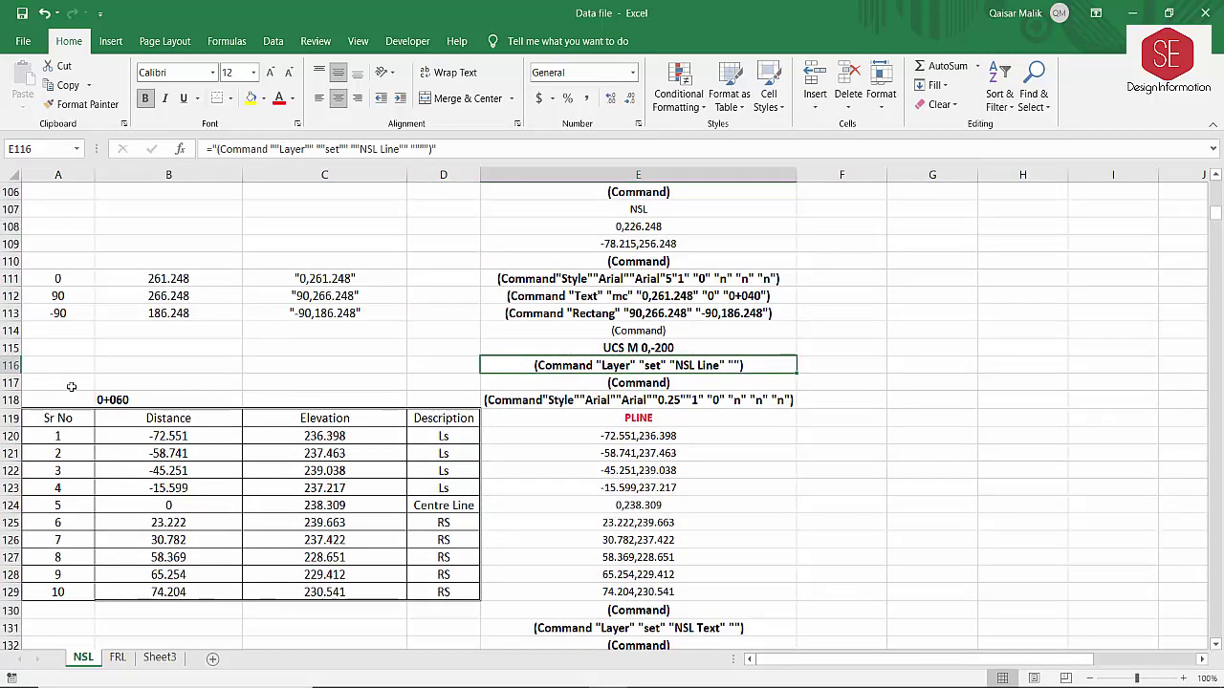
left_click_drag(12, 382, 11, 418)
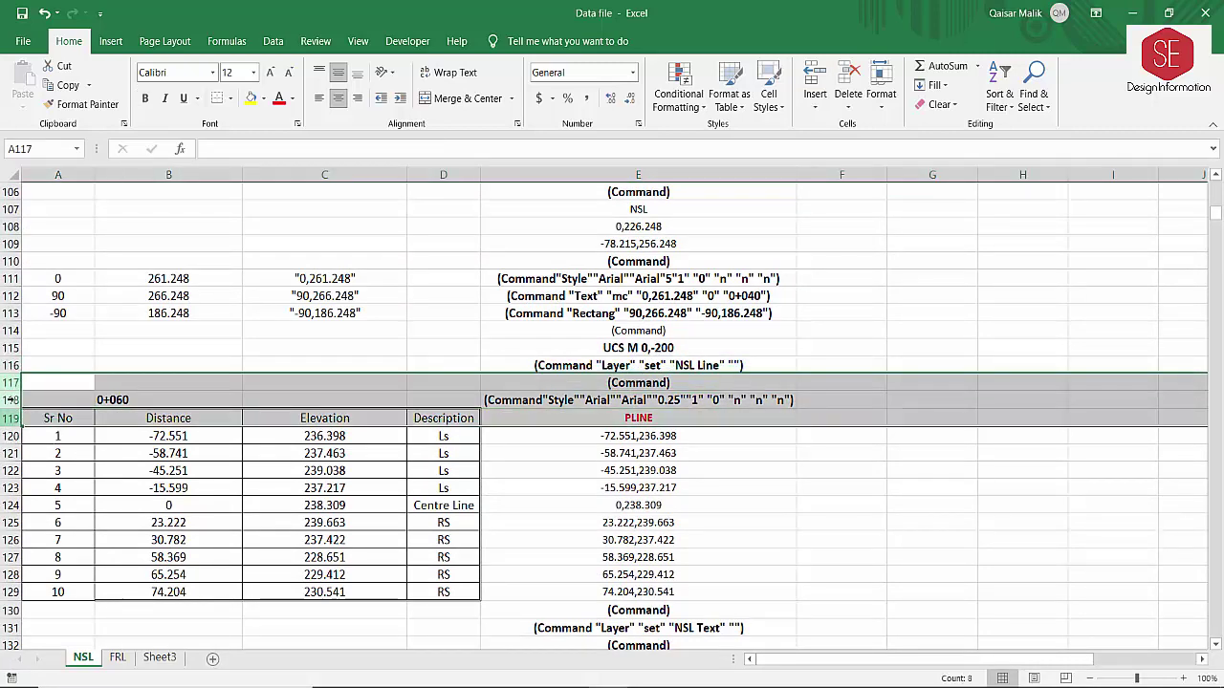
right_click(14, 383)
left_click(33, 499)
scroll(402, 442, "down", 2)
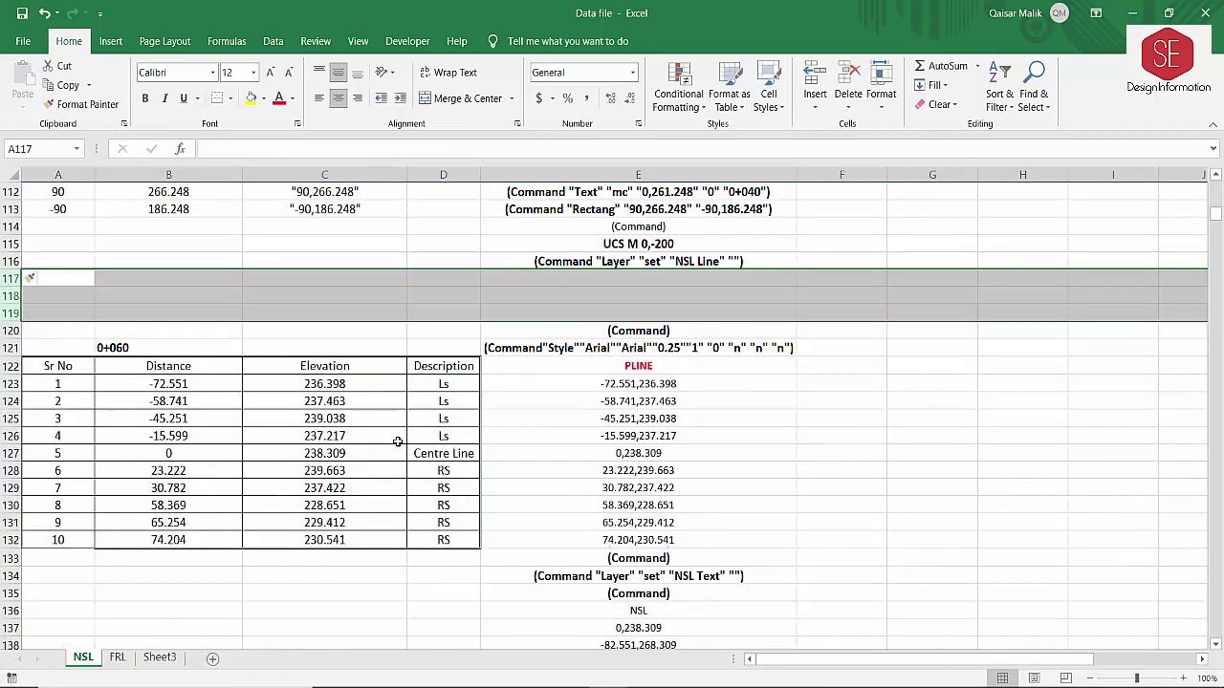
scroll(400, 436, "down", 2)
scroll(400, 436, "down", 1)
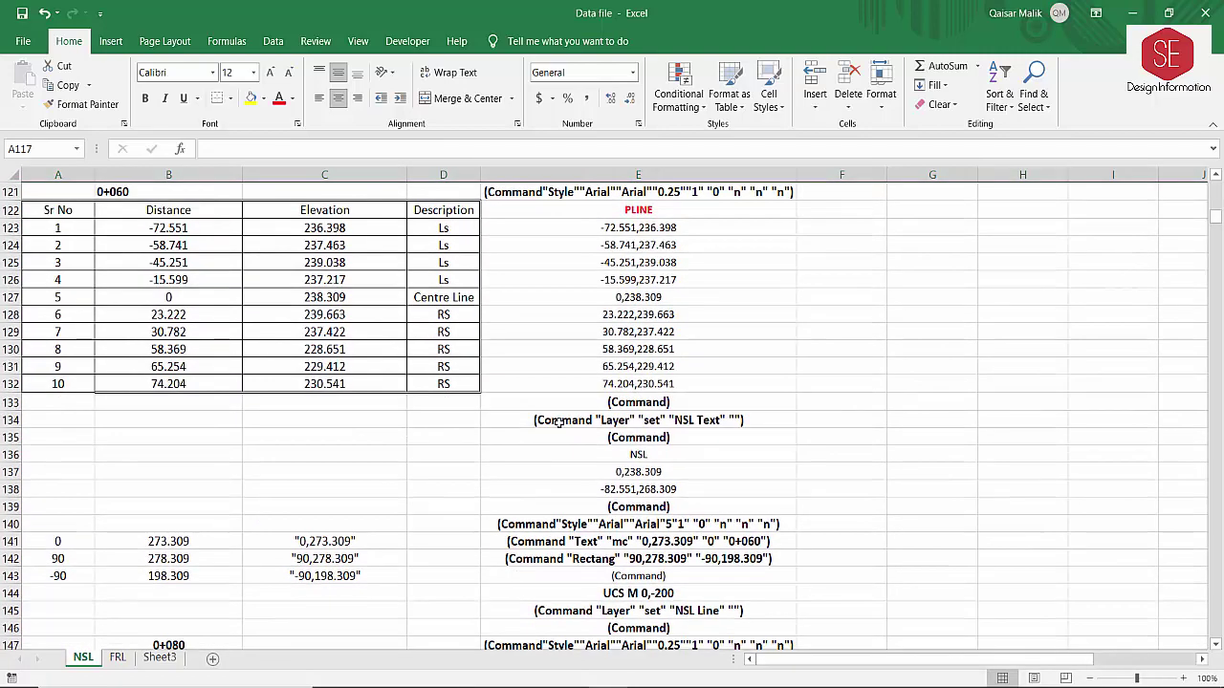
right_click(11, 437)
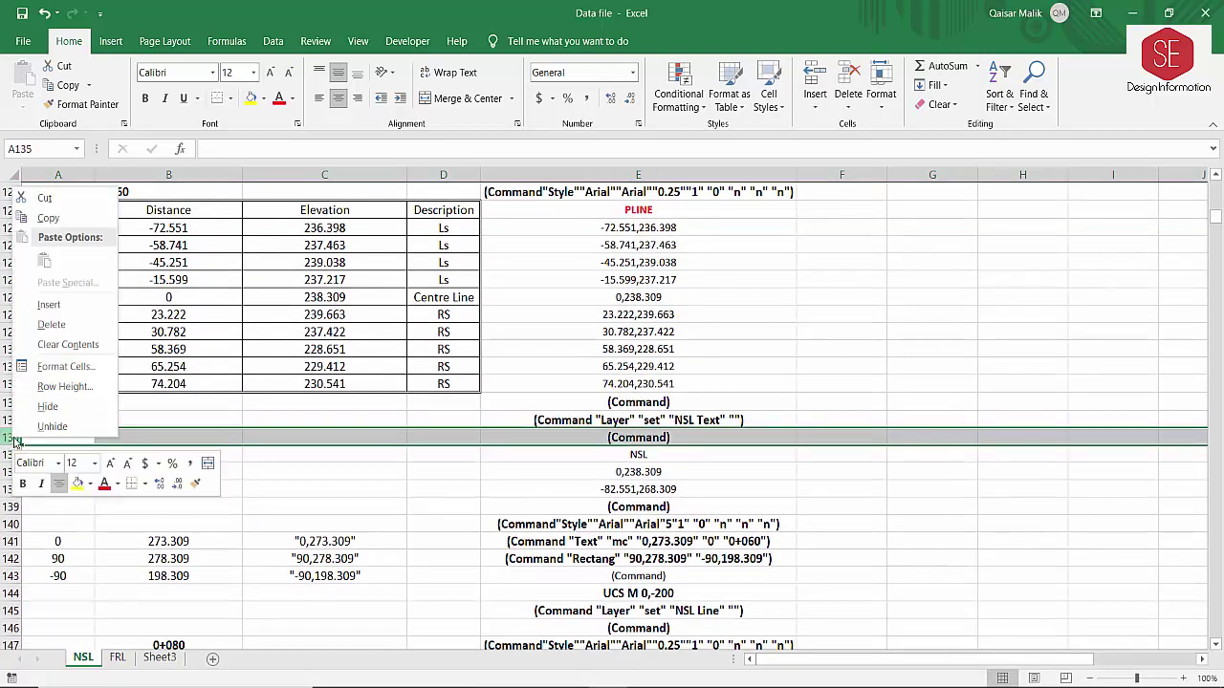
left_click(48, 304)
Insert three blank rows at rows 147–149 below the 0+060 NSL Line command.
scroll(673, 373, "down", 1)
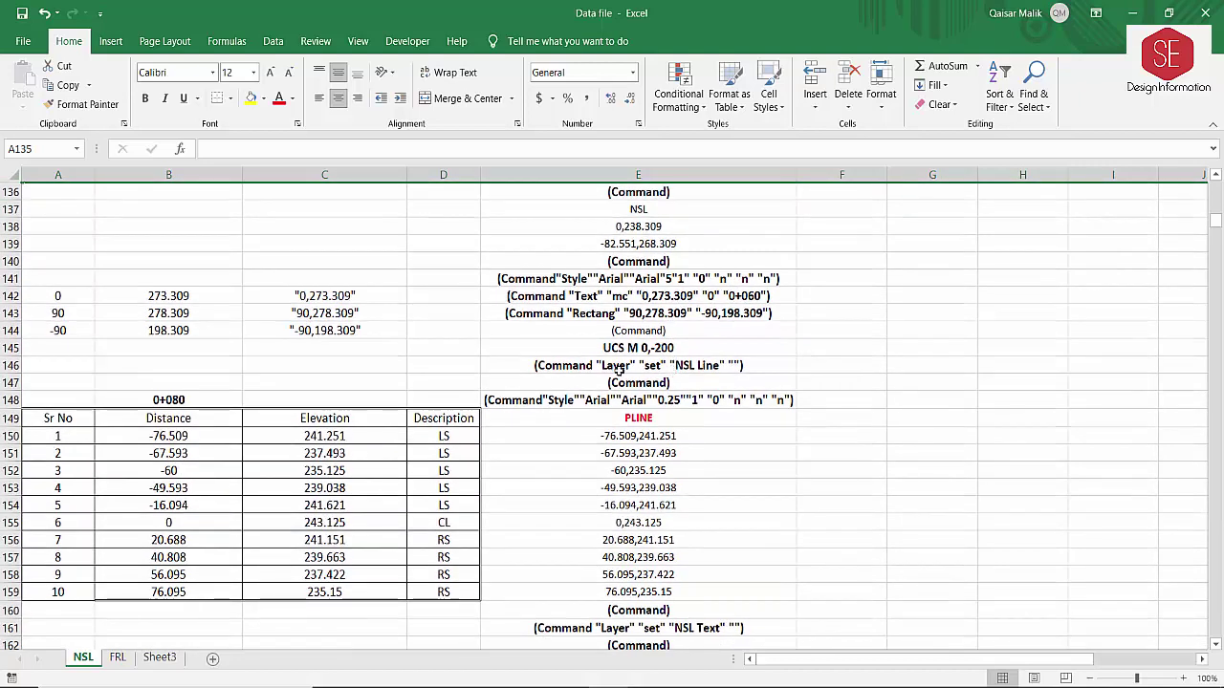
left_click(622, 366)
left_click_drag(12, 382, 9, 418)
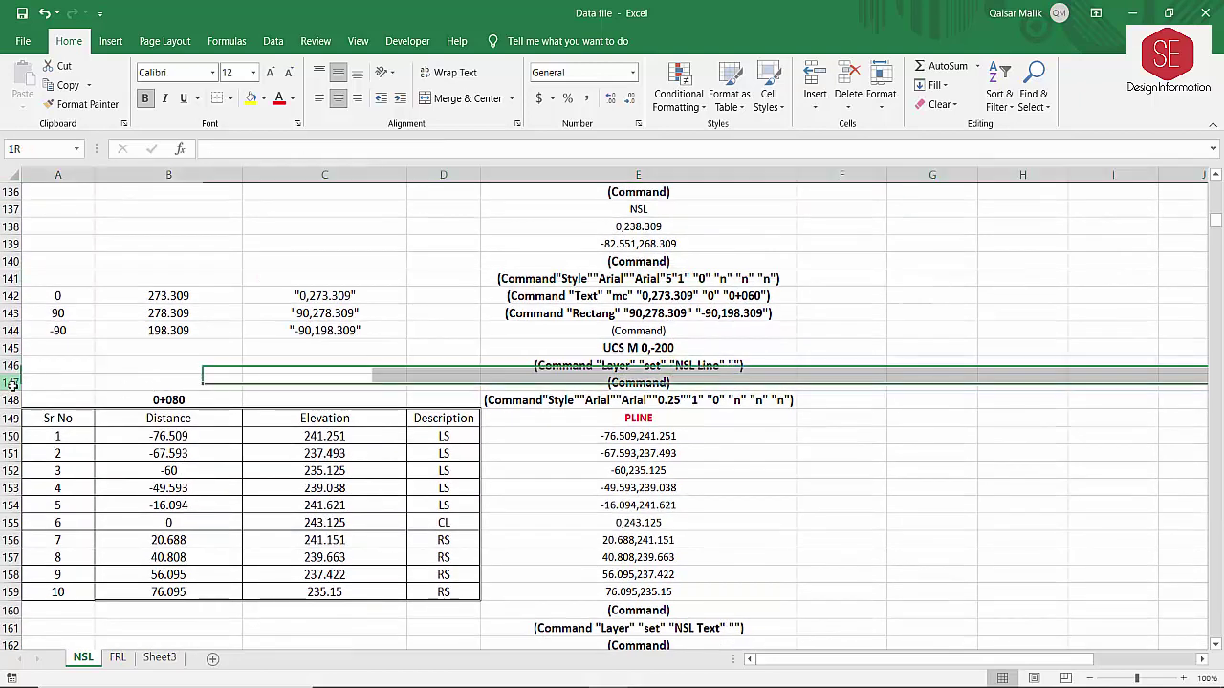
right_click(11, 382)
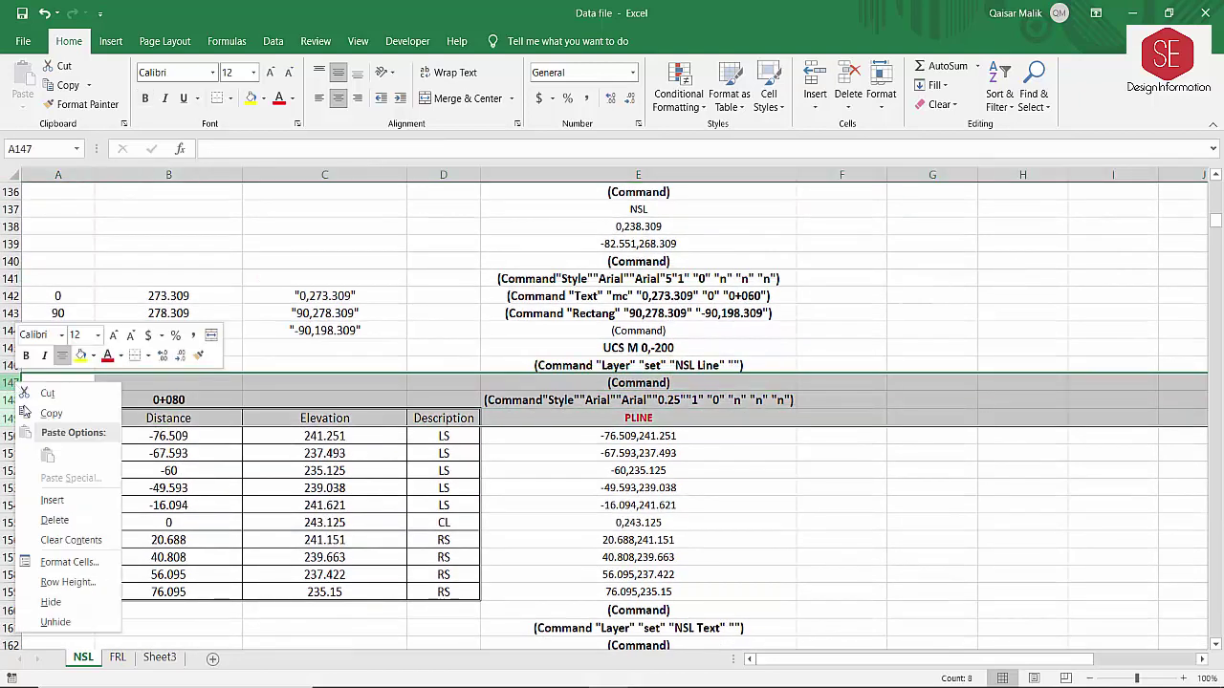
left_click(52, 501)
Insert a blank row at row 164 and select cell E164.
scroll(401, 431, "down", 5)
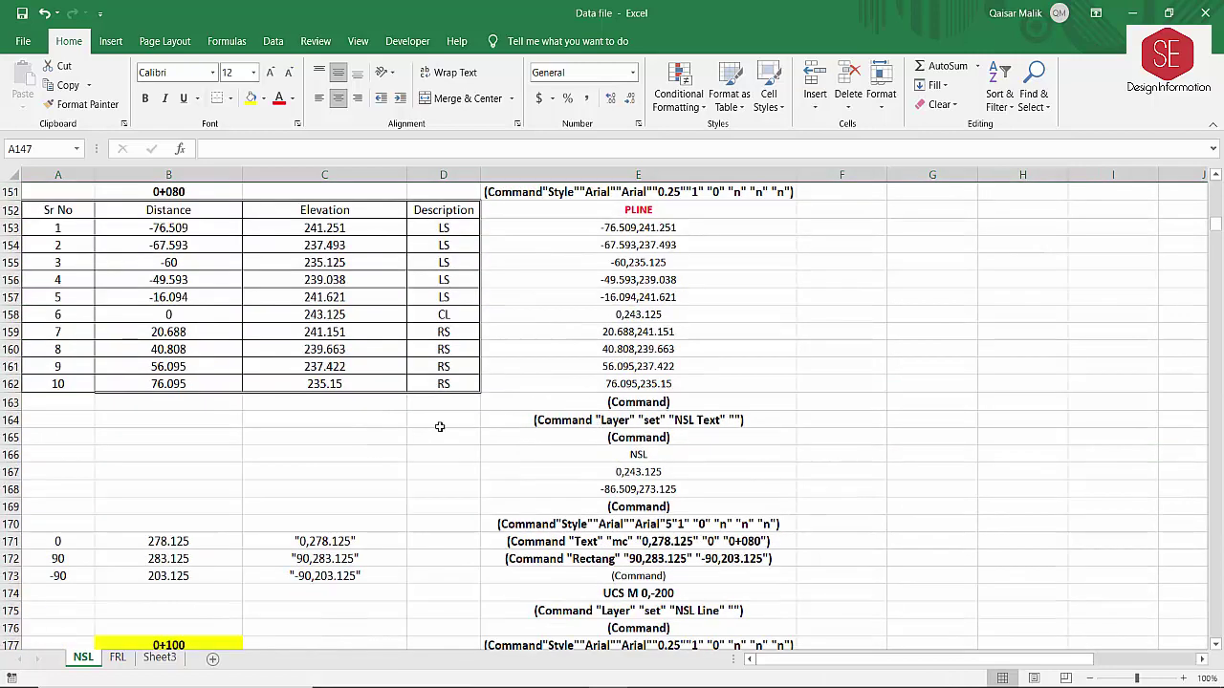
left_click(10, 420)
right_click(10, 419)
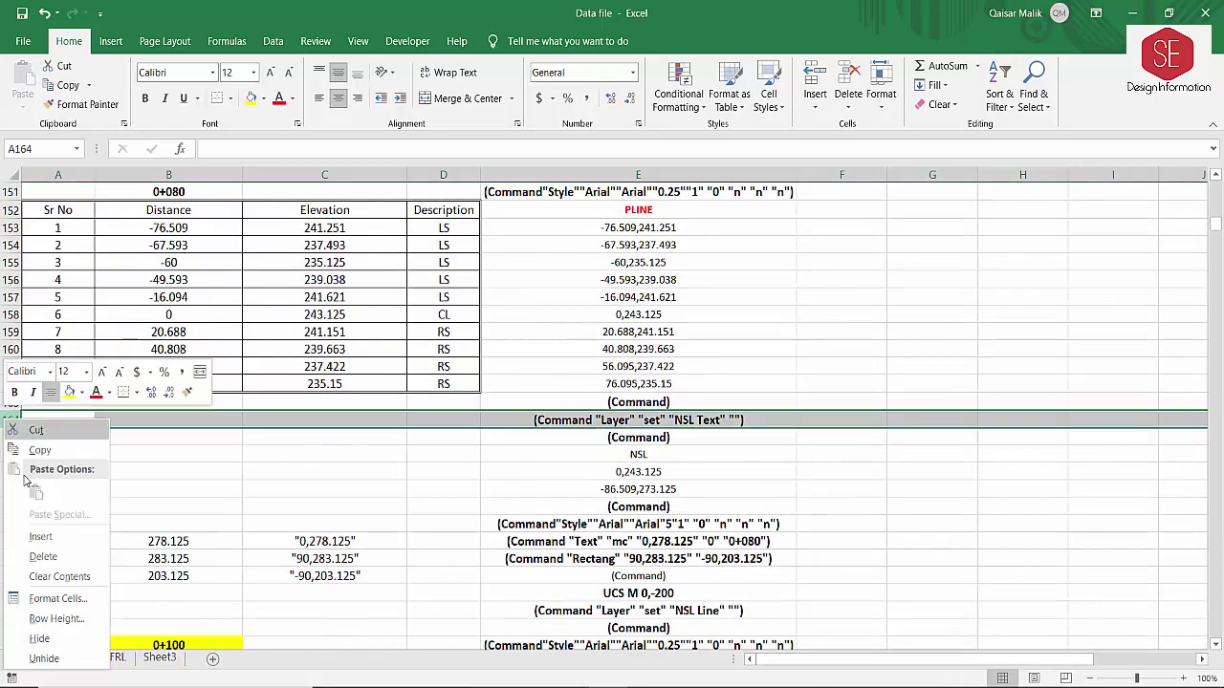
left_click(59, 538)
left_click(634, 420)
Make the Center linetype, (Command) and CELTSCALE 1.40 commands in E54:E56 red and copy them.
scroll(791, 418, "up", 5)
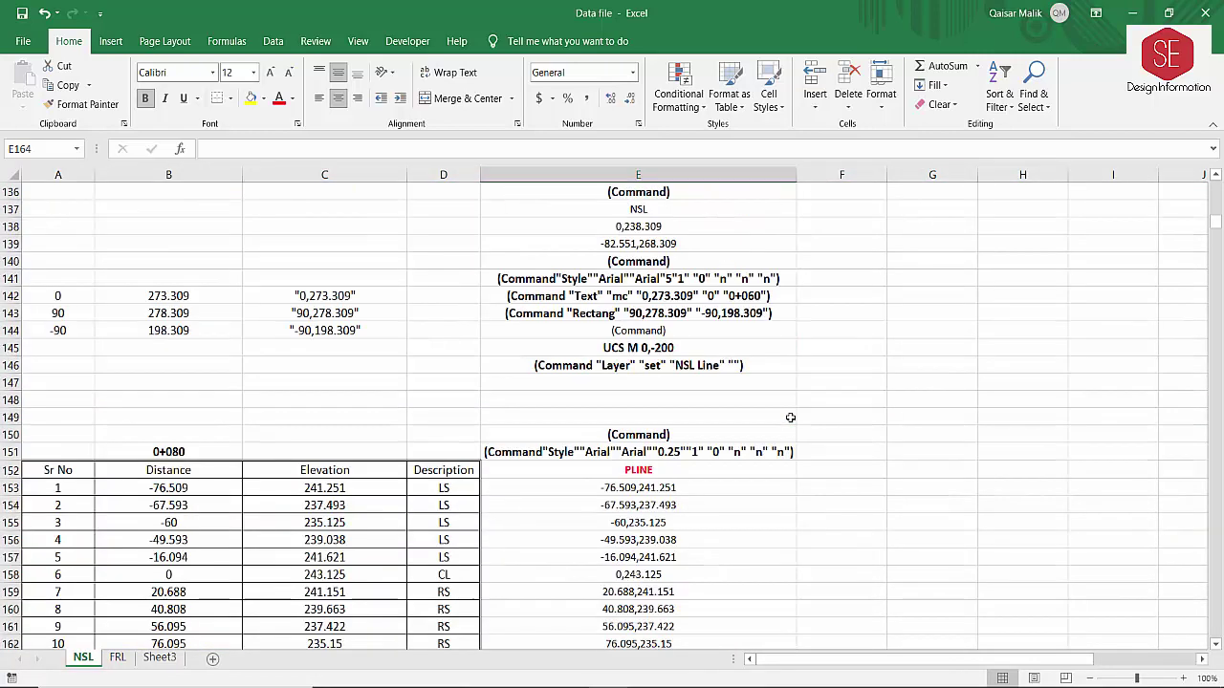
scroll(791, 418, "up", 8)
scroll(791, 418, "up", 1)
scroll(791, 418, "up", 5)
scroll(791, 418, "up", 4)
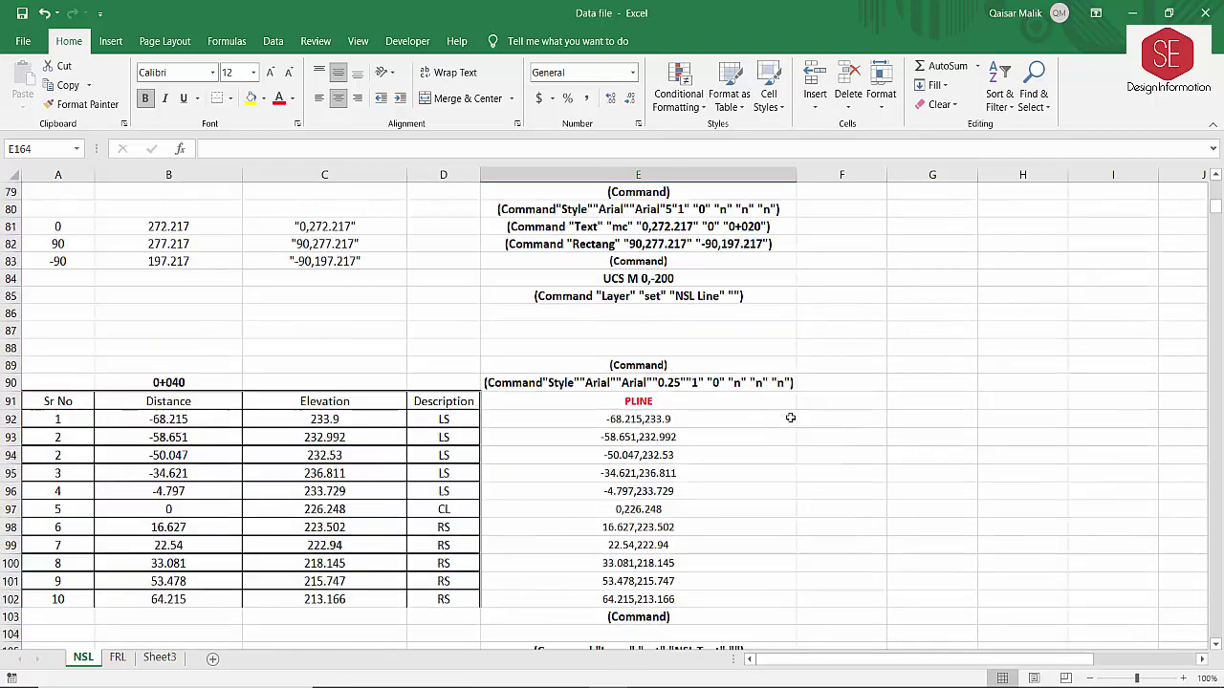
scroll(790, 417, "up", 5)
scroll(791, 418, "up", 1)
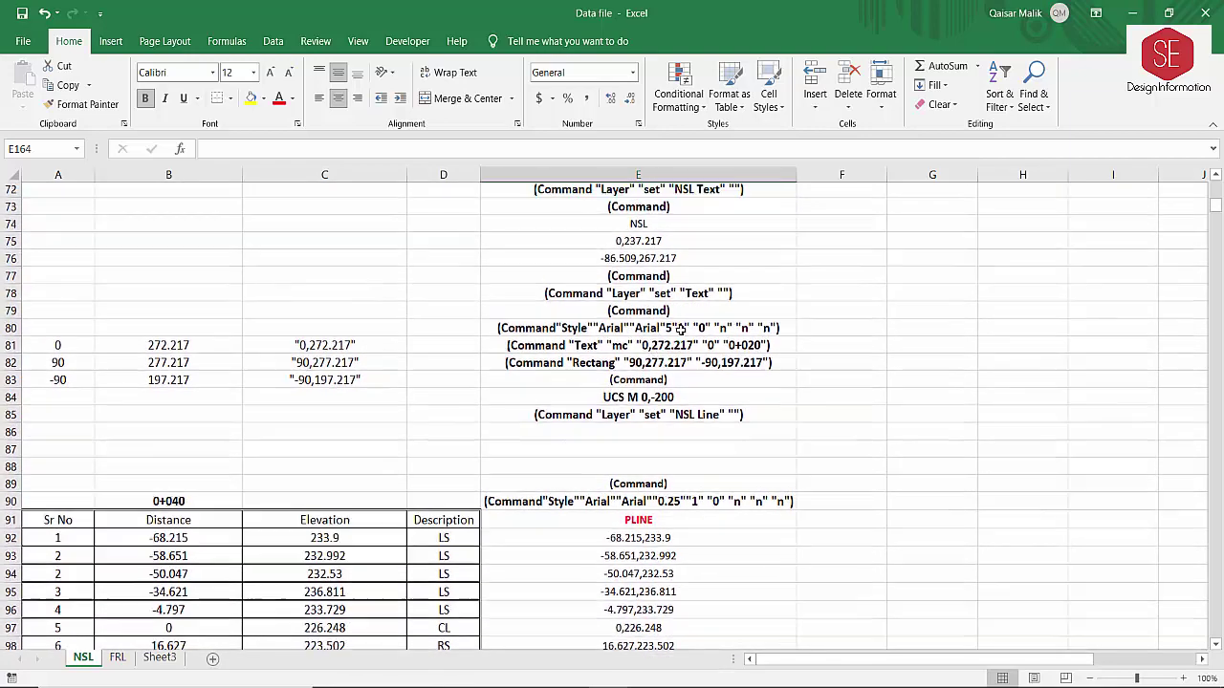
scroll(684, 328, "up", 4)
scroll(688, 275, "up", 4)
left_click(694, 261)
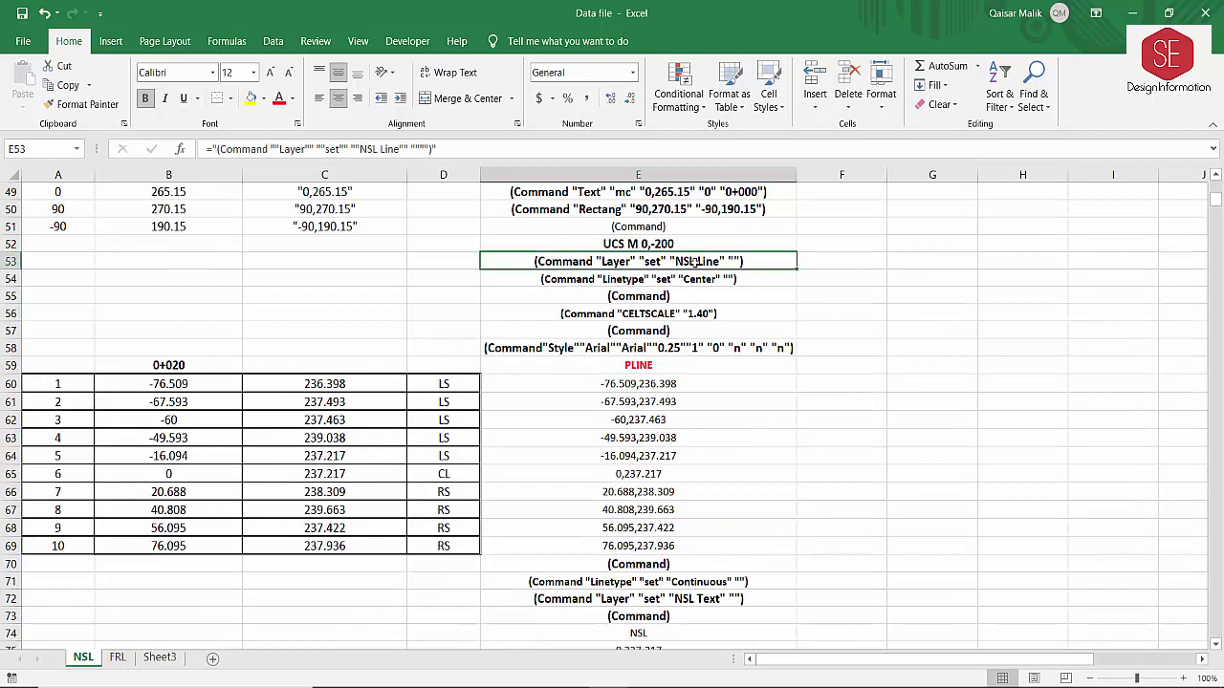
left_click(659, 279)
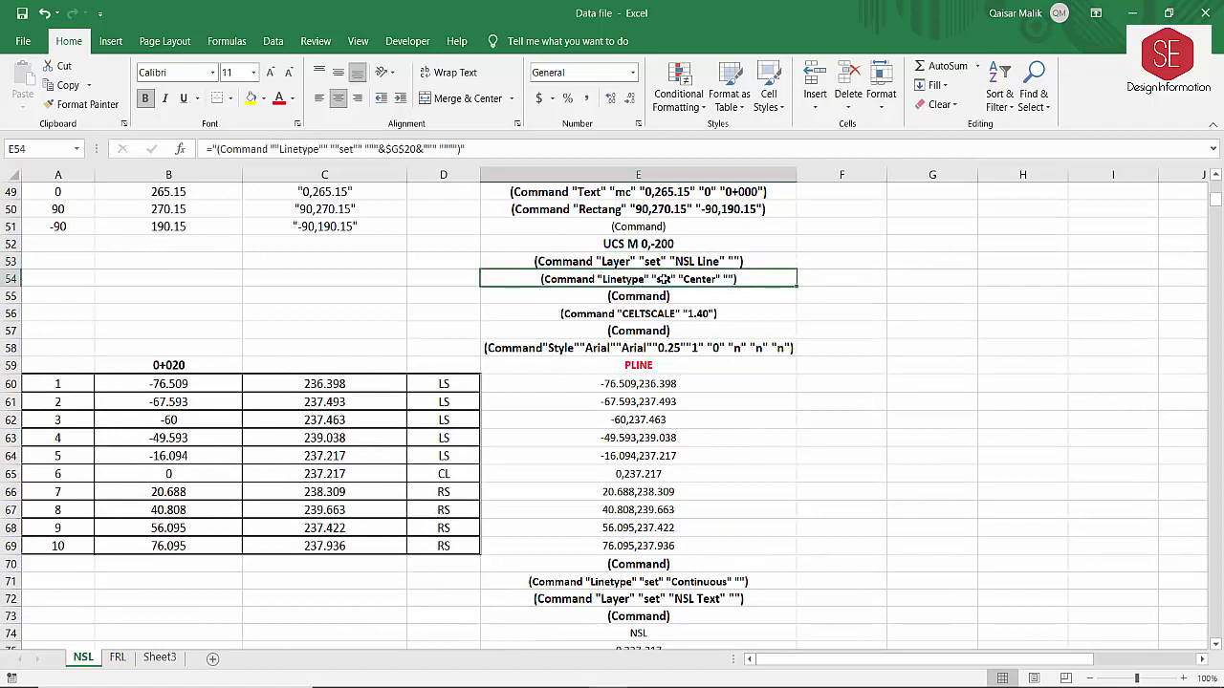
left_click_drag(672, 278, 669, 313)
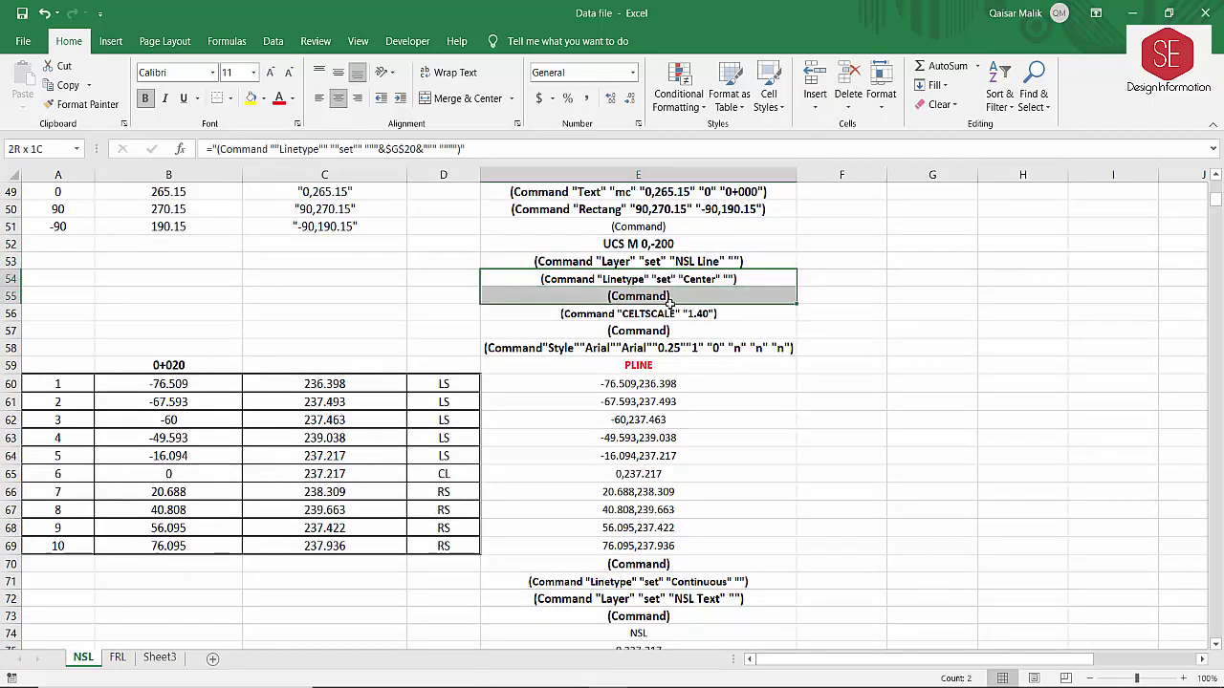
left_click(279, 98)
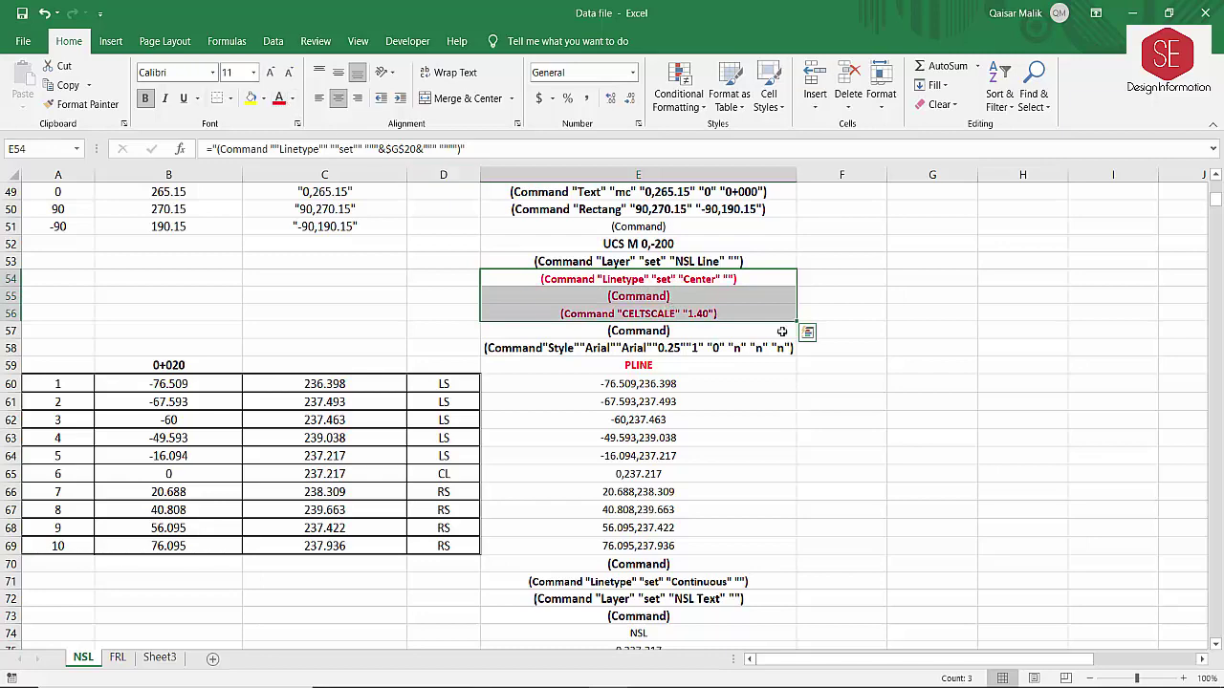
left_click(932, 330)
left_click_drag(643, 280, 653, 314)
right_click(653, 315)
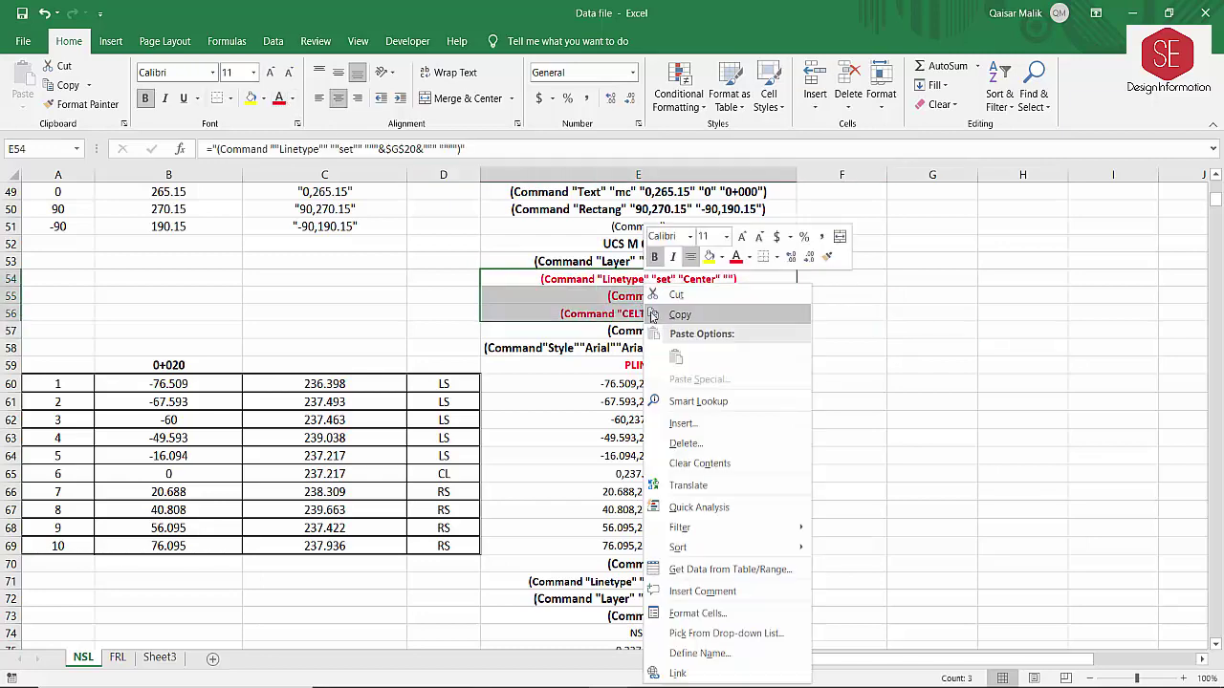
left_click(679, 315)
Paste the three red commands at E86, E117 and E147.
scroll(722, 348, "down", 1)
scroll(721, 348, "down", 4)
scroll(721, 348, "down", 4)
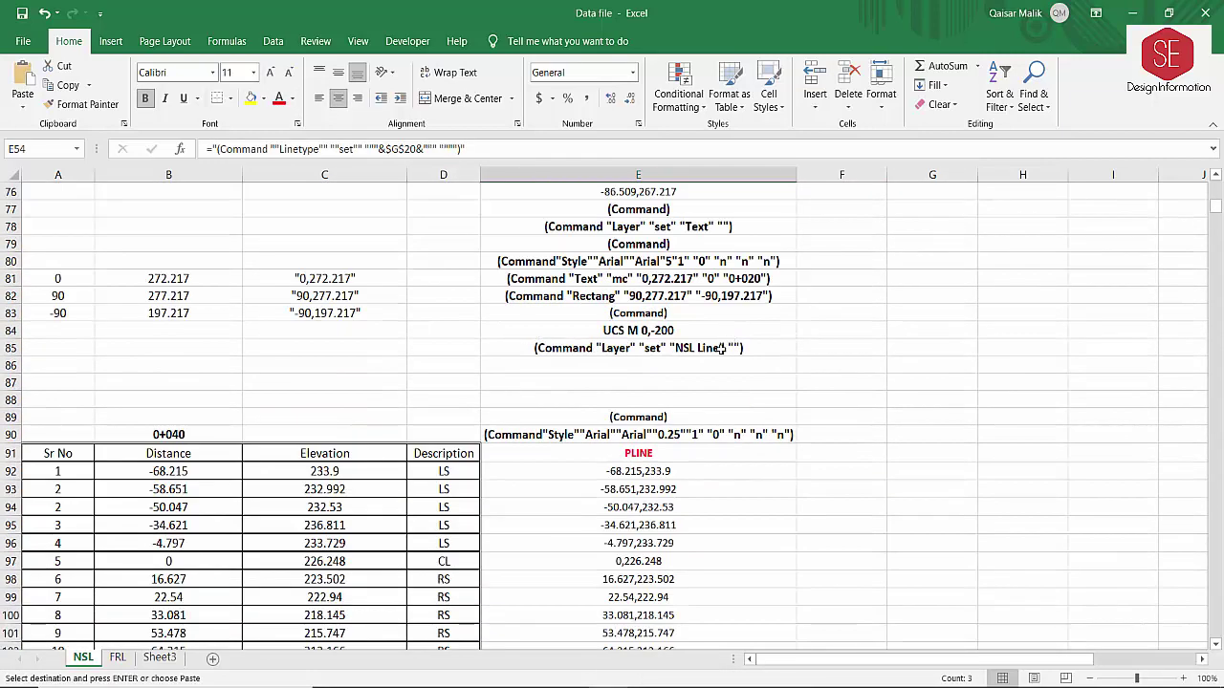
left_click(600, 366)
right_click(601, 366)
left_click(631, 379)
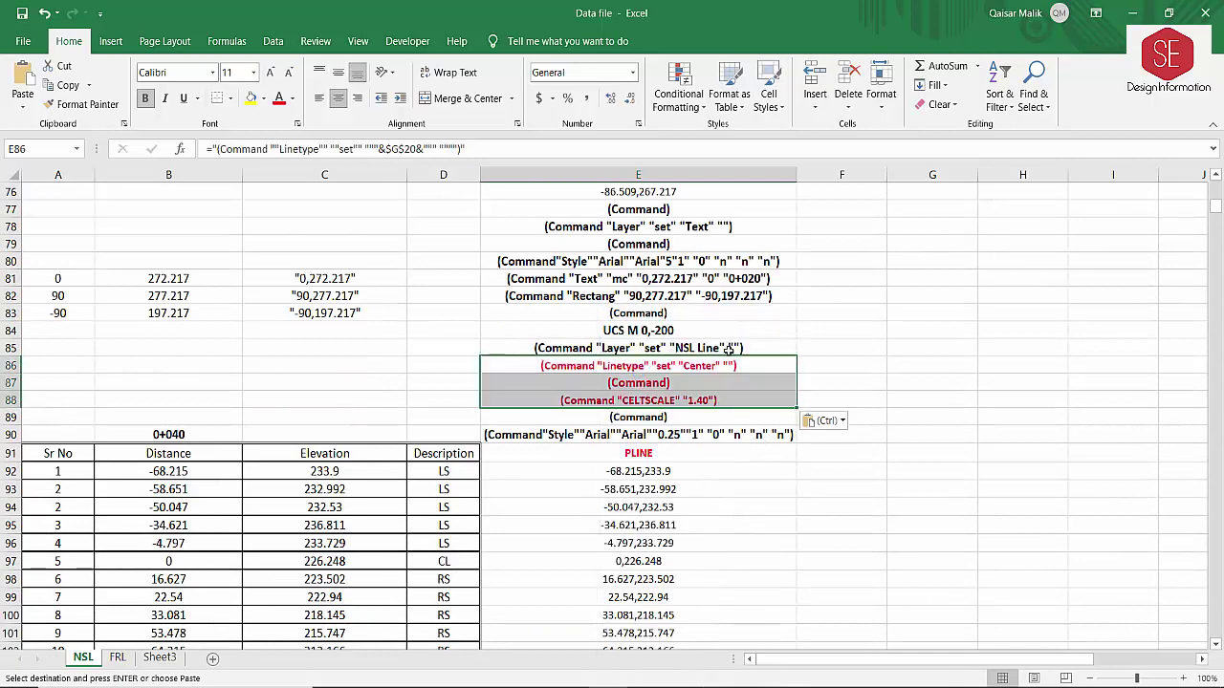
scroll(781, 333, "down", 2)
scroll(782, 333, "down", 3)
scroll(704, 333, "down", 3)
scroll(705, 332, "down", 2)
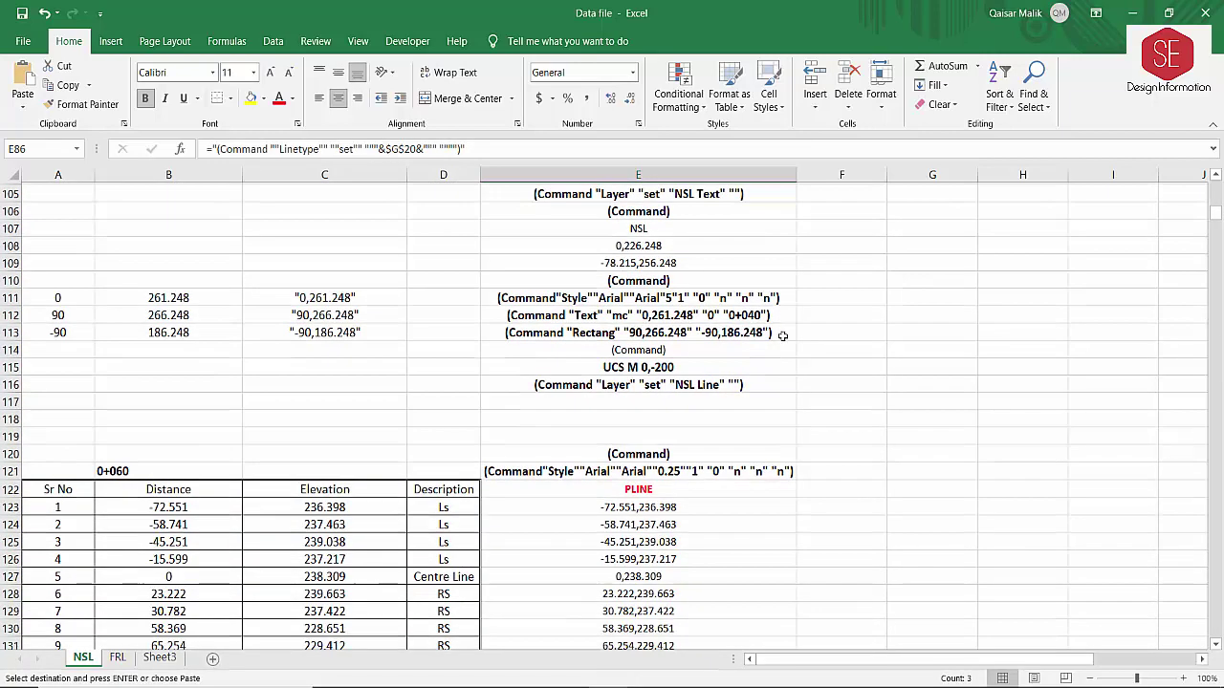
scroll(607, 336, "down", 1)
left_click(607, 332)
right_click(704, 325)
left_click(719, 373)
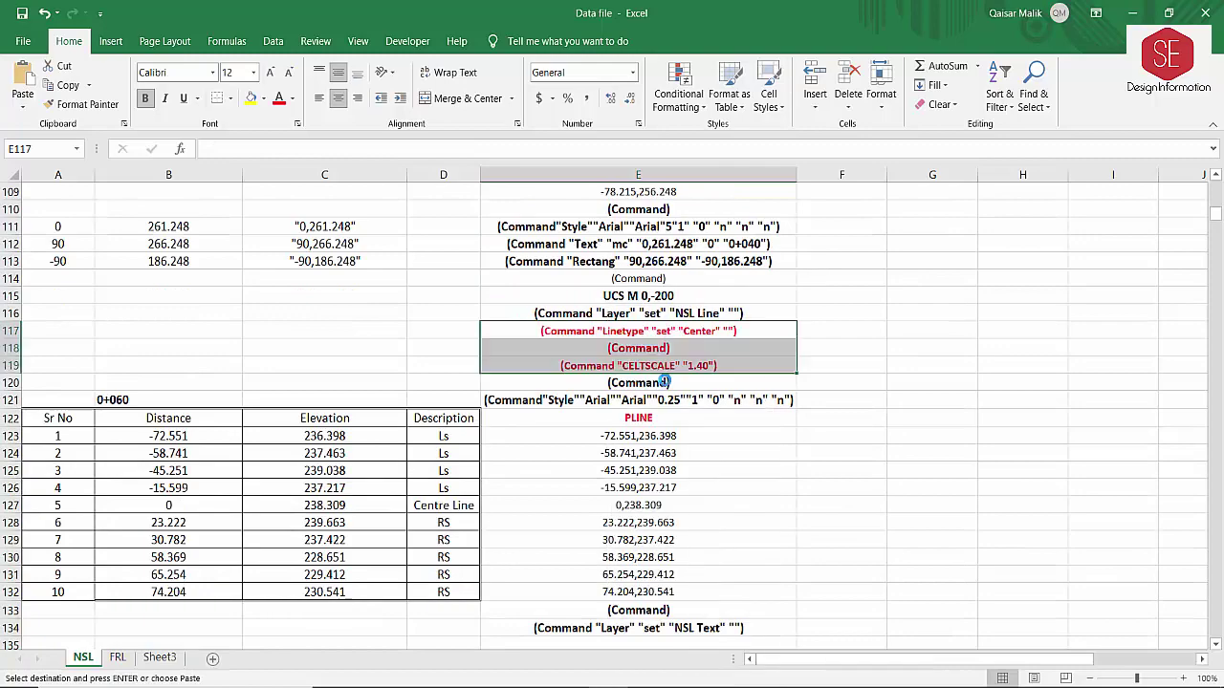
scroll(791, 366, "down", 1)
scroll(791, 366, "down", 4)
scroll(792, 366, "down", 2)
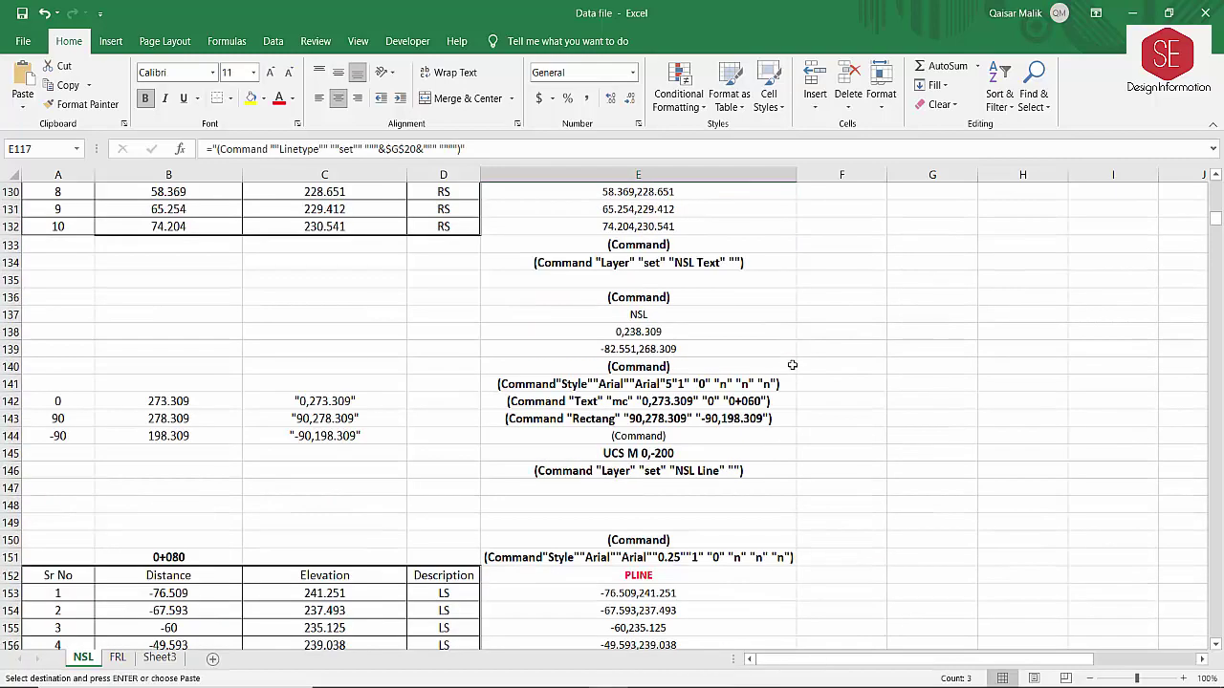
scroll(791, 364, "down", 1)
scroll(626, 390, "down", 1)
right_click(615, 382)
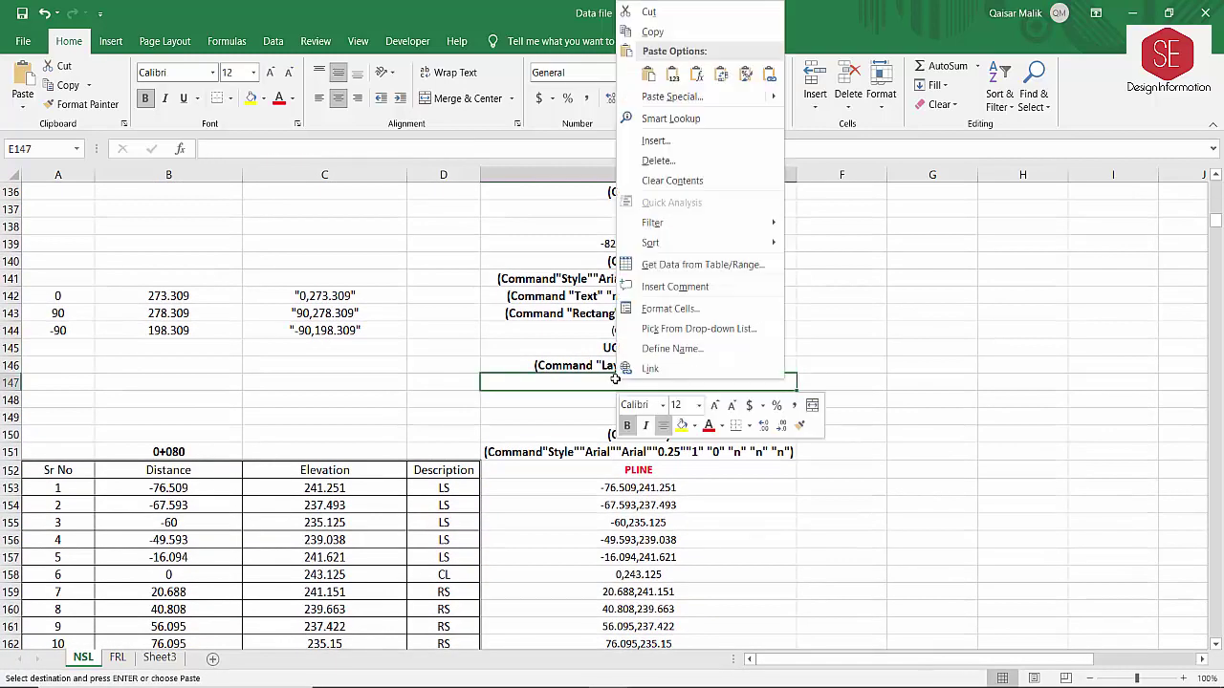
left_click(648, 77)
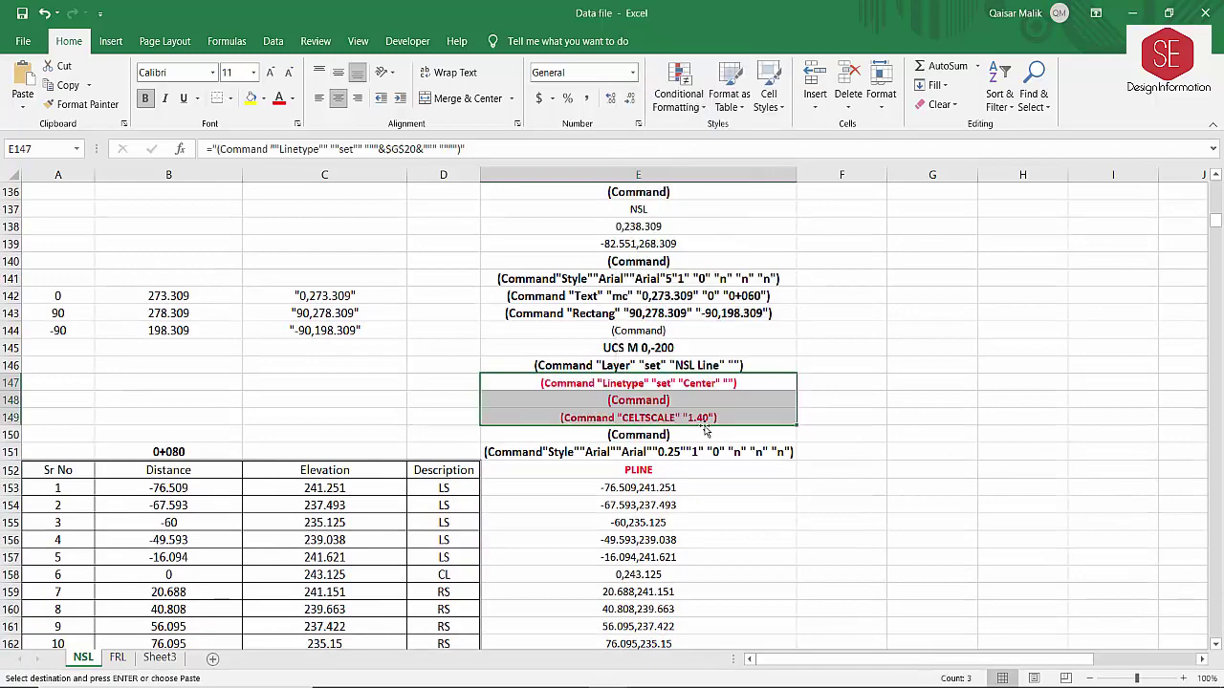
Select the Continuous linetype command in cell E71.
scroll(706, 431, "up", 7)
scroll(706, 428, "up", 2)
scroll(707, 425, "down", 3)
scroll(713, 413, "up", 6)
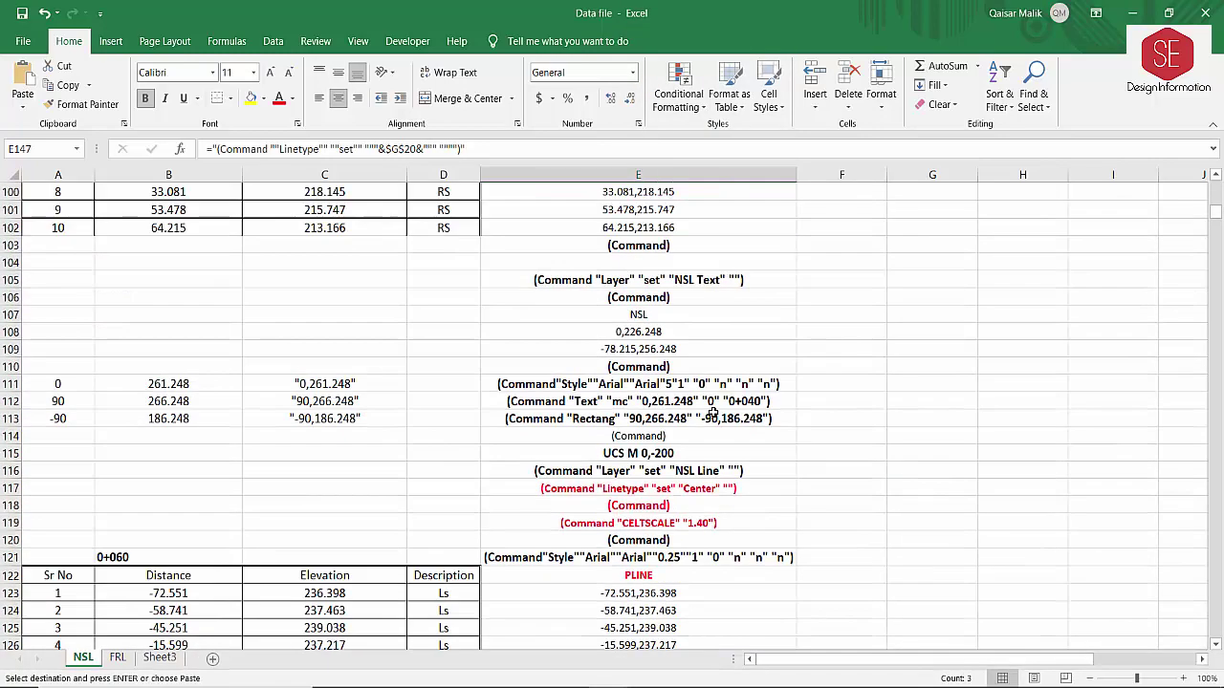
scroll(712, 413, "up", 1)
scroll(712, 413, "up", 3)
scroll(712, 413, "up", 7)
scroll(712, 413, "up", 1)
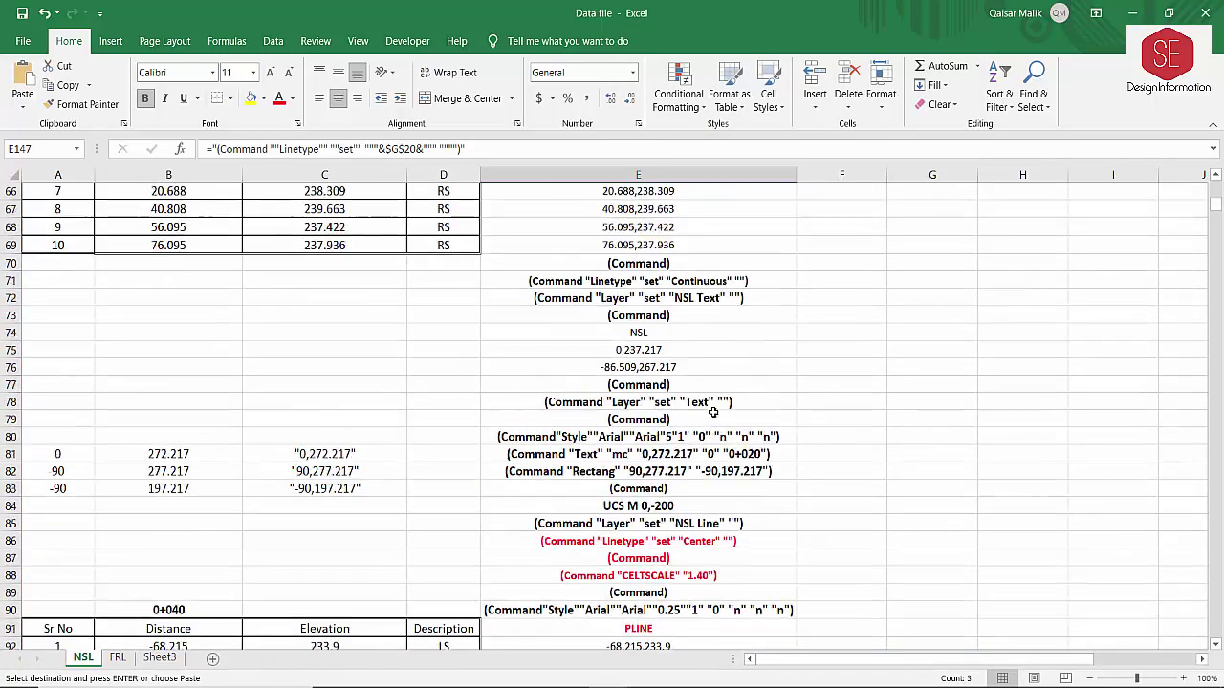
scroll(712, 411, "up", 2)
left_click(650, 371)
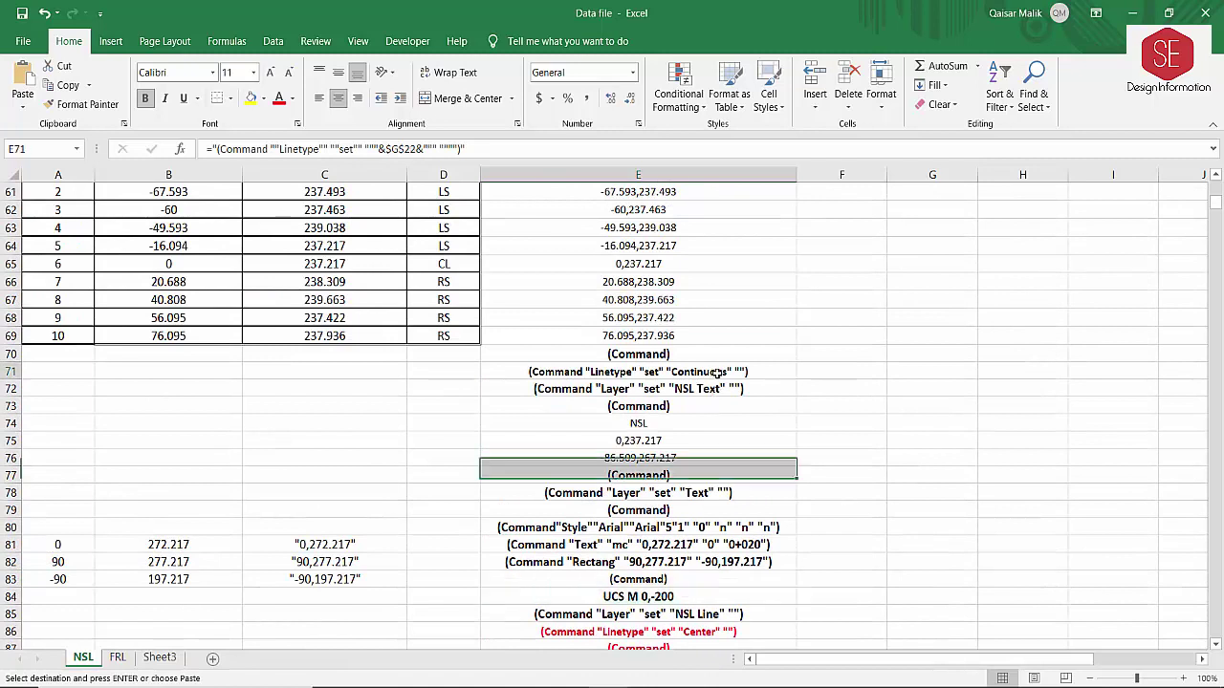
Make the Continuous linetype command in E71 blue and copy it.
left_click(293, 98)
left_click(340, 254)
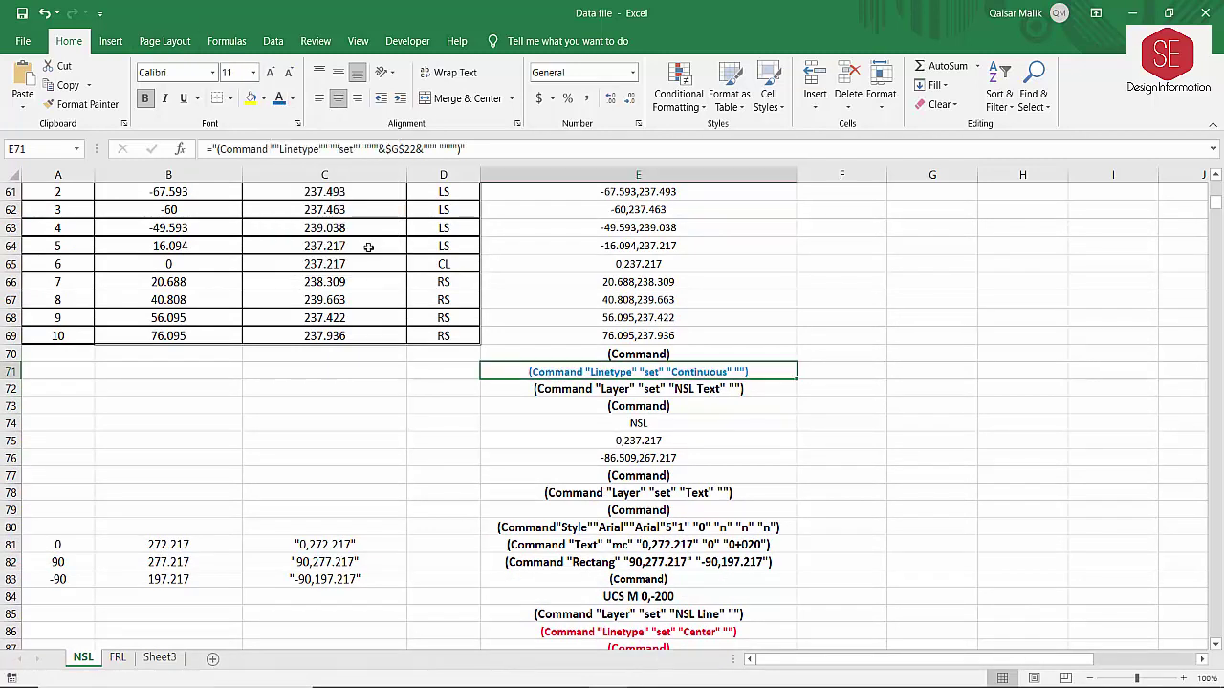
left_click(837, 420)
right_click(709, 371)
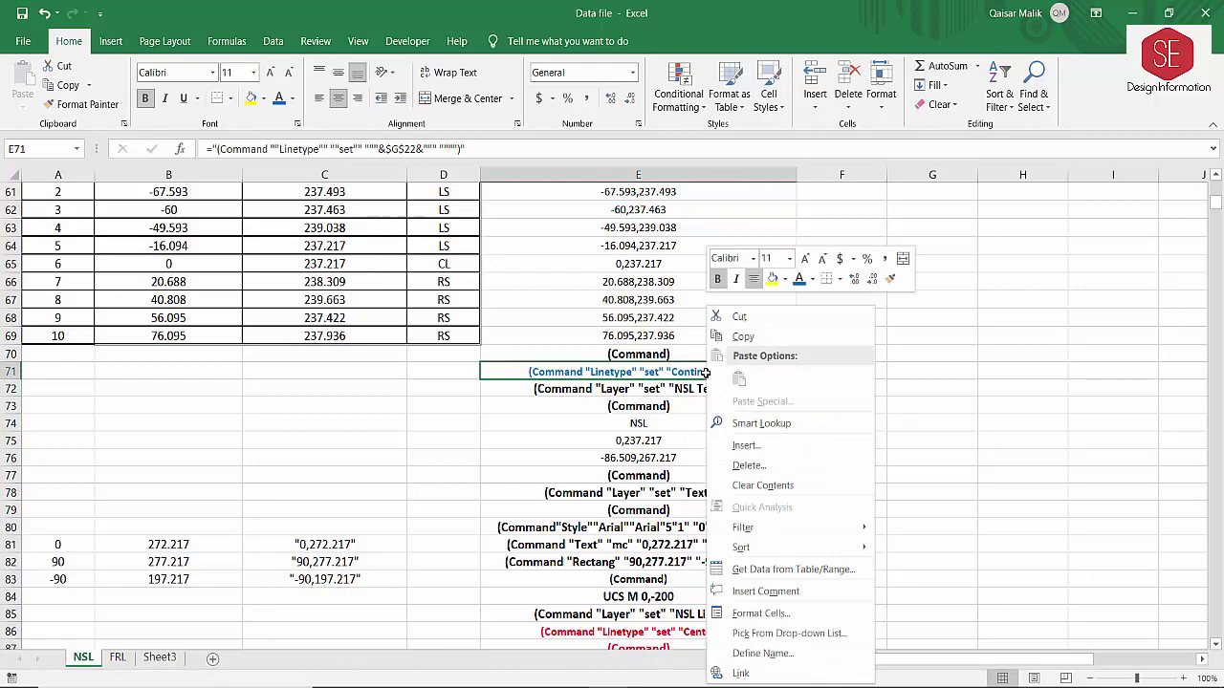
left_click(744, 340)
Paste the Continuous linetype command into E104, E135 and E164.
scroll(746, 353, "down", 5)
scroll(745, 353, "down", 3)
scroll(744, 352, "down", 2)
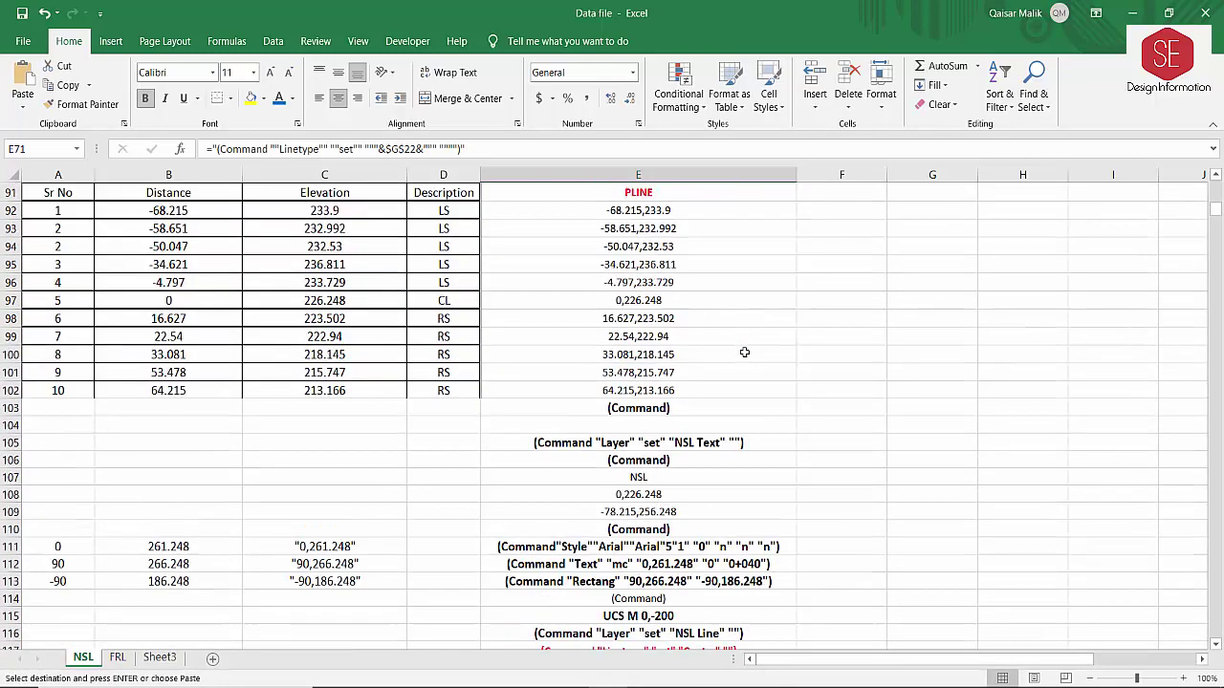
right_click(635, 425)
left_click(662, 117)
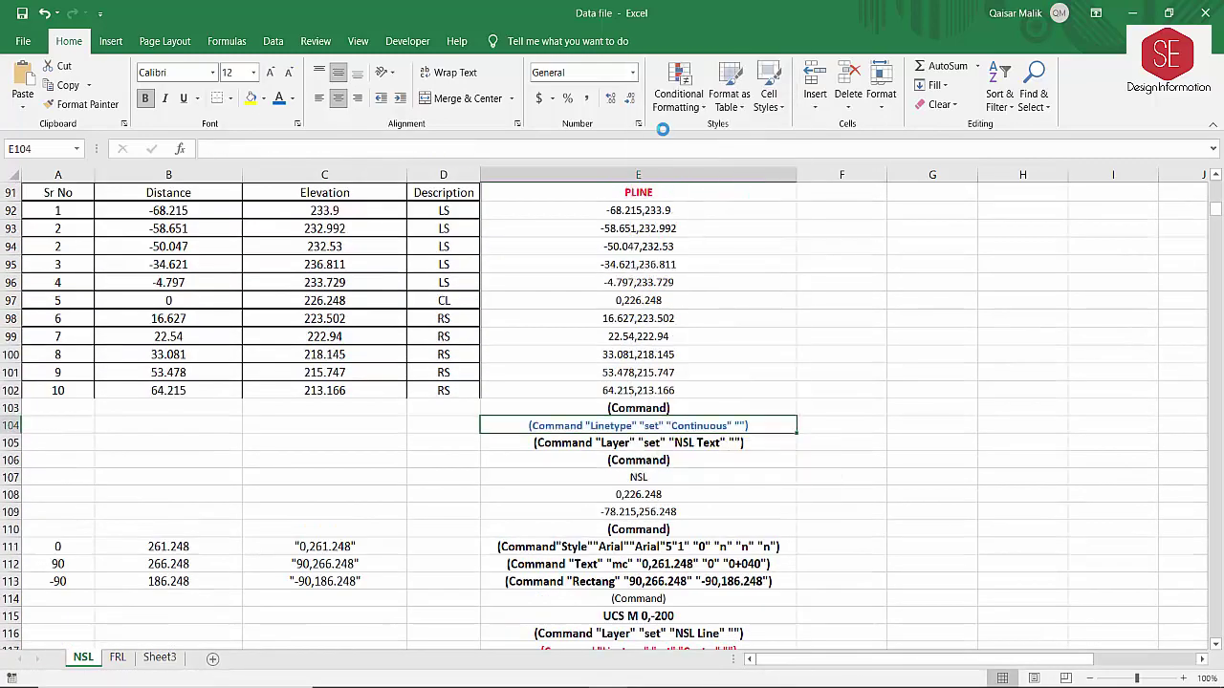
scroll(782, 333, "down", 2)
scroll(782, 333, "down", 3)
scroll(782, 332, "down", 4)
scroll(781, 333, "down", 2)
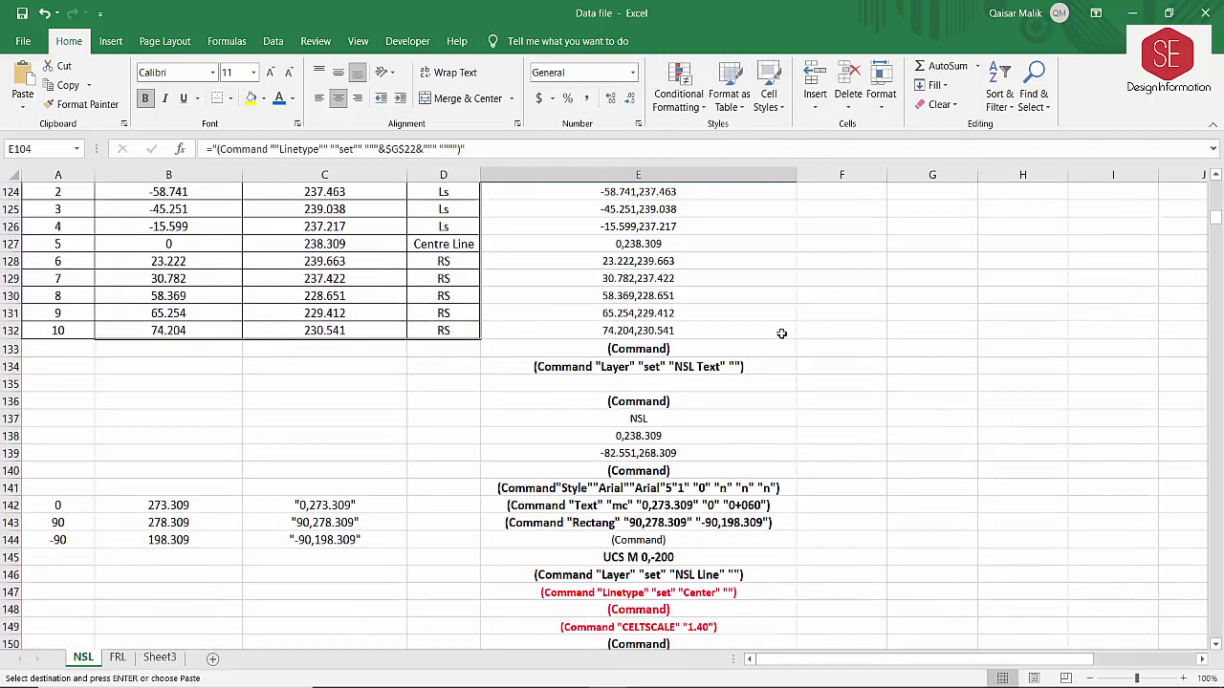
right_click(626, 384)
left_click(658, 82)
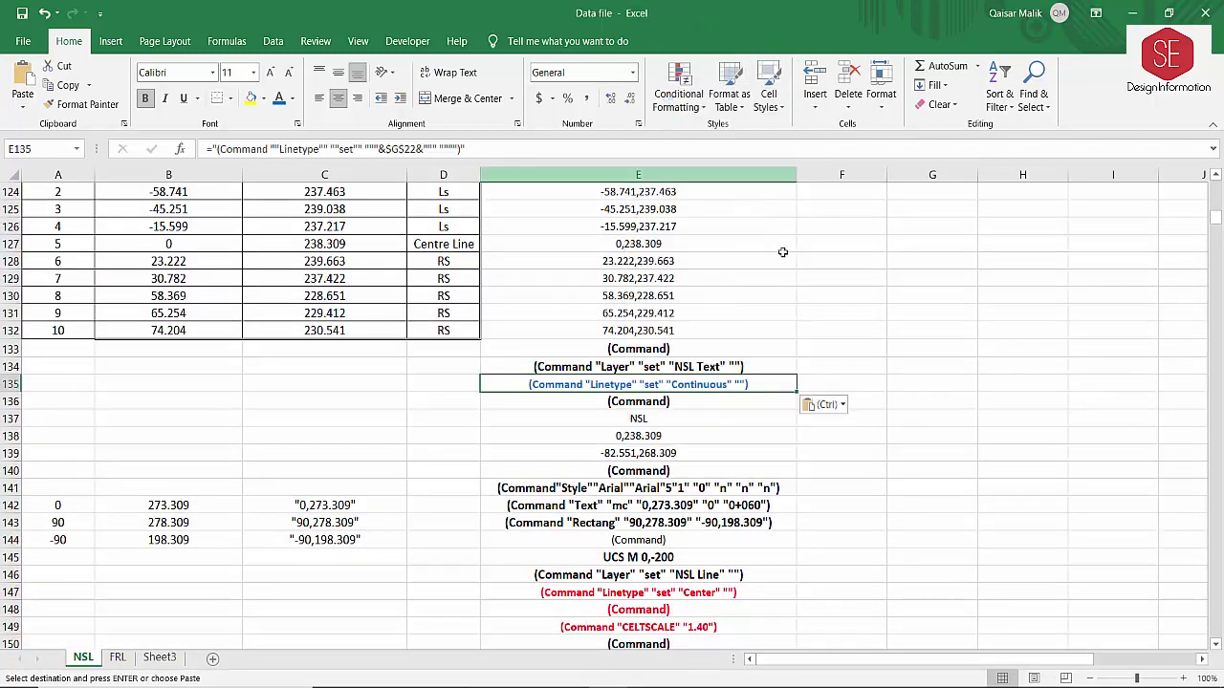
scroll(632, 418, "down", 5)
scroll(632, 418, "down", 3)
scroll(632, 417, "down", 1)
right_click(632, 418)
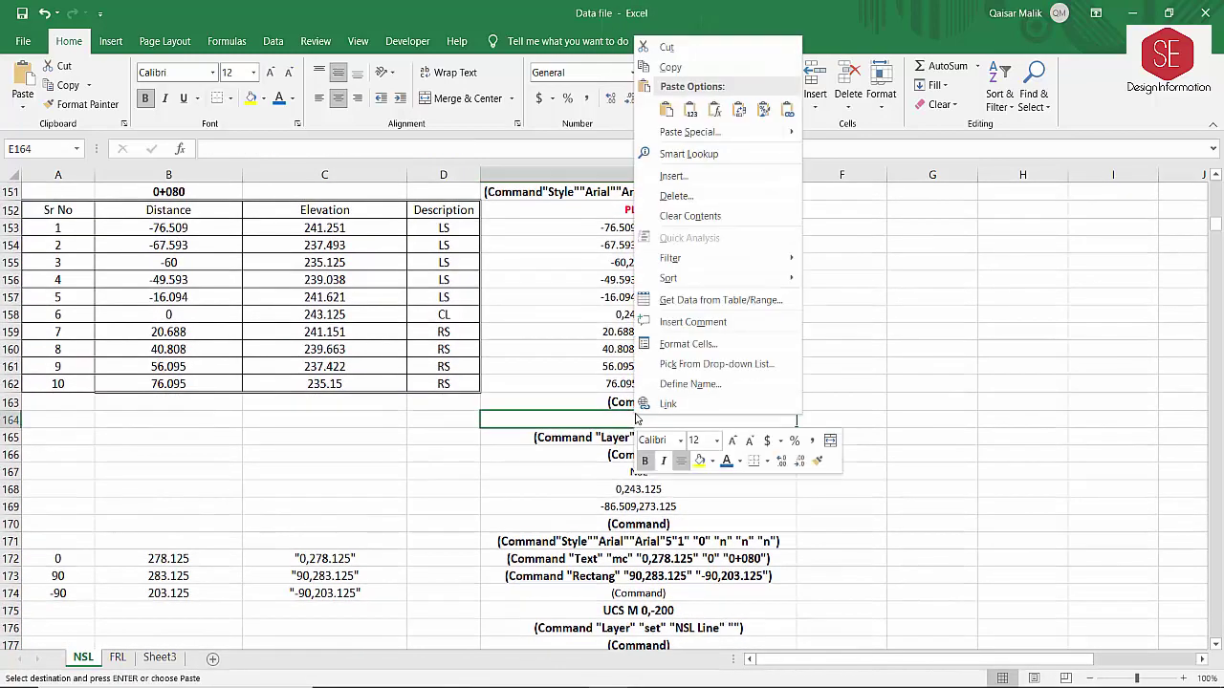
left_click(665, 111)
End the pending copy and move to an empty cell beside the commands.
left_click_drag(854, 462, 853, 472)
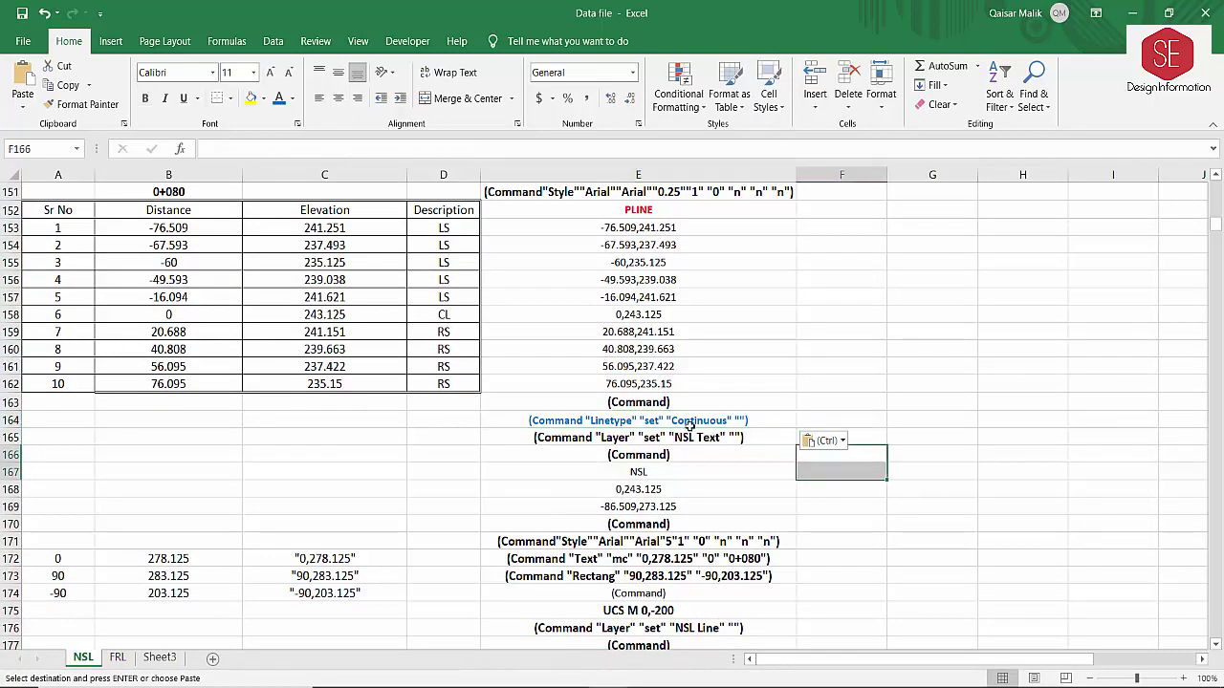
left_click(27, 16)
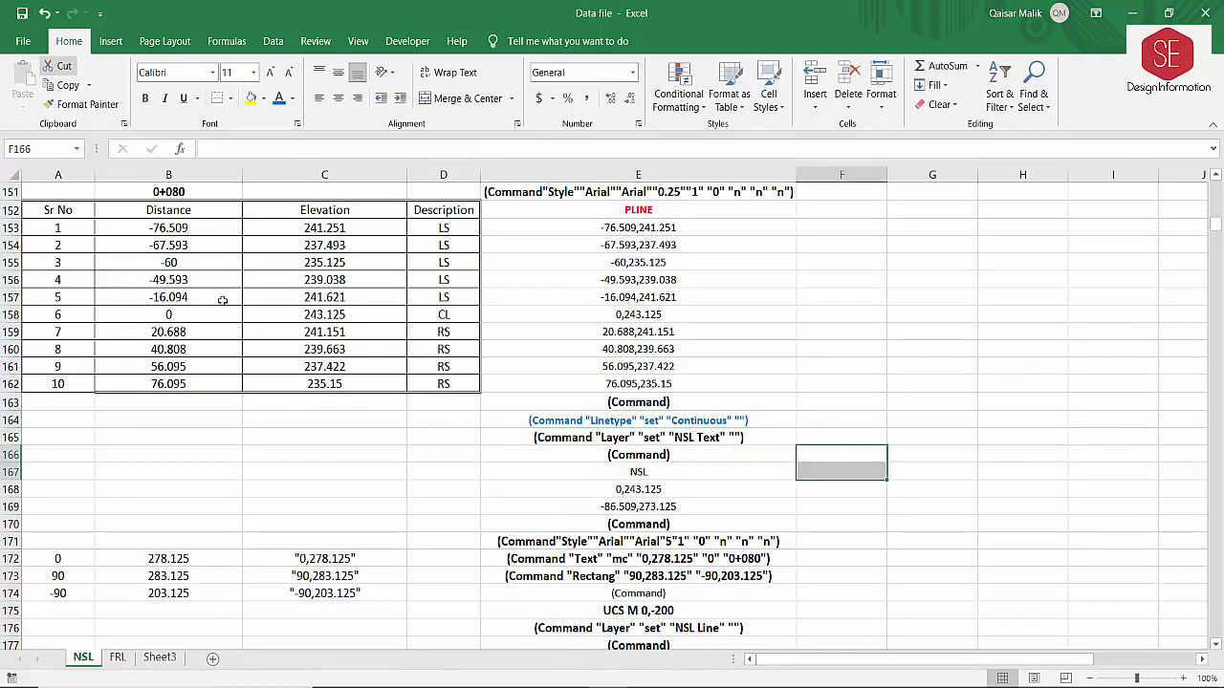
left_click(960, 417)
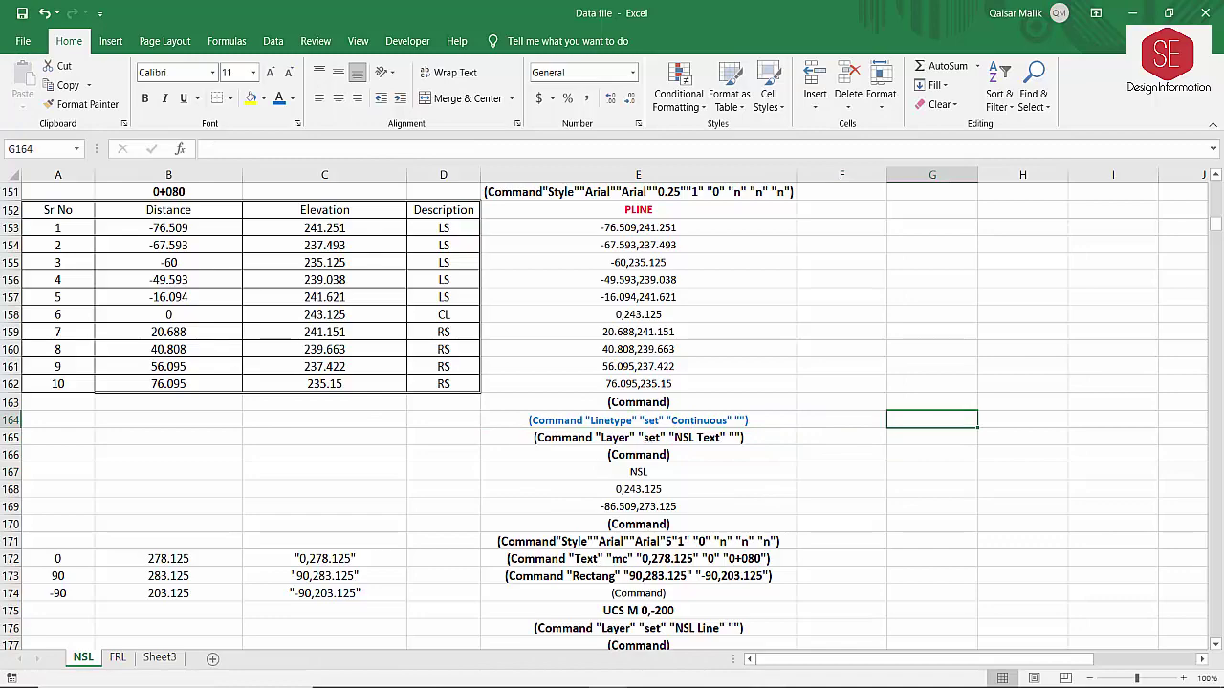
Select the DataRange named range of NSL commands in column E and copy it.
scroll(705, 439, "up", 6)
scroll(678, 411, "up", 3)
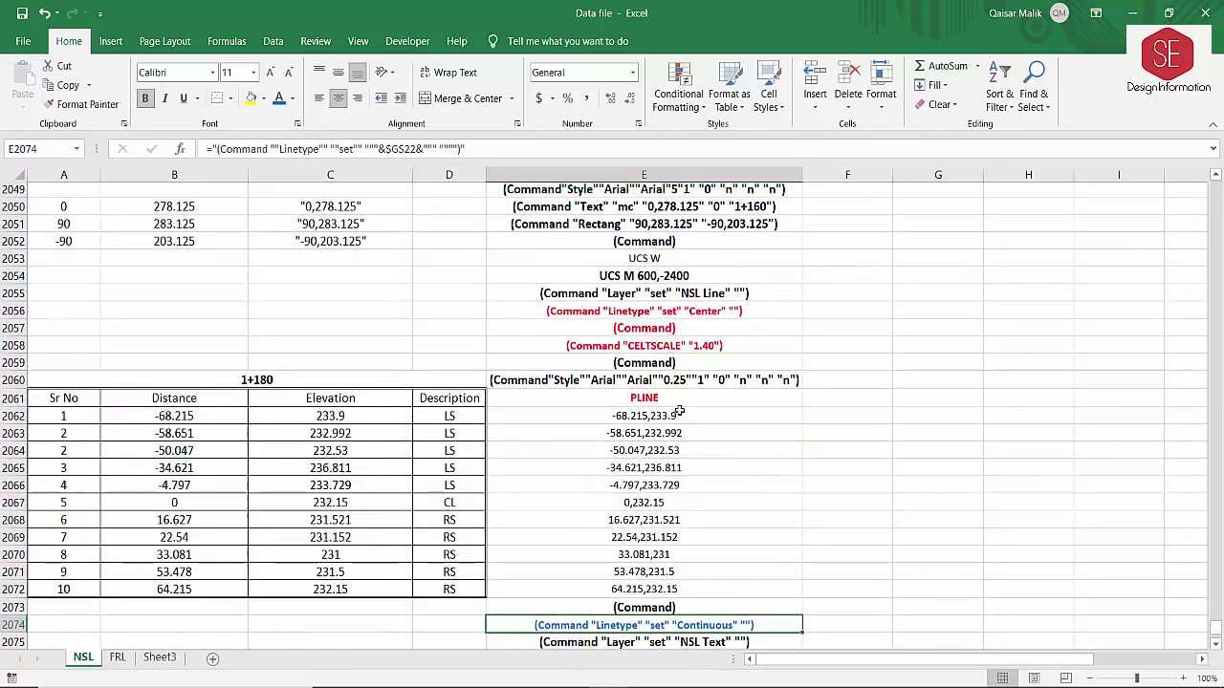
scroll(679, 411, "up", 1)
scroll(669, 360, "up", 3)
scroll(648, 370, "up", 2)
scroll(650, 334, "up", 4)
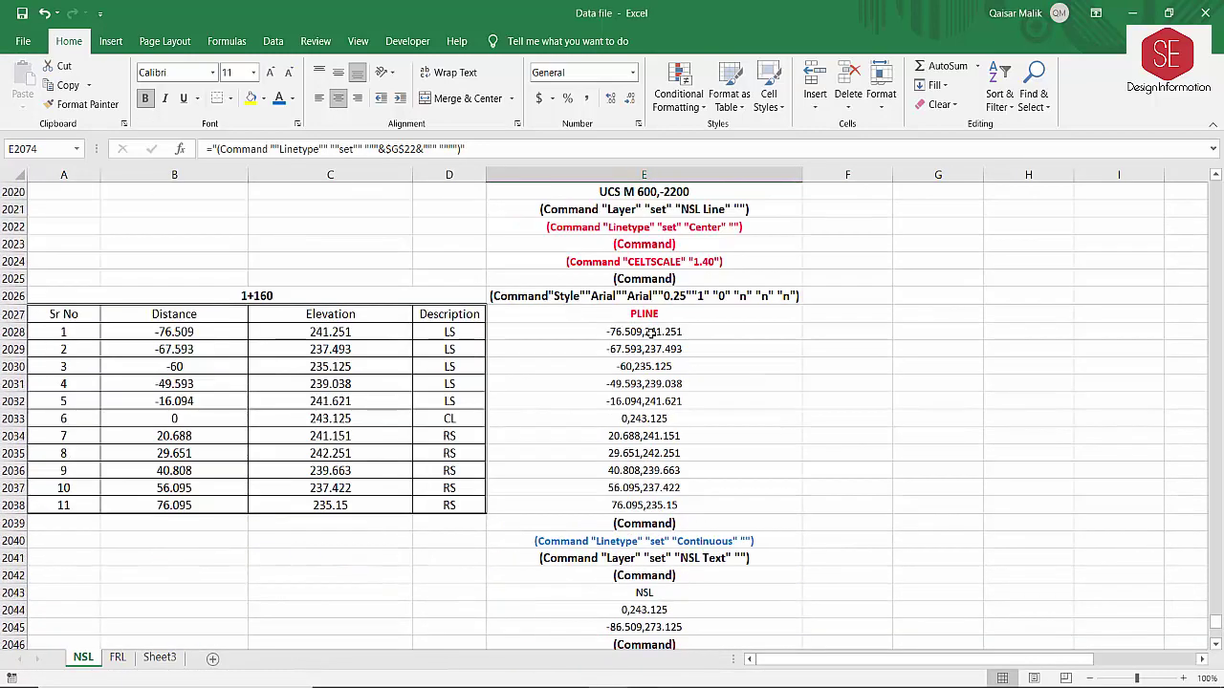
scroll(649, 332, "up", 5)
scroll(649, 332, "up", 3)
scroll(649, 332, "up", 5)
scroll(649, 332, "up", 15)
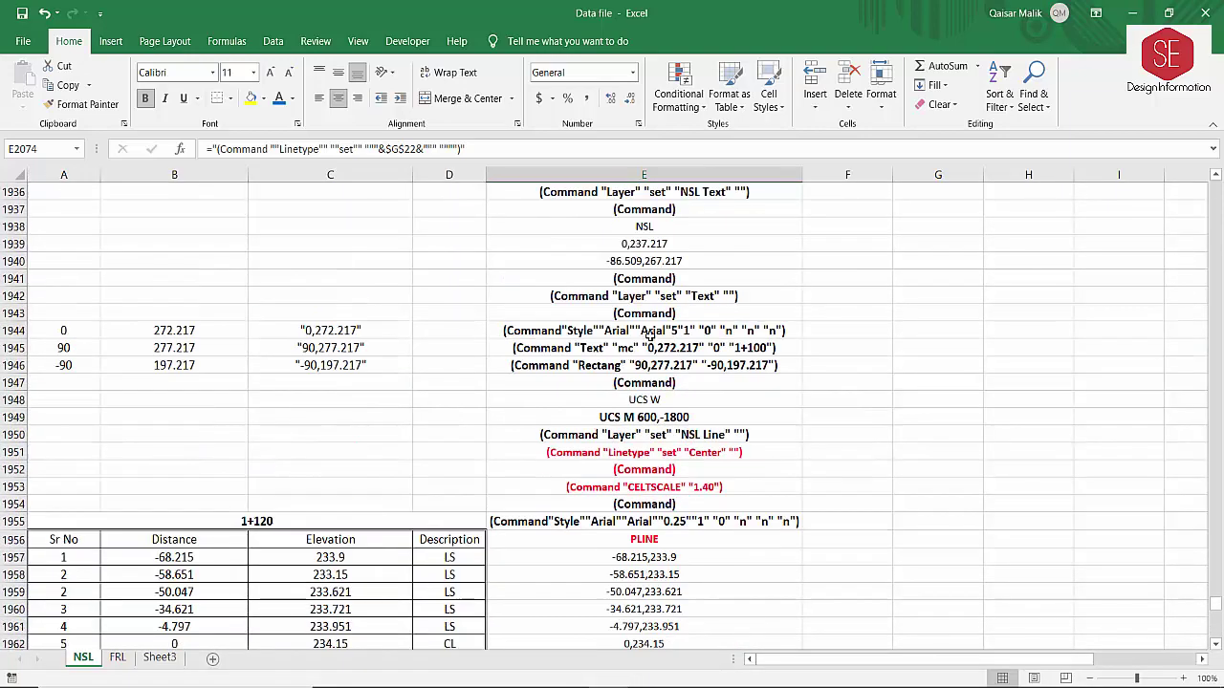
scroll(650, 332, "up", 8)
scroll(655, 315, "up", 16)
scroll(655, 313, "up", 15)
scroll(656, 312, "up", 9)
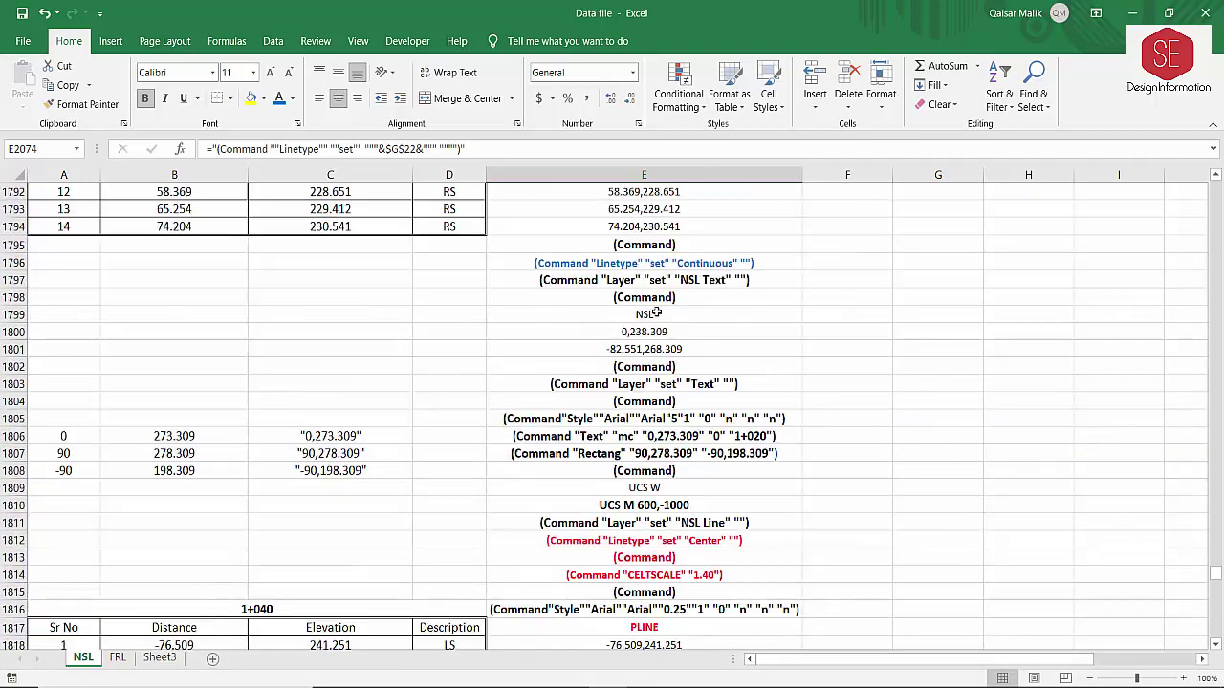
scroll(657, 313, "up", 7)
left_click_drag(1214, 570, 1214, 201)
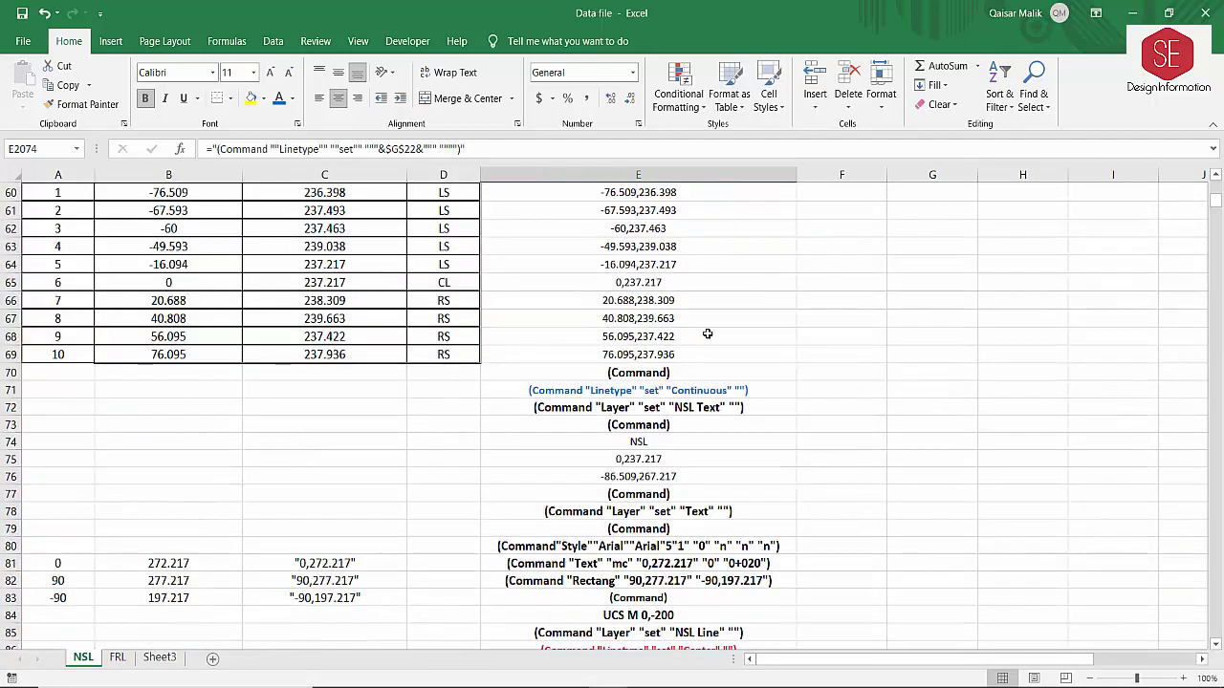
scroll(708, 333, "up", 8)
scroll(712, 325, "up", 8)
scroll(688, 248, "up", 4)
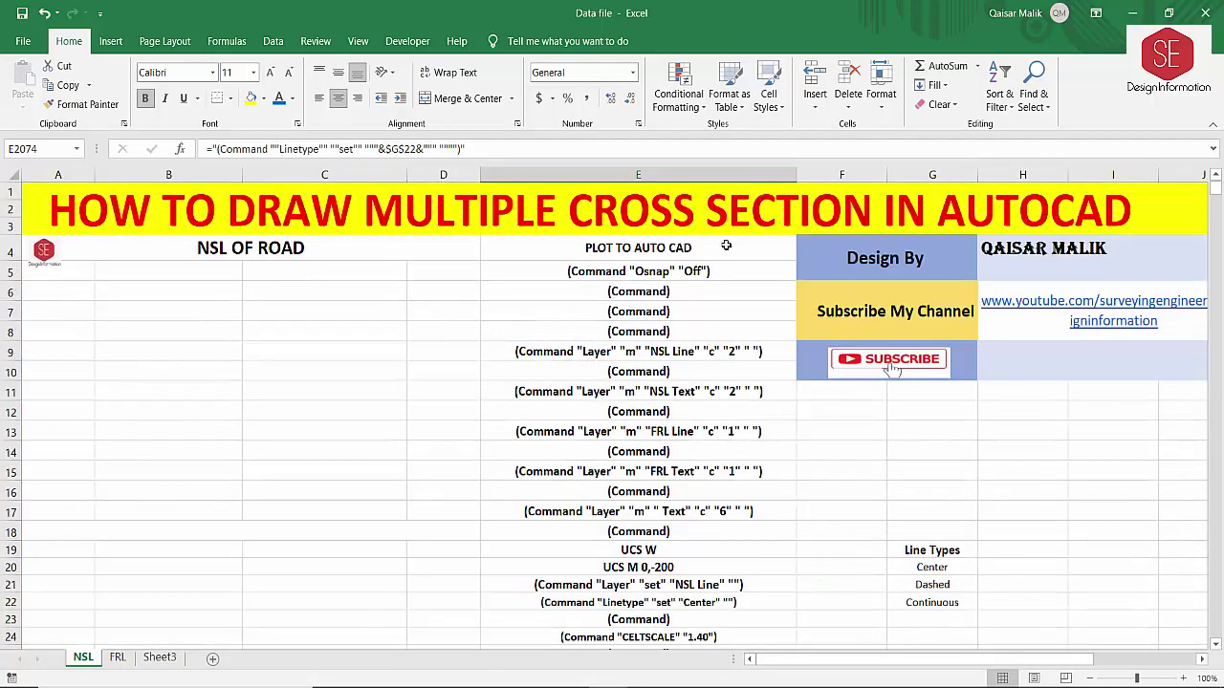
scroll(670, 315, "down", 2)
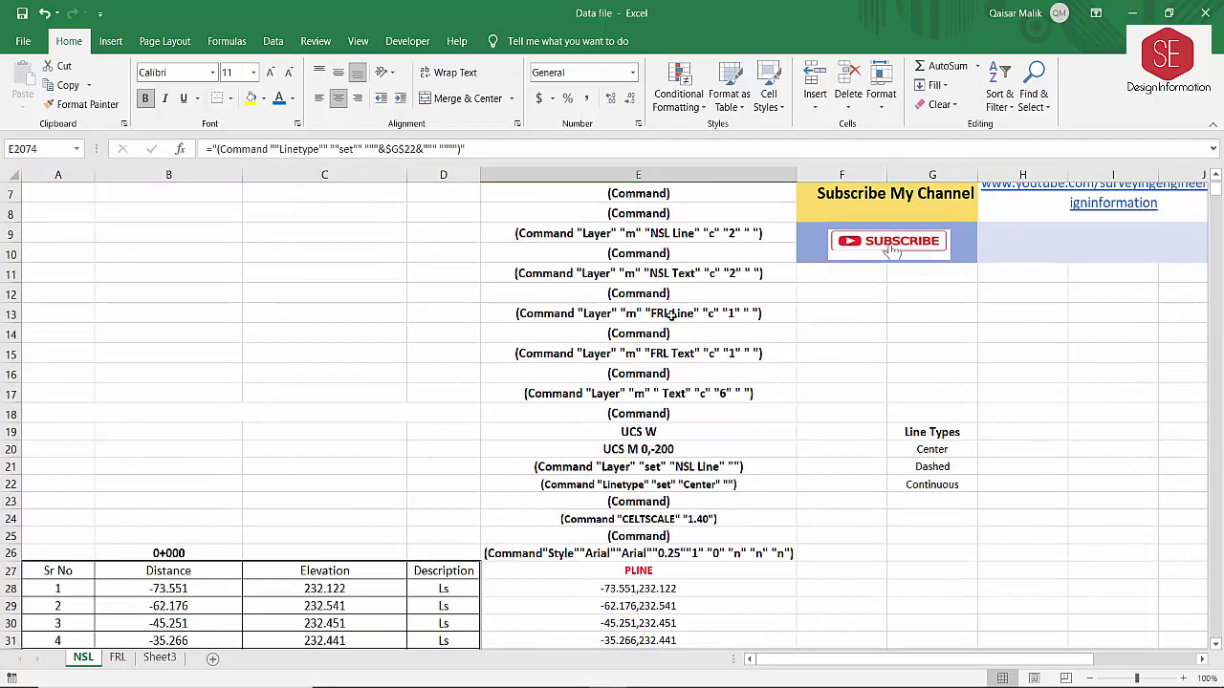
left_click(77, 151)
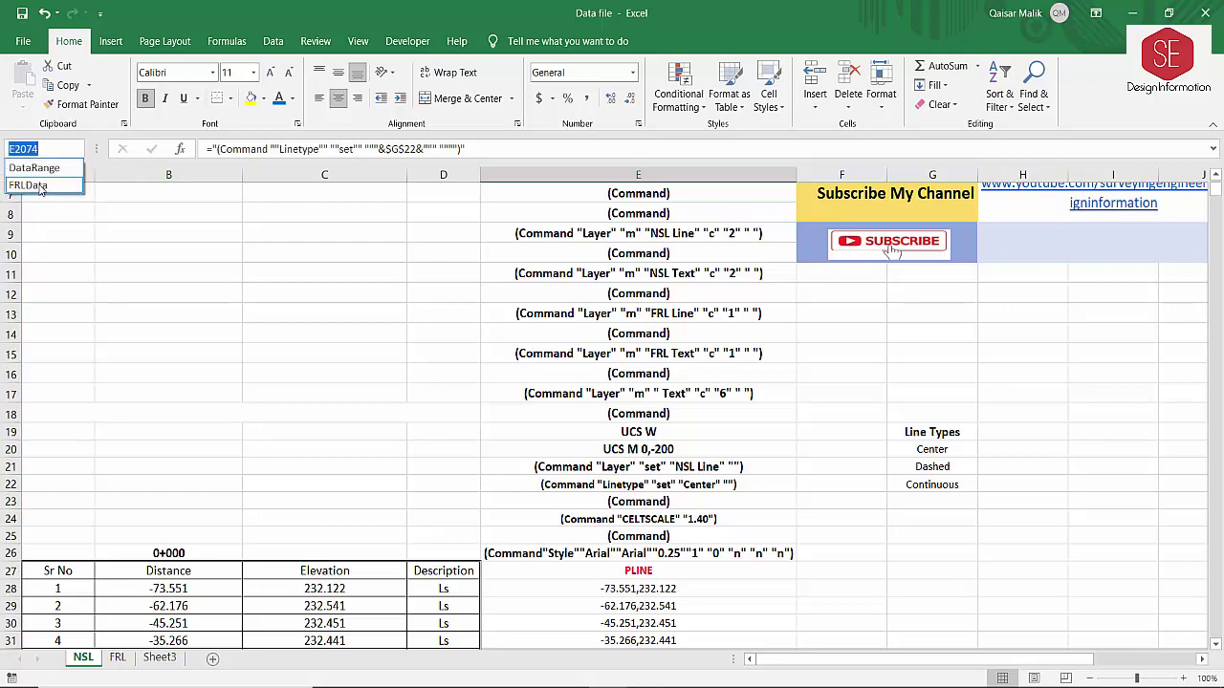
left_click(43, 168)
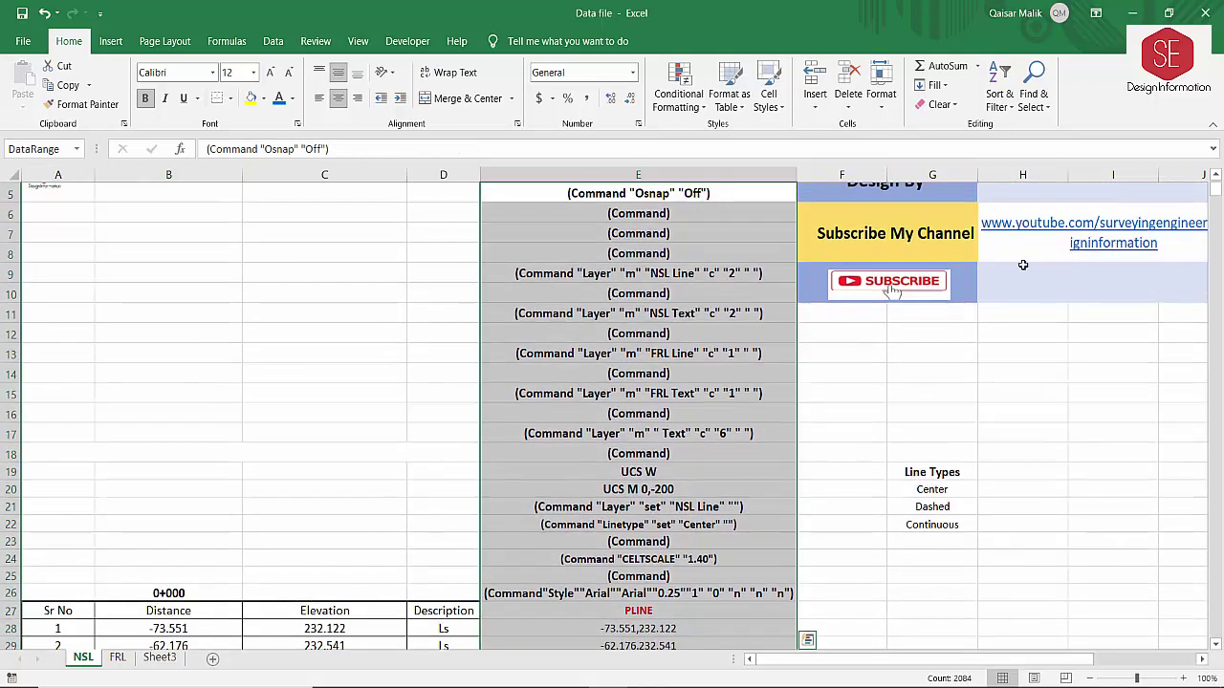
left_click_drag(1212, 190, 1172, 680)
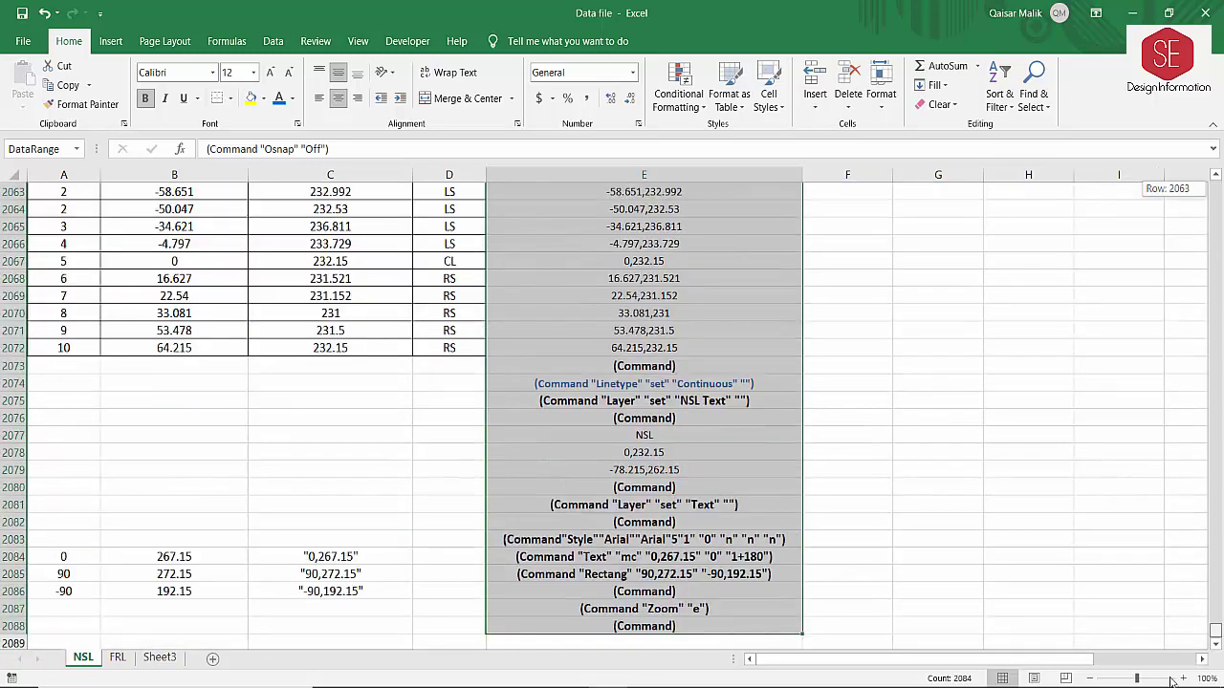
right_click(675, 369)
left_click(803, 325)
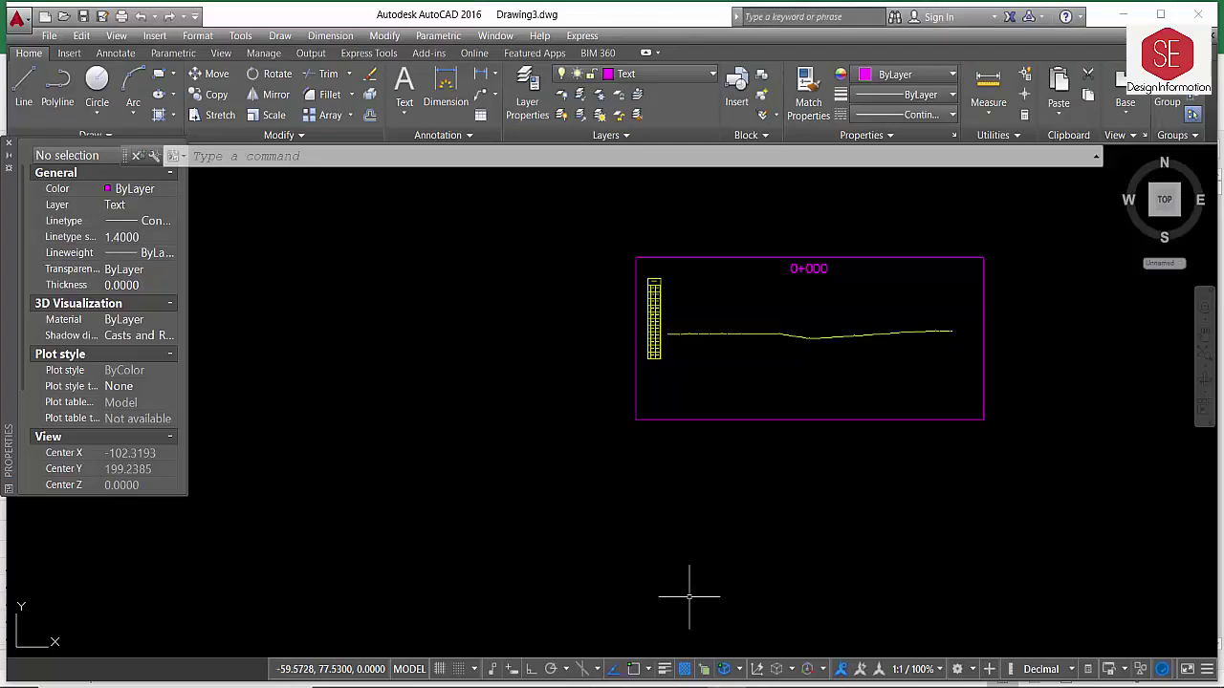
Erase the old drawing and paste the NSL script to draw the full cross-section grid.
scroll(690, 388, "down", 3)
left_click(966, 293)
left_click(501, 472)
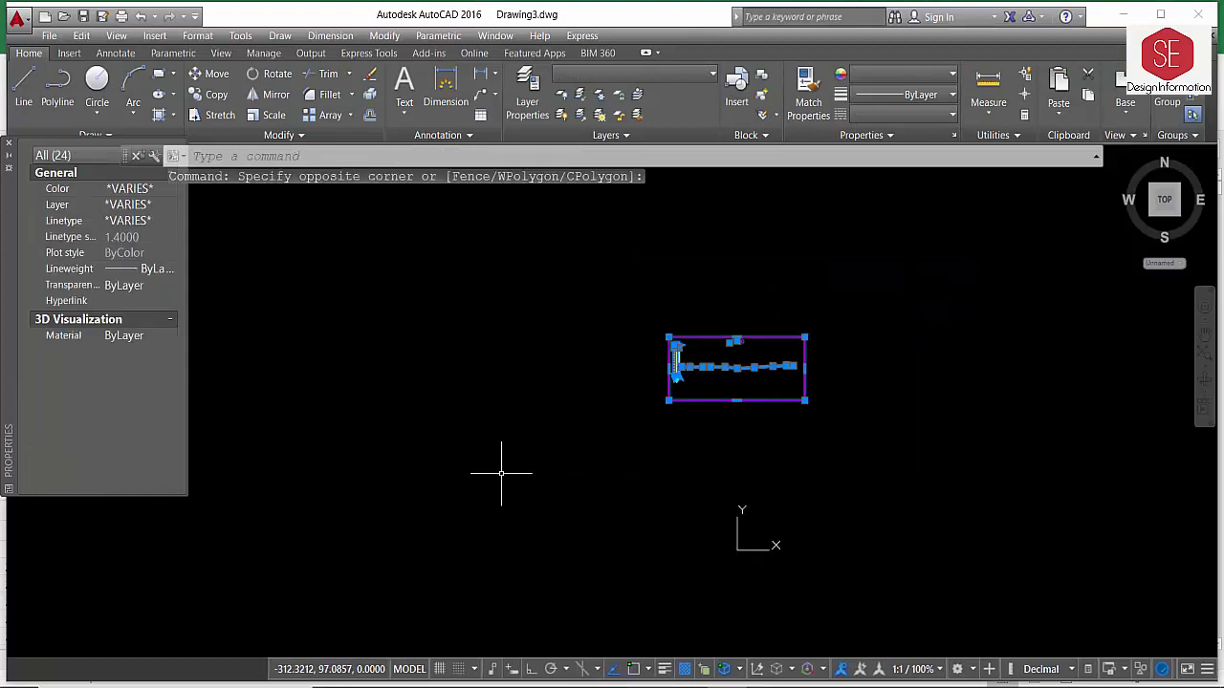
key("Delete")
left_click(234, 268)
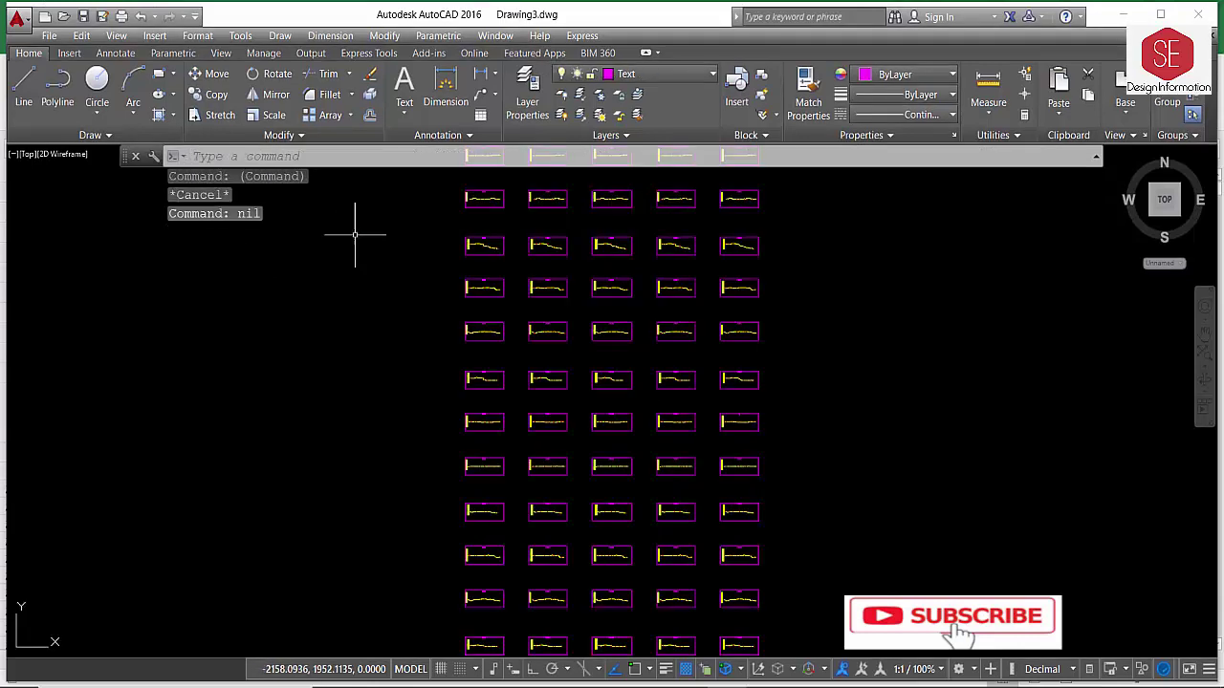
scroll(479, 181, "up", 3)
scroll(479, 187, "up", 3)
scroll(560, 456, "up", 3)
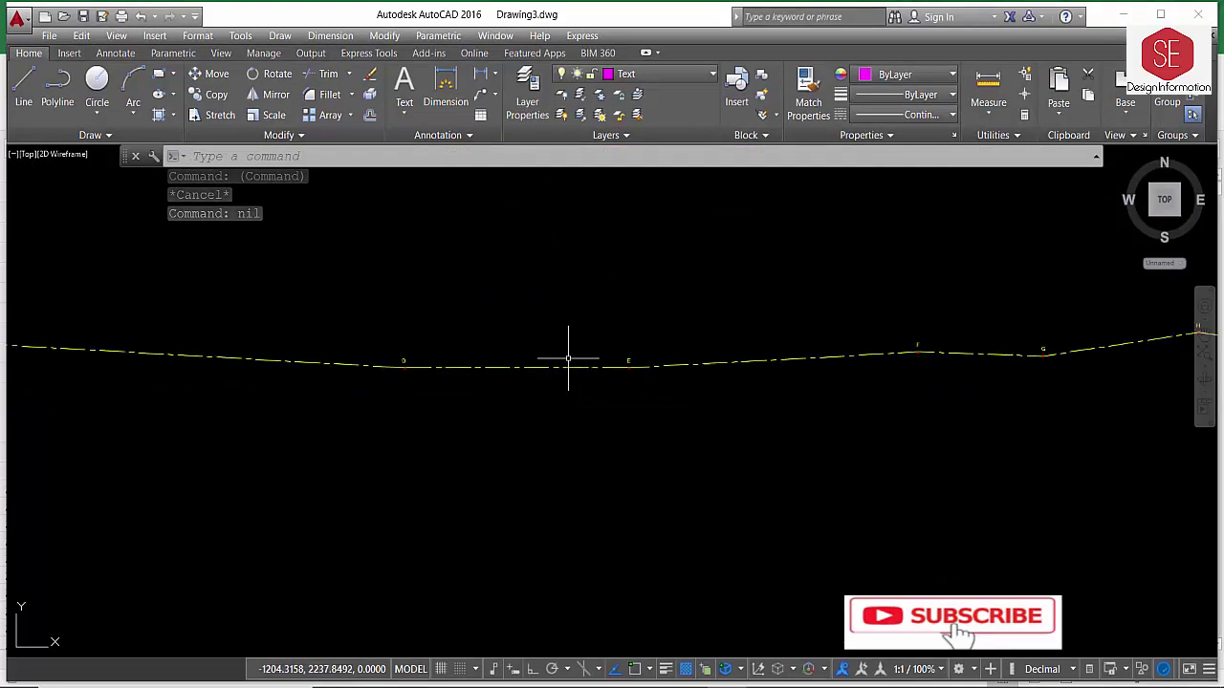
scroll(568, 359, "down", 3)
scroll(778, 273, "up", 3)
scroll(402, 323, "down", 3)
scroll(401, 322, "down", 1)
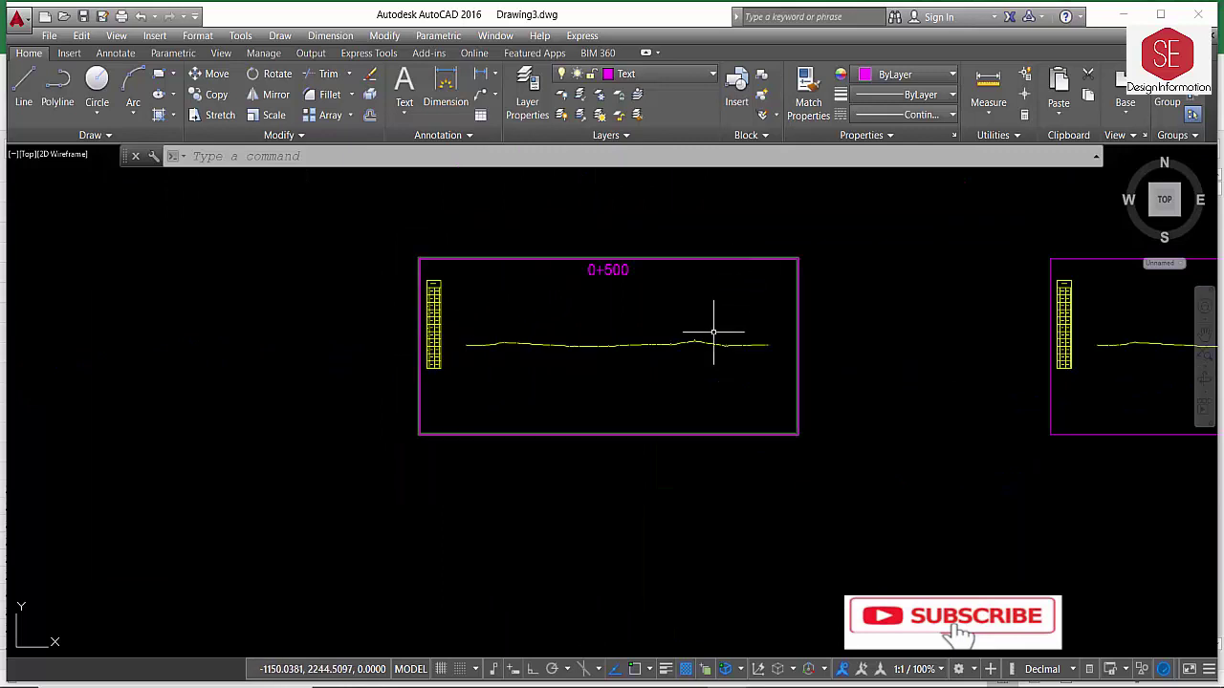
scroll(573, 306, "down", 5)
scroll(593, 247, "down", 5)
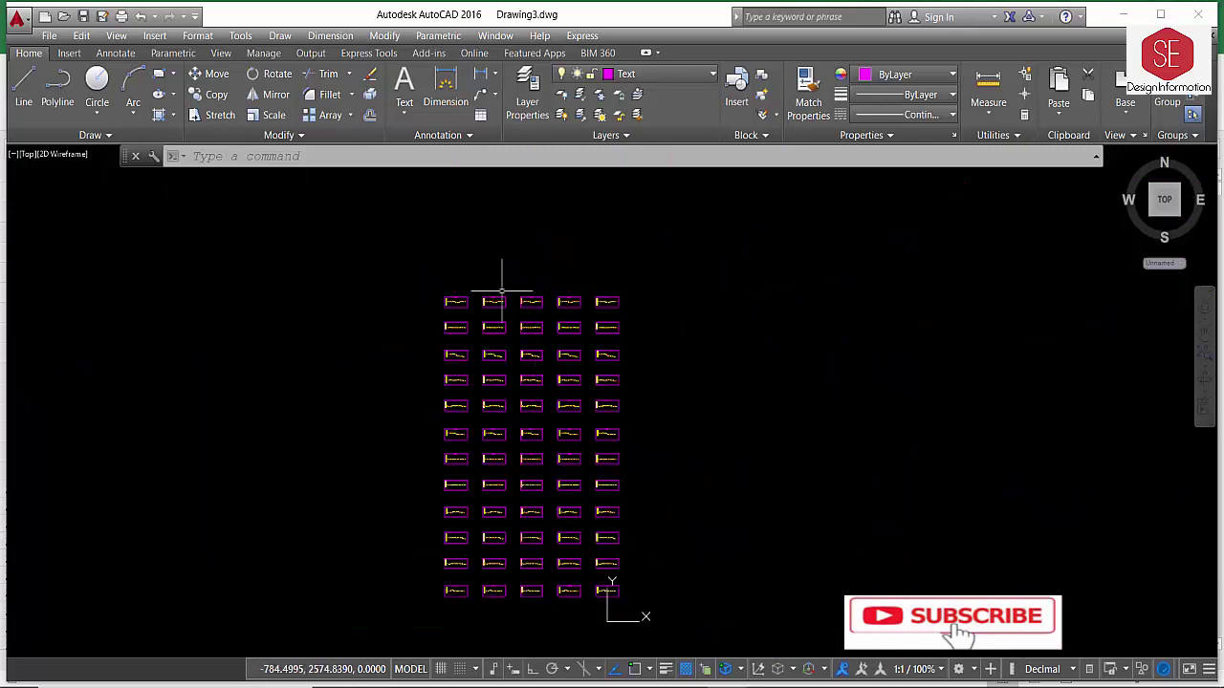
scroll(501, 288, "up", 3)
In Excel's FRL sheet, select and copy the FRLData named range.
left_click(532, 622)
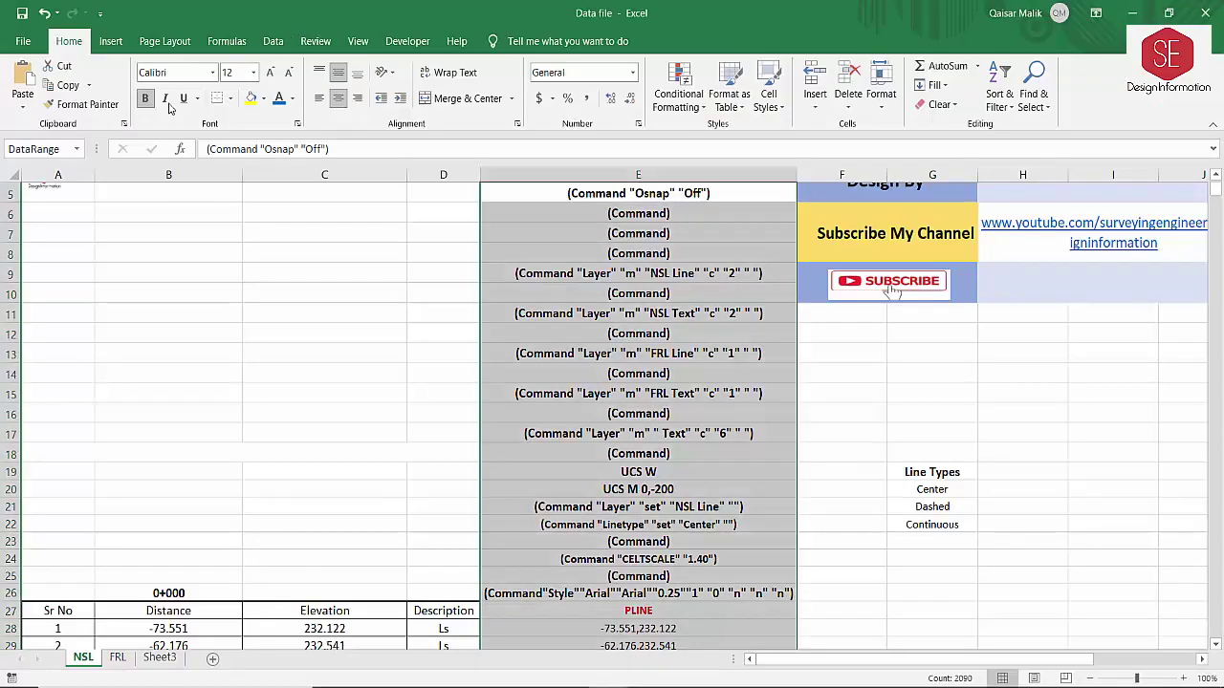
left_click(120, 658)
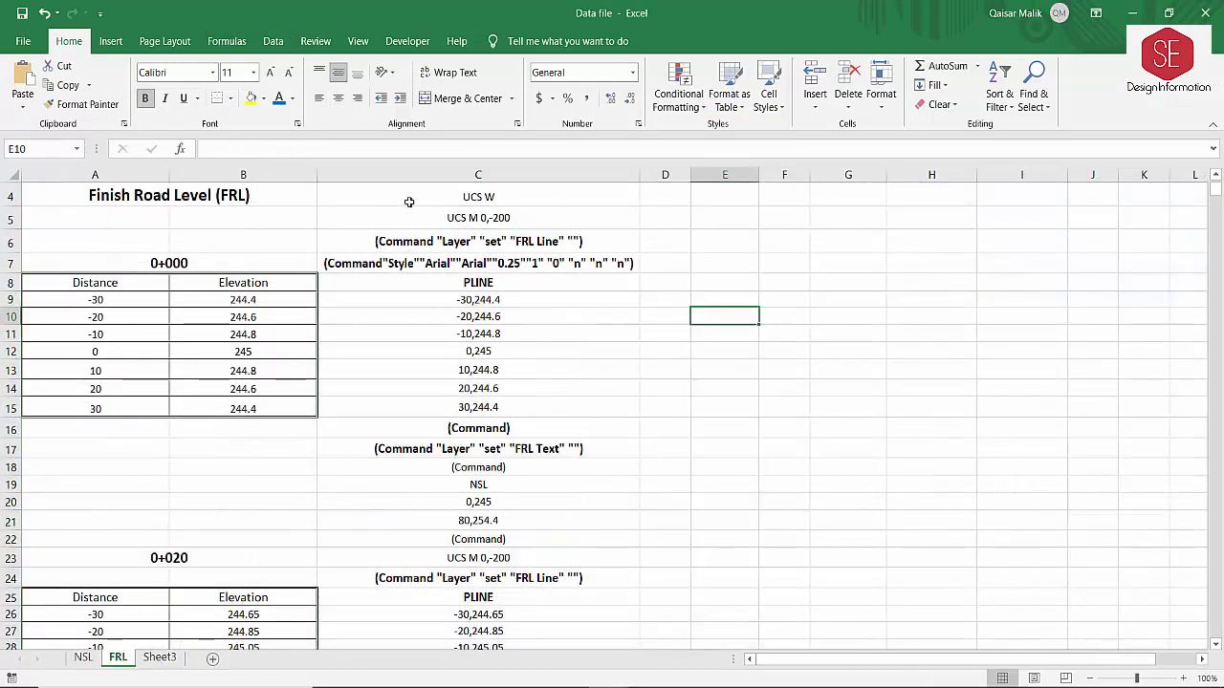
left_click(76, 149)
left_click(29, 185)
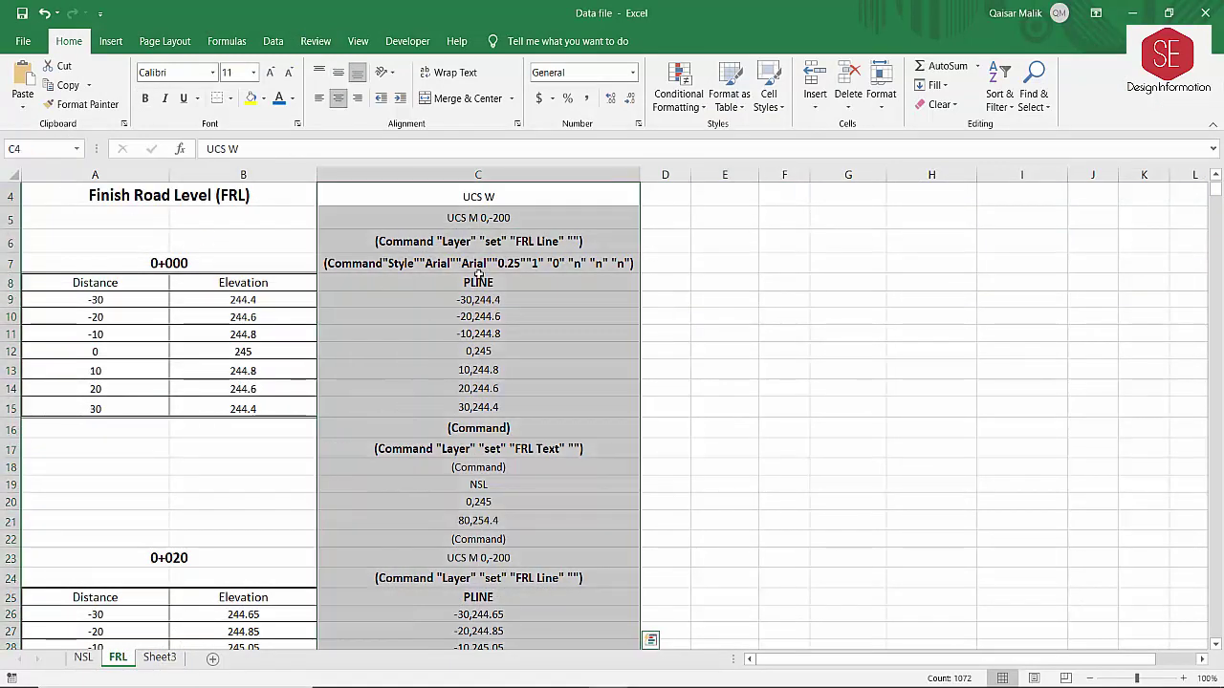
right_click(478, 271)
left_click(507, 306)
key("alt+Tab")
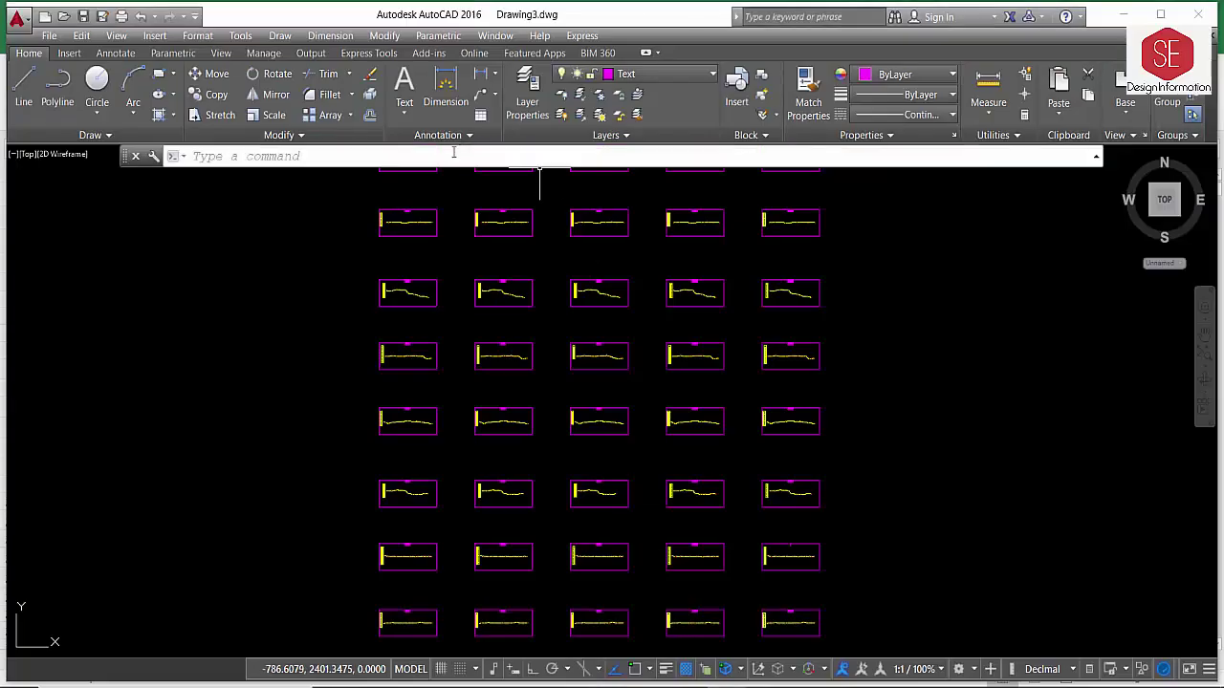
Paste the FRL command script into AutoCAD's command line and let it finish.
right_click(198, 156)
left_click(230, 265)
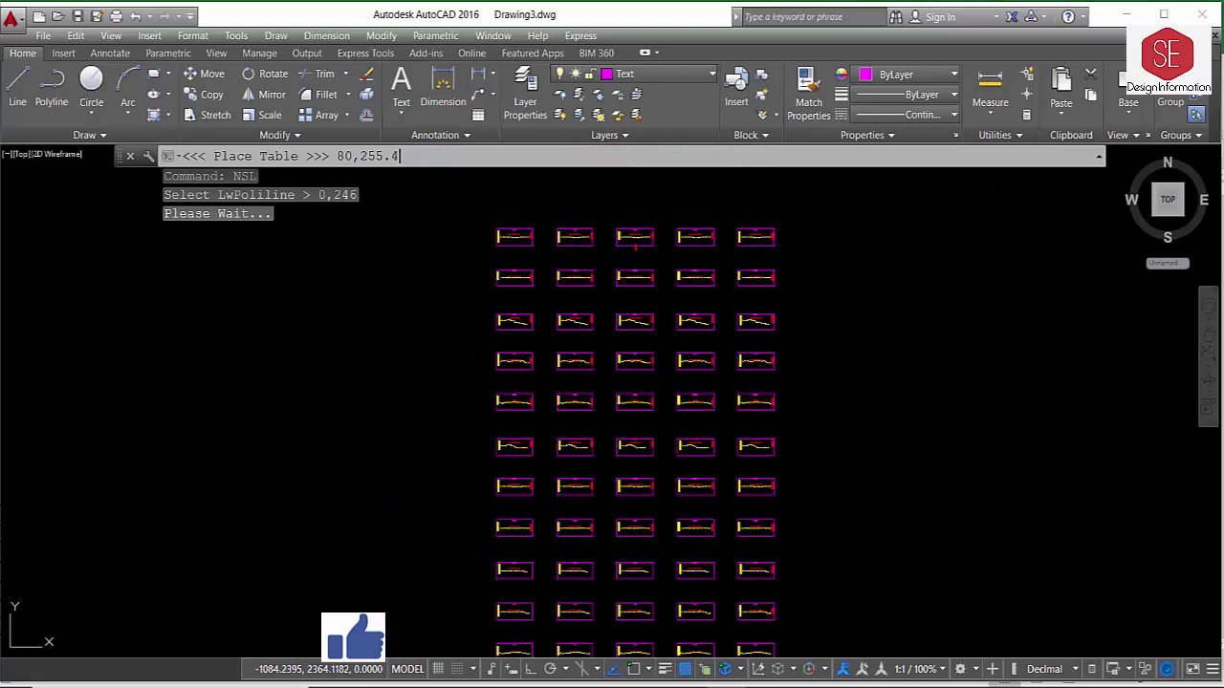
key("Escape")
Zoom into section 0+020 and check the new red FRL line.
scroll(578, 281, "up", 2)
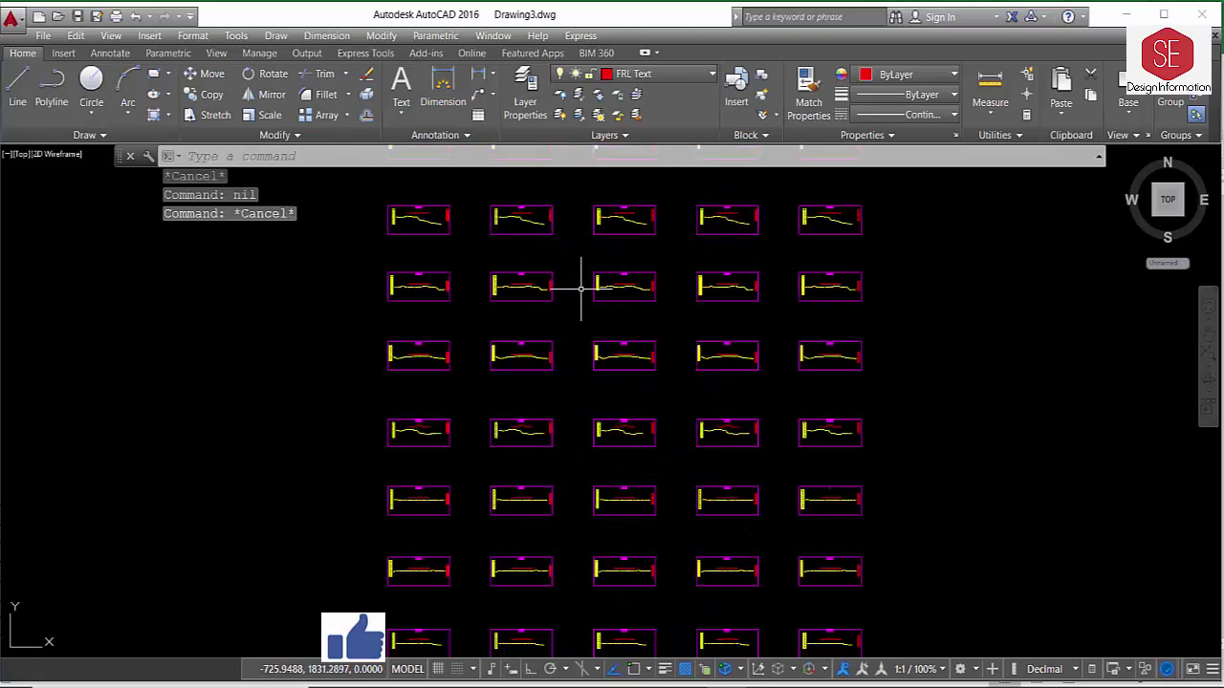
scroll(596, 210, "up", 2)
scroll(641, 256, "up", 5)
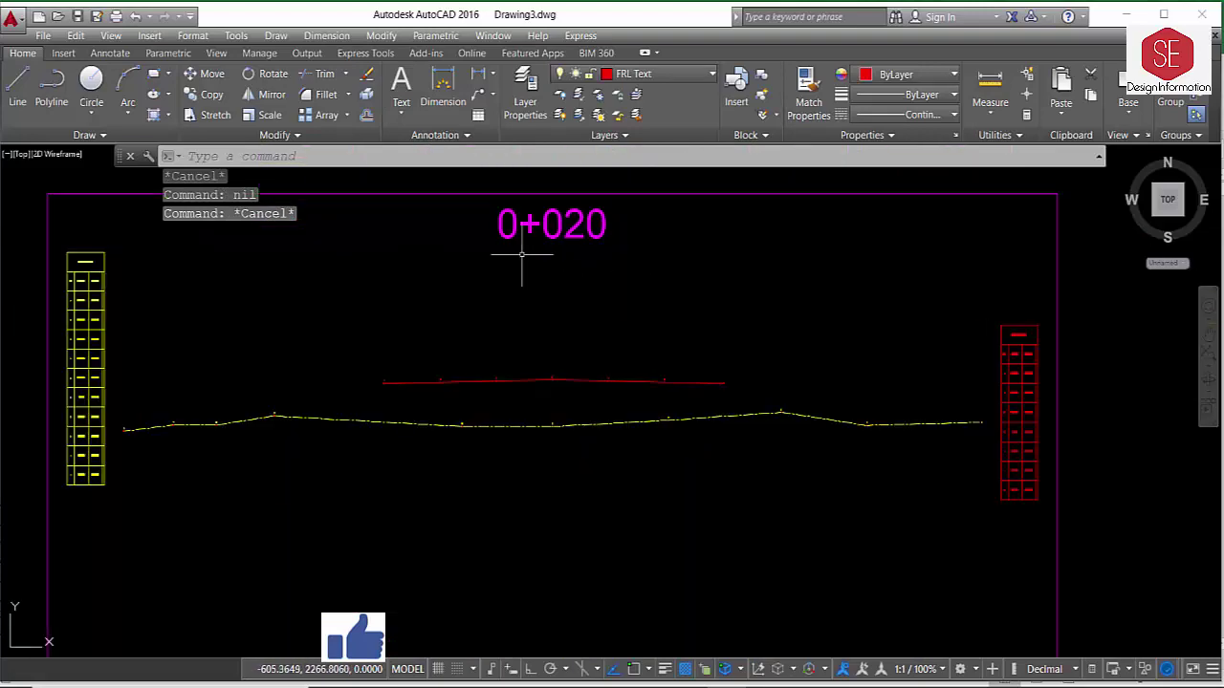
scroll(688, 392, "up", 3)
left_click(669, 376)
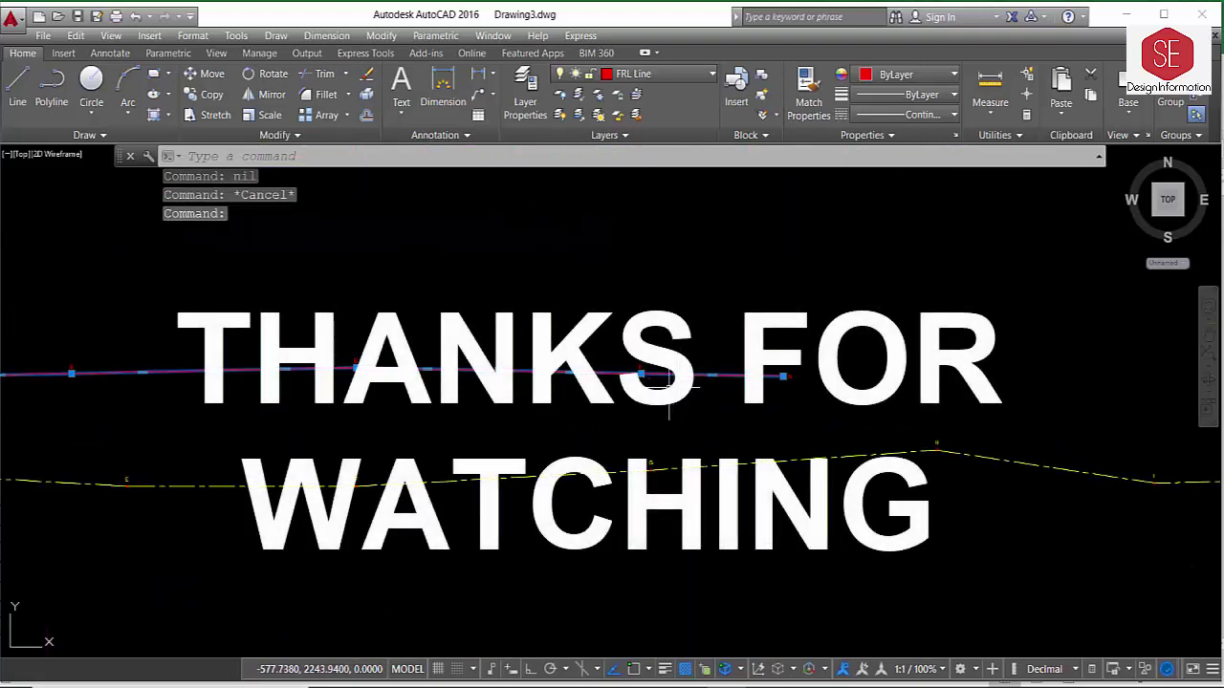
scroll(886, 287, "down", 3)
key("Escape")
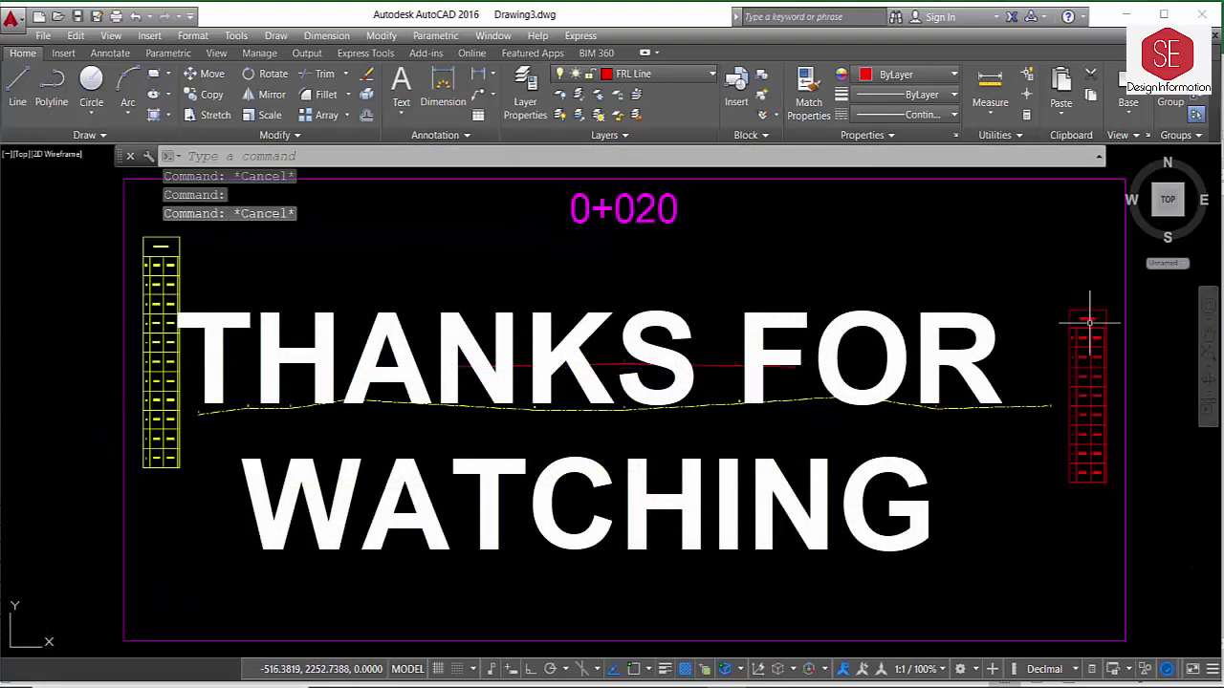
scroll(1068, 275, "up", 3)
scroll(1042, 315, "down", 1)
scroll(956, 253, "down", 3)
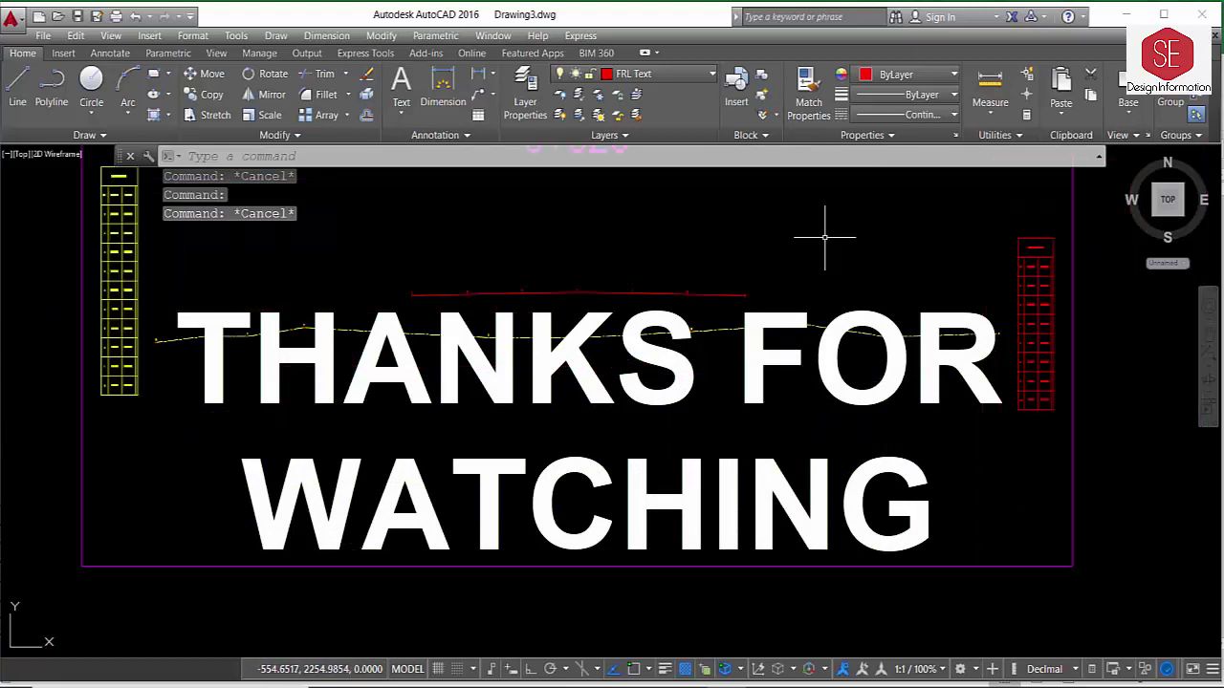
scroll(707, 267, "up", 3)
middle_click_drag(669, 269, 684, 403)
scroll(684, 402, "down", 2)
scroll(650, 286, "down", 6)
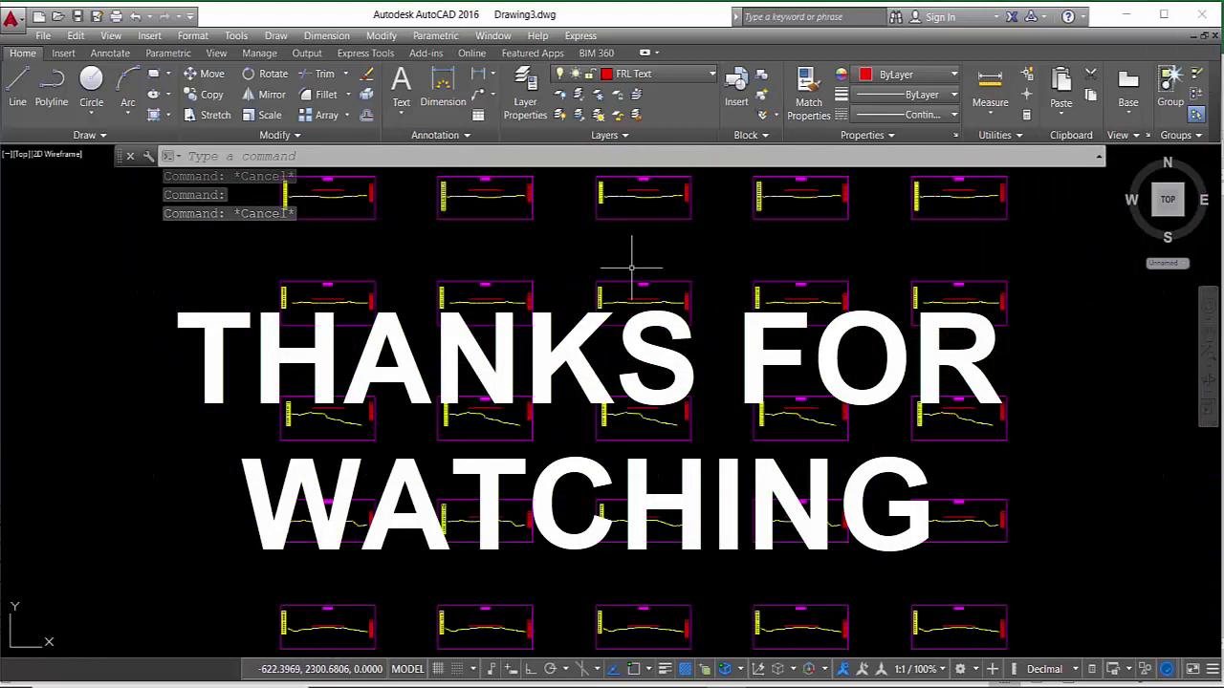